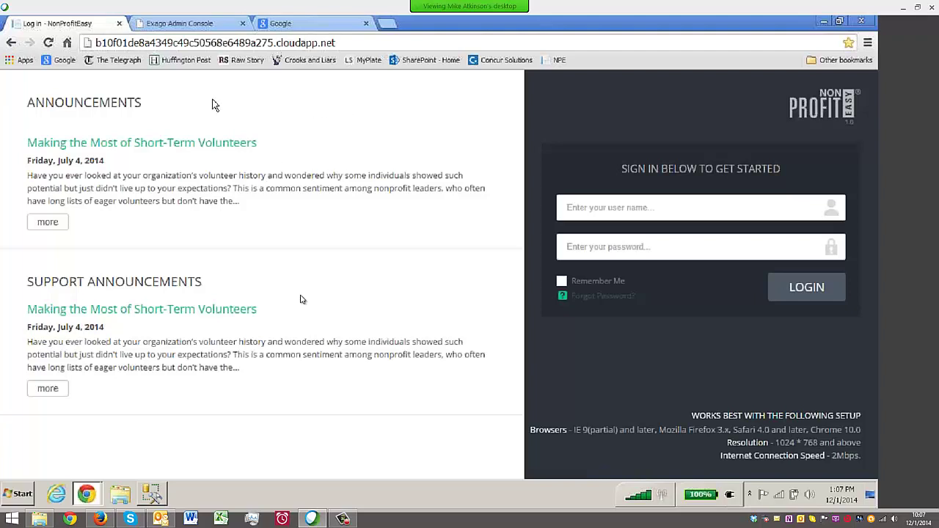
Enter the user name and password on the NonProfitEasy login page and submit
{"action": "left_click_drag", "start_coordinate": [96, 43], "coordinate": [350, 39]}
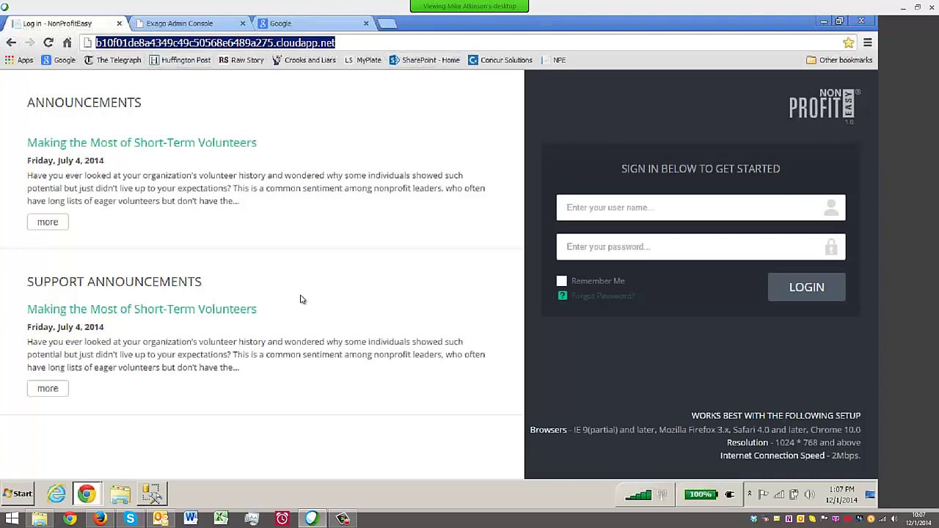
{"action": "left_click", "coordinate": [721, 218]}
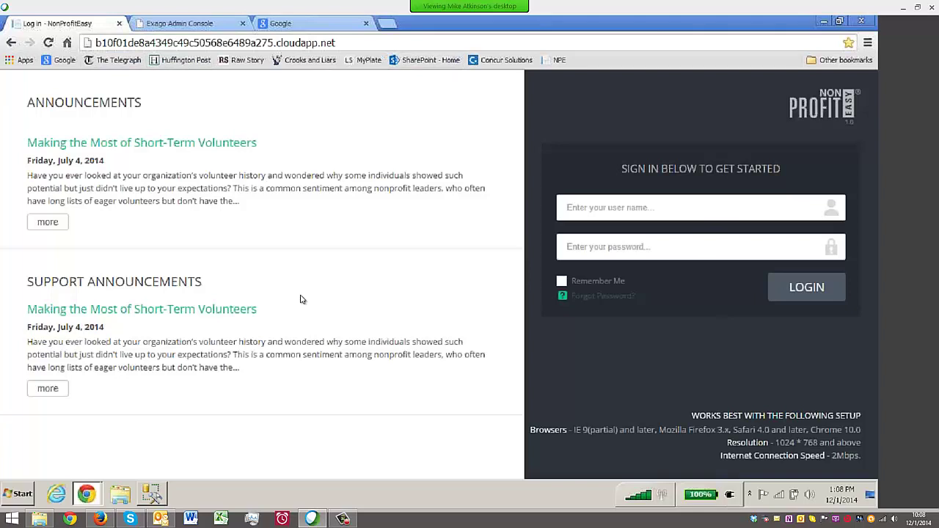
{"action": "key", "text": "Tab"}
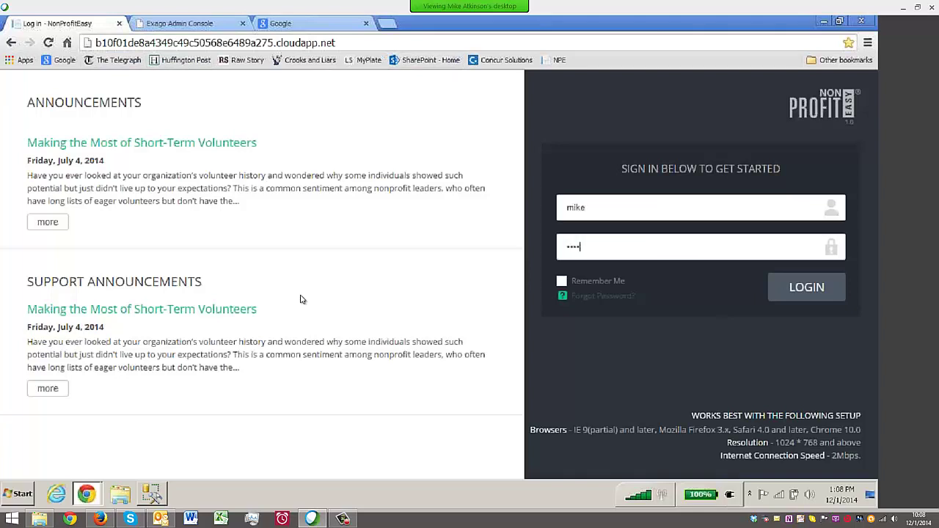
{"action": "key", "text": "Return"}
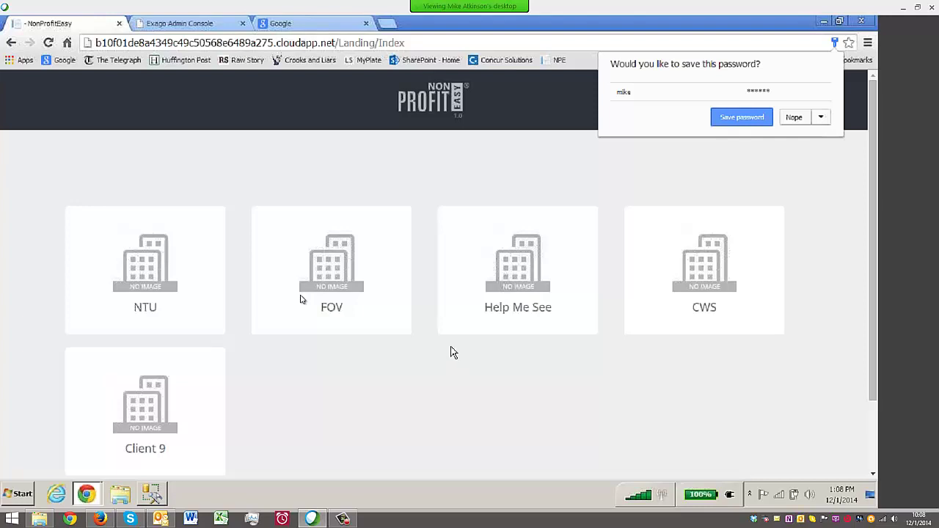
Enter the FOV client workspace, then use Switch Client to enter another client's workspace
{"action": "left_click", "coordinate": [300, 299]}
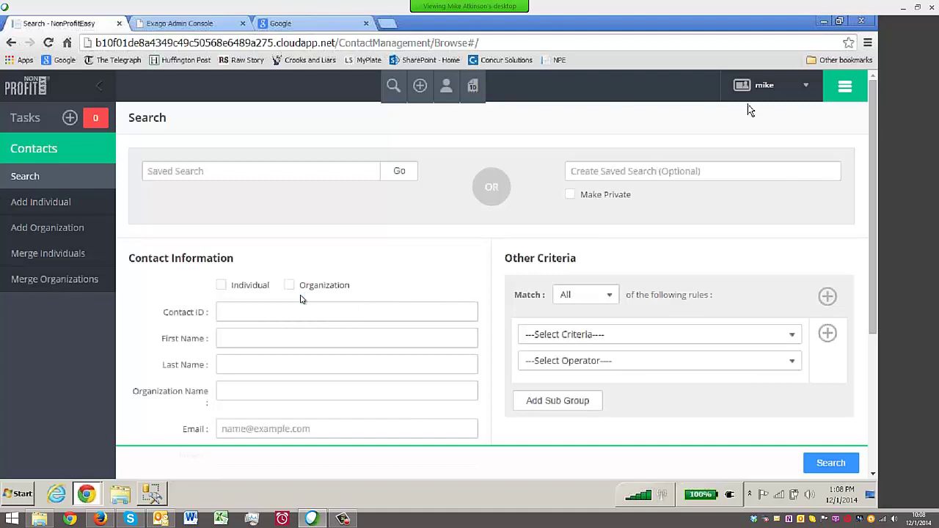
{"action": "left_click", "coordinate": [806, 85]}
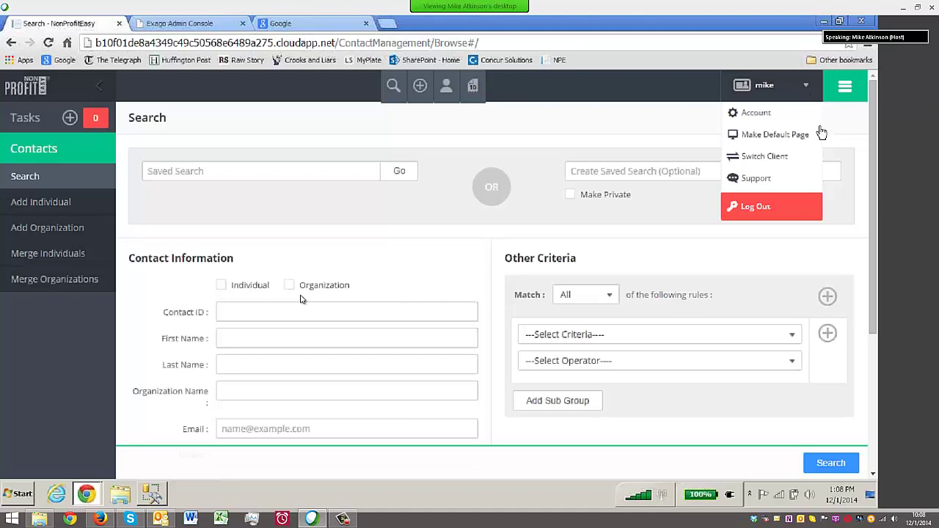
{"action": "left_click", "coordinate": [765, 158]}
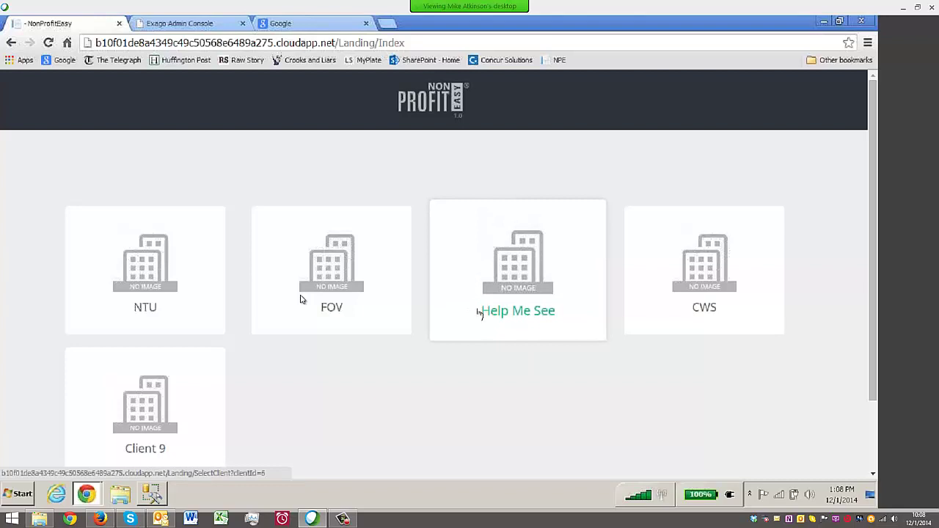
{"action": "left_click", "coordinate": [342, 312]}
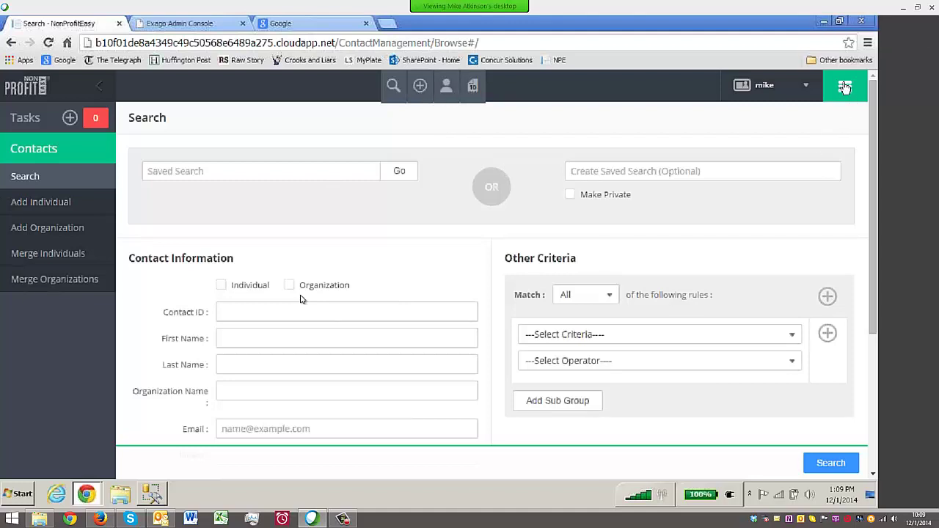
Run a Contacts search for last name 'Smith'
{"action": "left_click", "coordinate": [845, 87]}
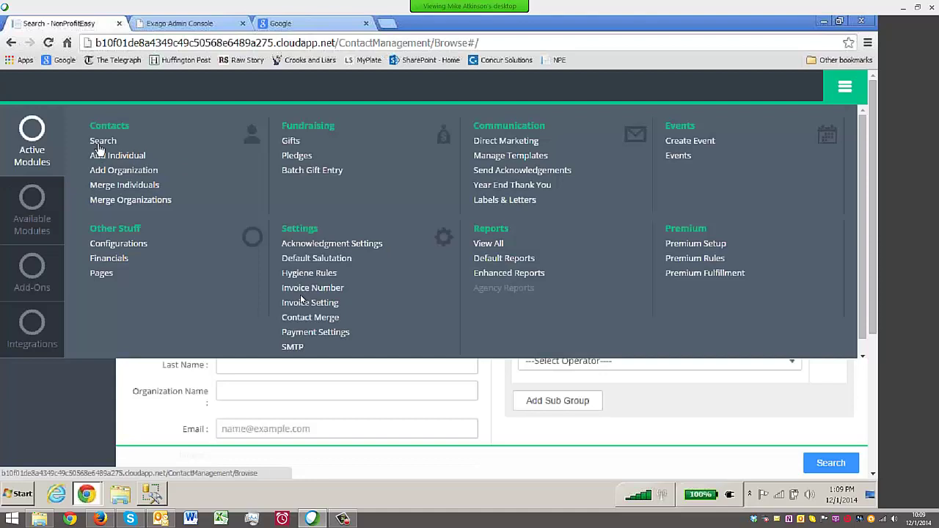
{"action": "left_click", "coordinate": [844, 86]}
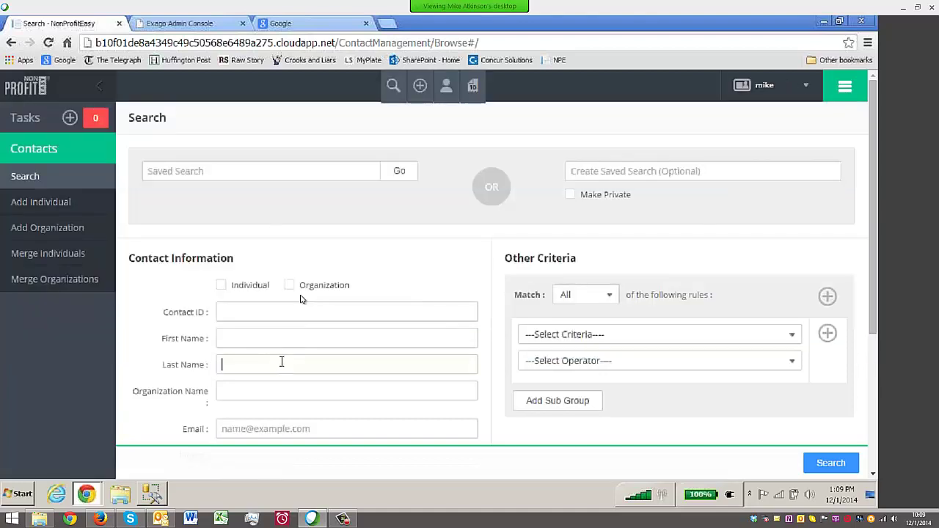
{"action": "type", "text": "Smith"}
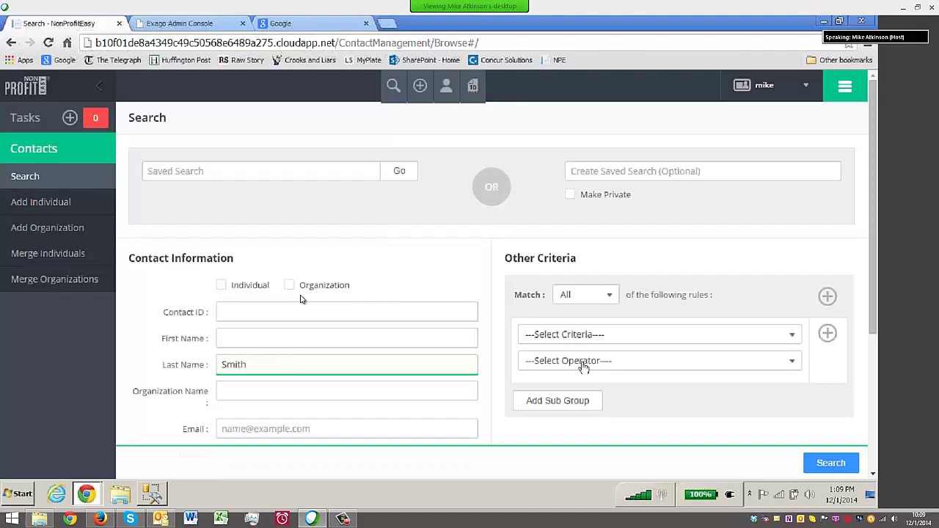
{"action": "left_click", "coordinate": [844, 467]}
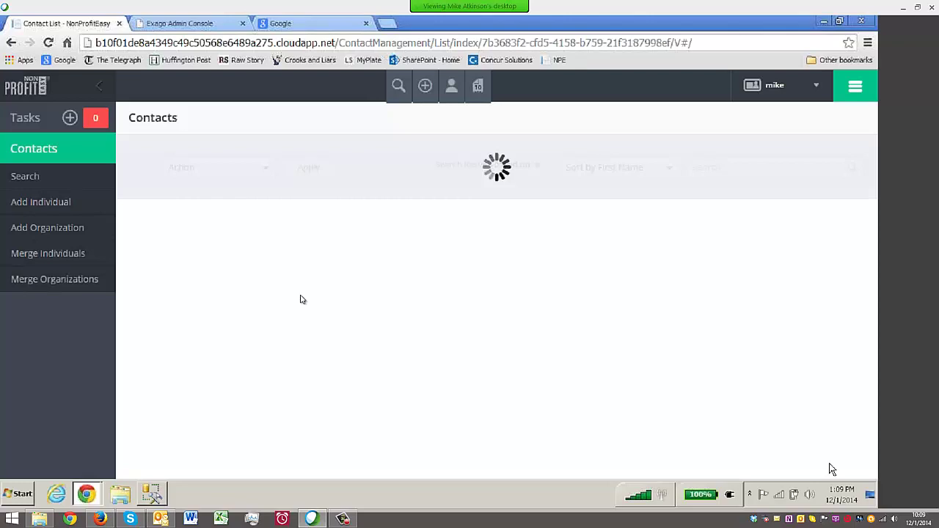
Open a Smith contact's record and review its giving summary and three $120.00 General Use gifts
{"action": "scroll", "coordinate": [540, 364], "scroll_direction": "down", "scroll_amount": 5}
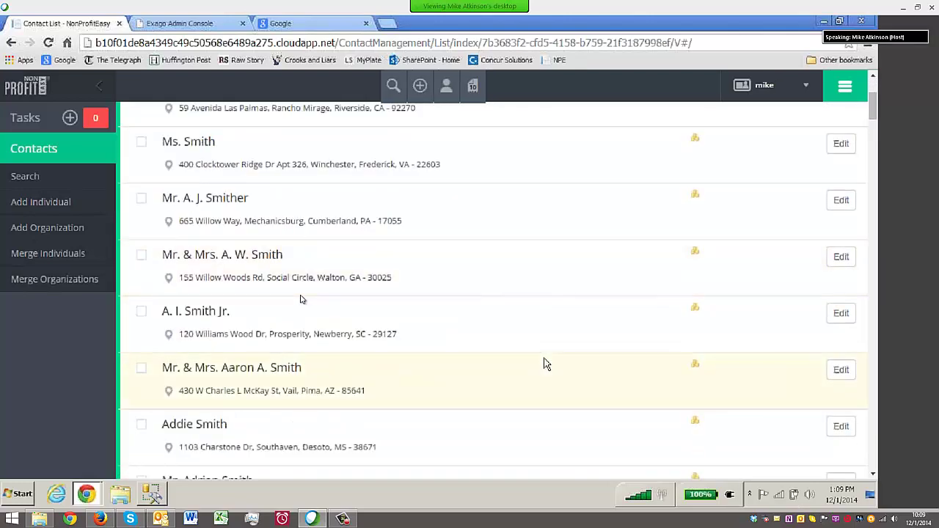
{"action": "scroll", "coordinate": [543, 365], "scroll_direction": "down", "scroll_amount": 4}
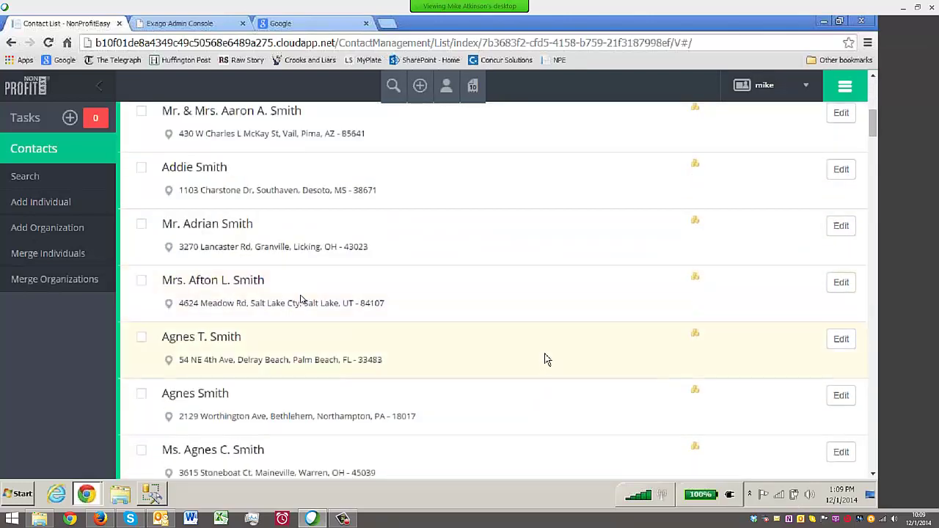
{"action": "left_click", "coordinate": [182, 342]}
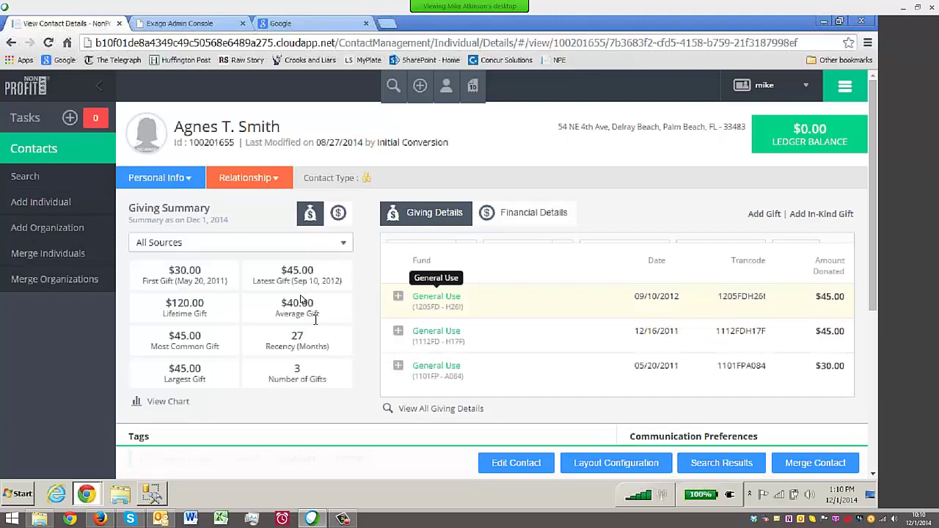
{"action": "scroll", "coordinate": [367, 323], "scroll_direction": "down", "scroll_amount": 2}
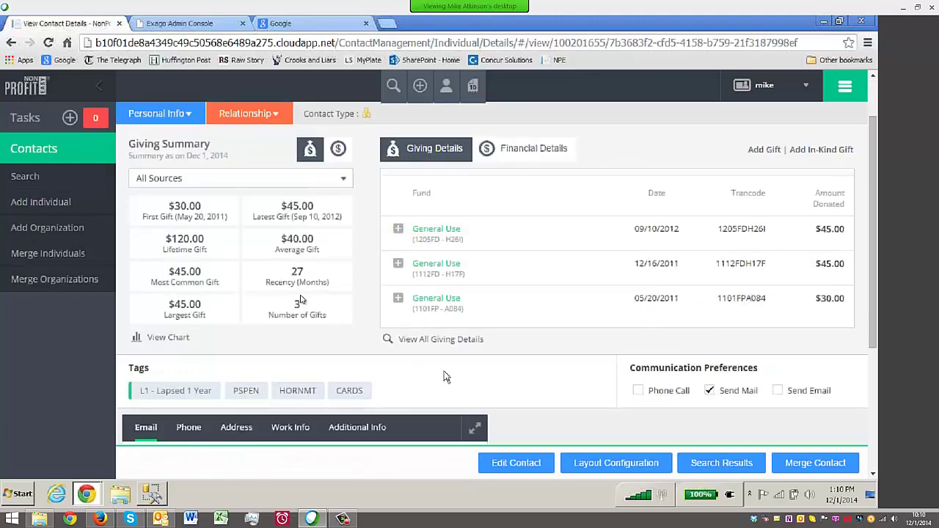
{"action": "scroll", "coordinate": [454, 376], "scroll_direction": "down", "scroll_amount": 2}
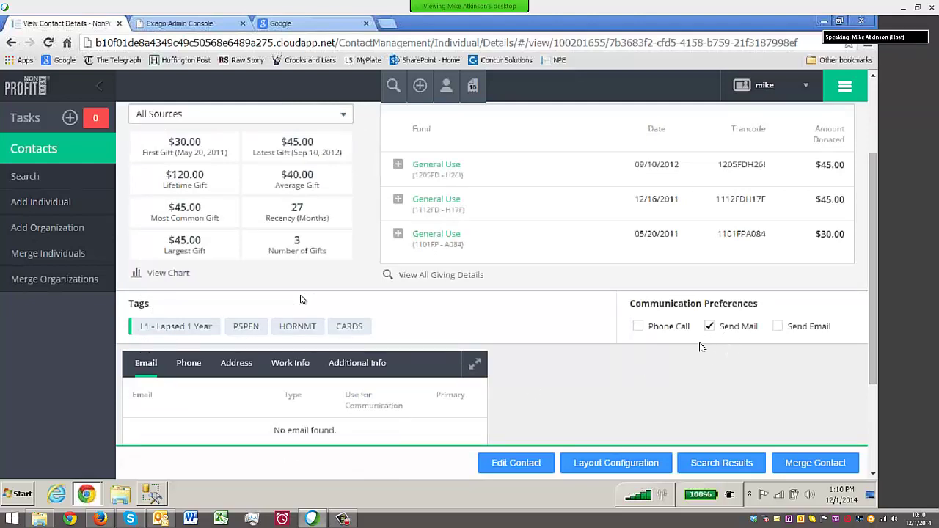
{"action": "scroll", "coordinate": [534, 319], "scroll_direction": "up", "scroll_amount": 2}
{"action": "scroll", "coordinate": [533, 319], "scroll_direction": "up", "scroll_amount": 2}
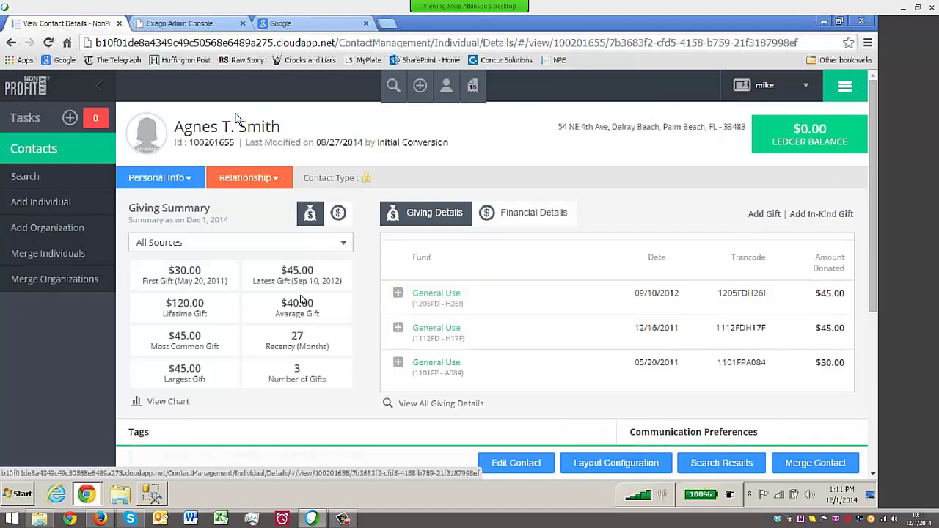
Open the $1 Bill Appeal (1203FD) from Direct Marketing for editing
{"action": "left_click", "coordinate": [845, 86]}
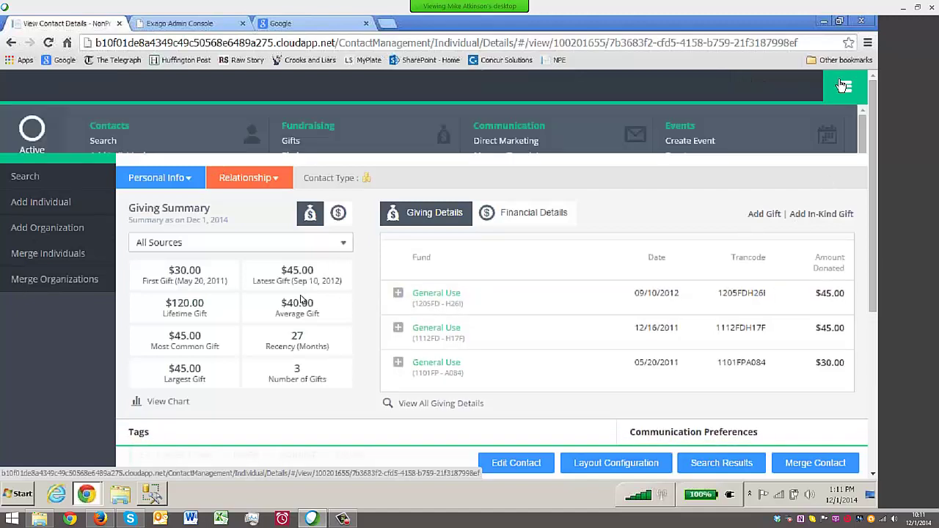
{"action": "left_click", "coordinate": [514, 140]}
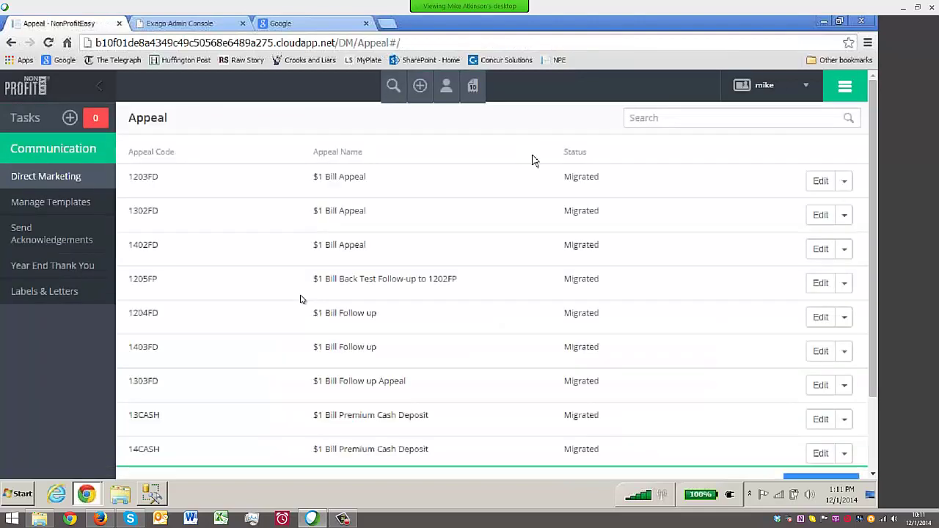
{"action": "left_click", "coordinate": [820, 181]}
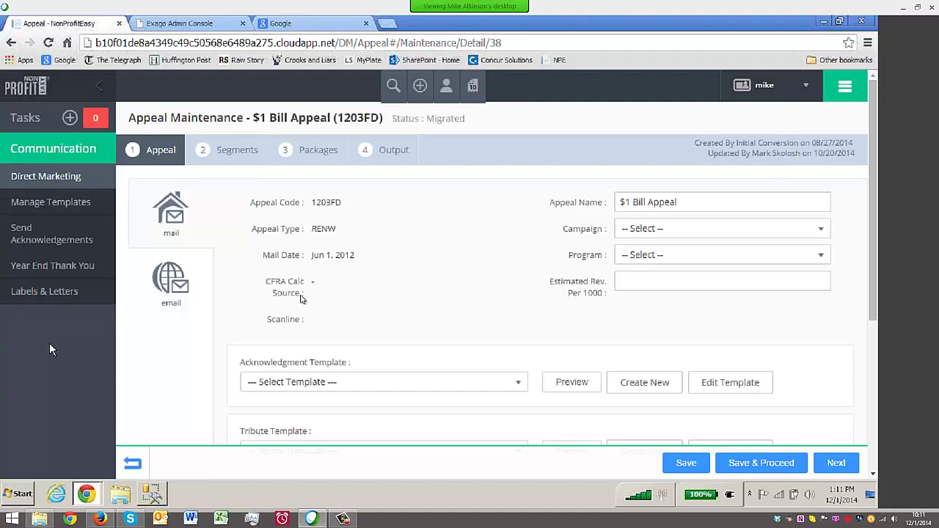
{"action": "left_click", "coordinate": [844, 88]}
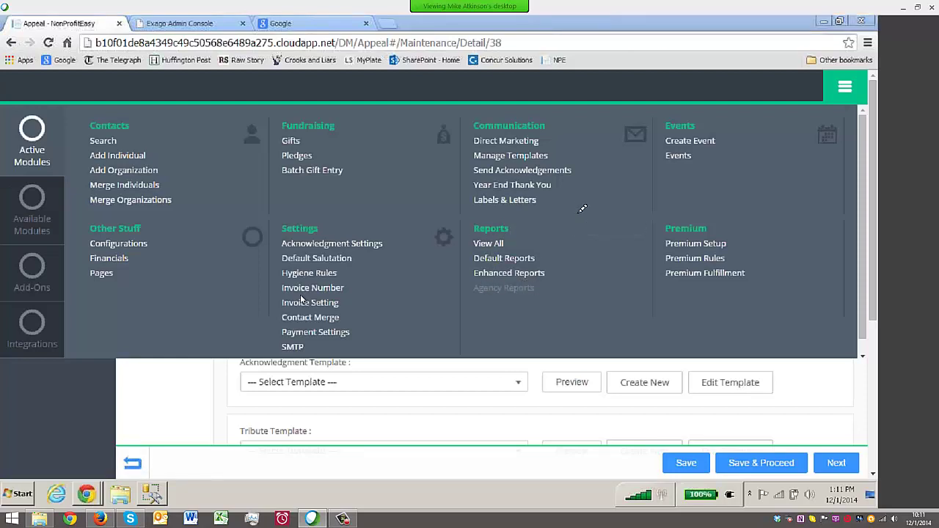
{"action": "mouse_move", "coordinate": [577, 213]}
{"action": "left_mouse_down"}
{"action": "mouse_move", "coordinate": [580, 267]}
{"action": "mouse_move", "coordinate": [508, 303]}
{"action": "mouse_move", "coordinate": [475, 305]}
{"action": "left_mouse_up"}
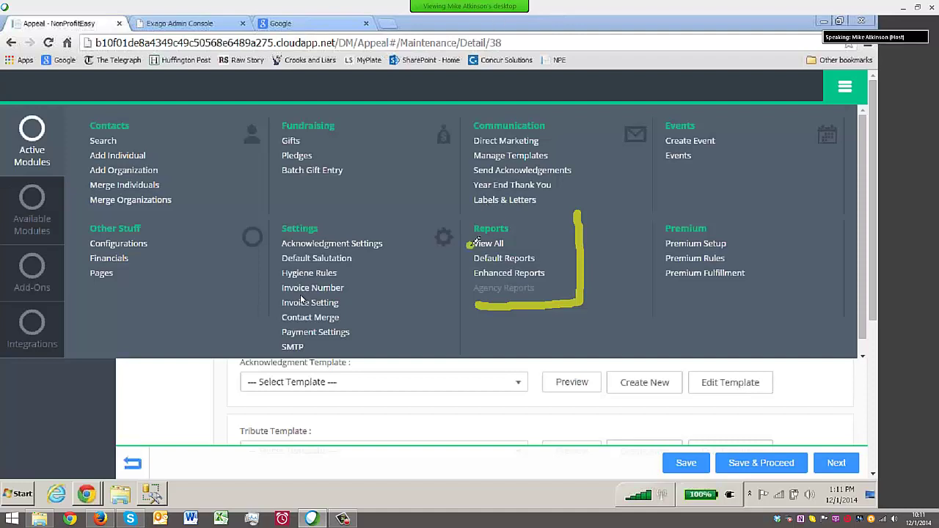
{"action": "mouse_move", "coordinate": [477, 242]}
{"action": "left_mouse_down"}
{"action": "mouse_move", "coordinate": [510, 241]}
{"action": "mouse_move", "coordinate": [480, 236]}
{"action": "left_mouse_up"}
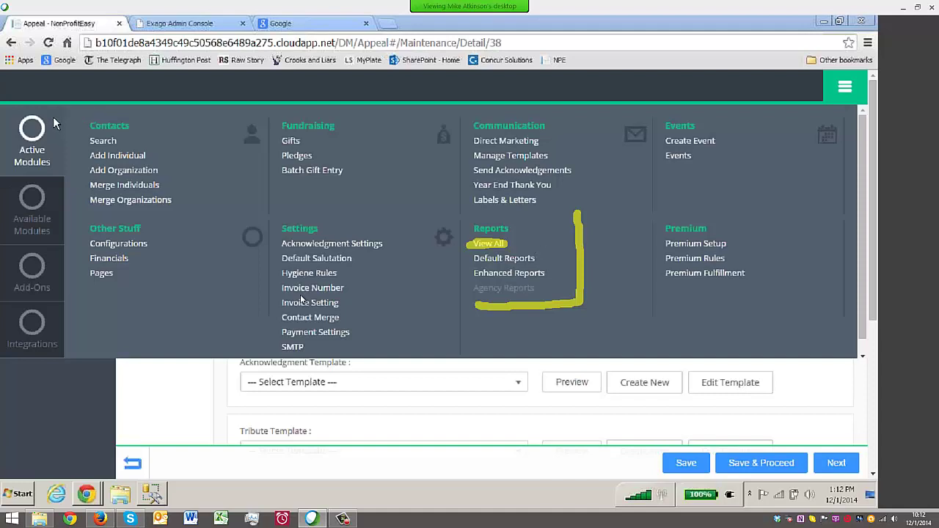
Open Default Reports from the Reports menu
{"action": "left_click", "coordinate": [499, 261]}
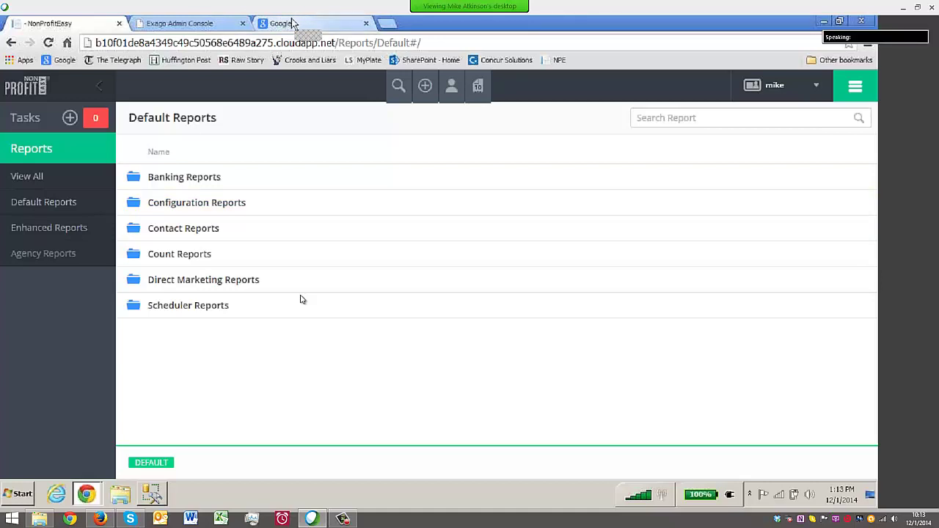
{"action": "left_click", "coordinate": [294, 23]}
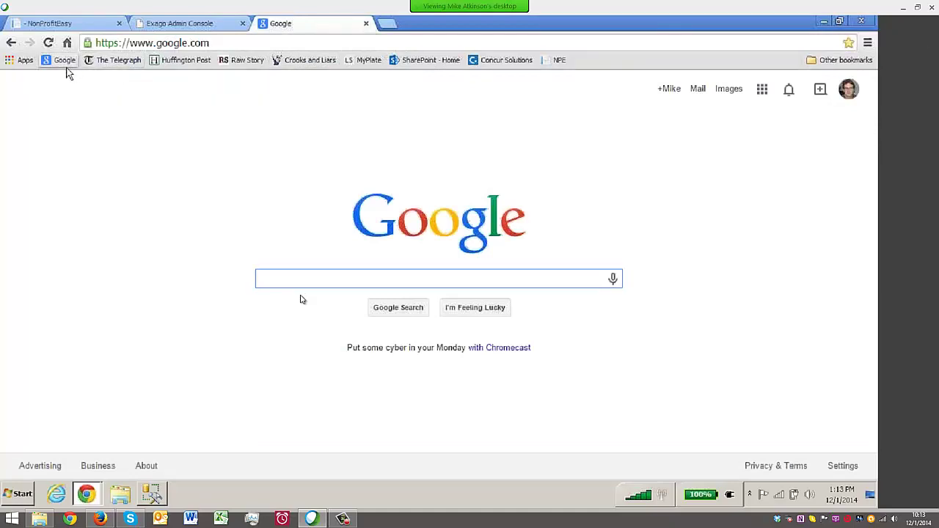
{"action": "left_click", "coordinate": [698, 90]}
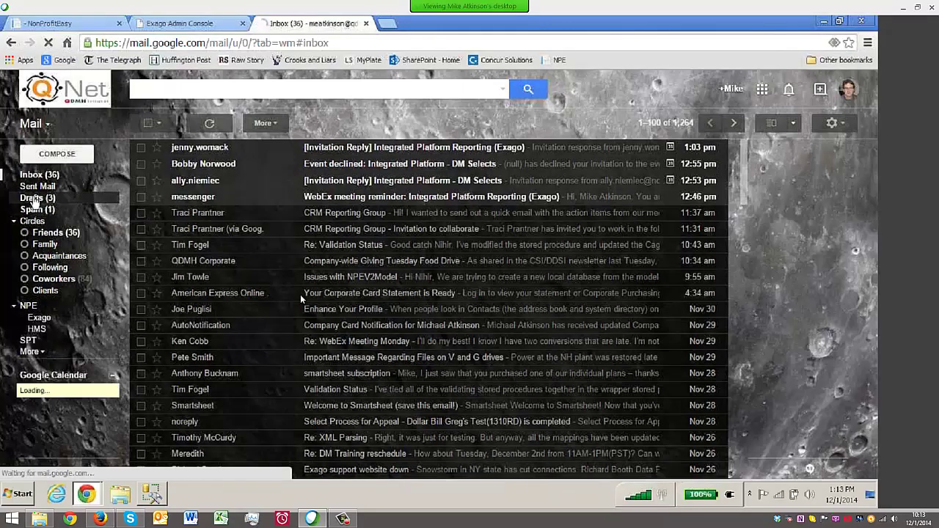
{"action": "left_click", "coordinate": [35, 198]}
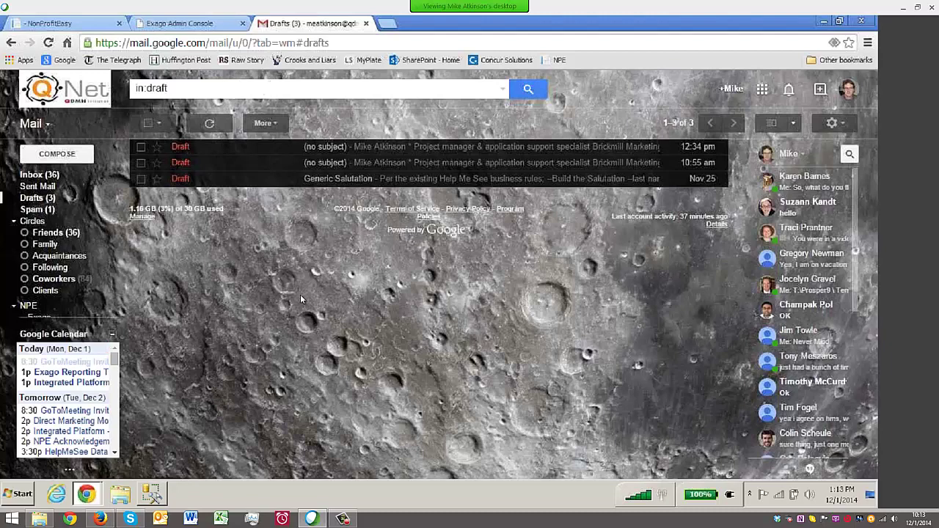
{"action": "left_click", "coordinate": [76, 177]}
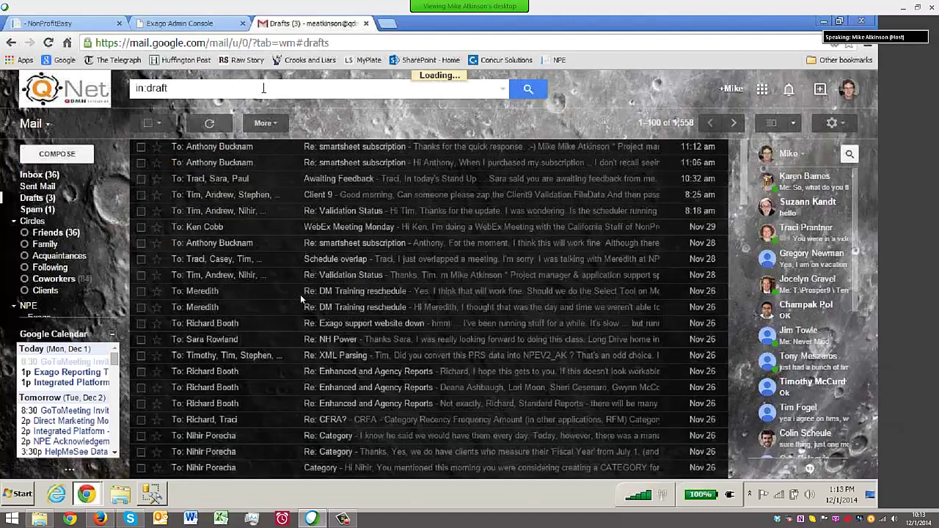
{"action": "left_click", "coordinate": [408, 87]}
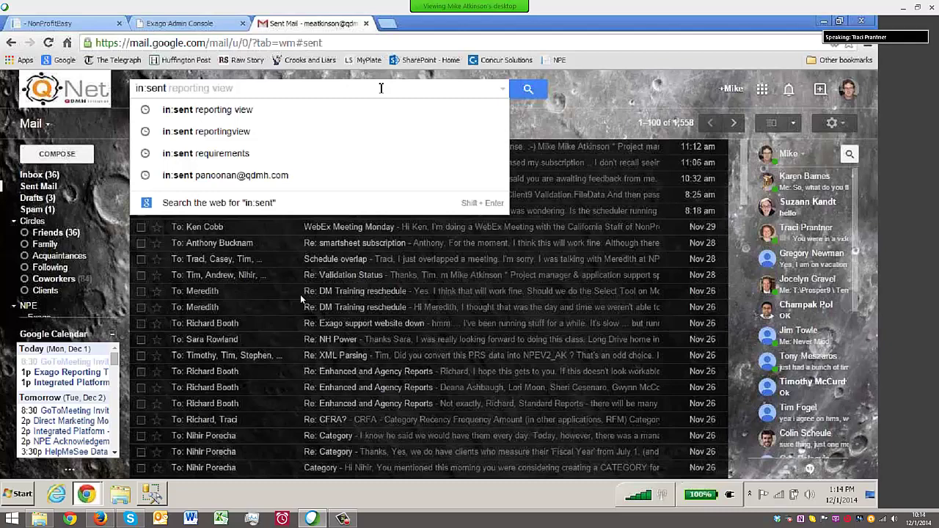
{"action": "type", "text": "layout"}
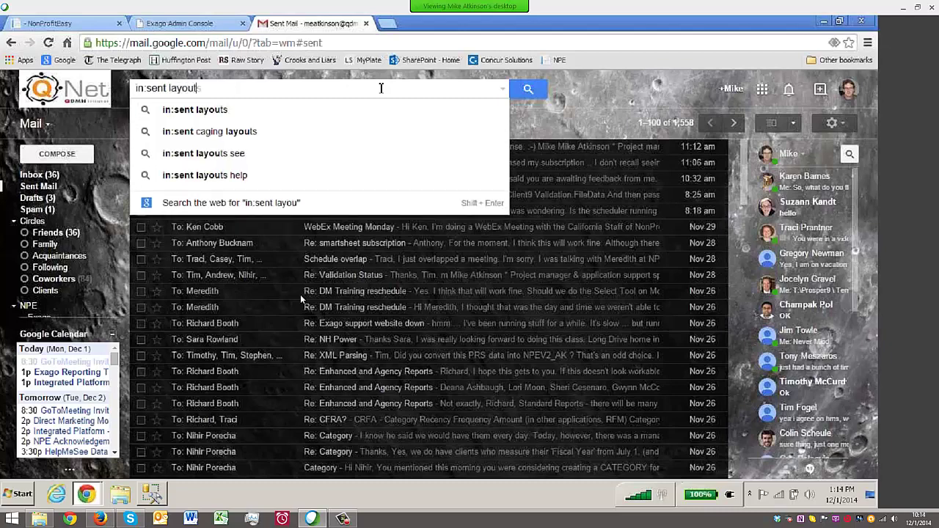
{"action": "key", "text": "Return"}
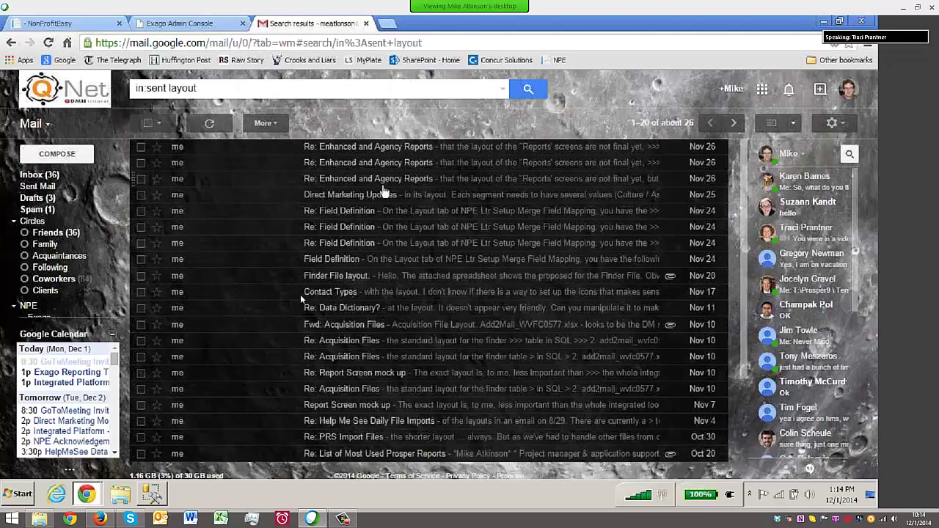
{"action": "left_click", "coordinate": [444, 182]}
{"action": "scroll", "coordinate": [471, 286], "scroll_direction": "down", "scroll_amount": 10}
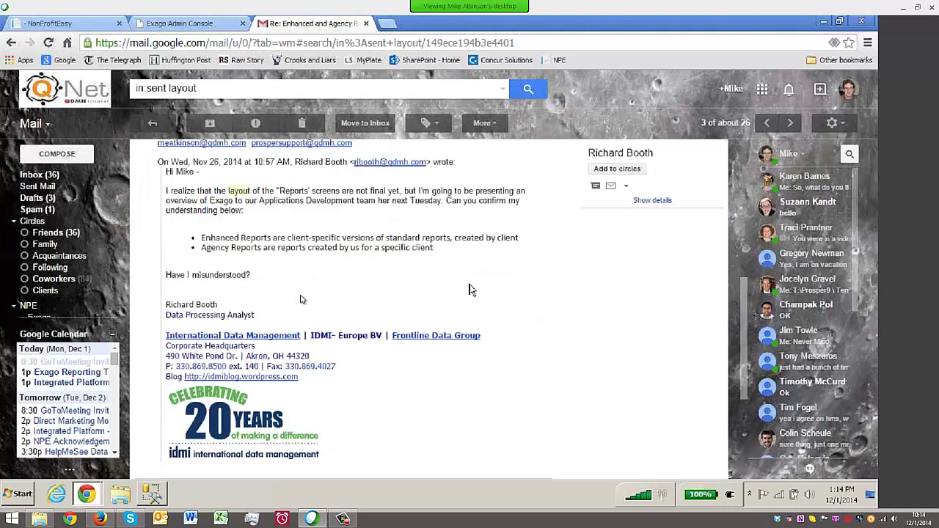
{"action": "scroll", "coordinate": [300, 299], "scroll_direction": "up", "scroll_amount": 4}
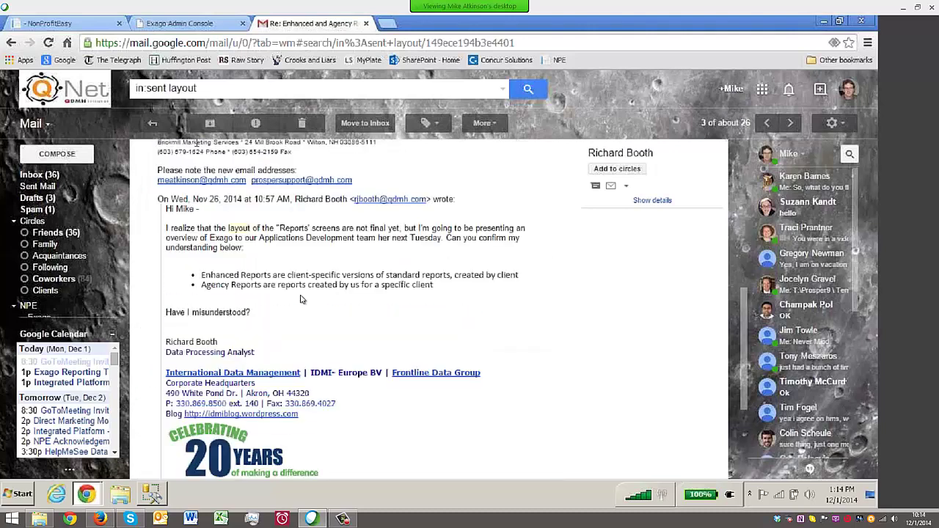
{"action": "left_click", "coordinate": [152, 124]}
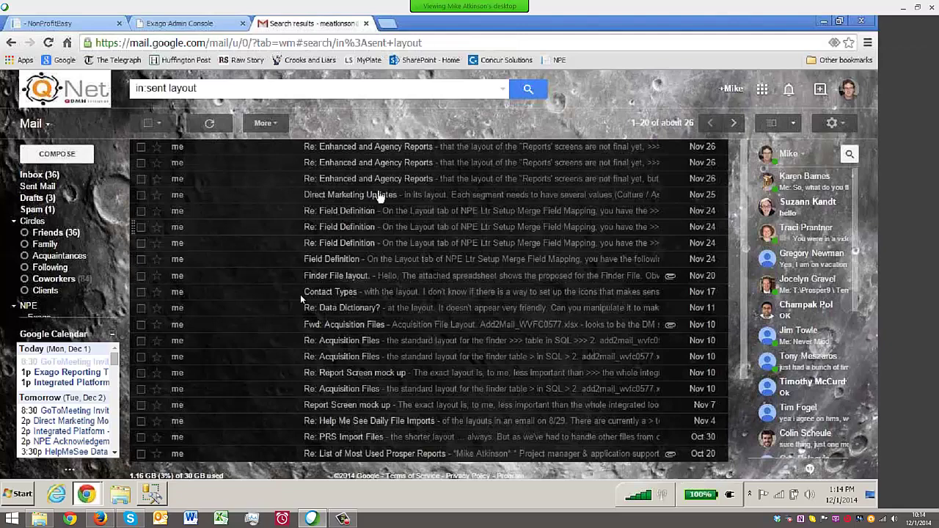
{"action": "left_click", "coordinate": [178, 24]}
{"action": "left_click", "coordinate": [52, 23]}
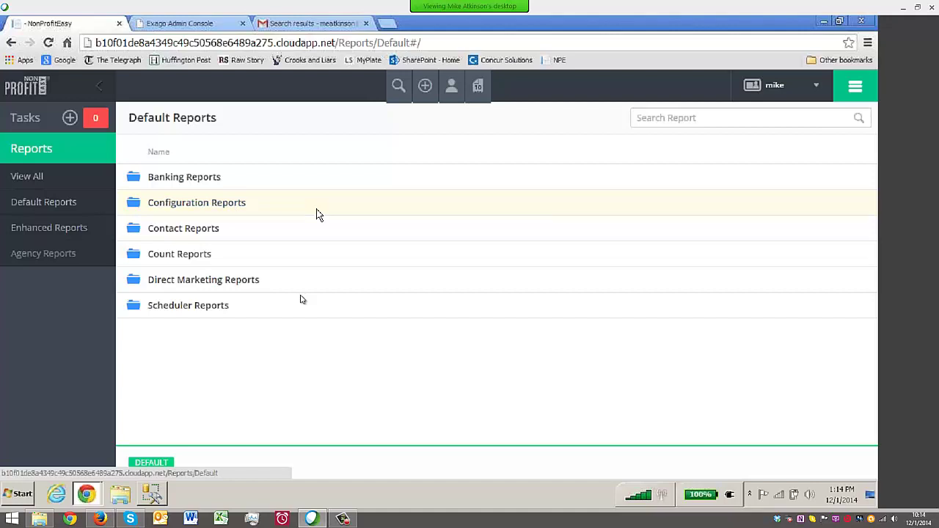
Open the Configuration Reports folder, return to the default folders, and reopen it
{"action": "left_click", "coordinate": [189, 204]}
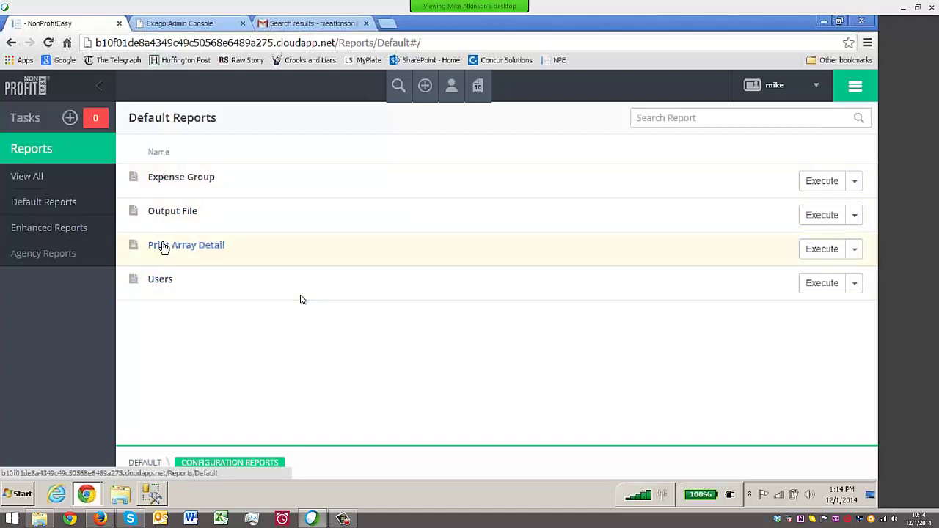
{"action": "left_click", "coordinate": [145, 463]}
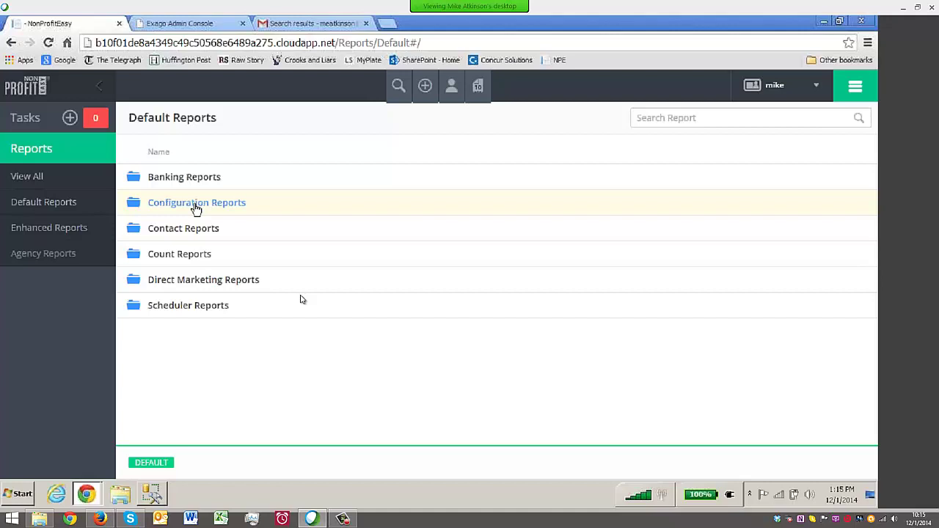
{"action": "left_click", "coordinate": [196, 209]}
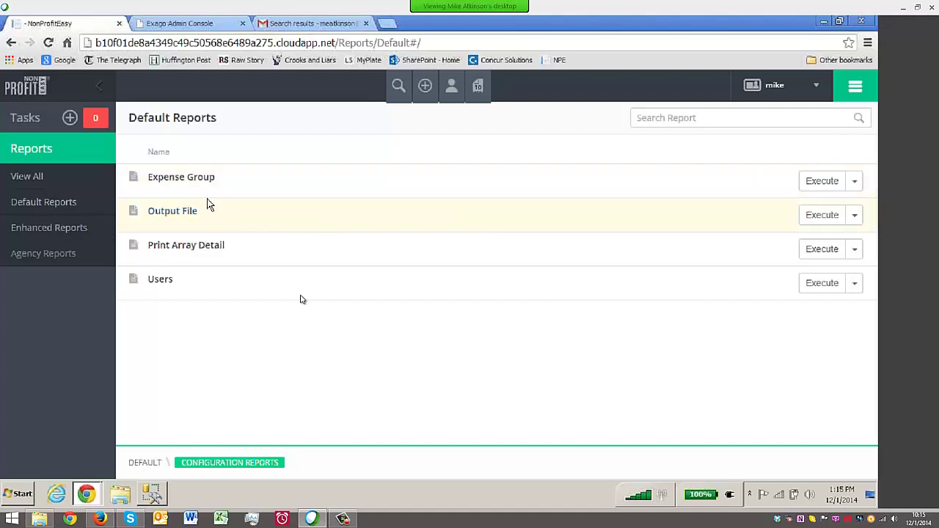
Run the Expense Group report filtered to Direct Mail, review the cost items, then close it
{"action": "left_click", "coordinate": [187, 179]}
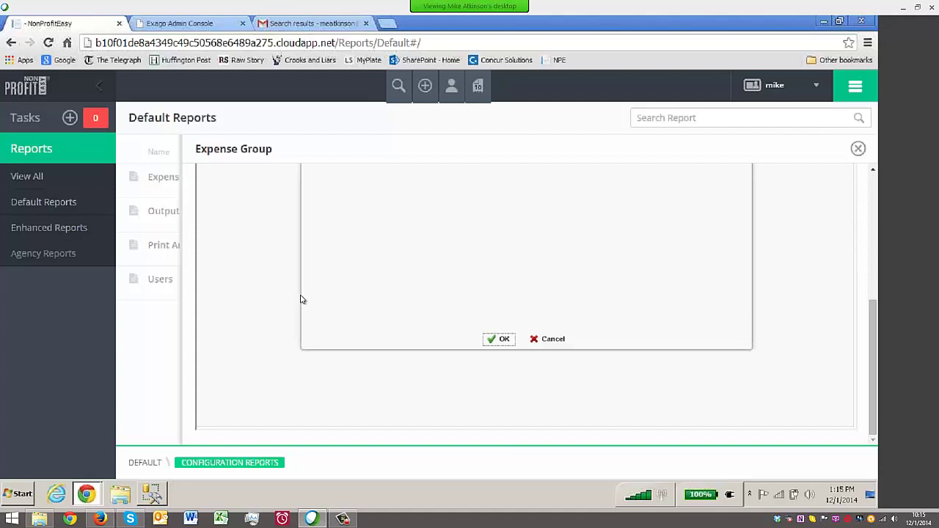
{"action": "left_click_drag", "start_coordinate": [872, 367], "coordinate": [873, 276]}
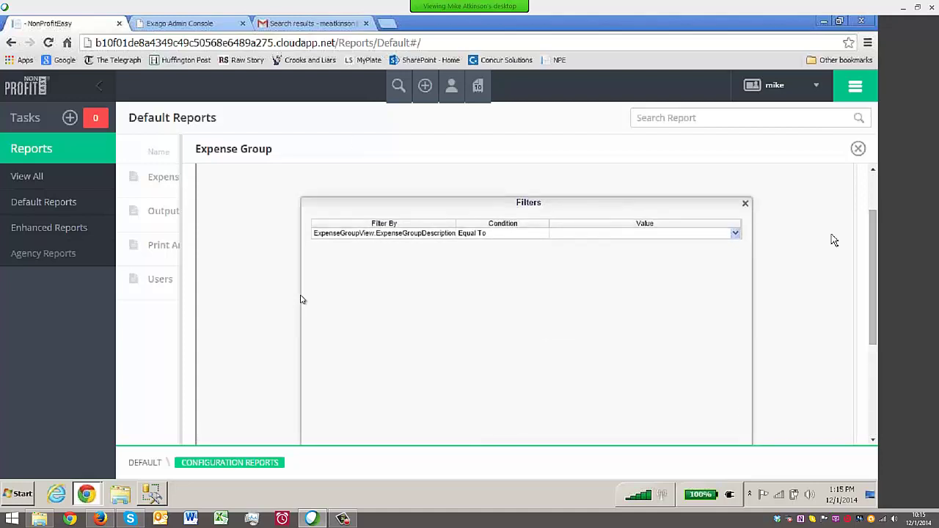
{"action": "left_click", "coordinate": [736, 233]}
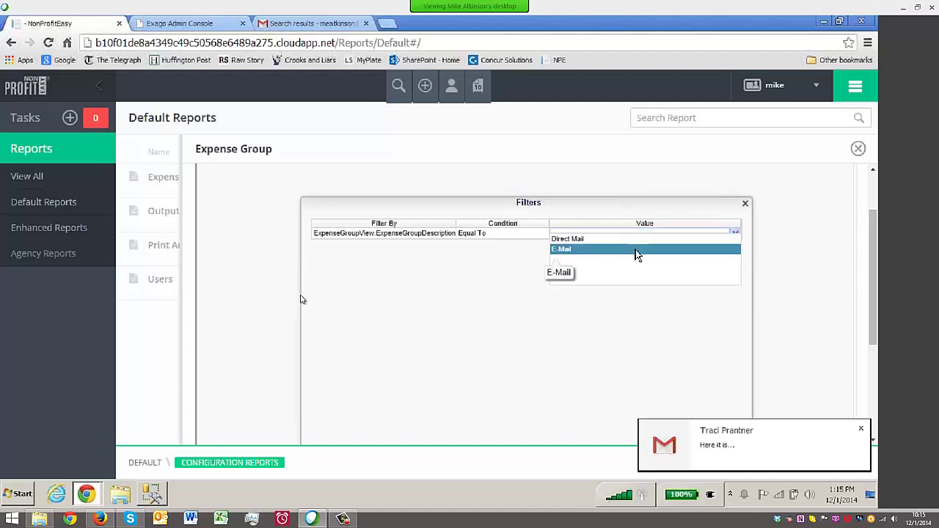
{"action": "left_click", "coordinate": [635, 247]}
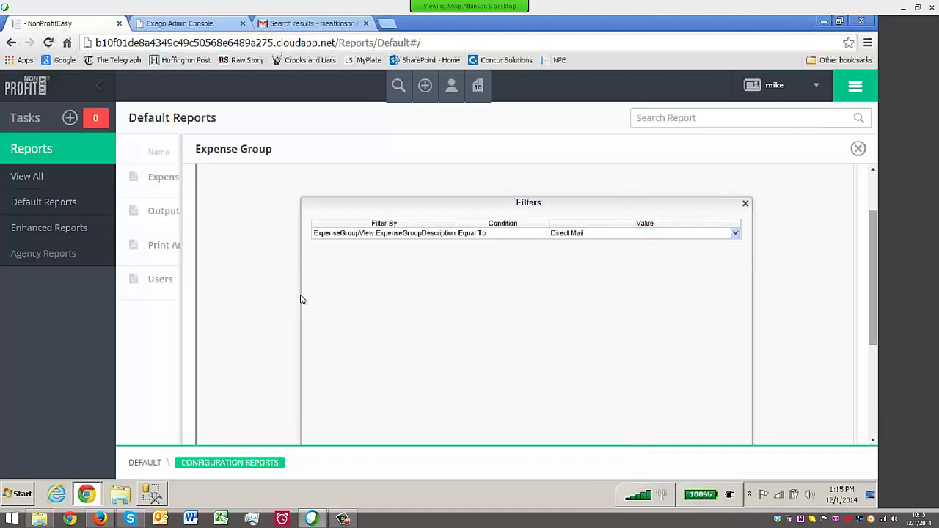
{"action": "left_click_drag", "start_coordinate": [868, 244], "coordinate": [869, 311]}
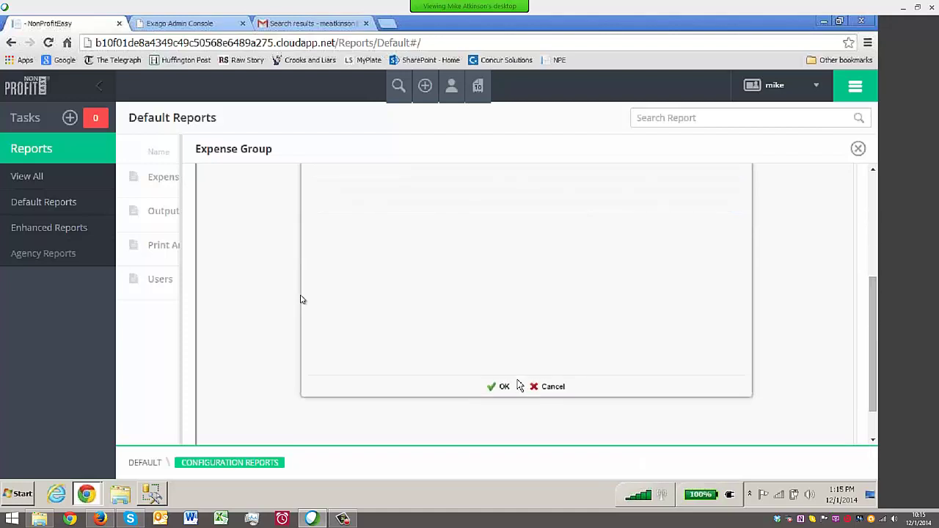
{"action": "left_click", "coordinate": [490, 389]}
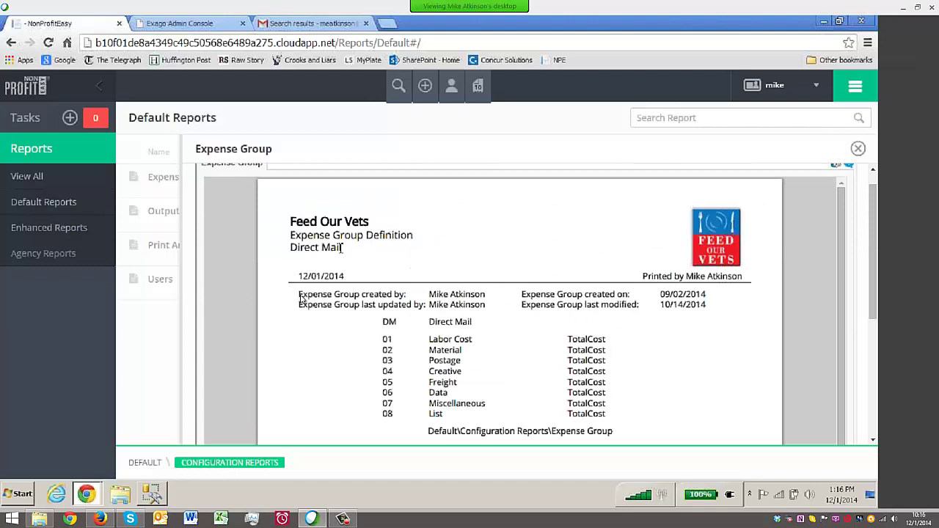
{"action": "scroll", "coordinate": [654, 301], "scroll_direction": "down", "scroll_amount": 2}
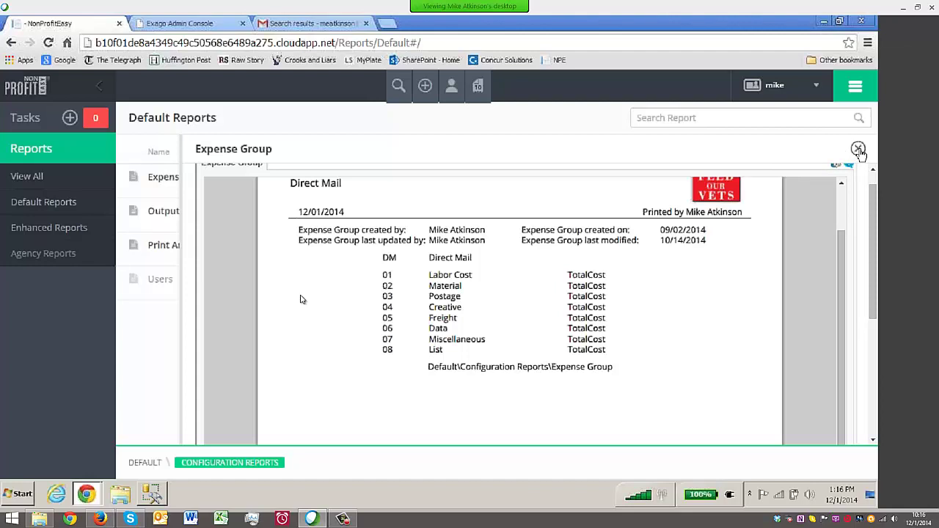
{"action": "left_click", "coordinate": [858, 149]}
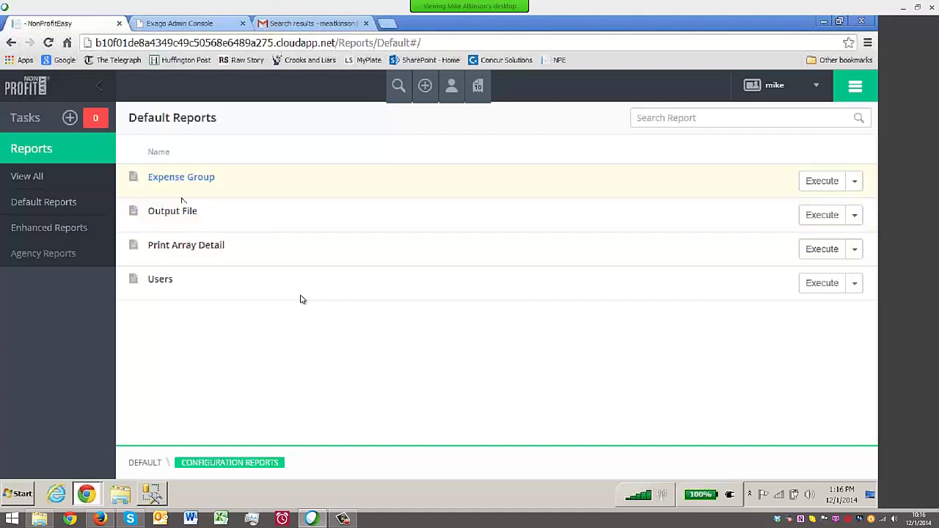
Run the Print Array Detail report filtered to Standard House Array
{"action": "left_click", "coordinate": [188, 248]}
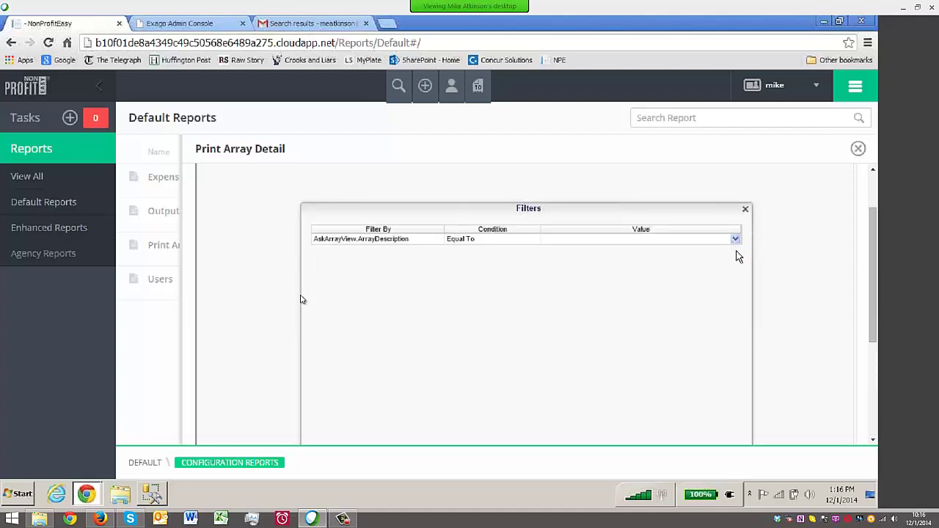
{"action": "left_click", "coordinate": [738, 242]}
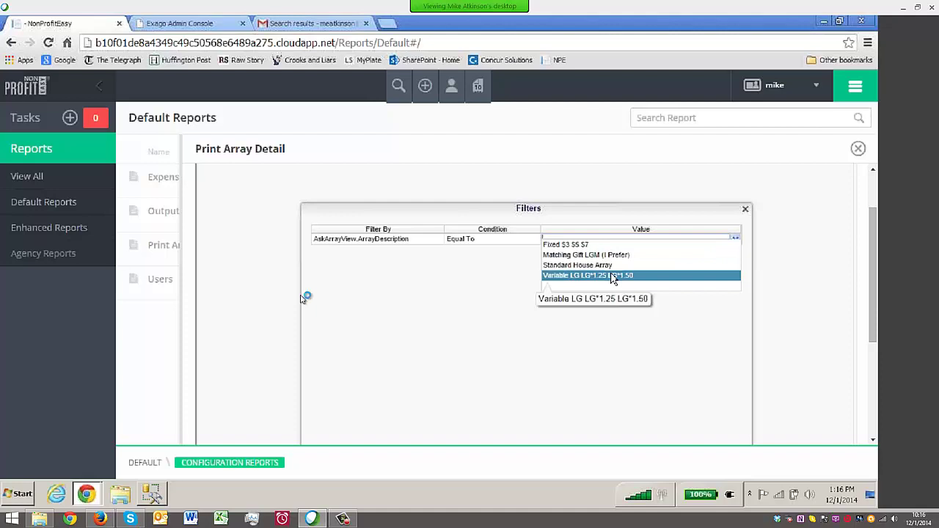
{"action": "left_click", "coordinate": [598, 266]}
{"action": "scroll", "coordinate": [798, 273], "scroll_direction": "down", "scroll_amount": 5}
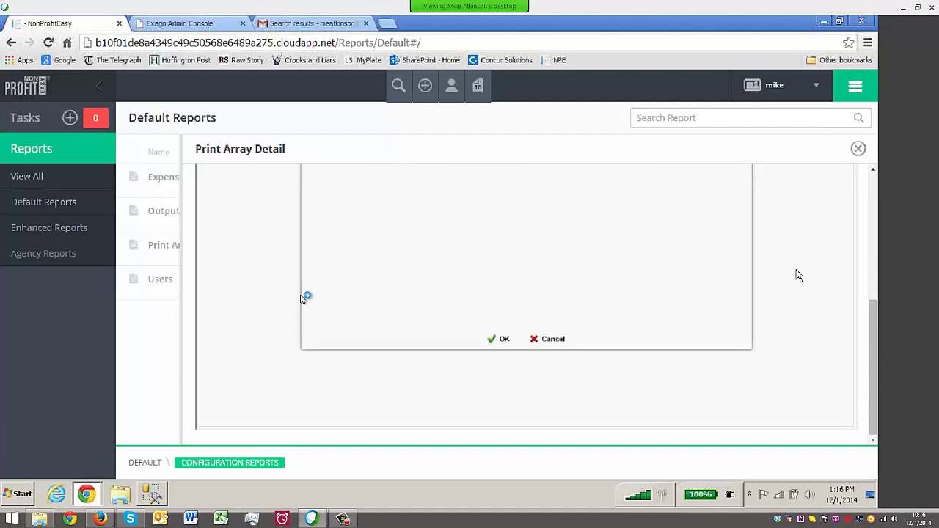
{"action": "left_click", "coordinate": [503, 340]}
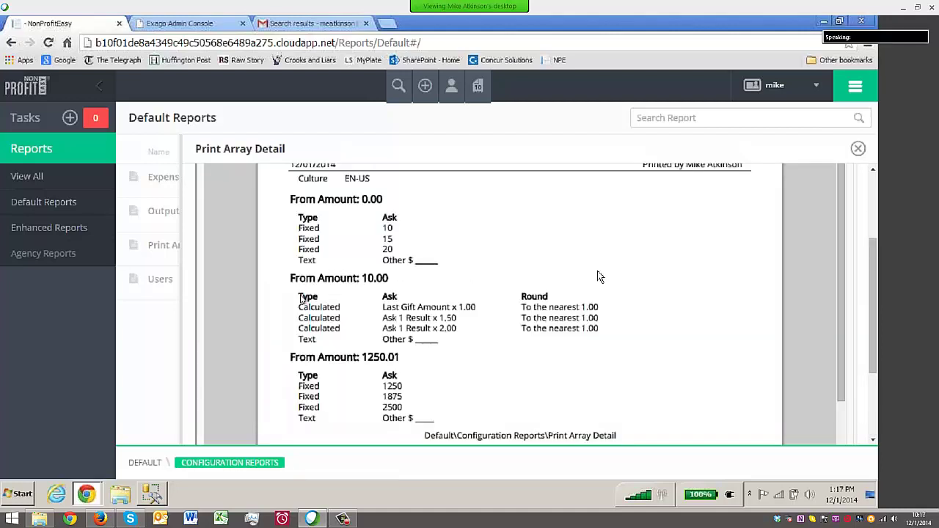
Review the Print Array Detail report, close it, and go to the Gmail inbox
{"action": "scroll", "coordinate": [303, 297], "scroll_direction": "up", "scroll_amount": 2}
{"action": "scroll", "coordinate": [302, 297], "scroll_direction": "up", "scroll_amount": 2}
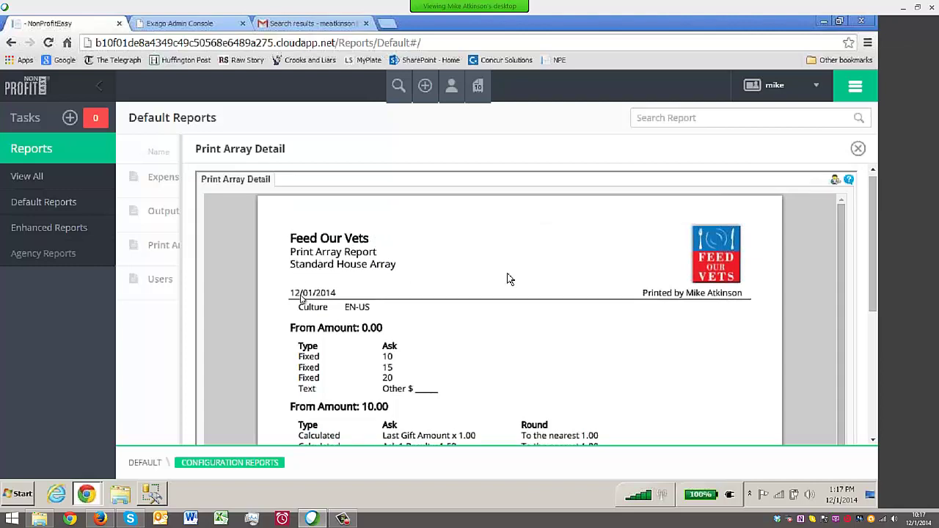
{"action": "scroll", "coordinate": [513, 279], "scroll_direction": "down", "scroll_amount": 4}
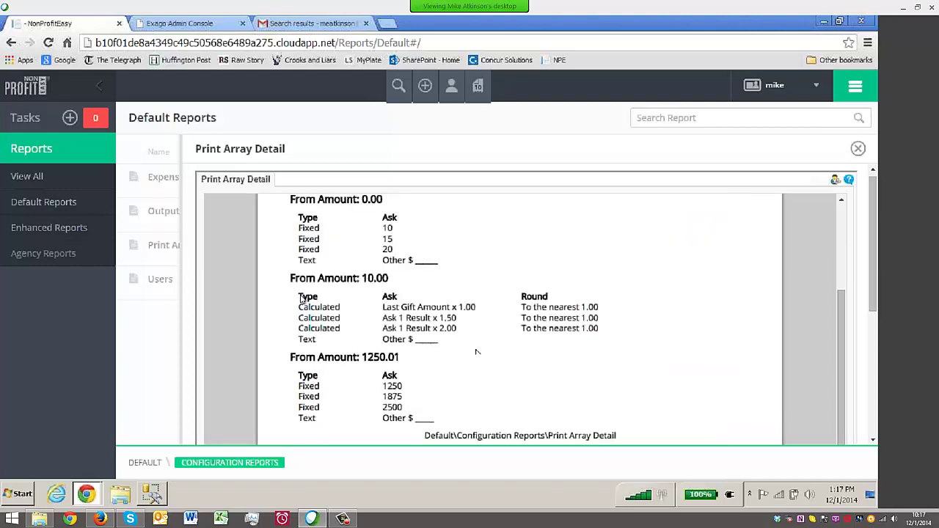
{"action": "scroll", "coordinate": [628, 387], "scroll_direction": "down", "scroll_amount": 2}
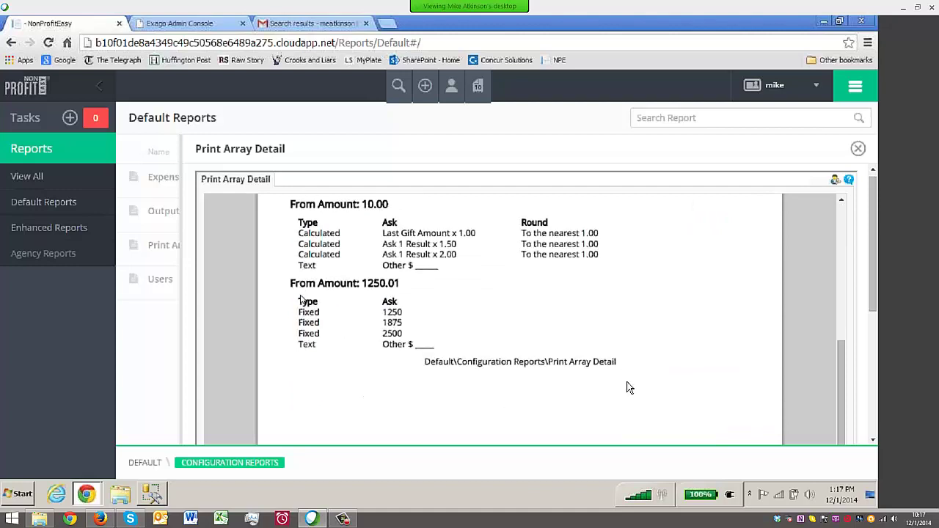
{"action": "scroll", "coordinate": [628, 387], "scroll_direction": "up", "scroll_amount": 4}
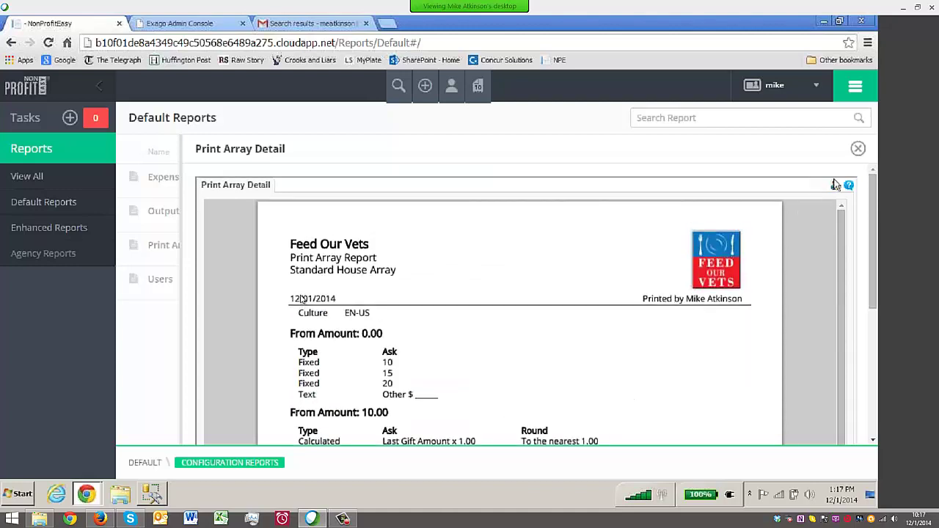
{"action": "left_click", "coordinate": [857, 148]}
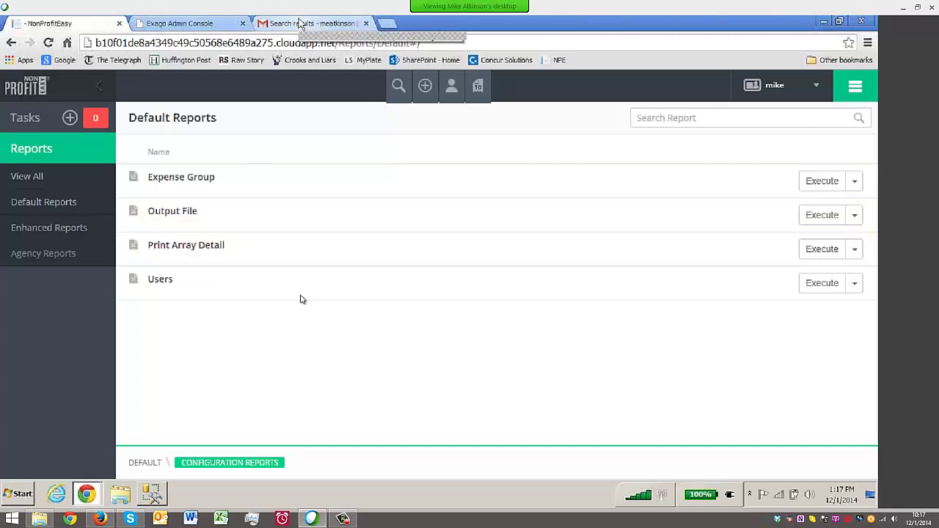
{"action": "left_click", "coordinate": [300, 23]}
{"action": "left_click", "coordinate": [37, 174]}
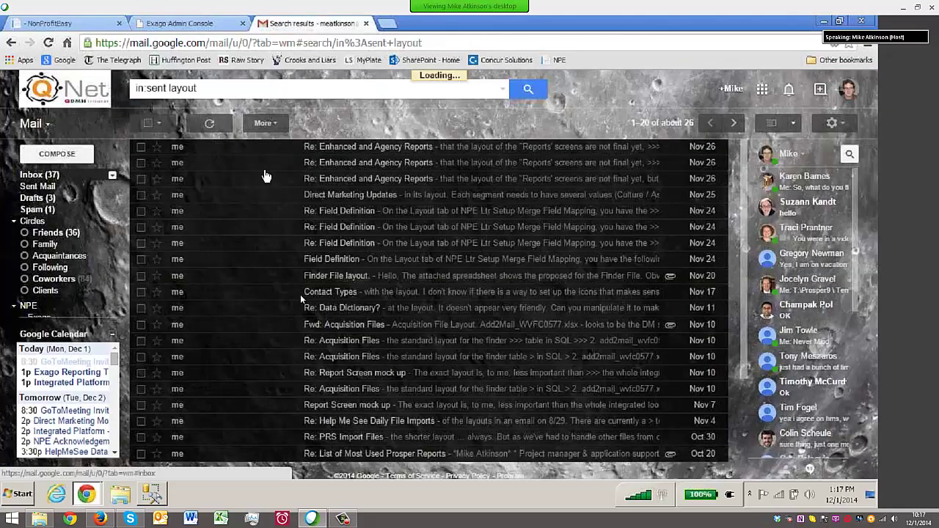
View the 'Here it is...' email's attached screenshot full-screen, then return to NonProfitEasy
{"action": "left_click", "coordinate": [344, 148]}
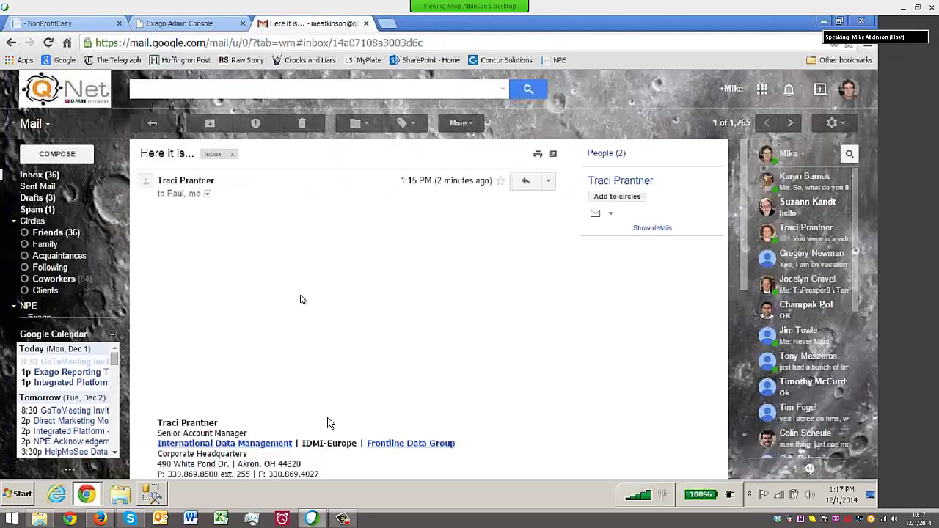
{"action": "scroll", "coordinate": [352, 306], "scroll_direction": "down", "scroll_amount": 2}
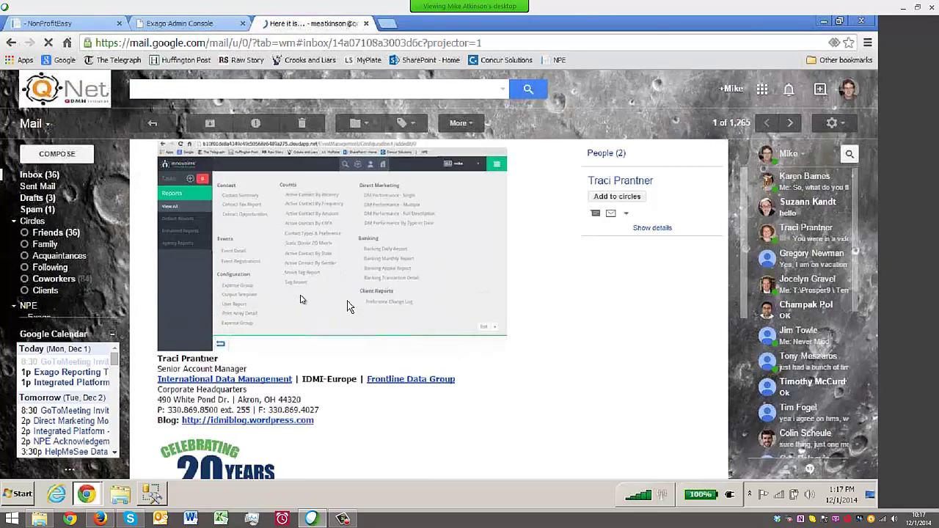
{"action": "left_click", "coordinate": [346, 306]}
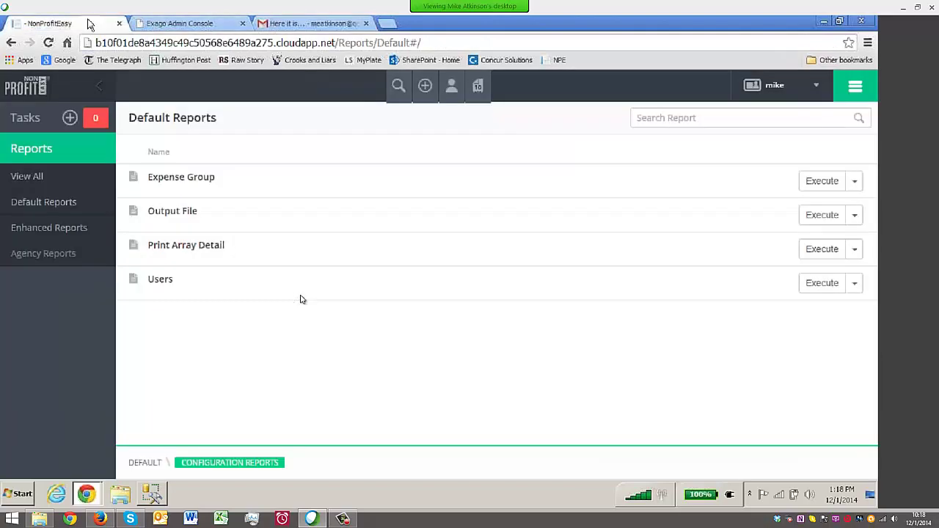
{"action": "left_click", "coordinate": [88, 23]}
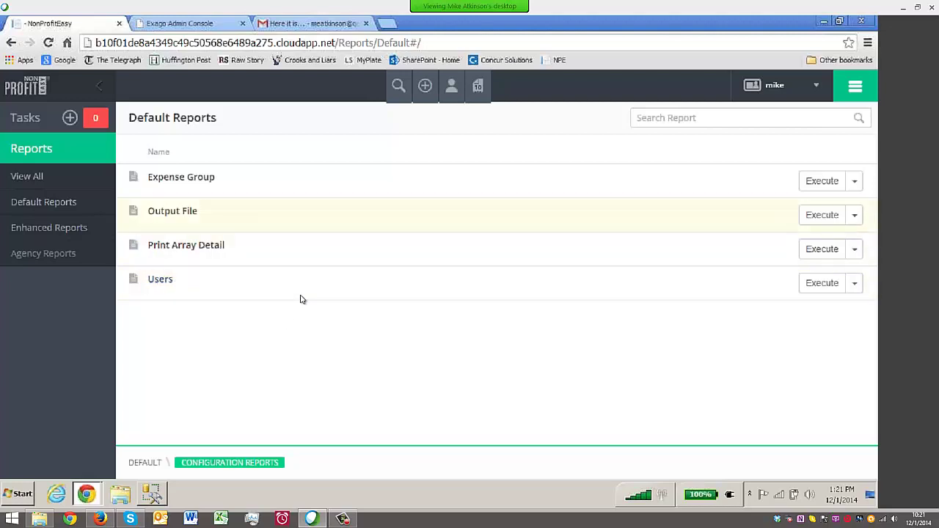
Run the Users report, acknowledge the 'No Data Qualified' notice, and open the top-right user dropdown
{"action": "left_click", "coordinate": [161, 282]}
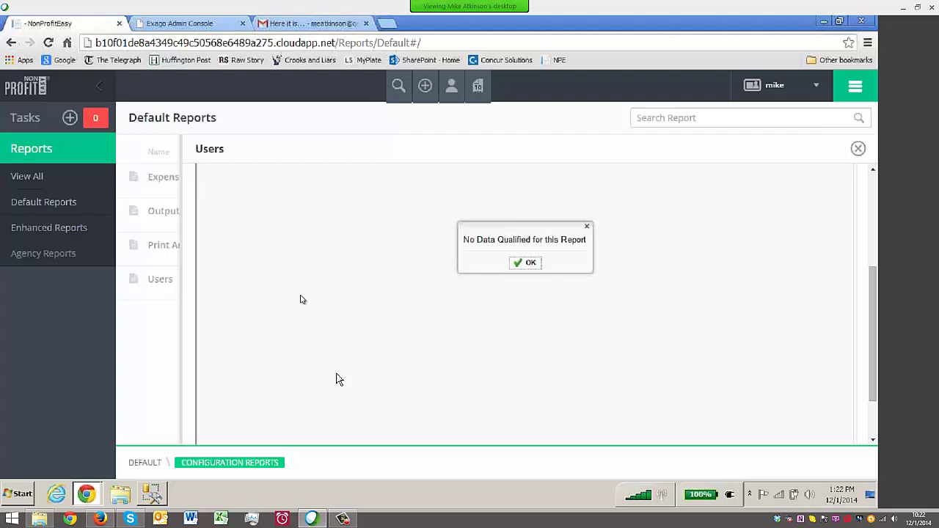
{"action": "left_click", "coordinate": [532, 263]}
{"action": "left_click", "coordinate": [815, 85]}
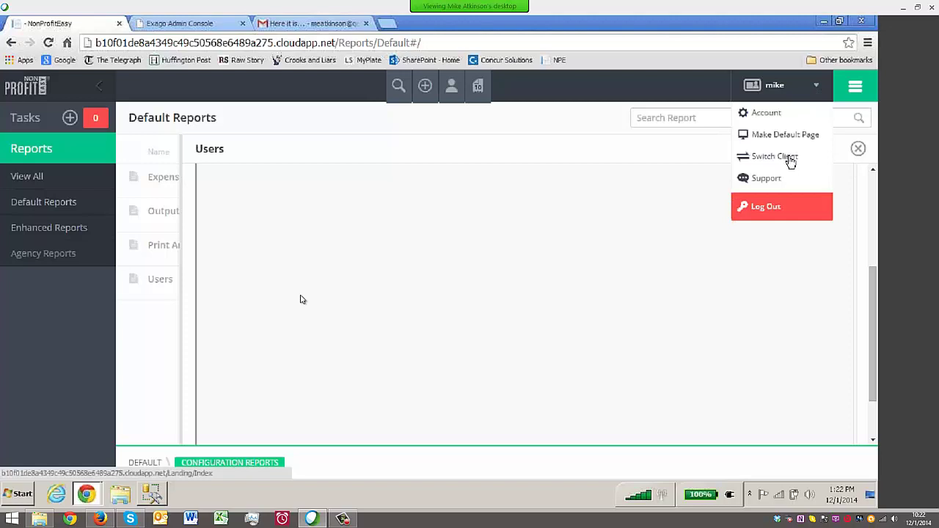
Switch to the Help Me See client and go to its Default Reports folder list
{"action": "left_click", "coordinate": [790, 159]}
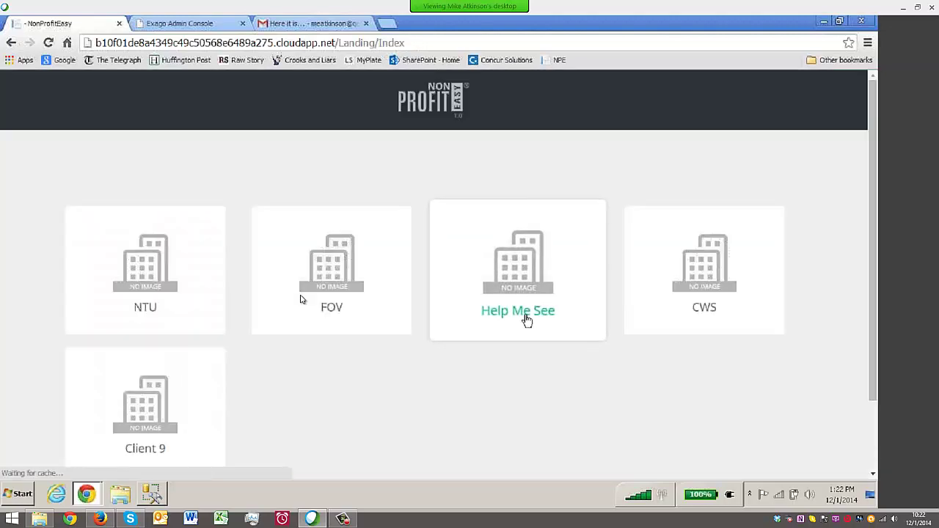
{"action": "left_click", "coordinate": [520, 316]}
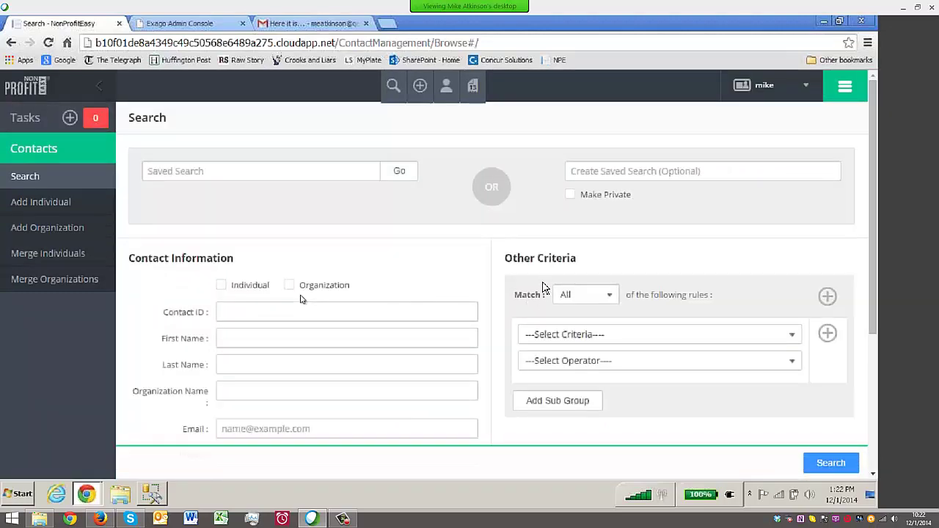
{"action": "left_click", "coordinate": [847, 92]}
{"action": "left_click", "coordinate": [504, 258]}
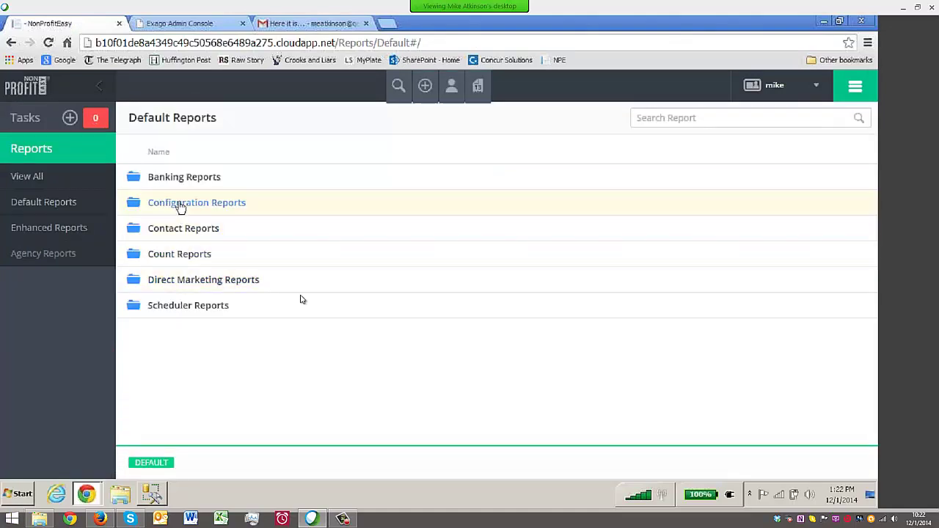
{"action": "left_click", "coordinate": [180, 207]}
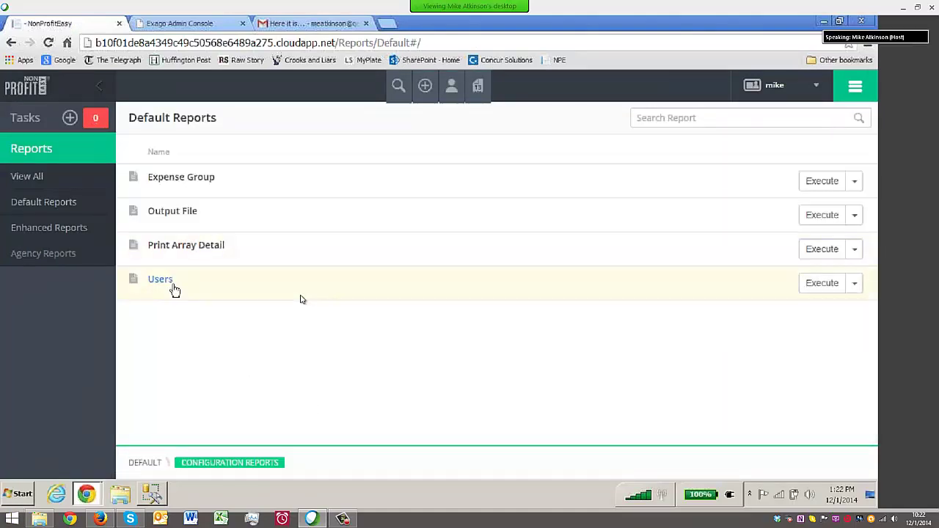
{"action": "left_click", "coordinate": [162, 287]}
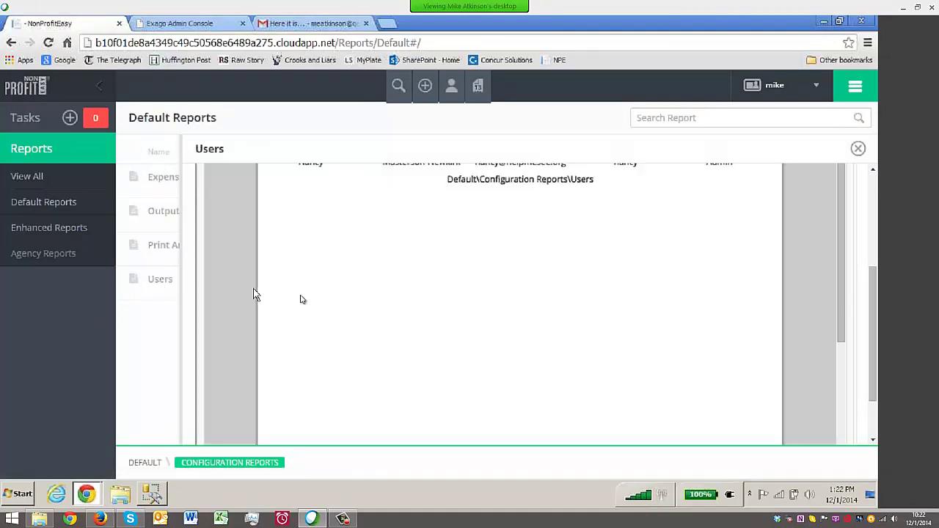
{"action": "scroll", "coordinate": [300, 299], "scroll_direction": "up", "scroll_amount": 3}
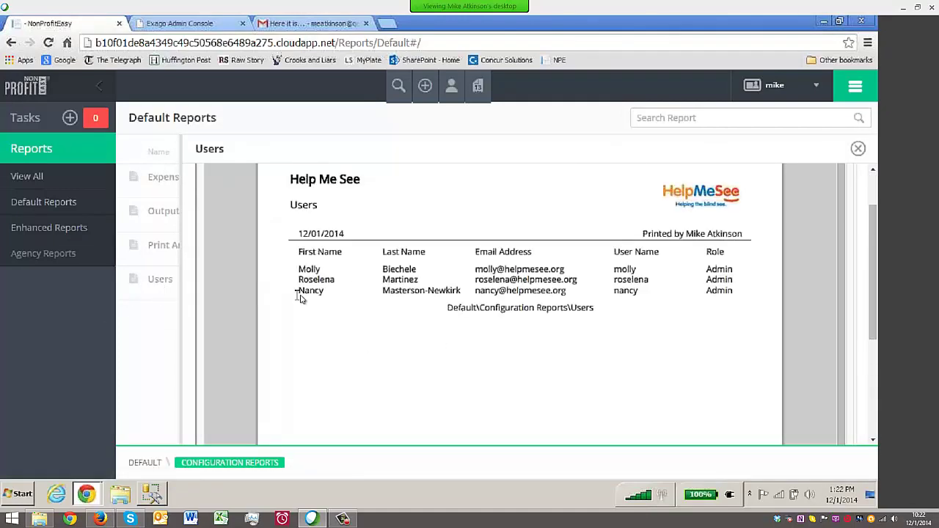
{"action": "scroll", "coordinate": [300, 298], "scroll_direction": "up", "scroll_amount": 1}
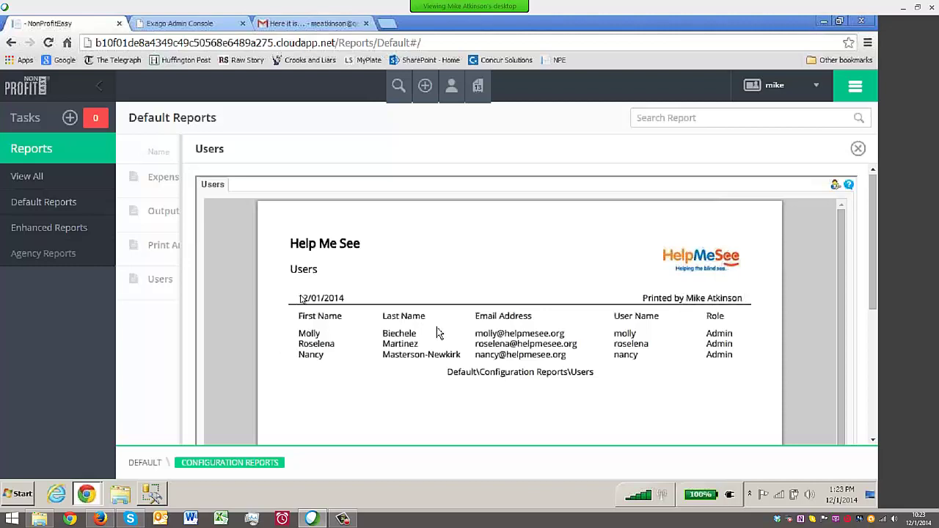
{"action": "scroll", "coordinate": [440, 341], "scroll_direction": "down", "scroll_amount": 1}
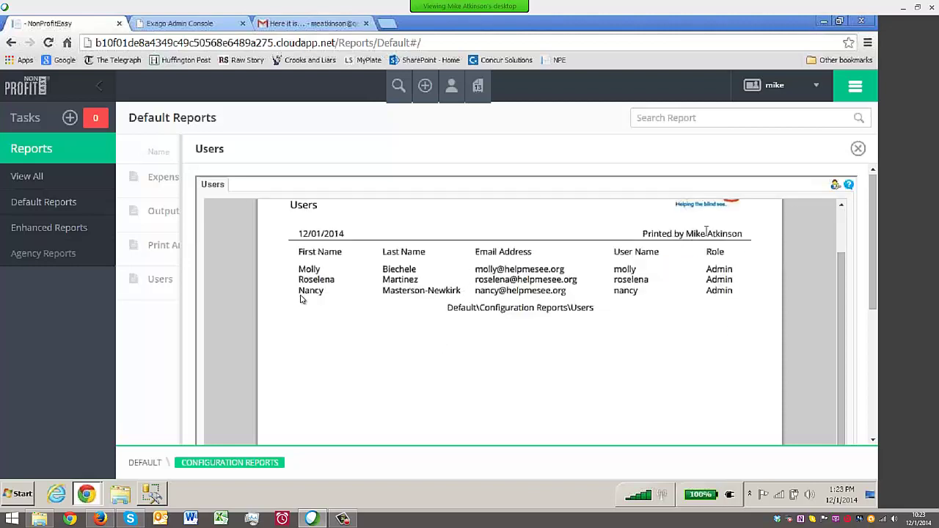
{"action": "scroll", "coordinate": [471, 338], "scroll_direction": "up", "scroll_amount": 1}
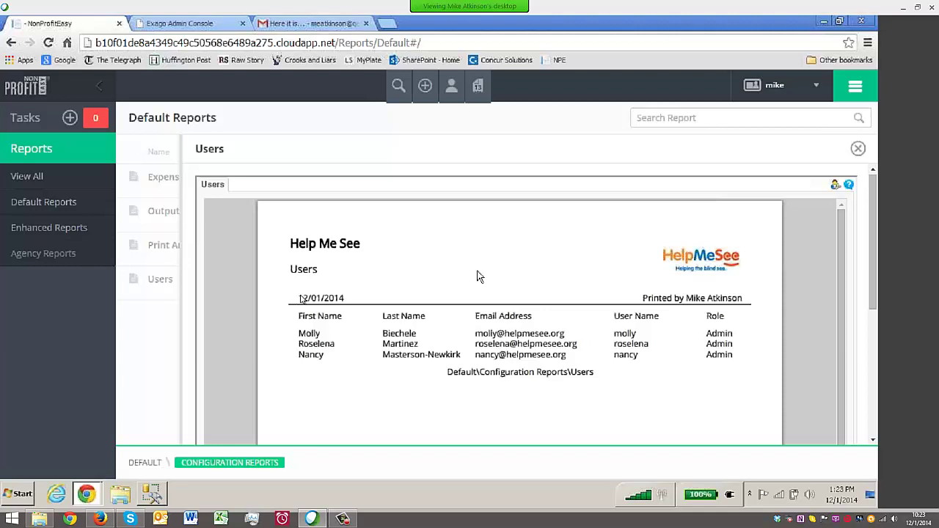
Close the Users preview and open Banking Monthly Report Landscape from the Banking Reports folder
{"action": "left_click", "coordinate": [857, 148]}
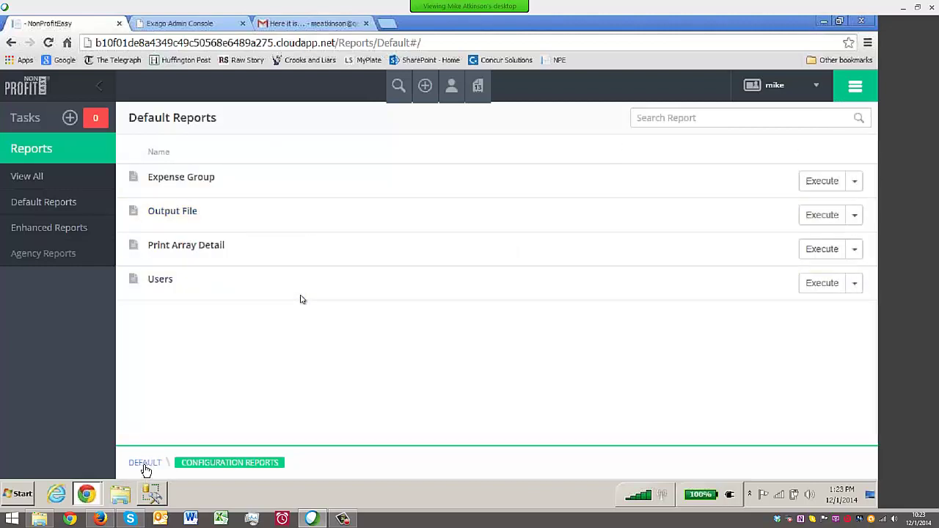
{"action": "left_click", "coordinate": [146, 462]}
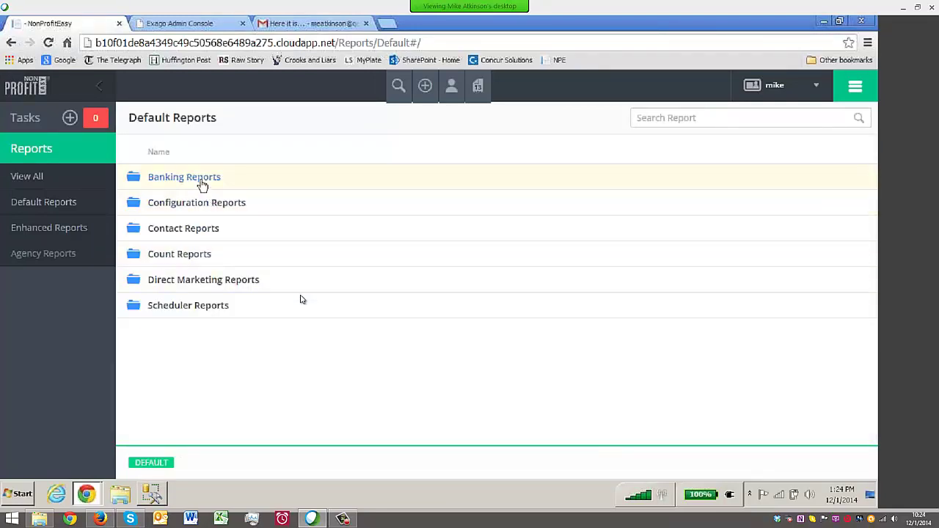
{"action": "left_click", "coordinate": [176, 181]}
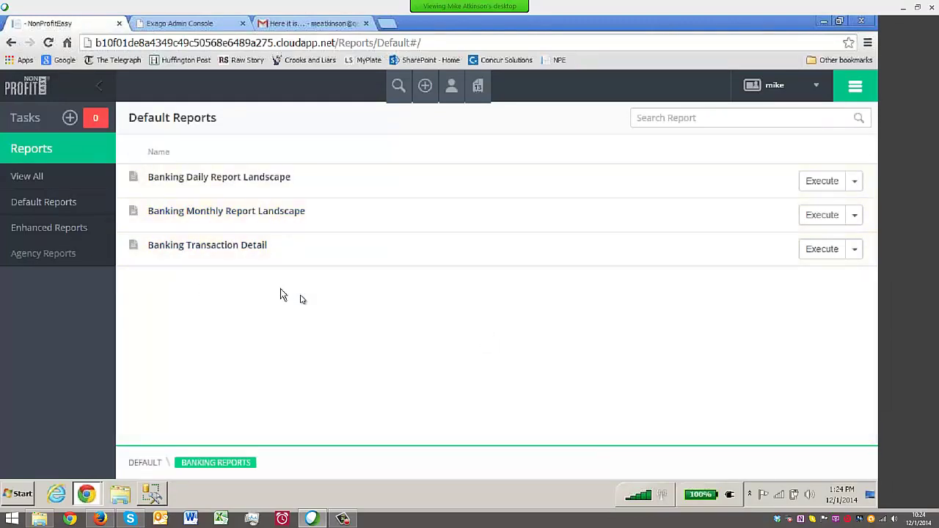
{"action": "left_click", "coordinate": [239, 215]}
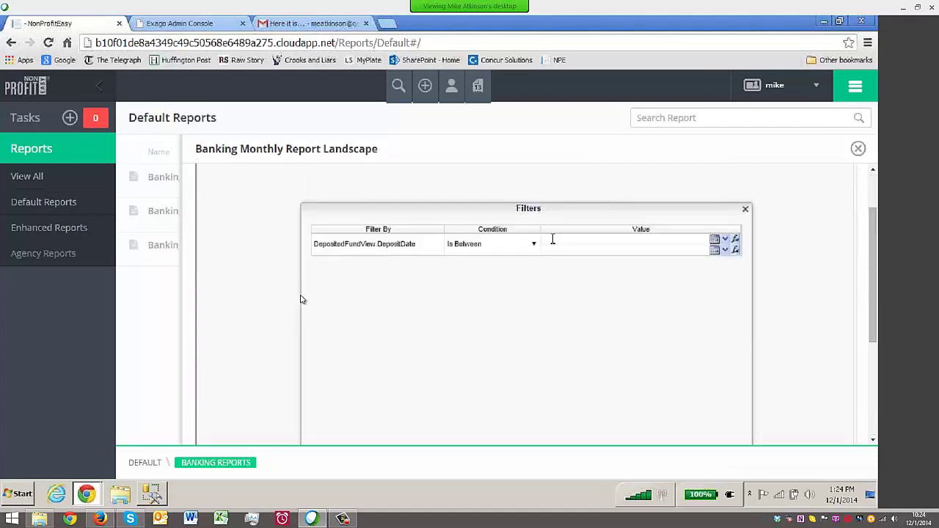
Enter a DepositDate range of 1/1/14 to 12/1/14 in the Filters dialog
{"action": "left_click", "coordinate": [552, 239]}
{"action": "type", "text": "1/1/14"}
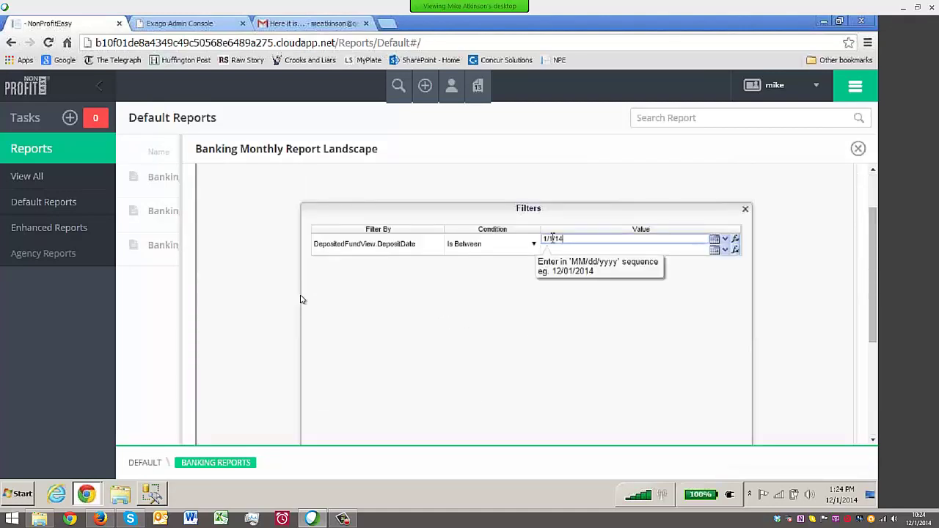
{"action": "key", "text": "Tab"}
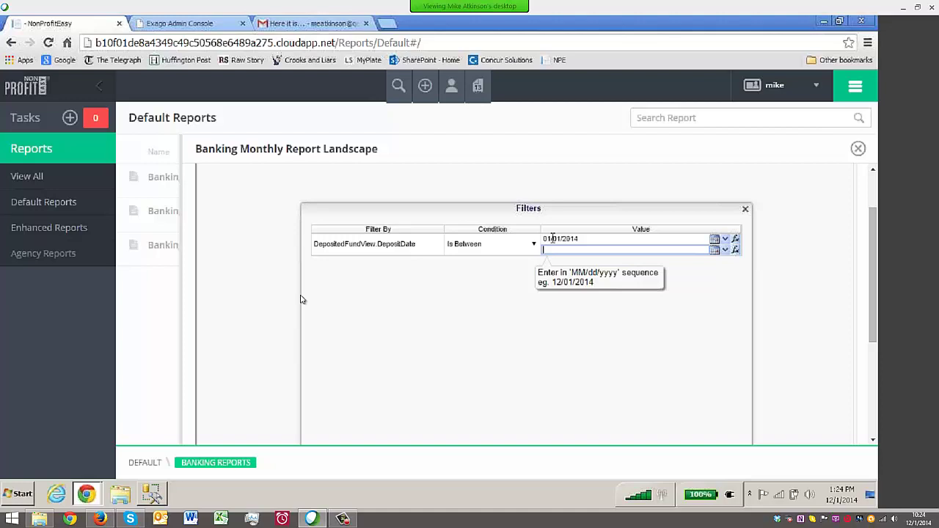
{"action": "type", "text": "12/1/14"}
{"action": "scroll", "coordinate": [552, 239], "scroll_direction": "down", "scroll_amount": 3}
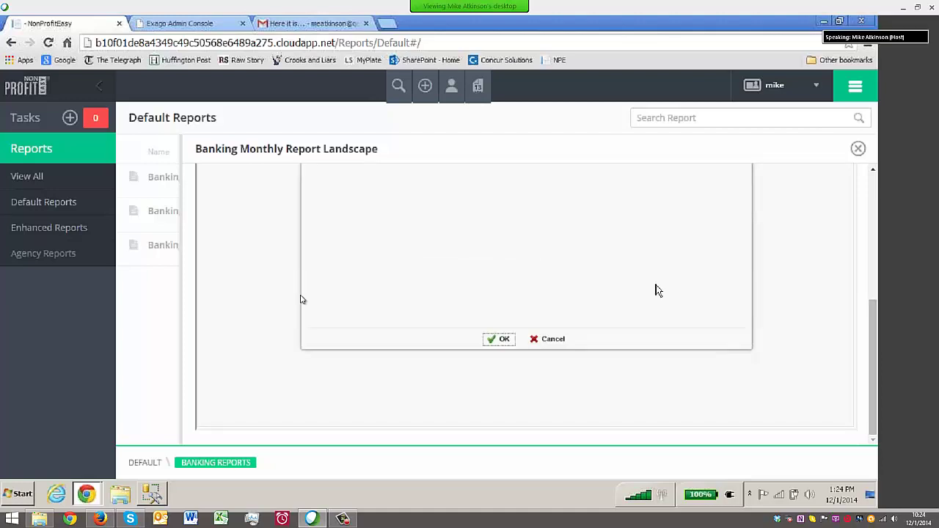
{"action": "scroll", "coordinate": [655, 291], "scroll_direction": "up", "scroll_amount": 3}
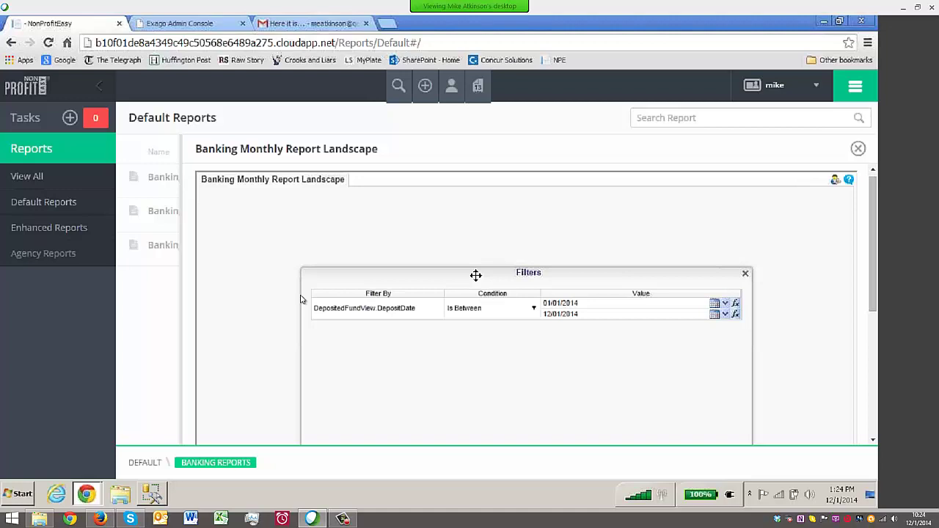
Move the Filters dialog higher and apply the date filter to run the report
{"action": "left_click_drag", "start_coordinate": [475, 275], "coordinate": [475, 203]}
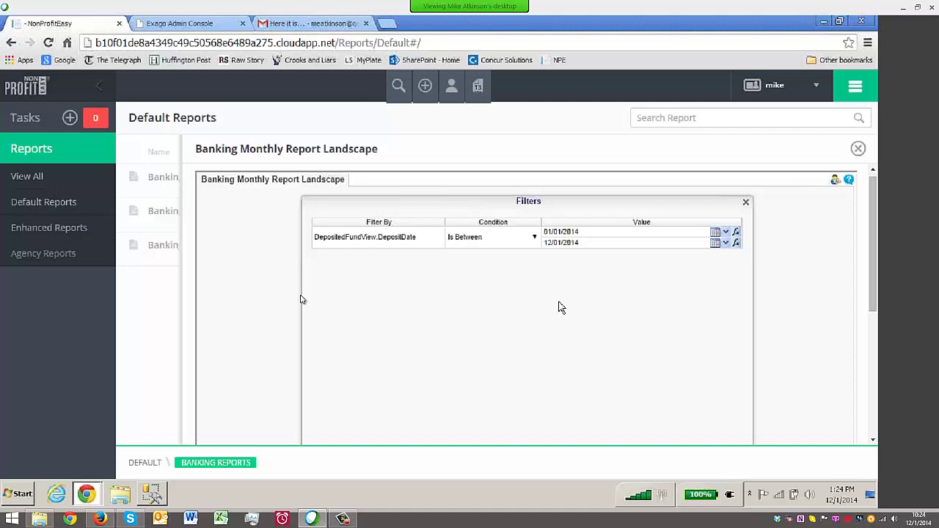
{"action": "scroll", "coordinate": [560, 302], "scroll_direction": "down", "scroll_amount": 2}
{"action": "scroll", "coordinate": [563, 304], "scroll_direction": "up", "scroll_amount": 2}
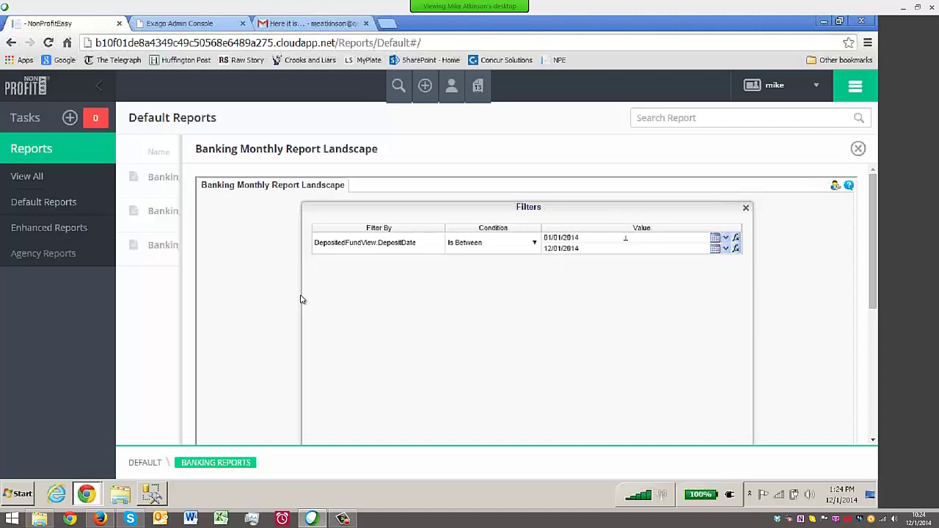
{"action": "scroll", "coordinate": [635, 286], "scroll_direction": "down", "scroll_amount": 3}
{"action": "scroll", "coordinate": [638, 291], "scroll_direction": "down", "scroll_amount": 2}
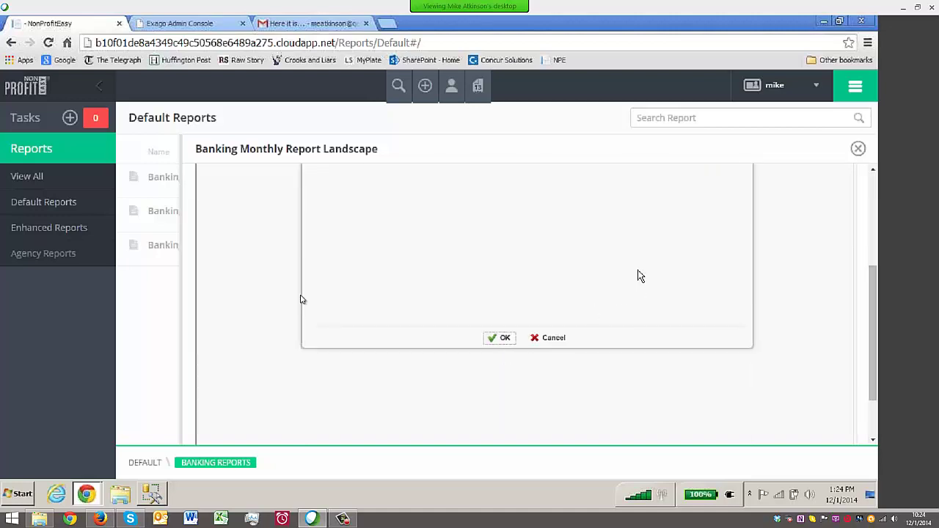
{"action": "scroll", "coordinate": [631, 276], "scroll_direction": "down", "scroll_amount": 2}
{"action": "scroll", "coordinate": [627, 286], "scroll_direction": "up", "scroll_amount": 4}
{"action": "scroll", "coordinate": [626, 286], "scroll_direction": "down", "scroll_amount": 2}
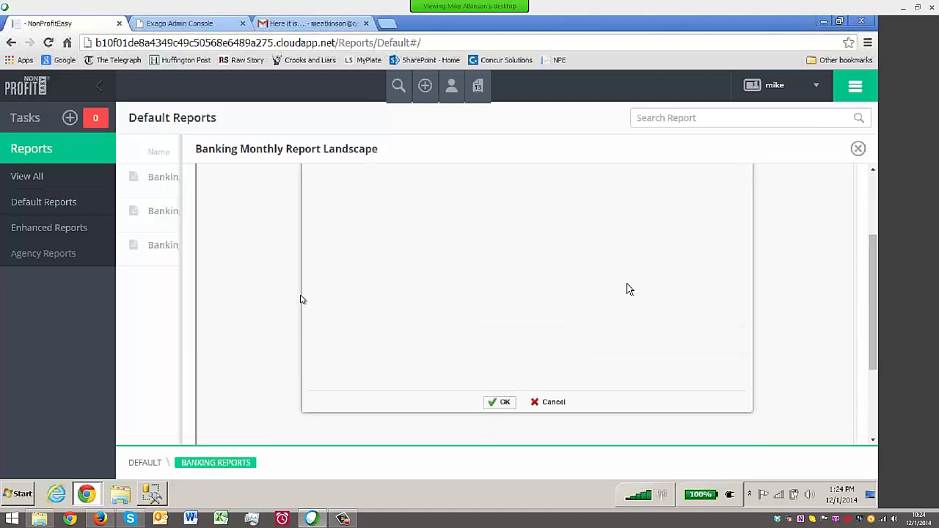
{"action": "left_click", "coordinate": [501, 402]}
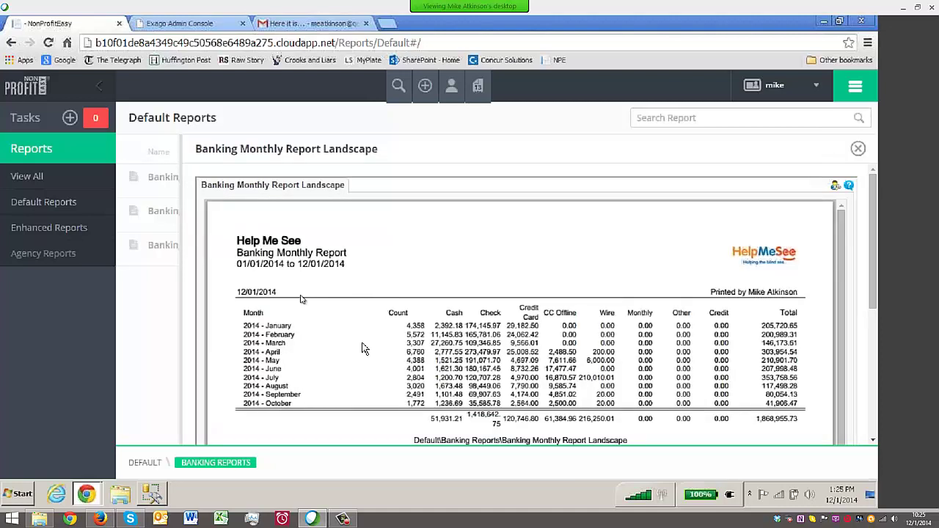
Scroll through the report's January–October 2014 deposit totals by payment type
{"action": "scroll", "coordinate": [363, 344], "scroll_direction": "down", "scroll_amount": 1}
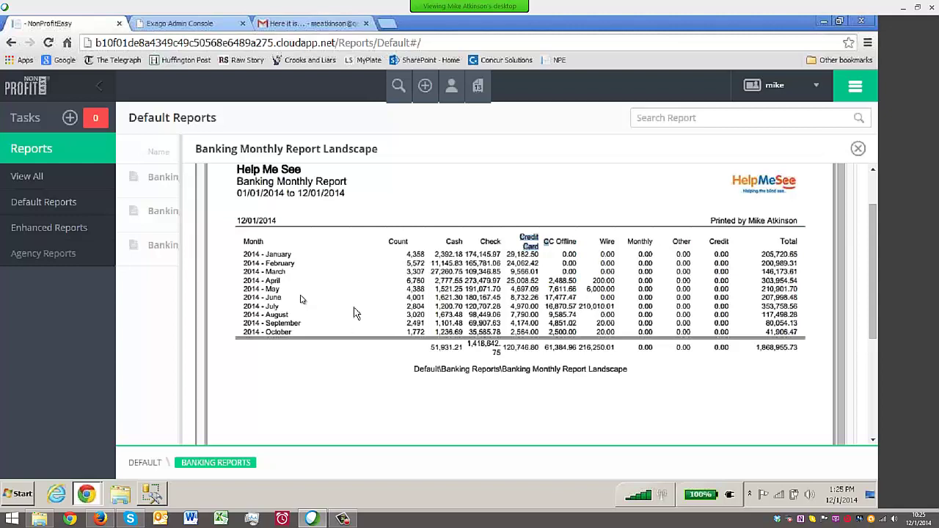
{"action": "scroll", "coordinate": [356, 313], "scroll_direction": "up", "scroll_amount": 3}
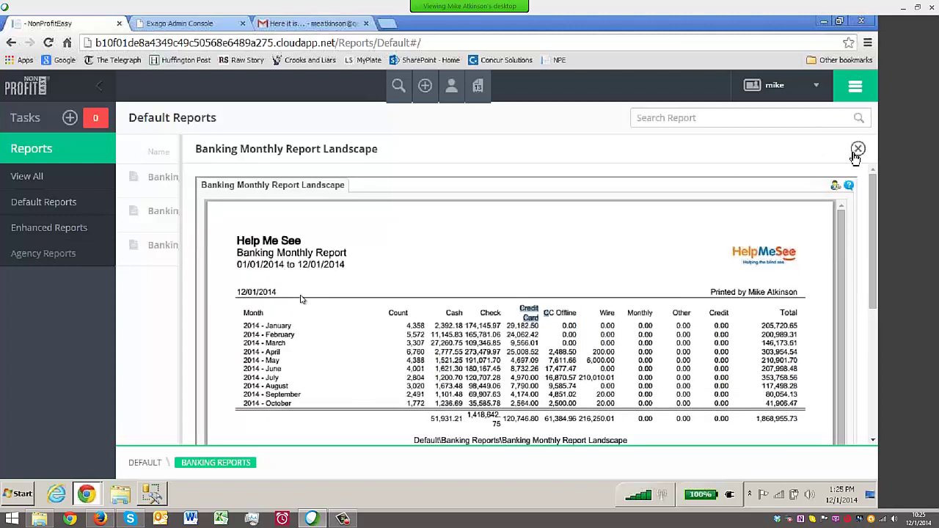
Close the banking report and open the Scheduler Reports folder listing LYBUNT and SYBUNT
{"action": "left_click", "coordinate": [857, 150]}
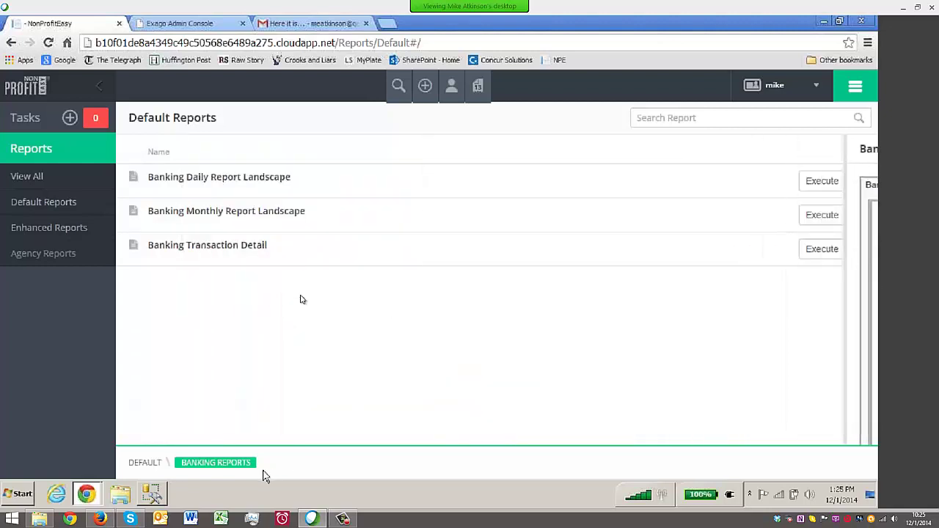
{"action": "left_click", "coordinate": [146, 462]}
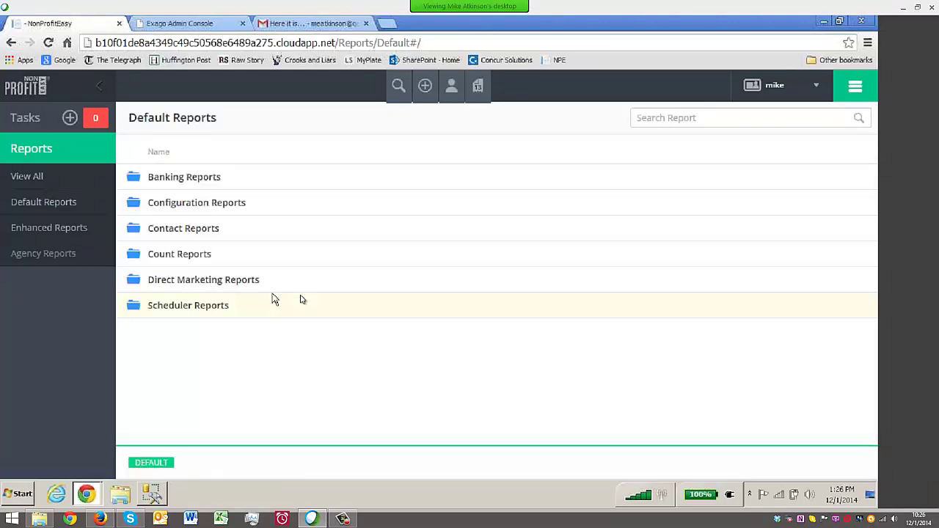
{"action": "left_click", "coordinate": [184, 308]}
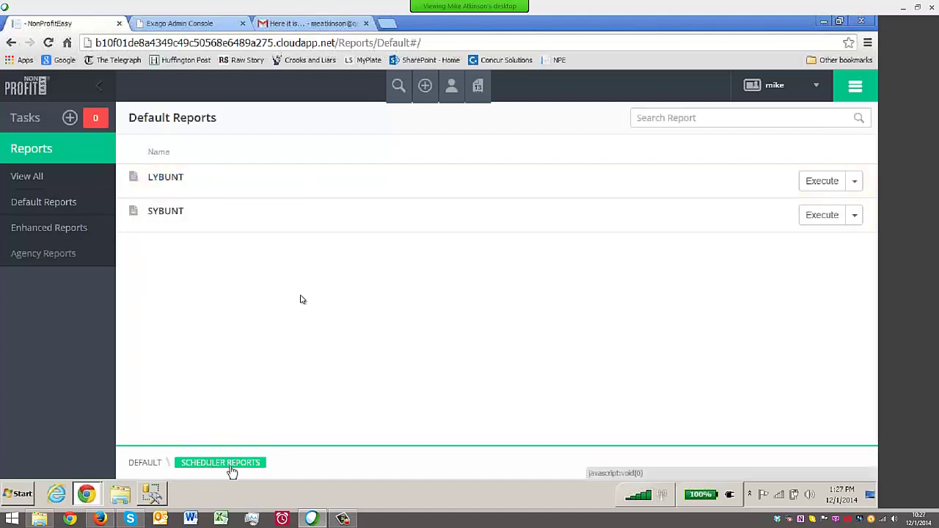
Start scheduling the LYBUNT report and name the schedule 'Lybunt'
{"action": "left_click", "coordinate": [855, 183]}
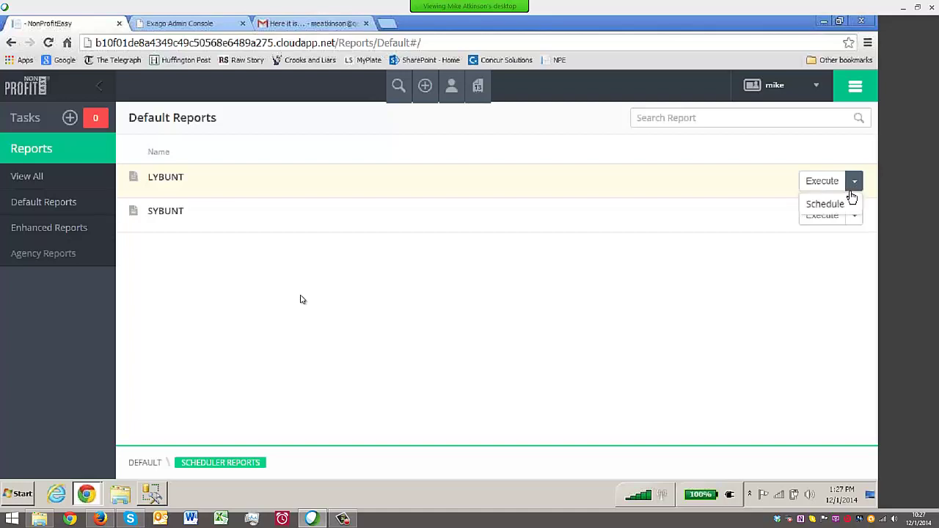
{"action": "left_click", "coordinate": [842, 205]}
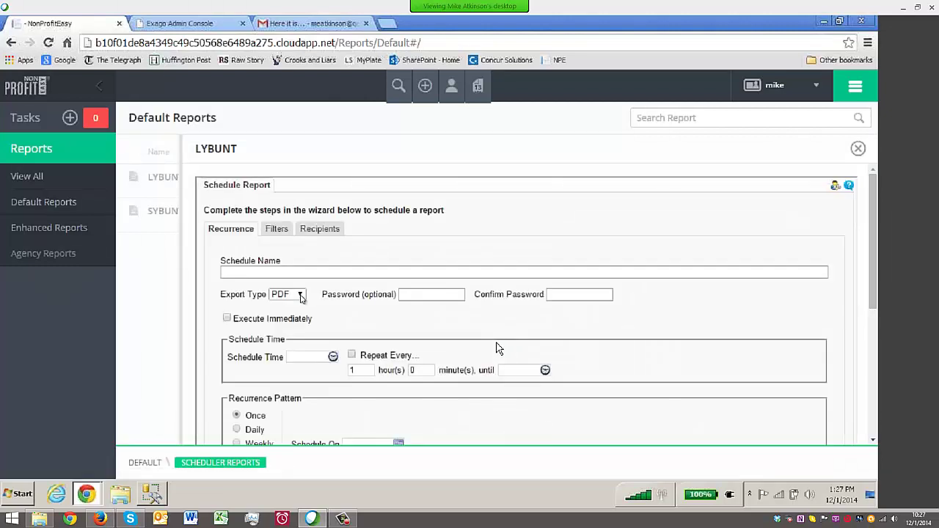
{"action": "left_click", "coordinate": [323, 270]}
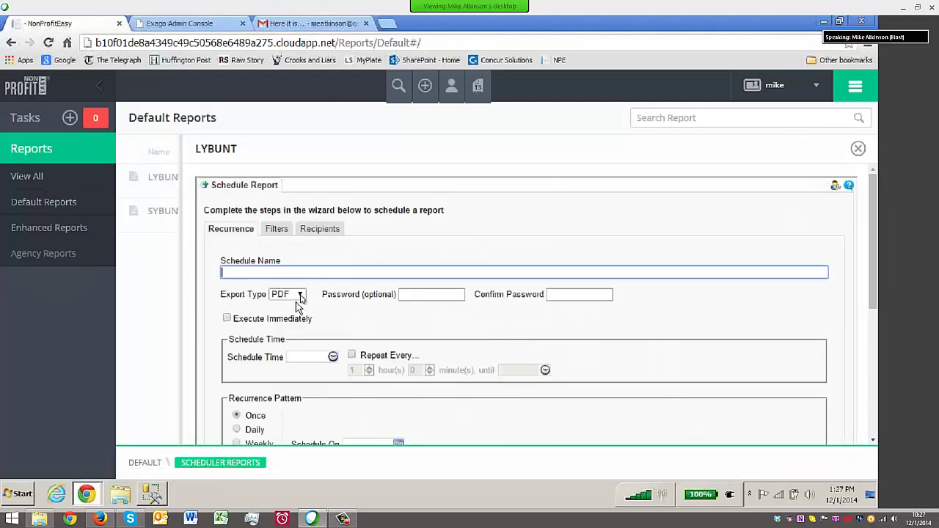
{"action": "type", "text": "ybut"}
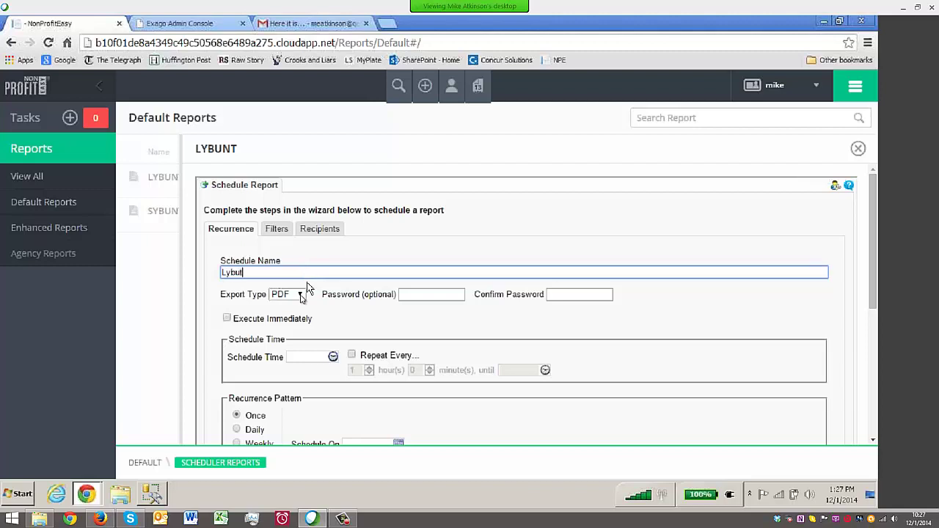
{"action": "key", "text": "BackSpace"}
{"action": "type", "text": "nt"}
Set the export type to CSV, leaving immediate execution turned off
{"action": "left_click", "coordinate": [300, 294]}
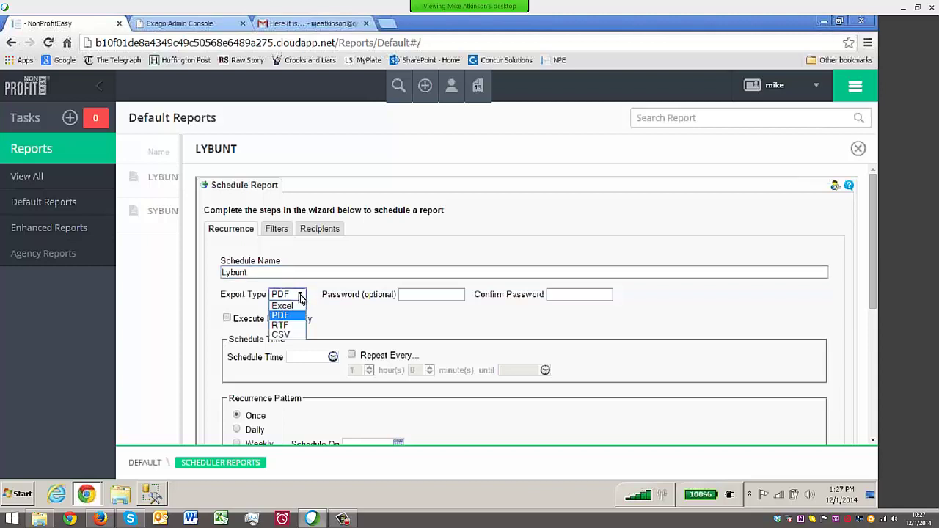
{"action": "left_click", "coordinate": [282, 334]}
{"action": "scroll", "coordinate": [572, 316], "scroll_direction": "down", "scroll_amount": 2}
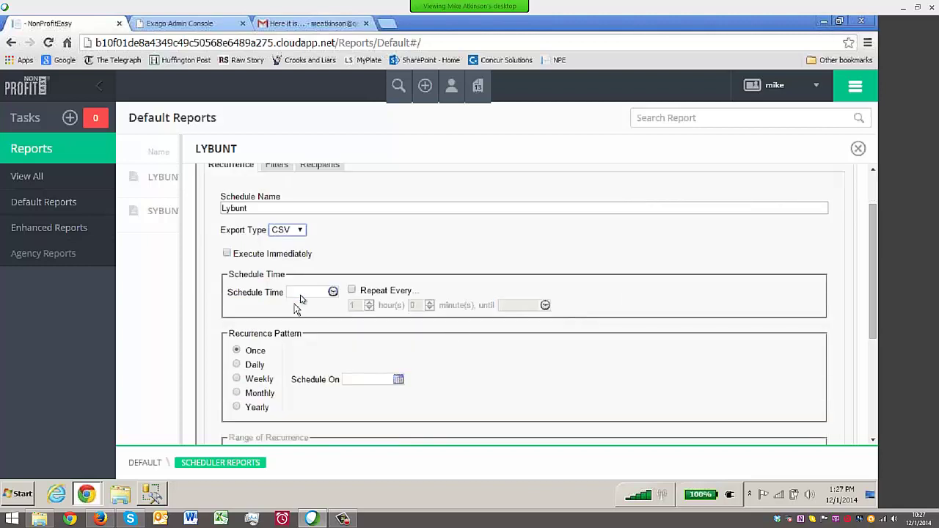
{"action": "left_click", "coordinate": [227, 253]}
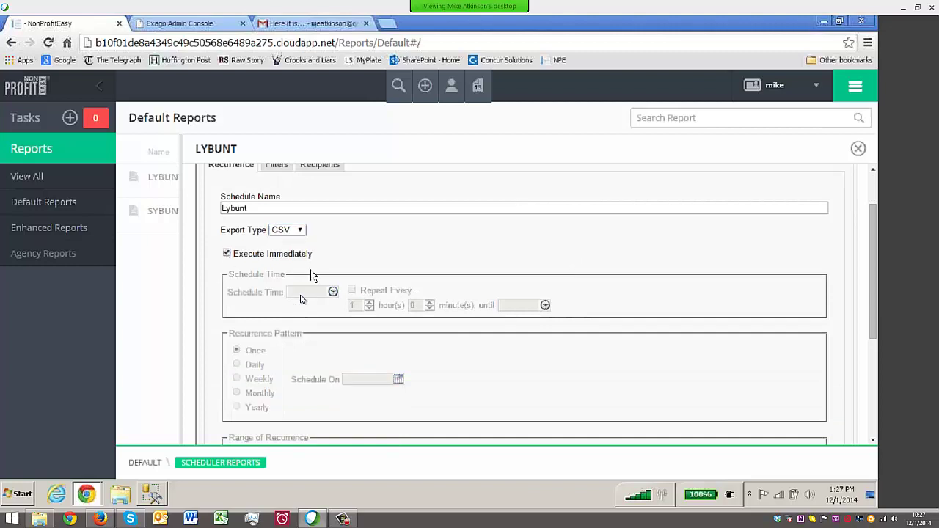
{"action": "left_click", "coordinate": [227, 254]}
Pick a schedule time and set the schedule date to 12/01/2014, reaching the Filters step
{"action": "left_click", "coordinate": [305, 293]}
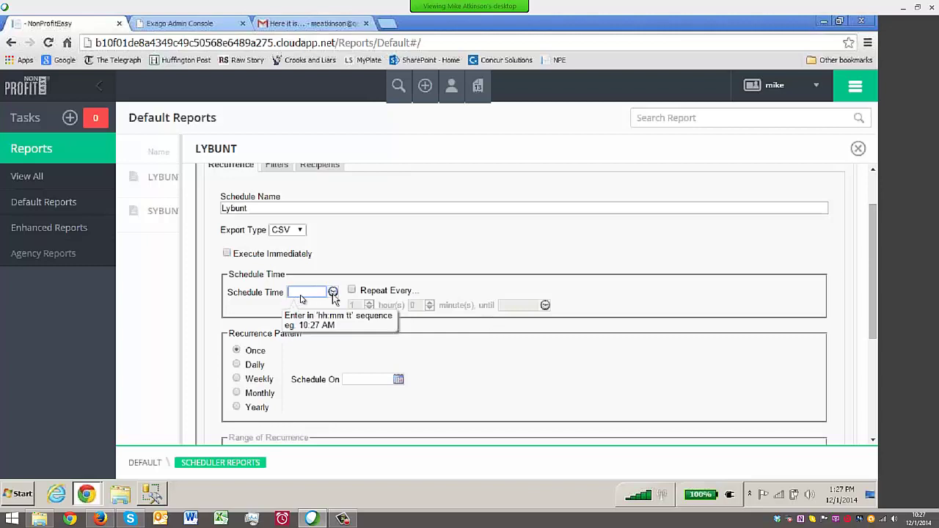
{"action": "left_click", "coordinate": [333, 293]}
{"action": "scroll", "coordinate": [330, 384], "scroll_direction": "down", "scroll_amount": 6}
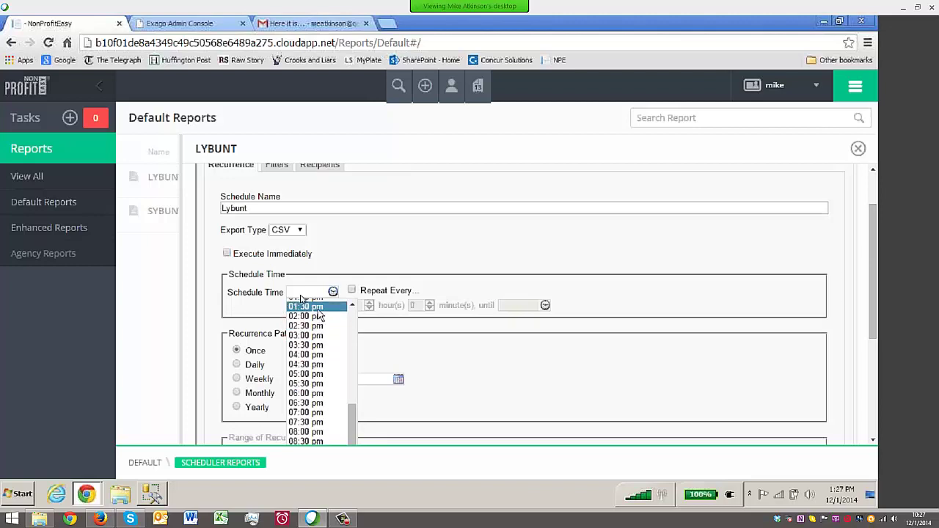
{"action": "left_click", "coordinate": [320, 314]}
{"action": "scroll", "coordinate": [608, 372], "scroll_direction": "down", "scroll_amount": 3}
{"action": "left_click", "coordinate": [552, 411]}
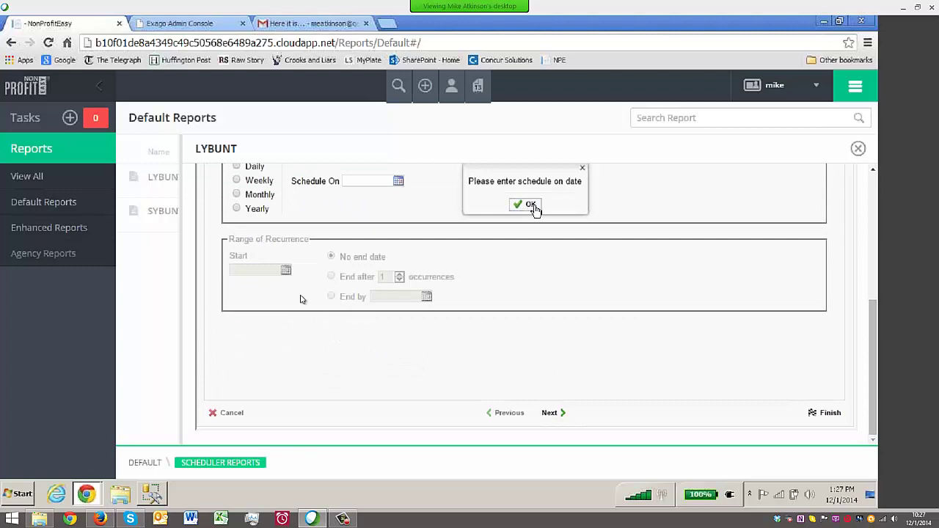
{"action": "key", "text": "Return"}
{"action": "left_click", "coordinate": [398, 181]}
{"action": "left_click", "coordinate": [364, 214]}
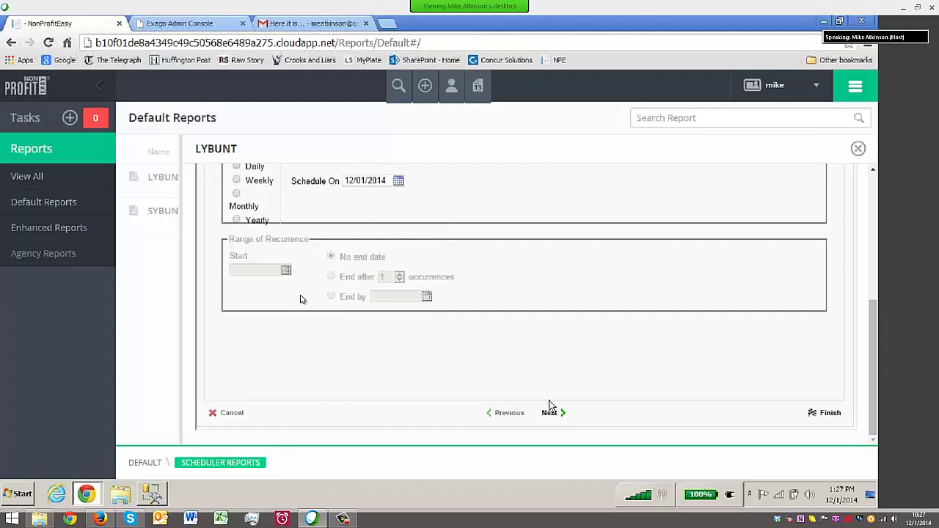
{"action": "left_click", "coordinate": [549, 411]}
{"action": "scroll", "coordinate": [555, 367], "scroll_direction": "up", "scroll_amount": 4}
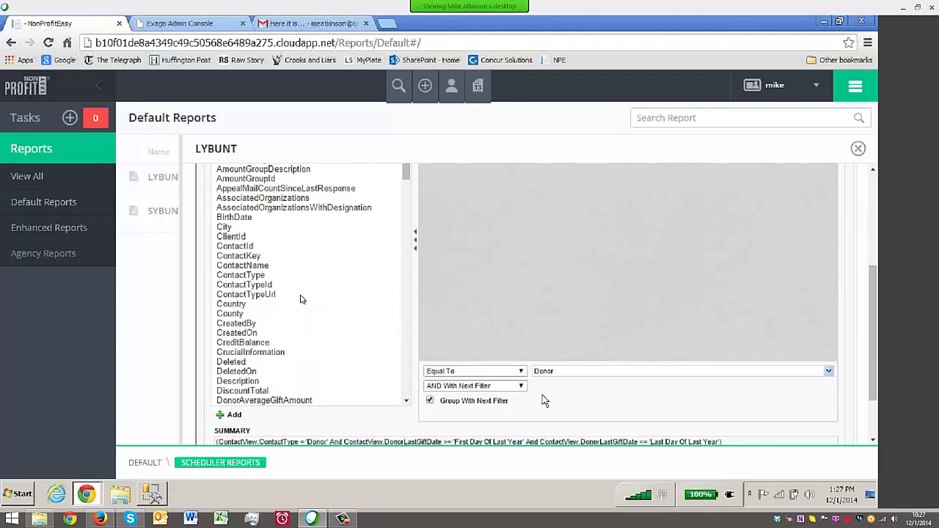
Enter the recipient's e-mail address in the To field of the Recipients step
{"action": "left_click", "coordinate": [552, 413]}
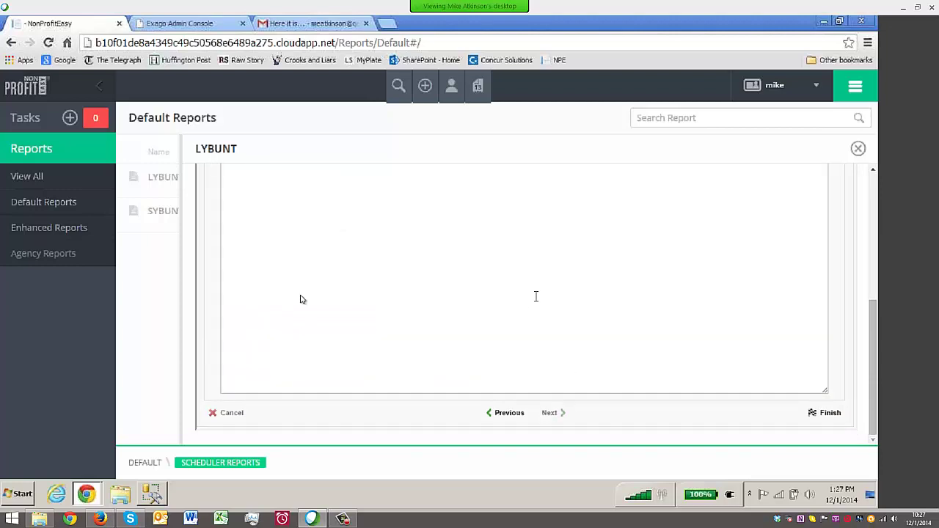
{"action": "left_click", "coordinate": [342, 255]}
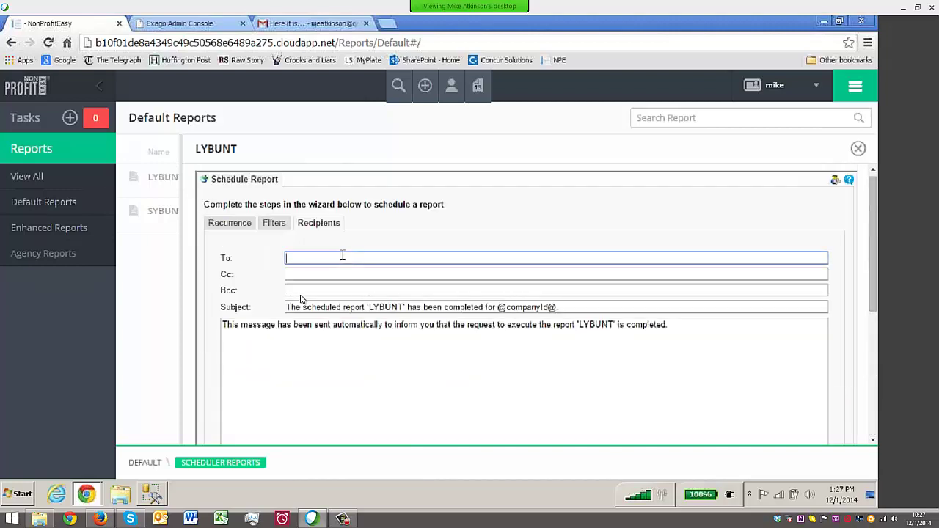
{"action": "key", "text": "Tab"}
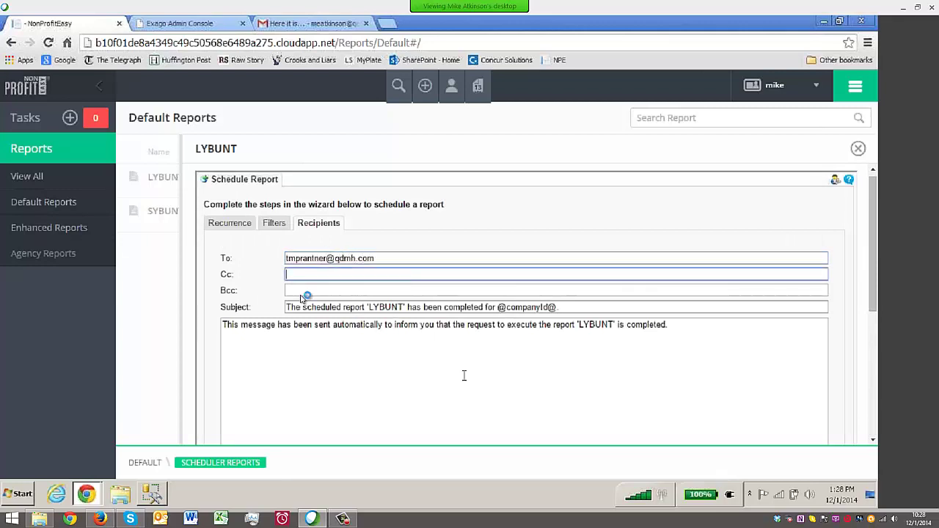
{"action": "left_click", "coordinate": [466, 373]}
{"action": "scroll", "coordinate": [475, 373], "scroll_direction": "down", "scroll_amount": 3}
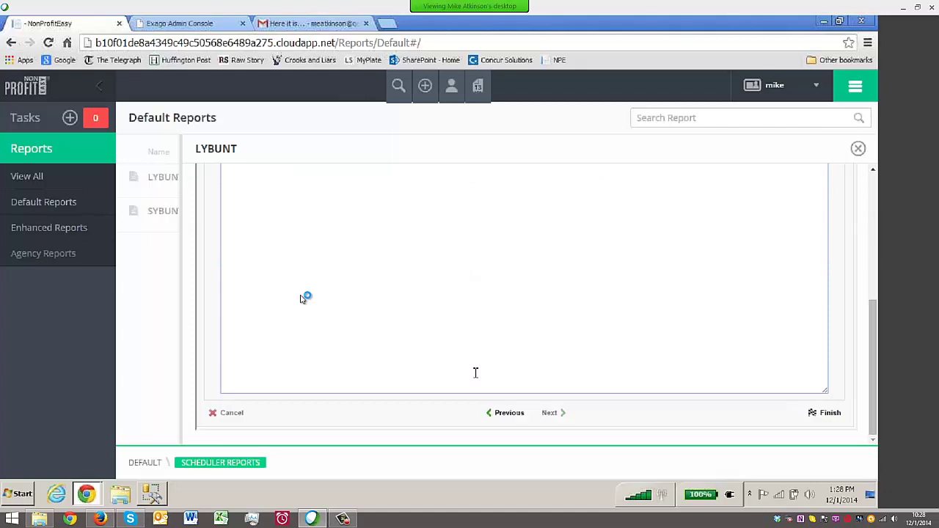
Finish the LYBUNT schedule, review the confirmation, and close the scheduling panel
{"action": "left_click", "coordinate": [829, 412]}
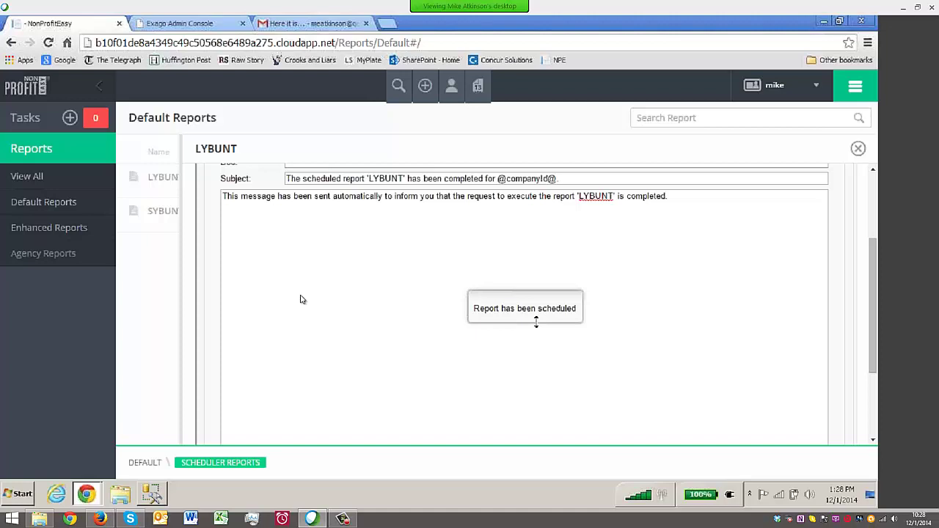
{"action": "scroll", "coordinate": [392, 318], "scroll_direction": "up", "scroll_amount": 3}
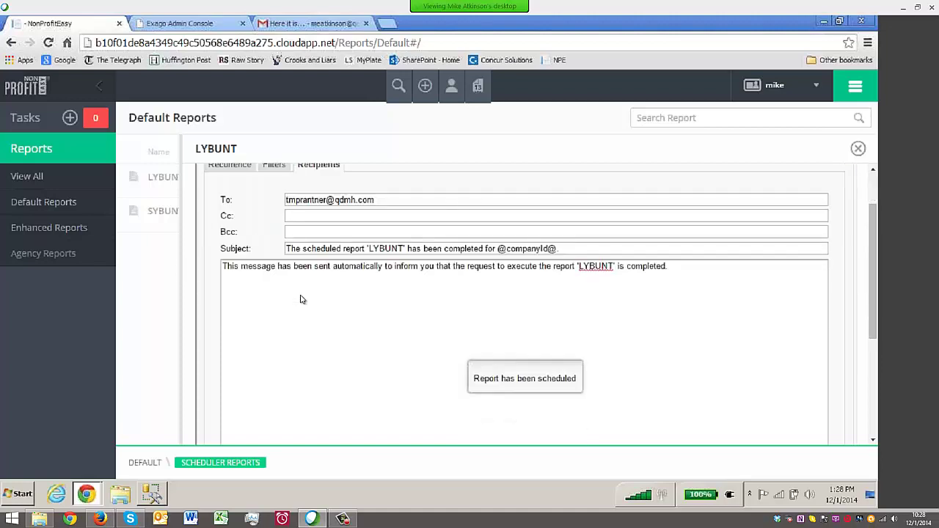
{"action": "left_click", "coordinate": [858, 148]}
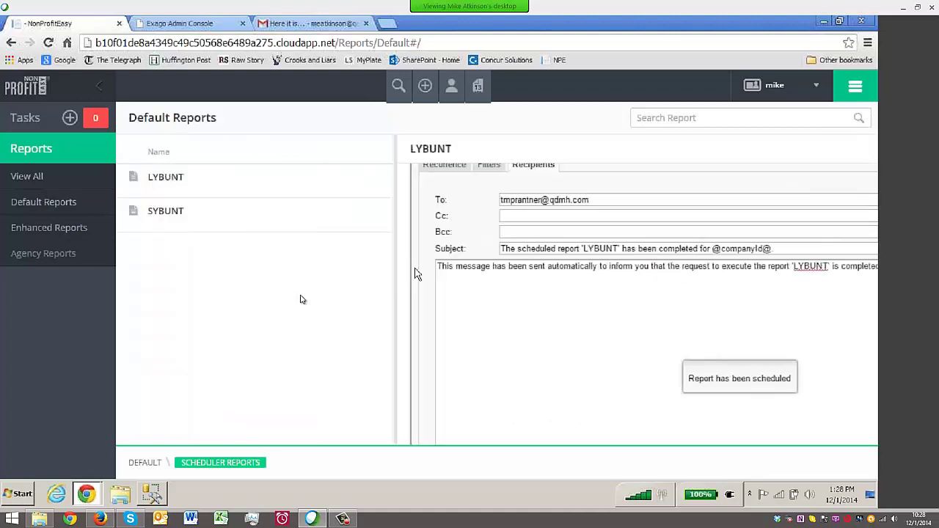
Browse the Direct Marketing Reports folder and its report options, then return to the top-level folders
{"action": "left_click", "coordinate": [145, 462]}
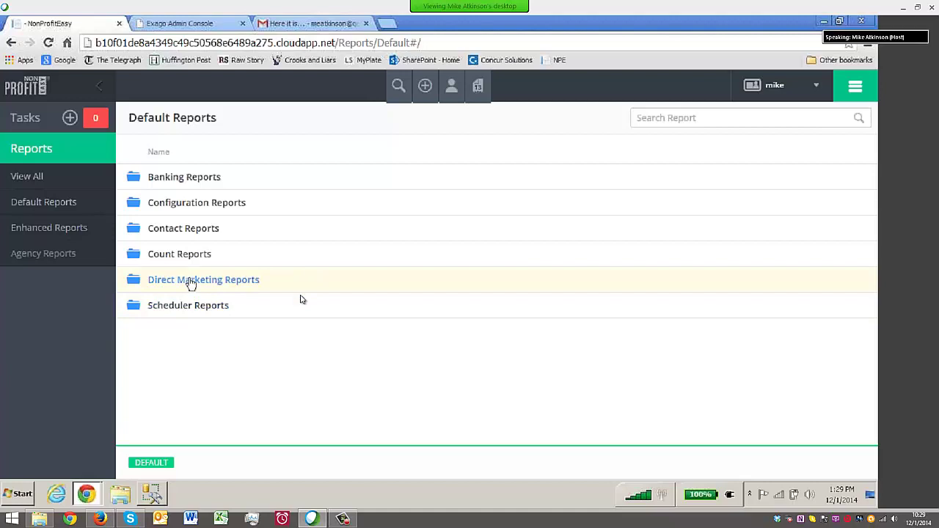
{"action": "left_click", "coordinate": [191, 283]}
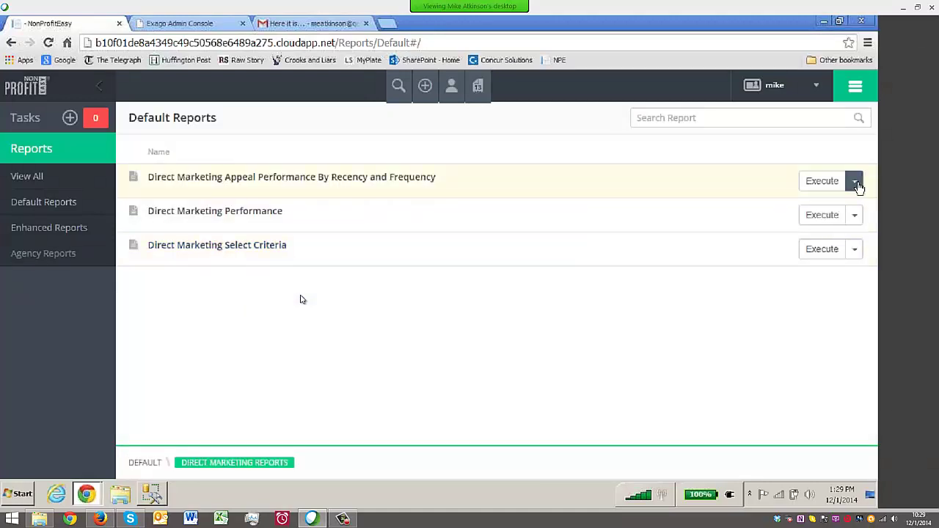
{"action": "left_click", "coordinate": [854, 182]}
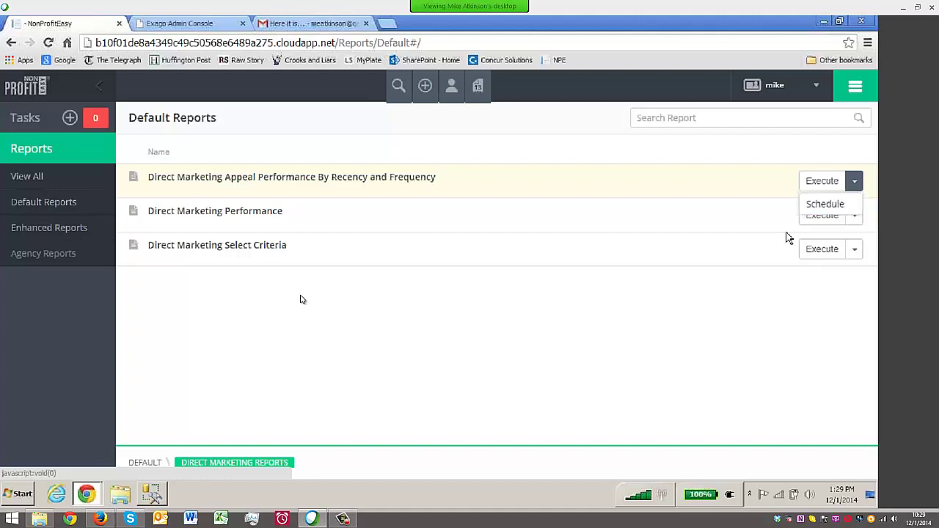
{"action": "left_click", "coordinate": [146, 464]}
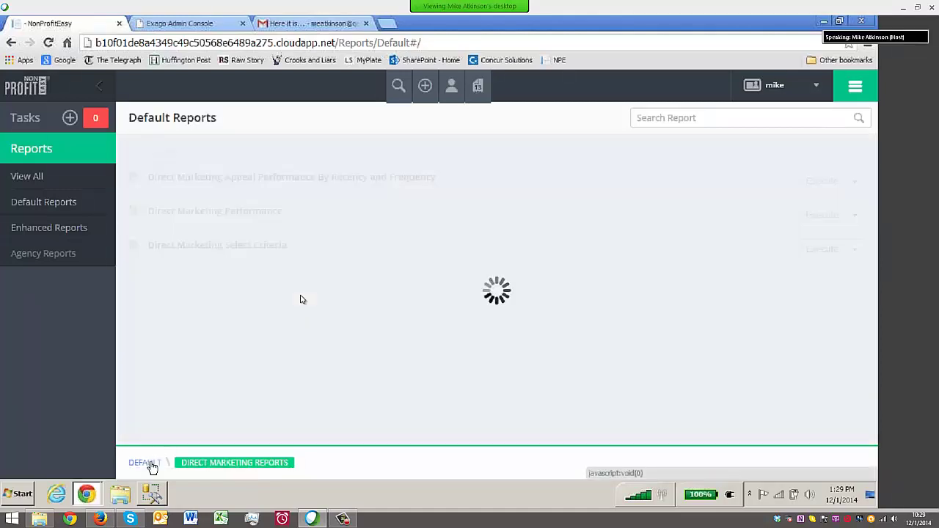
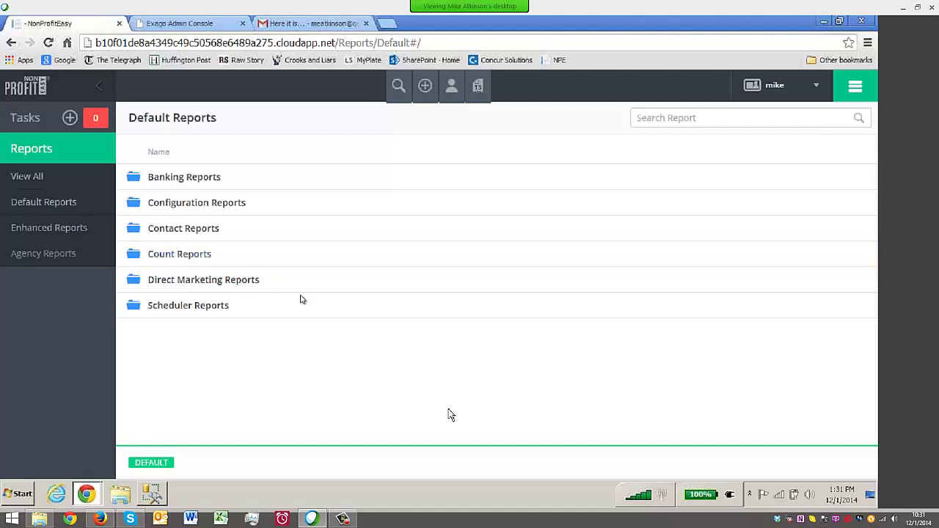
Switch the account to the FOV client and go to Reports > Default Reports
{"action": "left_click", "coordinate": [816, 89]}
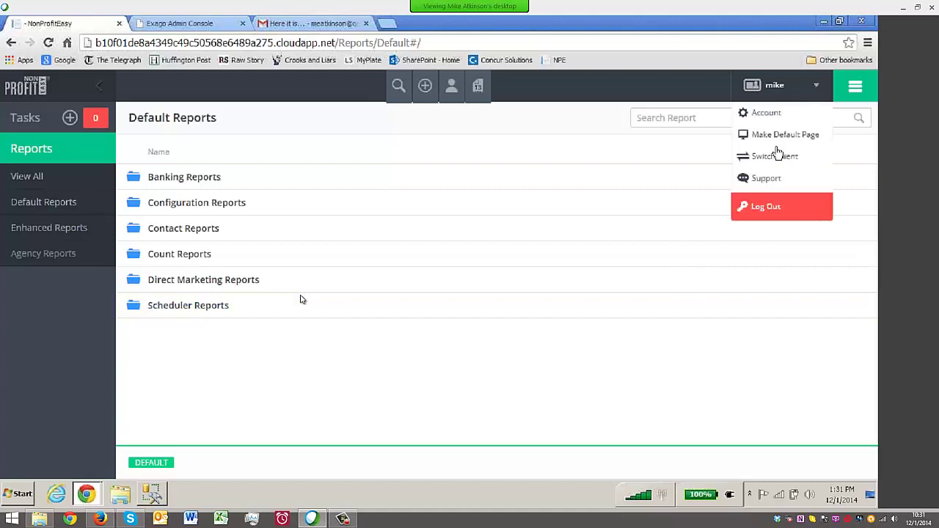
{"action": "left_click", "coordinate": [775, 157]}
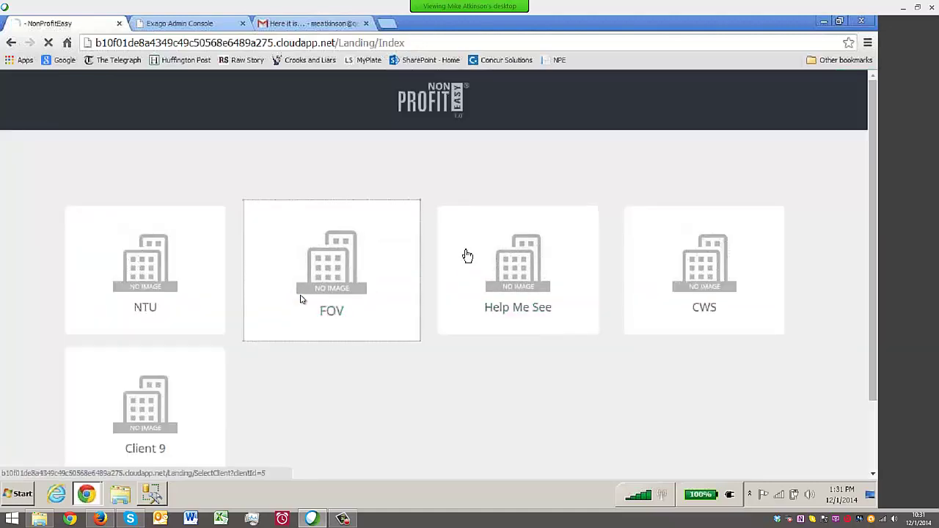
{"action": "left_click", "coordinate": [363, 236]}
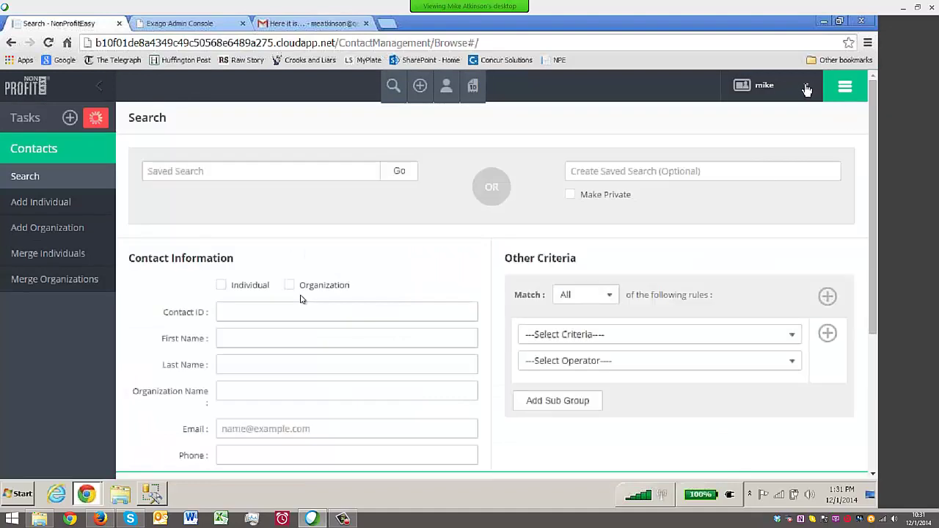
{"action": "left_click", "coordinate": [839, 88]}
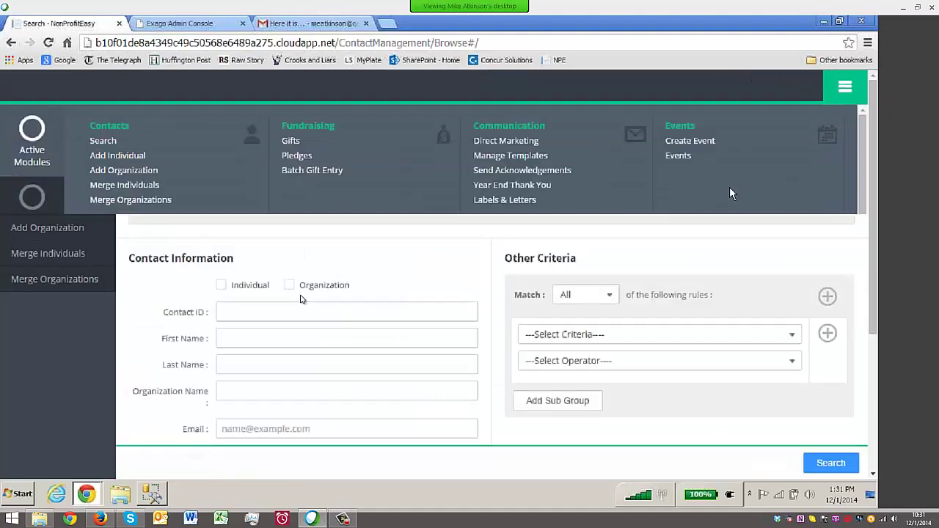
{"action": "left_click", "coordinate": [495, 257]}
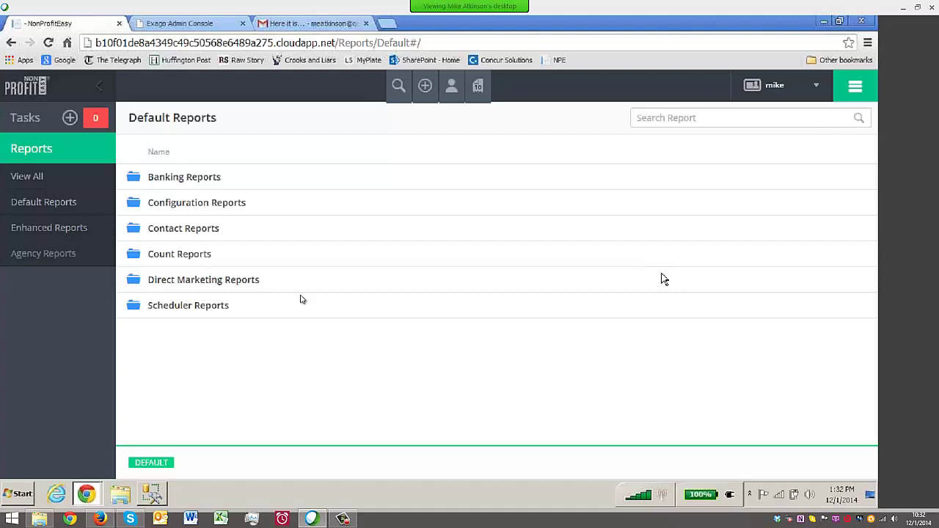
Open Contact Reports > Contact Summary and enter 58 as the ContactId filter value
{"action": "left_click", "coordinate": [205, 230]}
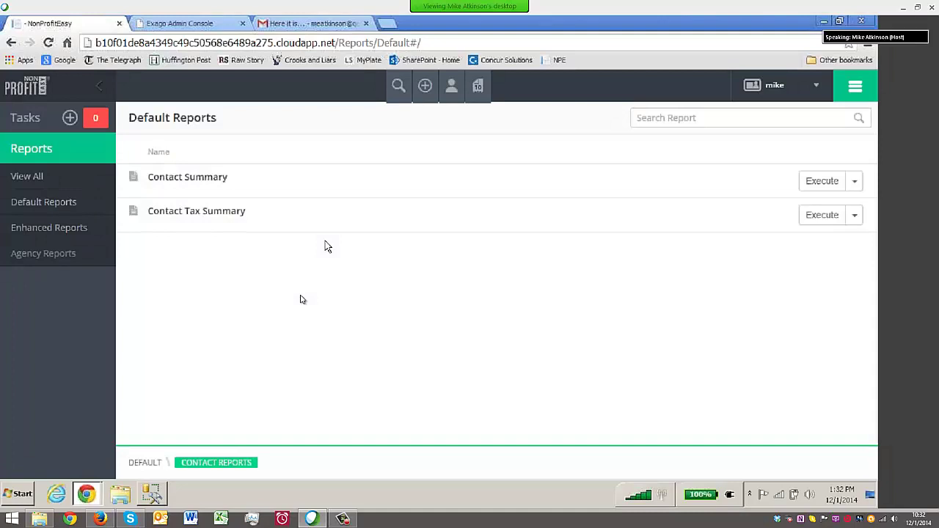
{"action": "left_click", "coordinate": [202, 183]}
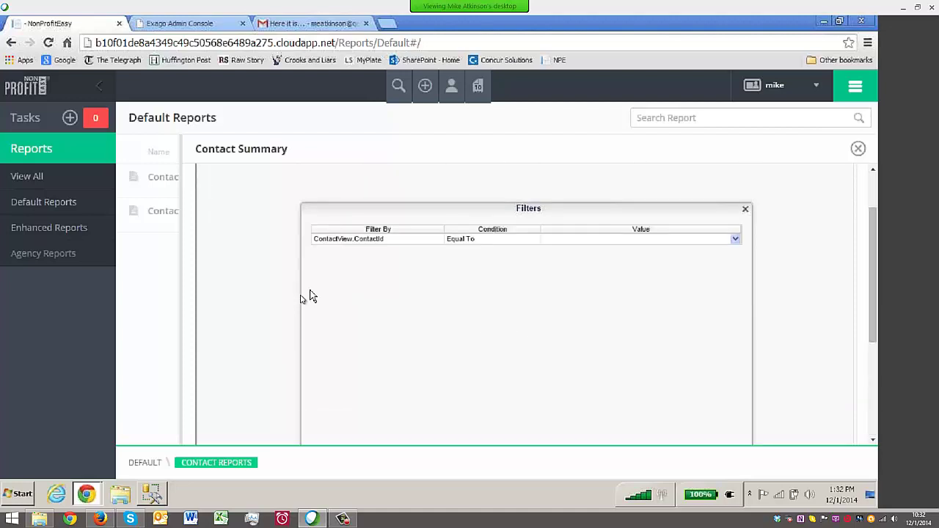
{"action": "left_click", "coordinate": [572, 243]}
{"action": "type", "text": "58"}
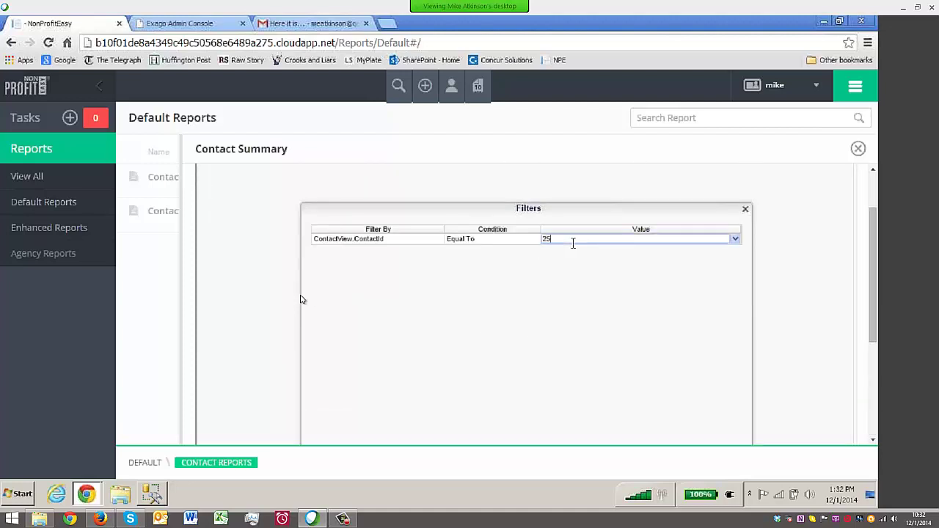
{"action": "scroll", "coordinate": [614, 276], "scroll_direction": "down", "scroll_amount": 3}
Run the filtered Contact Summary report and view it full screen from the top
{"action": "left_click", "coordinate": [506, 341]}
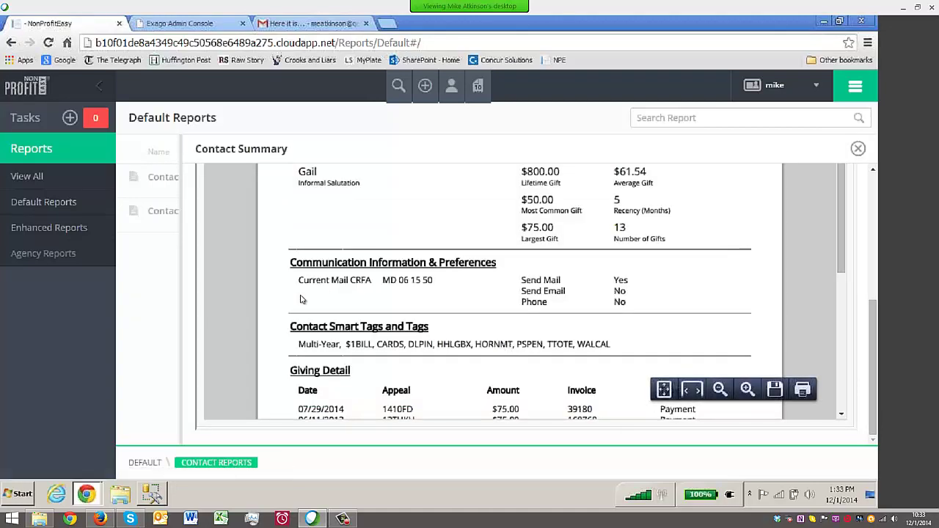
{"action": "scroll", "coordinate": [300, 300], "scroll_direction": "up", "scroll_amount": 1}
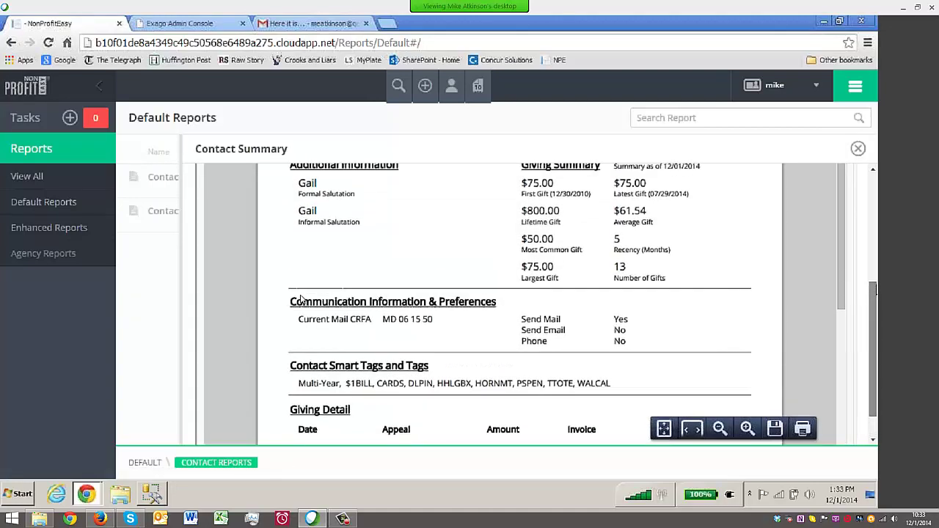
{"action": "scroll", "coordinate": [299, 299], "scroll_direction": "up", "scroll_amount": 2}
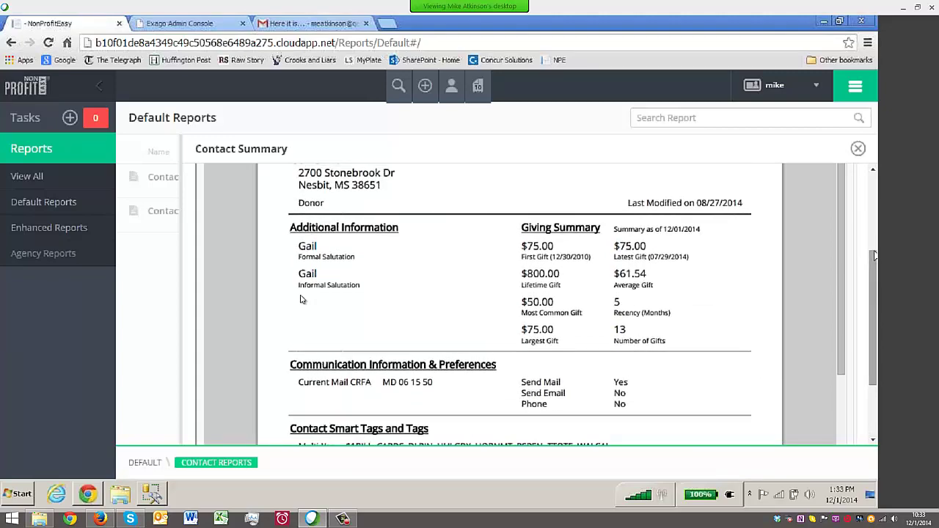
{"action": "key", "text": "F11"}
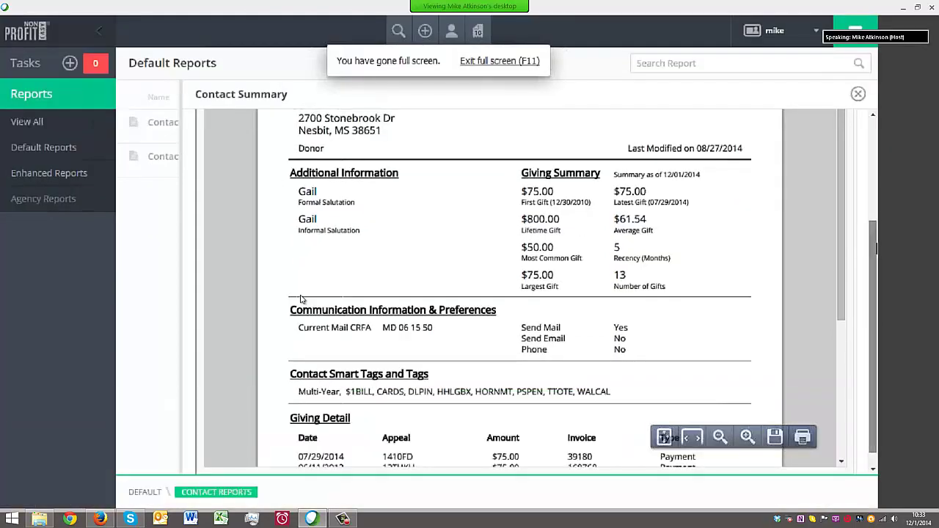
{"action": "scroll", "coordinate": [300, 299], "scroll_direction": "up", "scroll_amount": 3}
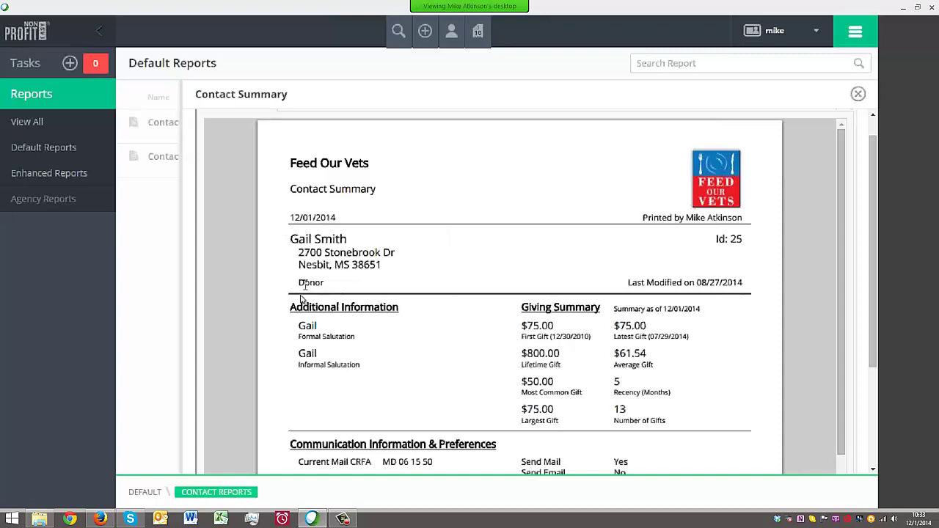
{"action": "left_click_drag", "start_coordinate": [298, 283], "coordinate": [328, 284]}
{"action": "scroll", "coordinate": [489, 288], "scroll_direction": "down", "scroll_amount": 2}
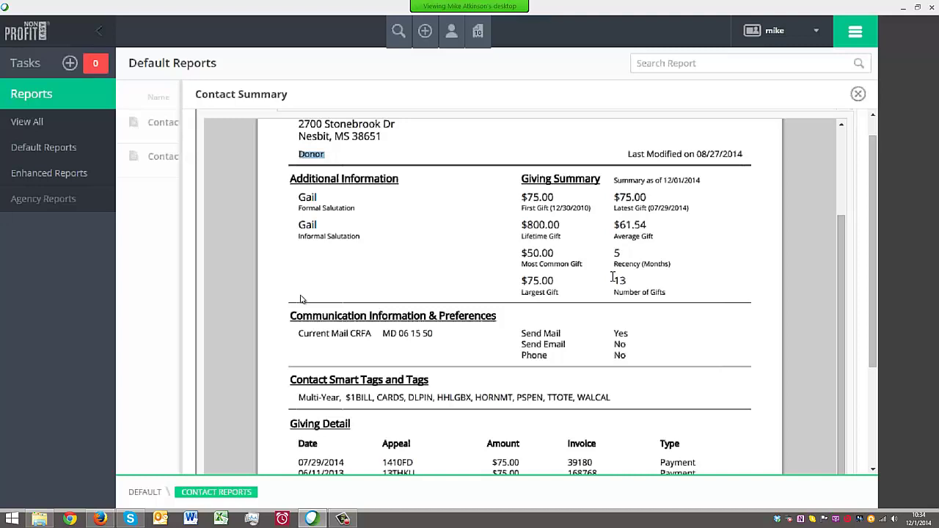
{"action": "scroll", "coordinate": [813, 269], "scroll_direction": "down", "scroll_amount": 2}
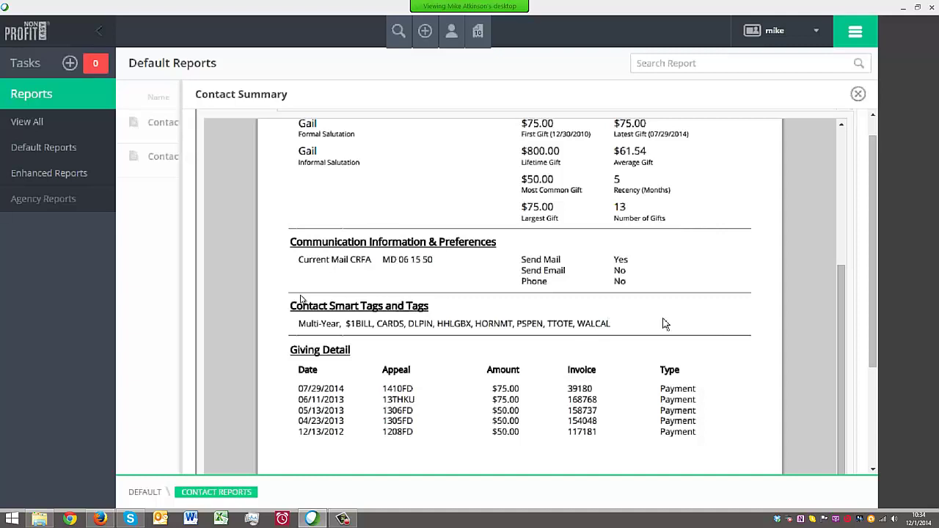
{"action": "scroll", "coordinate": [689, 320], "scroll_direction": "down", "scroll_amount": 3}
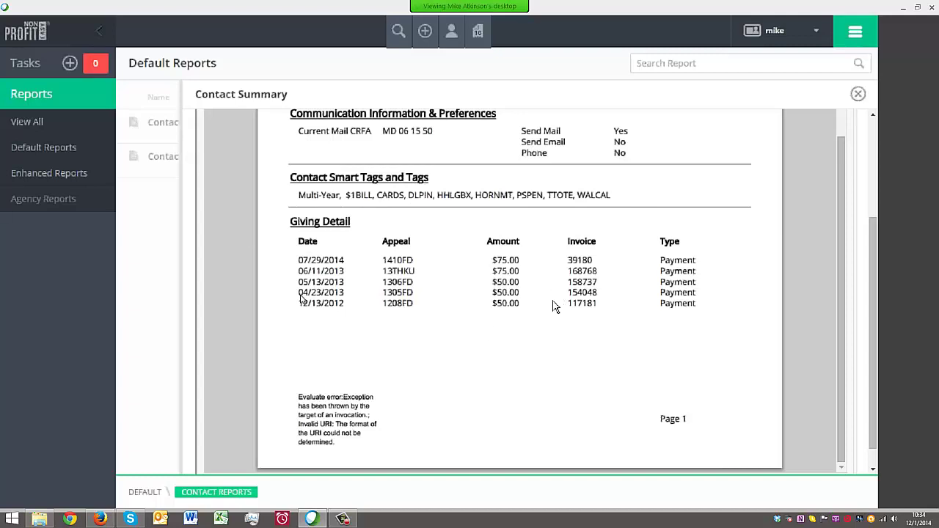
{"action": "scroll", "coordinate": [555, 306], "scroll_direction": "up", "scroll_amount": 5}
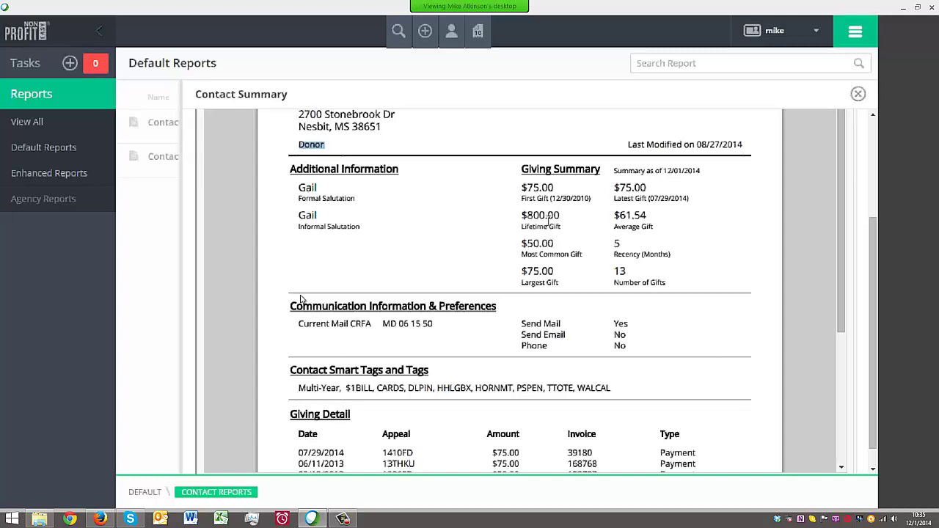
{"action": "scroll", "coordinate": [549, 220], "scroll_direction": "down", "scroll_amount": 3}
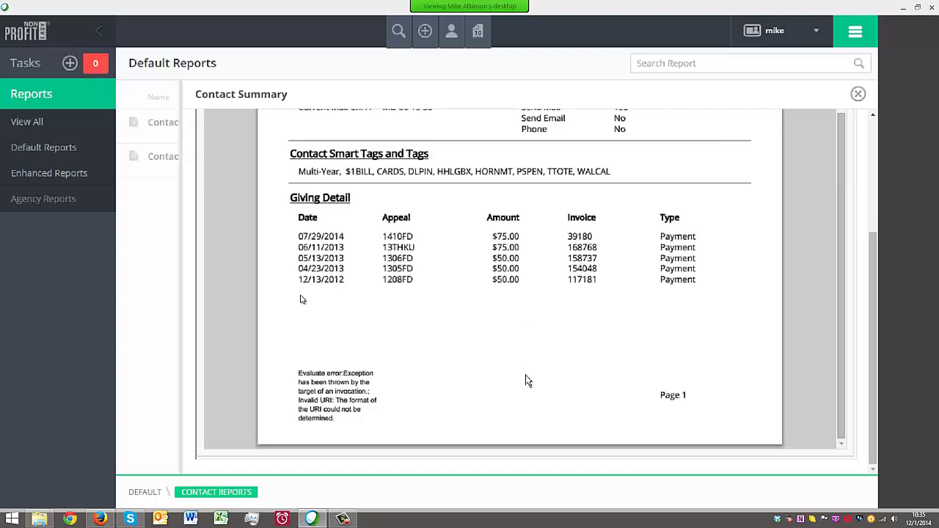
{"action": "scroll", "coordinate": [540, 360], "scroll_direction": "up", "scroll_amount": 3}
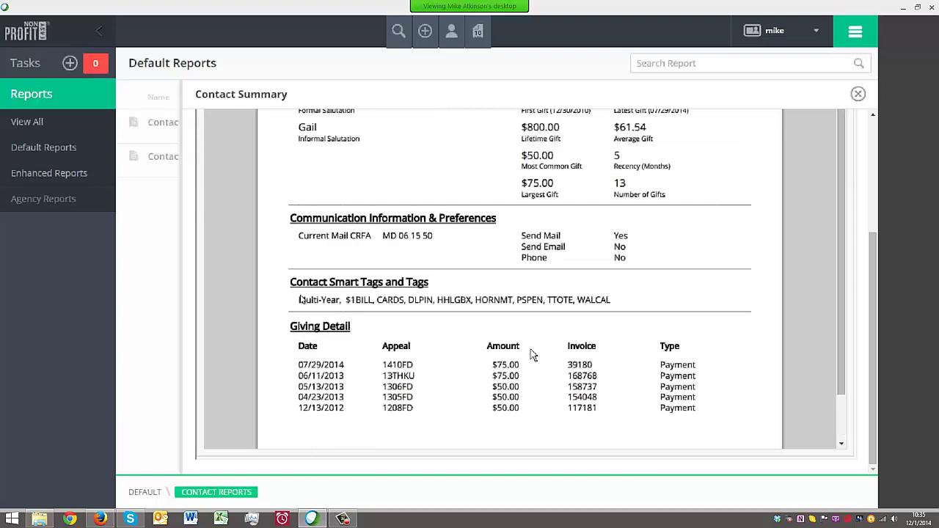
{"action": "scroll", "coordinate": [546, 329], "scroll_direction": "down", "scroll_amount": 1}
{"action": "scroll", "coordinate": [549, 327], "scroll_direction": "down", "scroll_amount": 2}
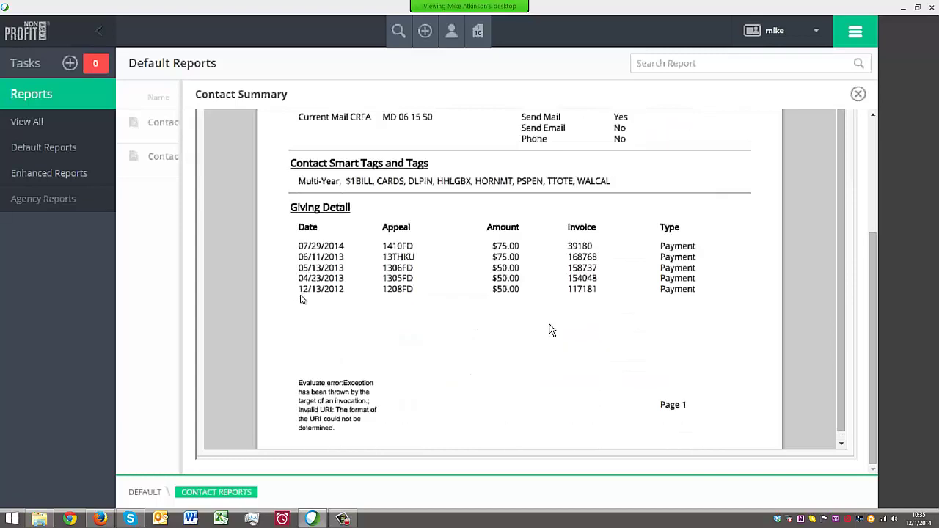
{"action": "scroll", "coordinate": [546, 315], "scroll_direction": "up", "scroll_amount": 6}
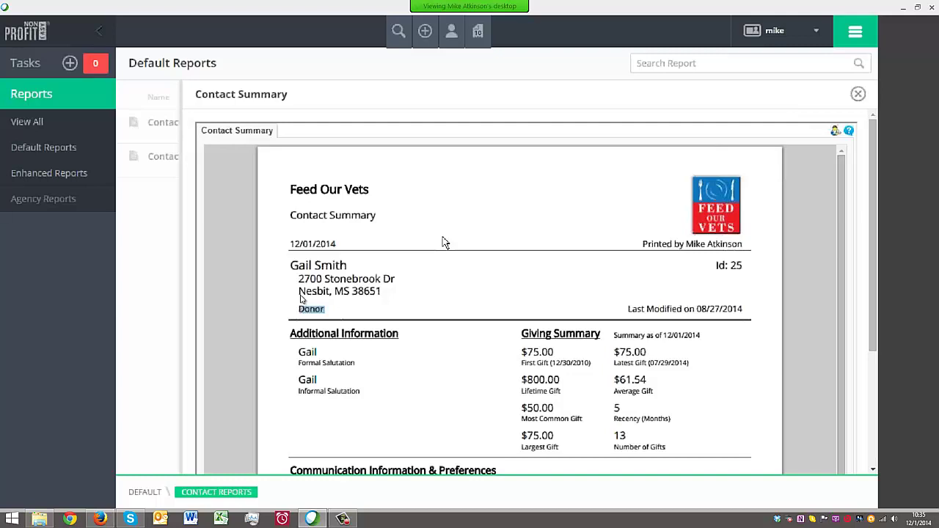
Close Contact Summary and run Contact Tax Summary filtered to contact ID 10
{"action": "left_click", "coordinate": [857, 96]}
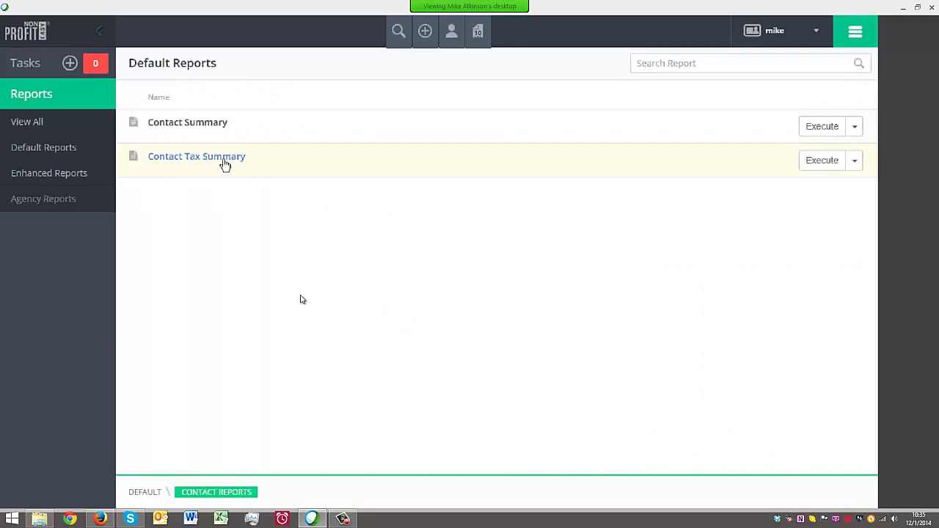
{"action": "left_click", "coordinate": [223, 162]}
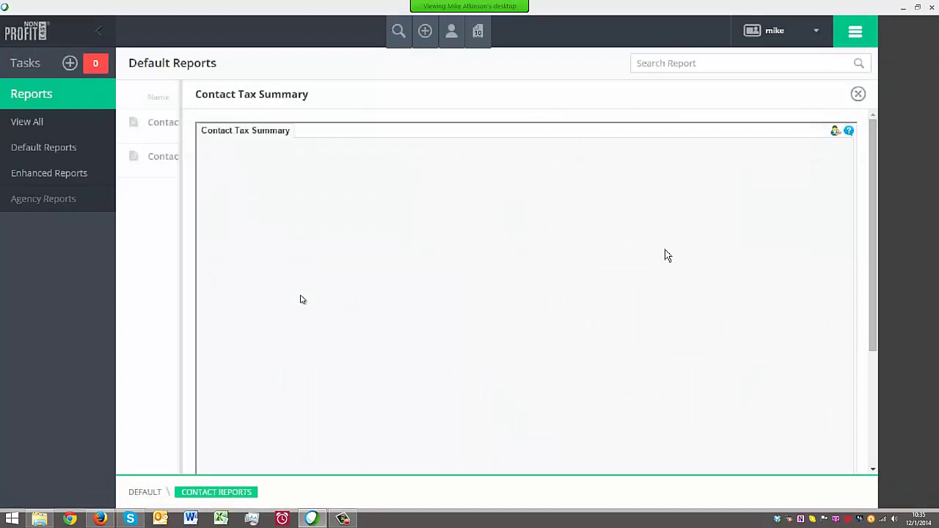
{"action": "left_click", "coordinate": [655, 203]}
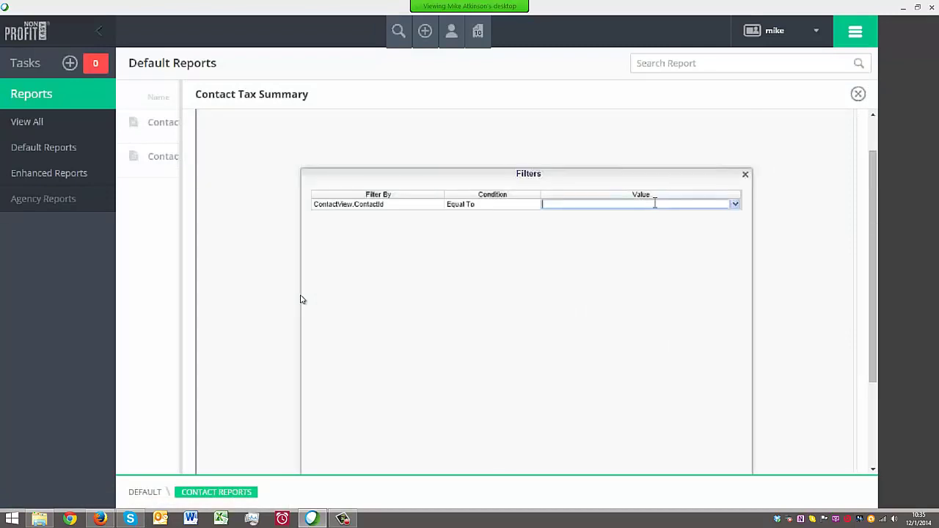
{"action": "type", "text": "10"}
{"action": "scroll", "coordinate": [663, 235], "scroll_direction": "down", "scroll_amount": 5}
{"action": "left_click", "coordinate": [503, 372]}
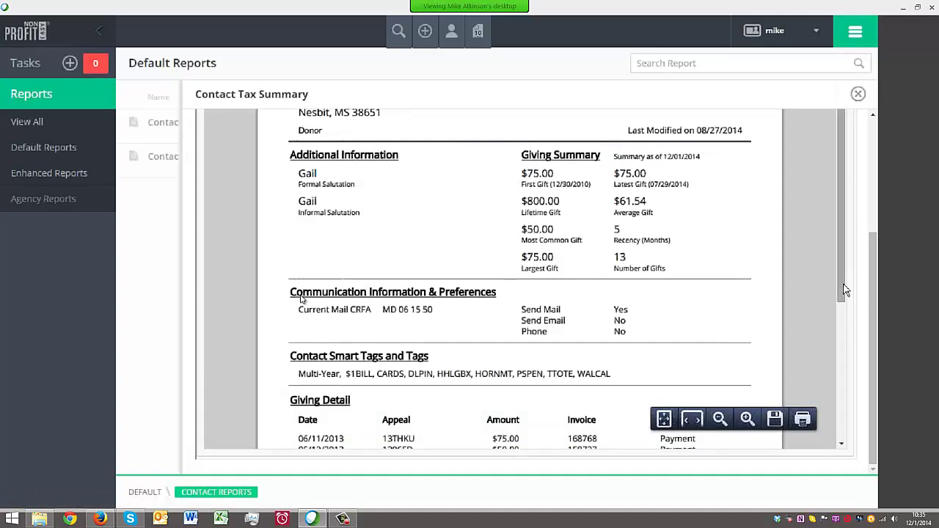
Review the three 2013 payments in the tax summary, then close the report
{"action": "left_click_drag", "start_coordinate": [842, 290], "coordinate": [841, 377]}
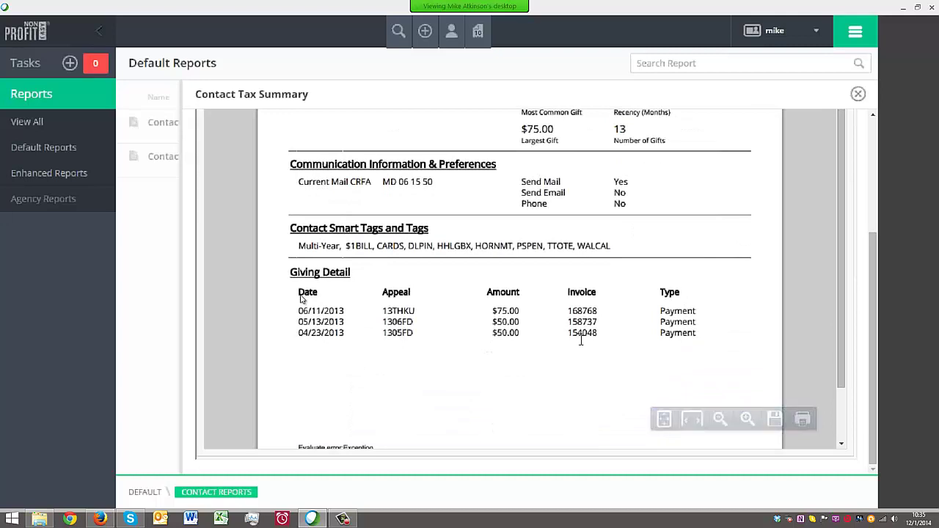
{"action": "scroll", "coordinate": [332, 339], "scroll_direction": "up", "scroll_amount": 3}
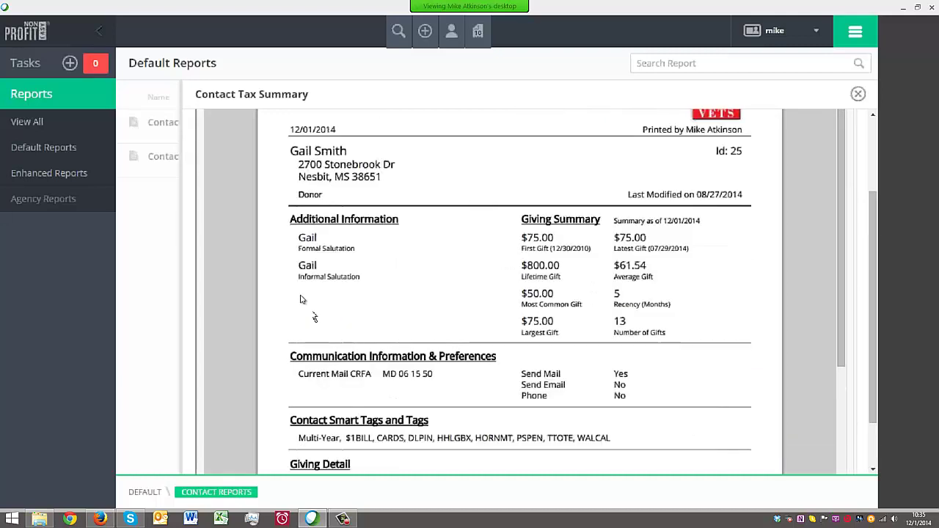
{"action": "scroll", "coordinate": [300, 298], "scroll_direction": "up", "scroll_amount": 2}
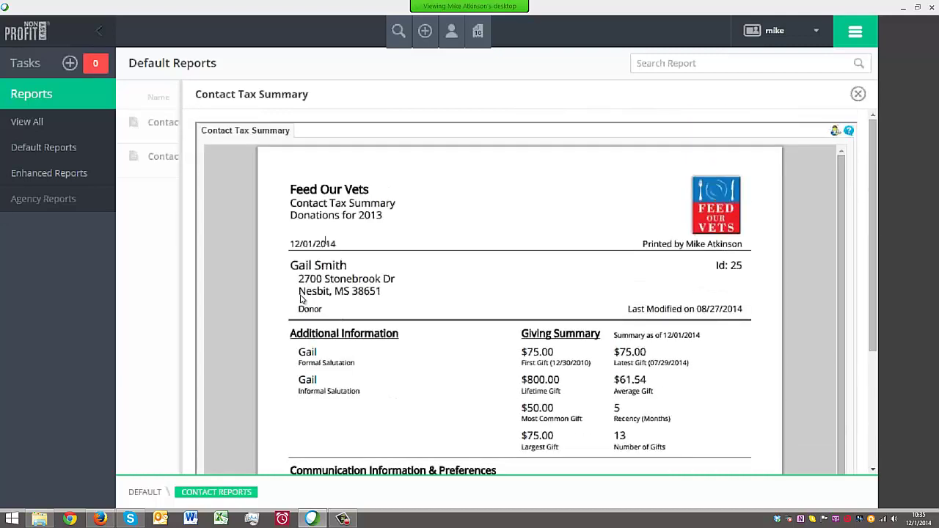
{"action": "left_click", "coordinate": [858, 94]}
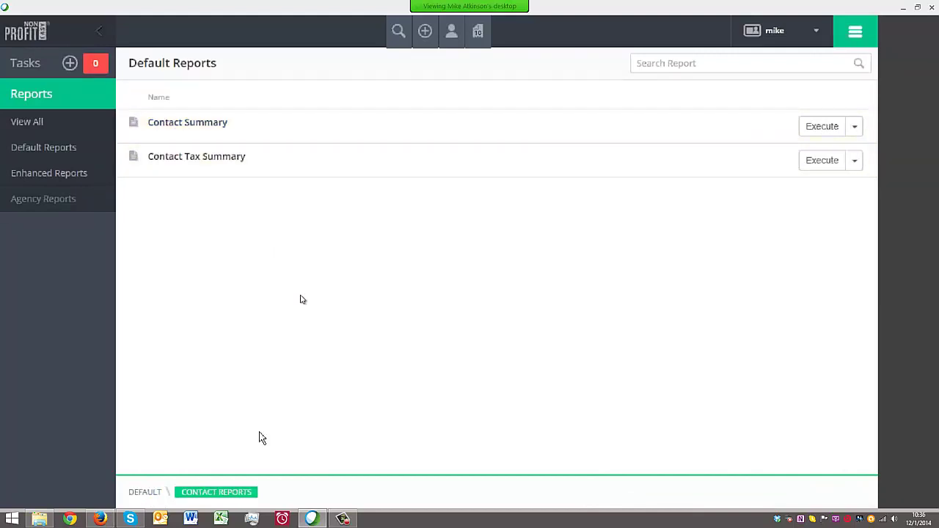
Run Contact Summary from Contact Reports for contact ID 25 and scroll to its Giving Detail table
{"action": "left_click", "coordinate": [144, 492]}
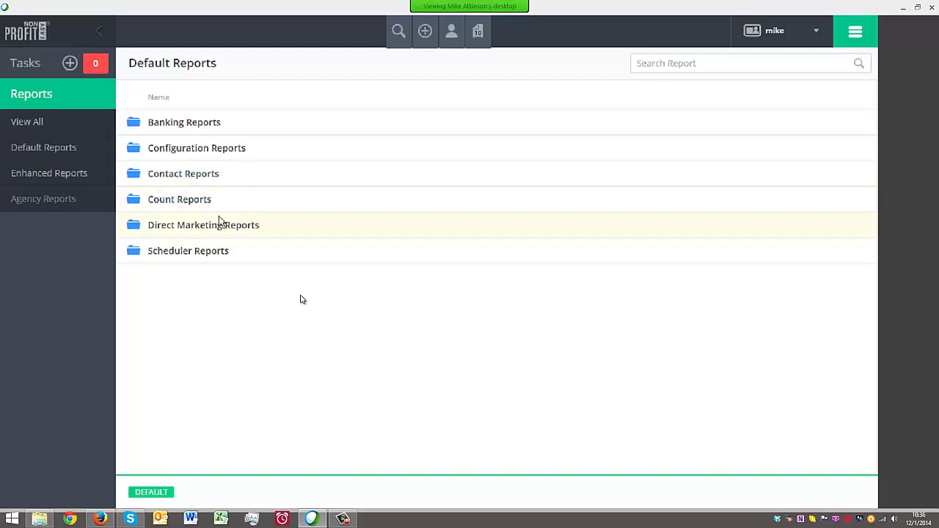
{"action": "left_click", "coordinate": [197, 179]}
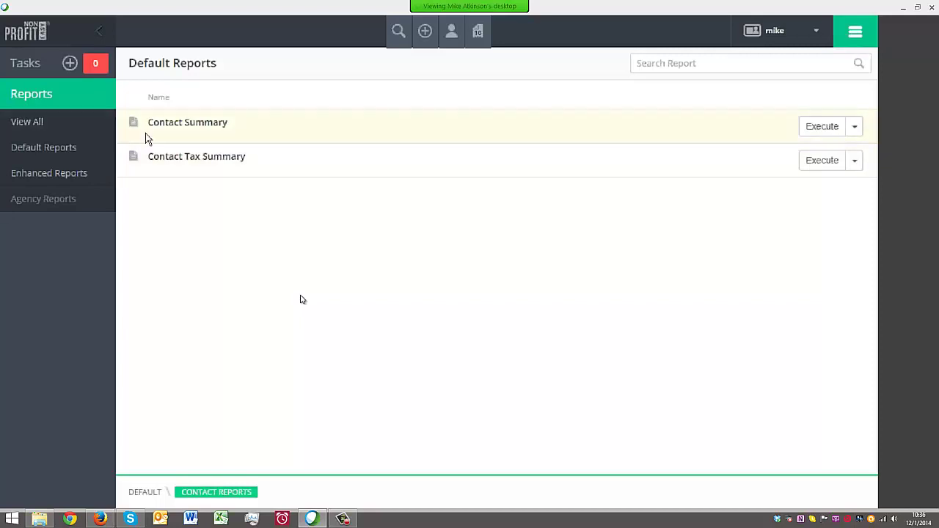
{"action": "left_click", "coordinate": [821, 130]}
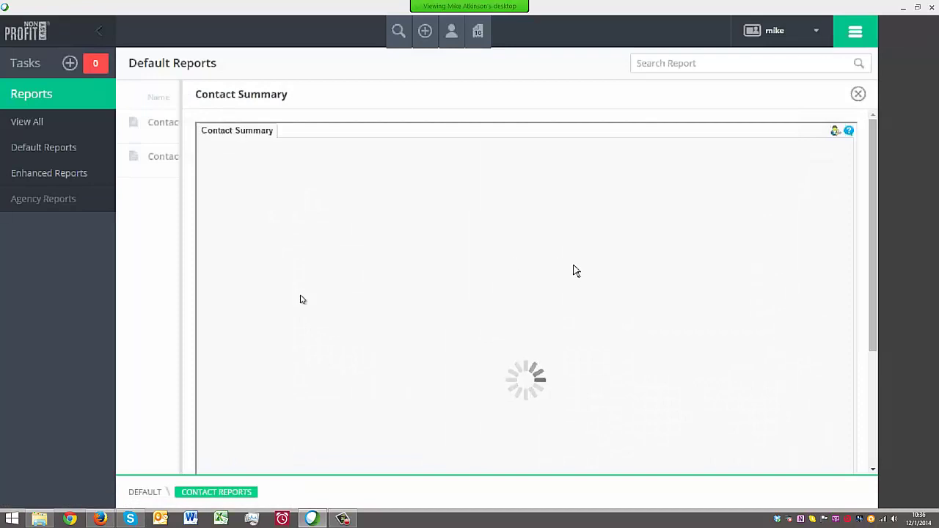
{"action": "left_click", "coordinate": [643, 254]}
{"action": "type", "text": "25"}
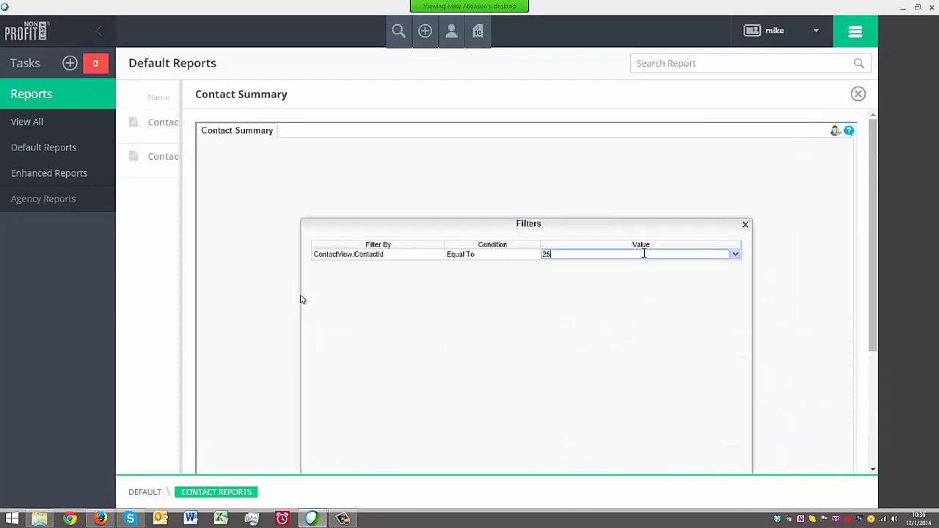
{"action": "scroll", "coordinate": [655, 270], "scroll_direction": "down", "scroll_amount": 5}
{"action": "left_click", "coordinate": [513, 371]}
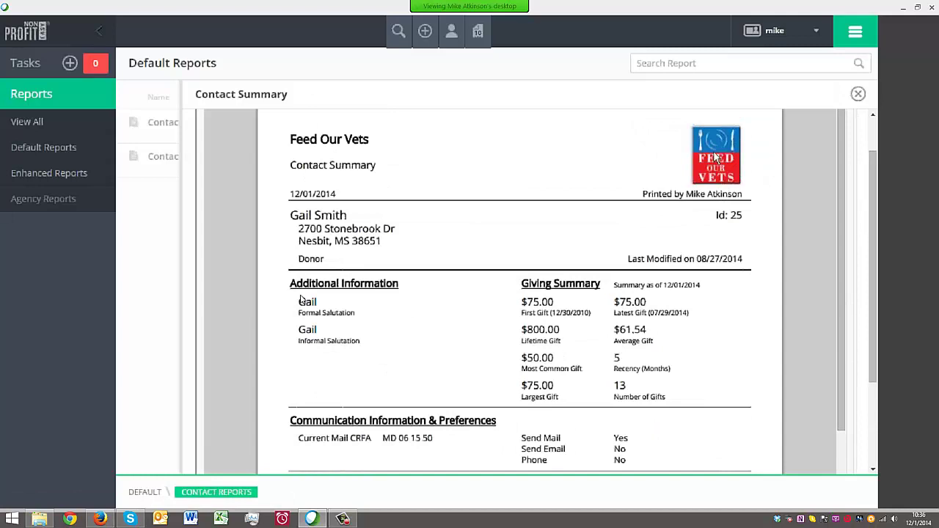
{"action": "scroll", "coordinate": [597, 247], "scroll_direction": "down", "scroll_amount": 5}
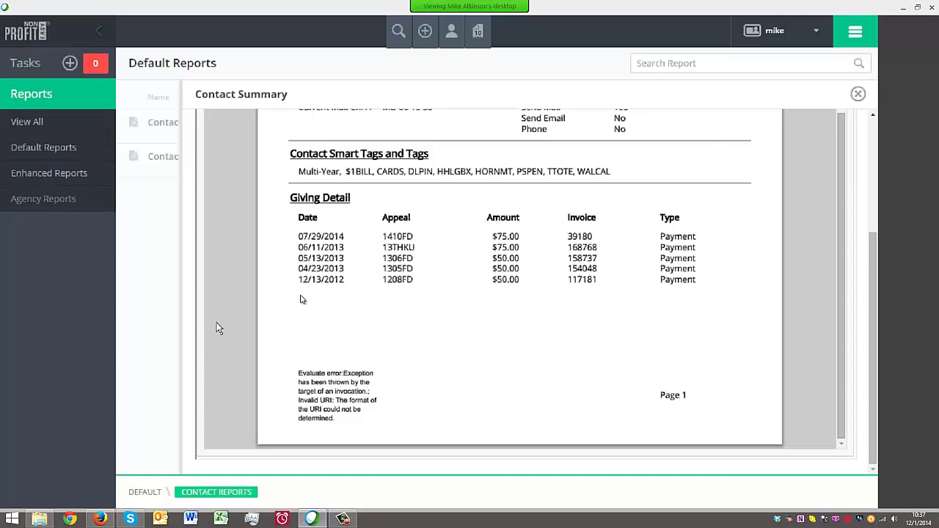
Close the Contact Summary report and open the Direct Marketing Reports folder from DEFAULT
{"action": "scroll", "coordinate": [237, 270], "scroll_direction": "up", "scroll_amount": 10}
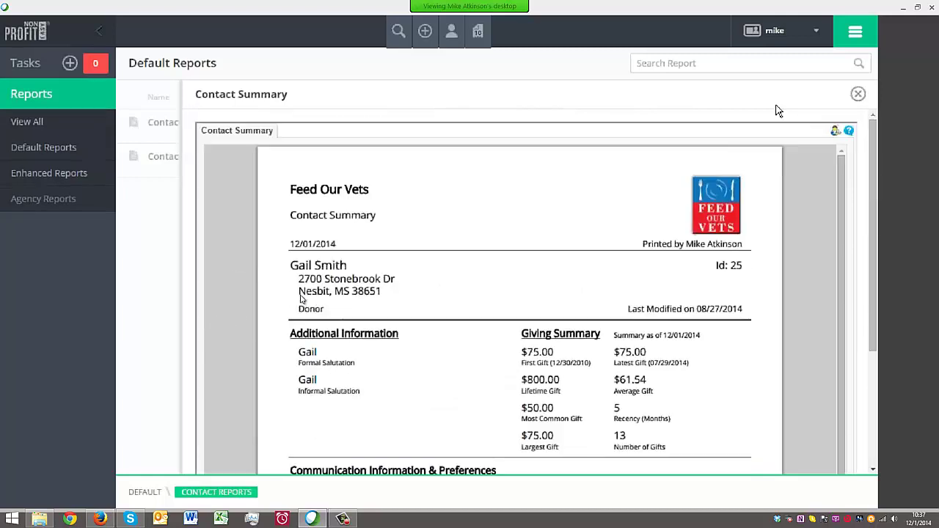
{"action": "left_click", "coordinate": [857, 94]}
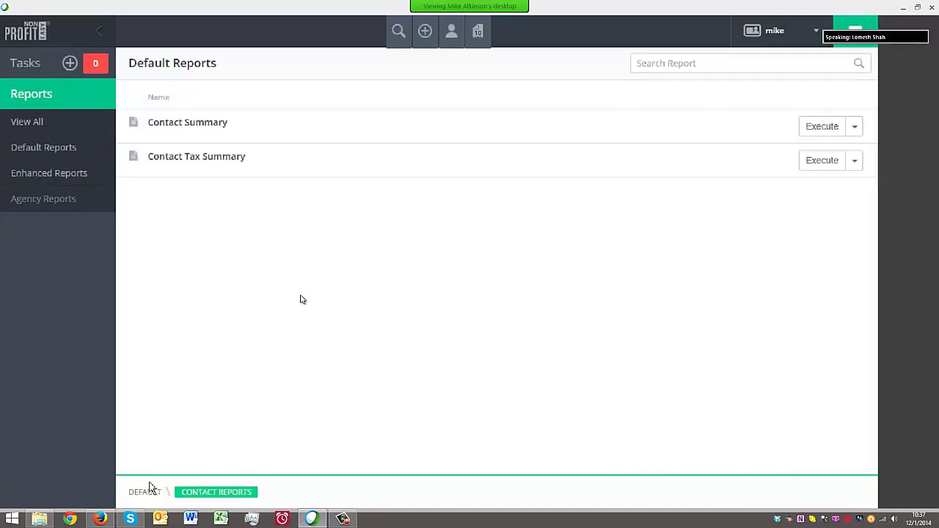
{"action": "left_click", "coordinate": [150, 491]}
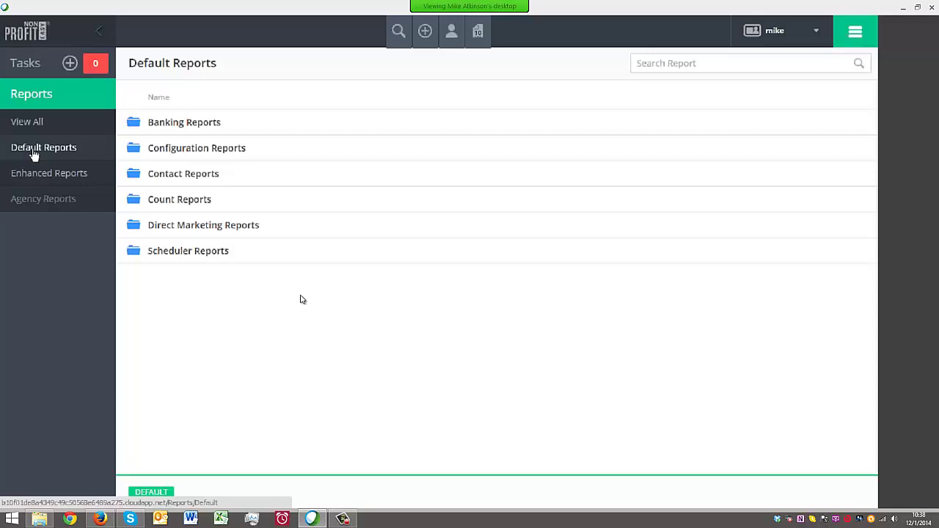
{"action": "left_click", "coordinate": [168, 225]}
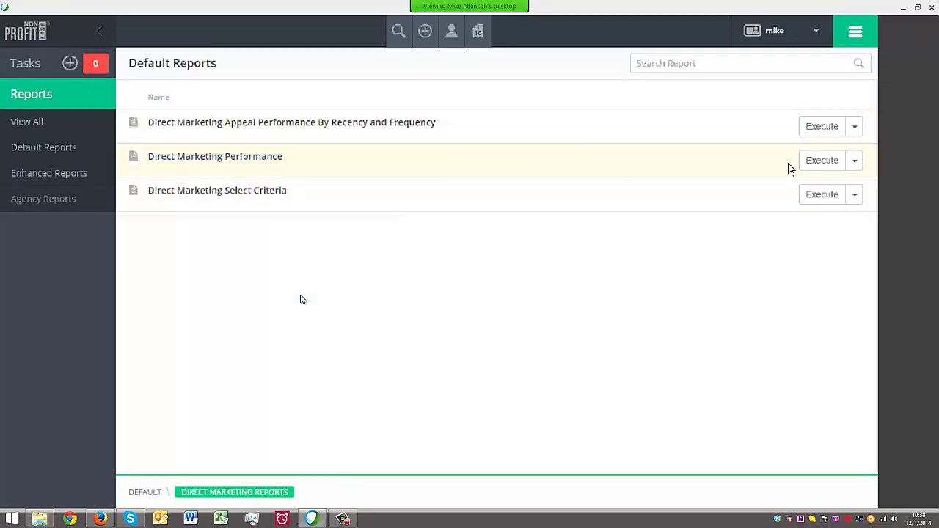
Run Direct Marketing Performance filtered to appeal code 1405F
{"action": "left_click", "coordinate": [237, 159]}
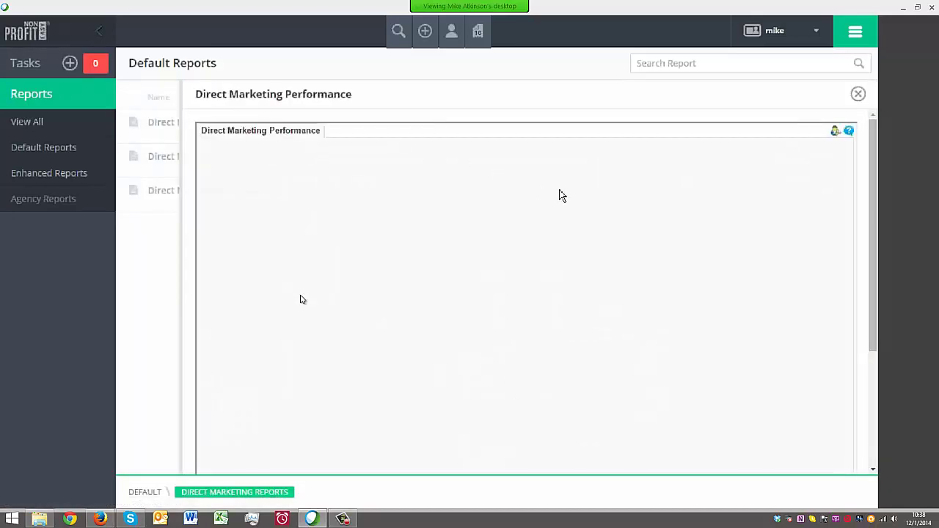
{"action": "scroll", "coordinate": [561, 196], "scroll_direction": "down", "scroll_amount": 3}
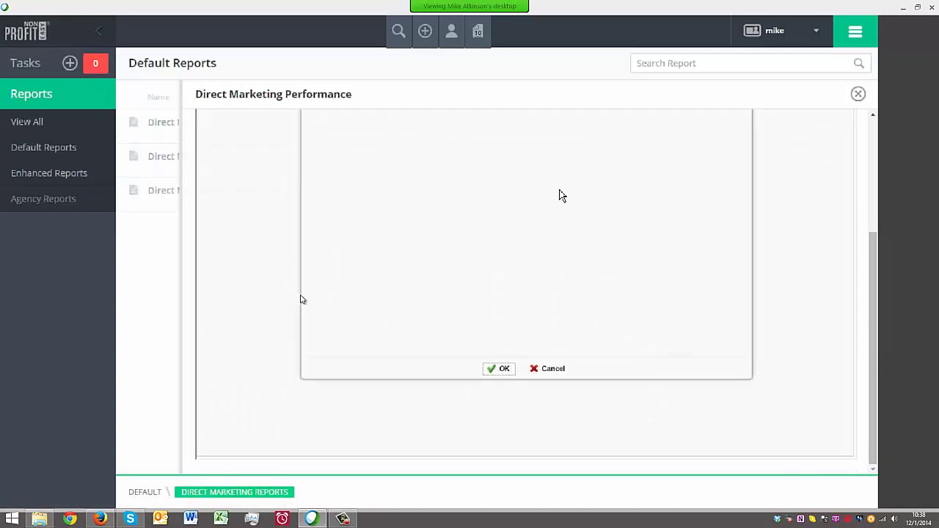
{"action": "scroll", "coordinate": [630, 178], "scroll_direction": "up", "scroll_amount": 3}
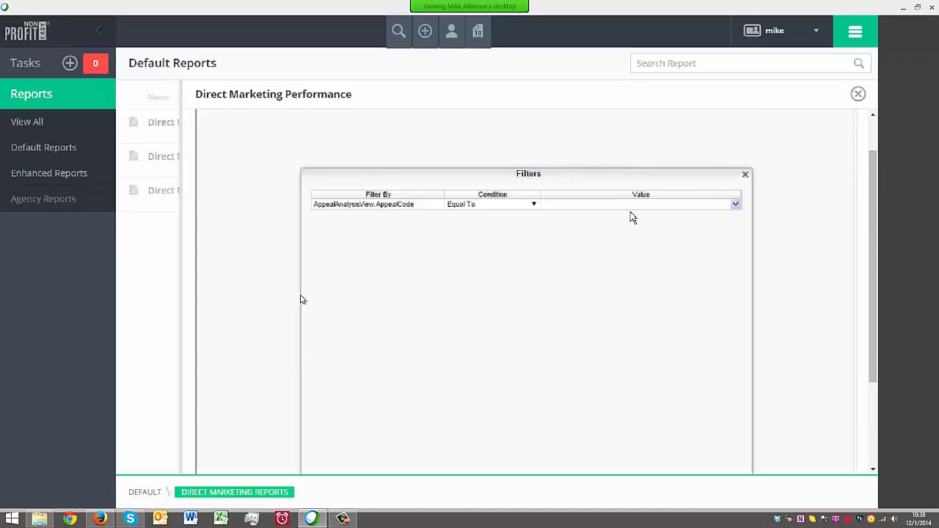
{"action": "left_click", "coordinate": [635, 203]}
{"action": "type", "text": "1405F"}
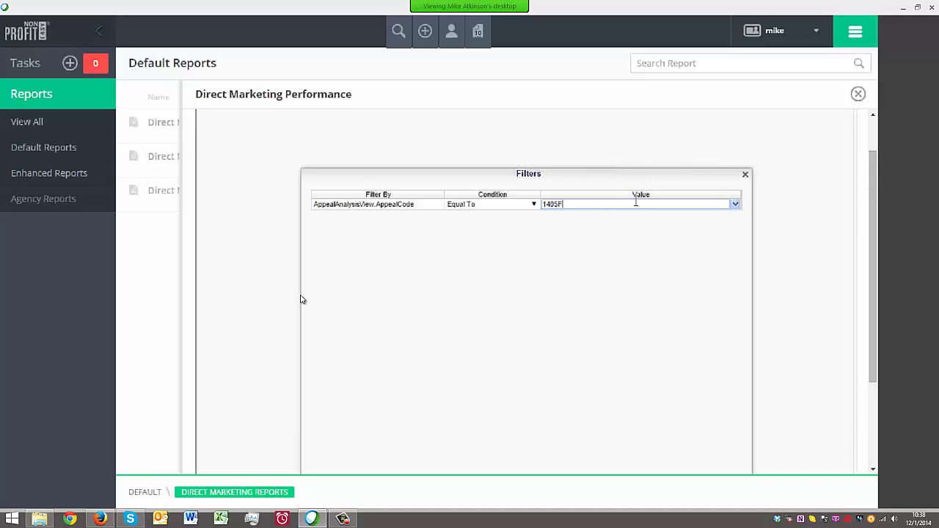
{"action": "key", "text": "Return"}
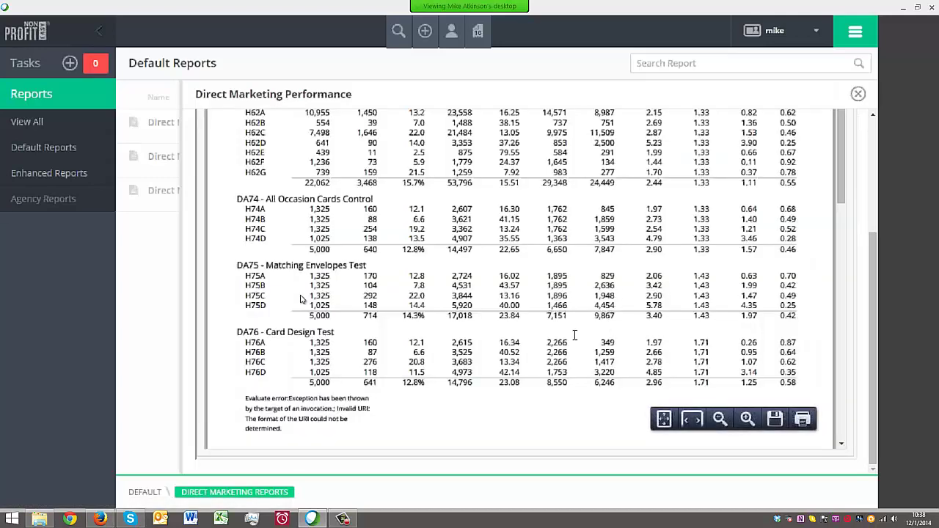
{"action": "scroll", "coordinate": [525, 317], "scroll_direction": "up", "scroll_amount": 1}
{"action": "scroll", "coordinate": [316, 182], "scroll_direction": "up", "scroll_amount": 1}
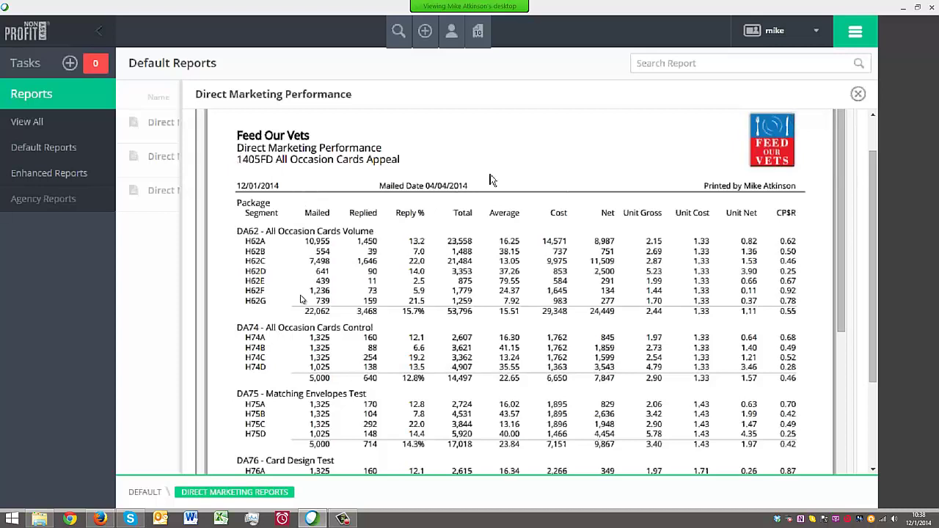
{"action": "scroll", "coordinate": [491, 179], "scroll_direction": "up", "scroll_amount": 1}
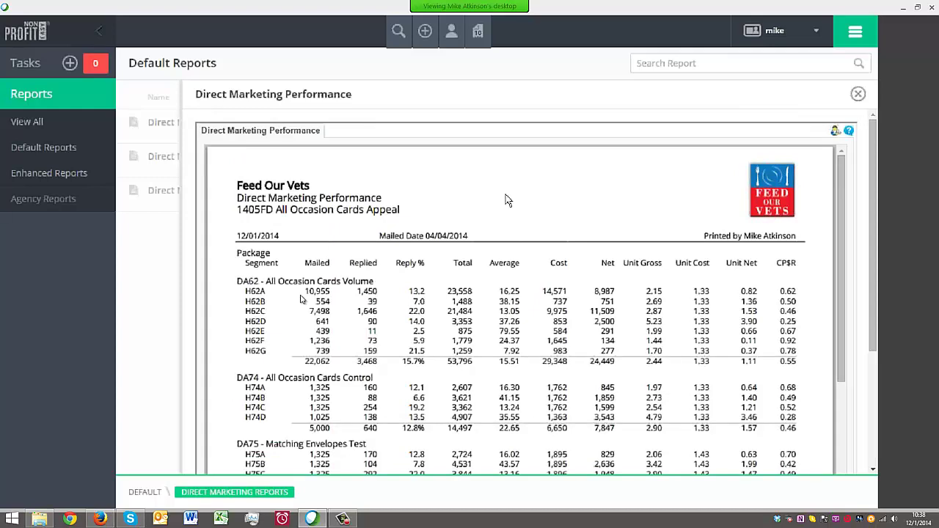
{"action": "scroll", "coordinate": [509, 199], "scroll_direction": "down", "scroll_amount": 1}
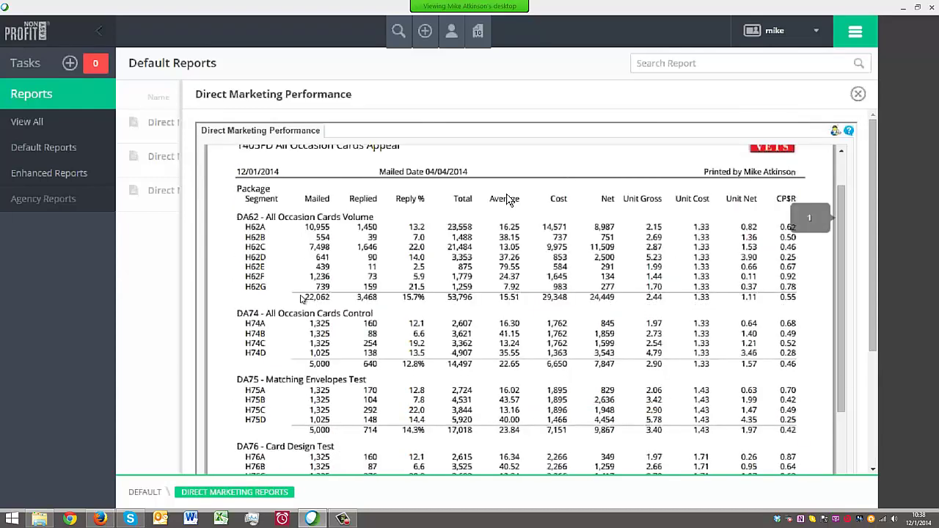
{"action": "scroll", "coordinate": [509, 199], "scroll_direction": "down", "scroll_amount": 1}
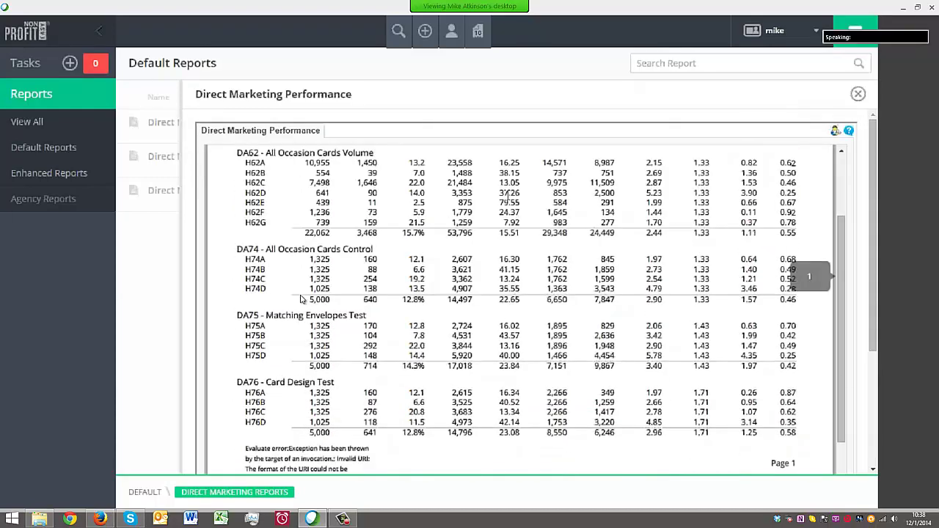
{"action": "scroll", "coordinate": [599, 309], "scroll_direction": "down", "scroll_amount": 1}
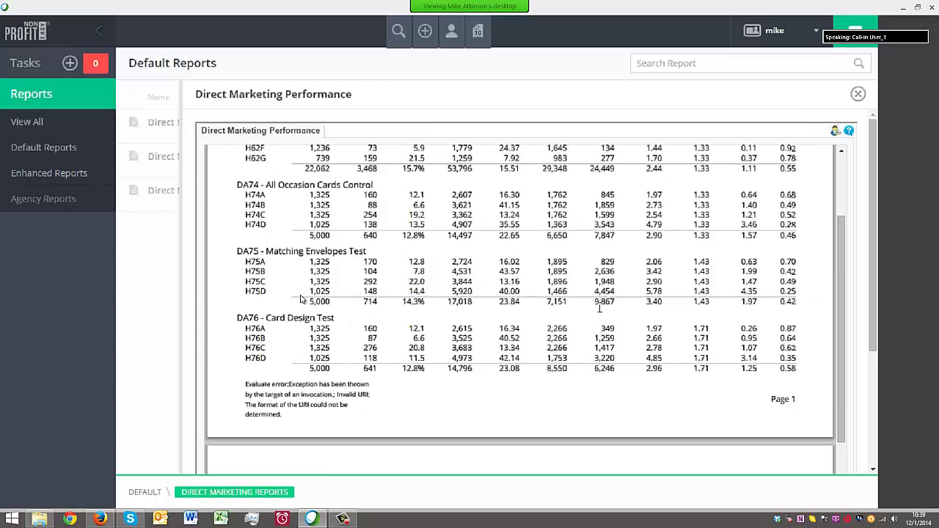
{"action": "scroll", "coordinate": [600, 312], "scroll_direction": "down", "scroll_amount": 1}
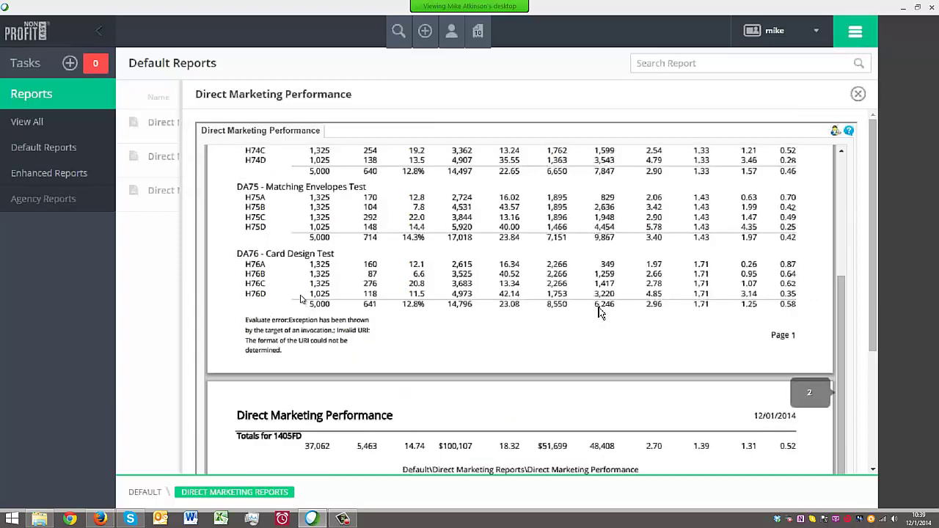
{"action": "scroll", "coordinate": [599, 311], "scroll_direction": "down", "scroll_amount": 1}
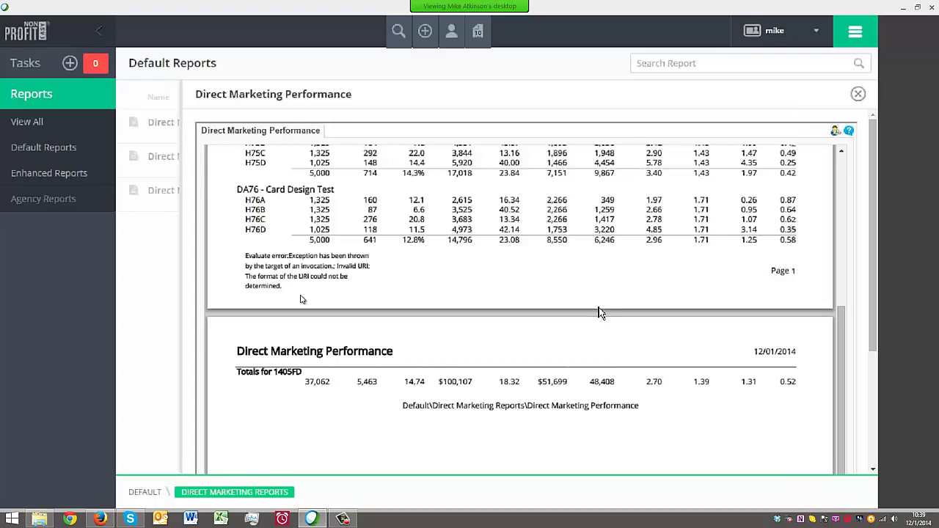
{"action": "scroll", "coordinate": [599, 312], "scroll_direction": "up", "scroll_amount": 5}
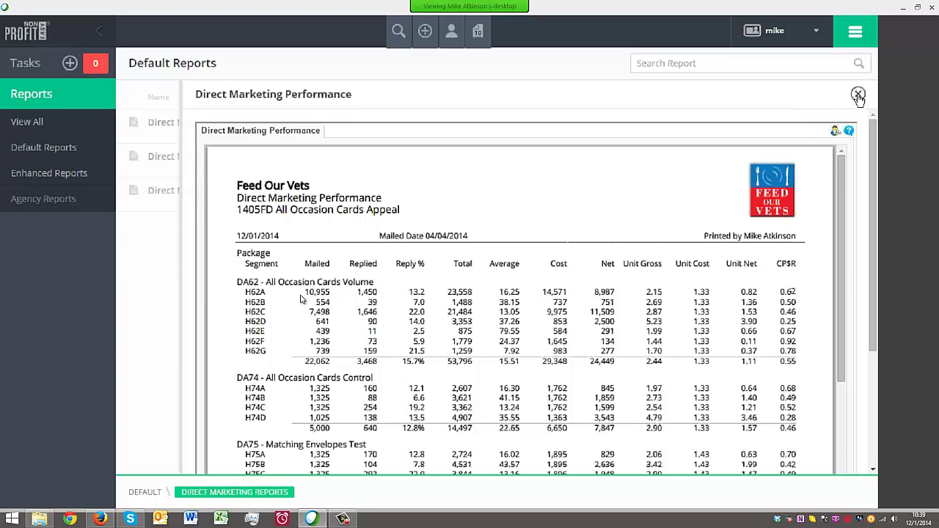
Close the performance report and open the Exago designer via View All from DEFAULT
{"action": "left_click", "coordinate": [857, 95]}
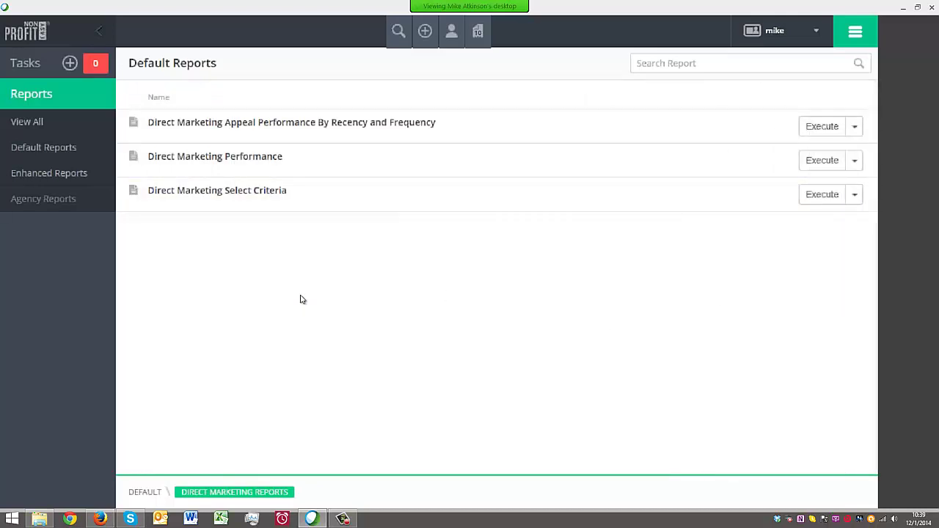
{"action": "left_click", "coordinate": [147, 493]}
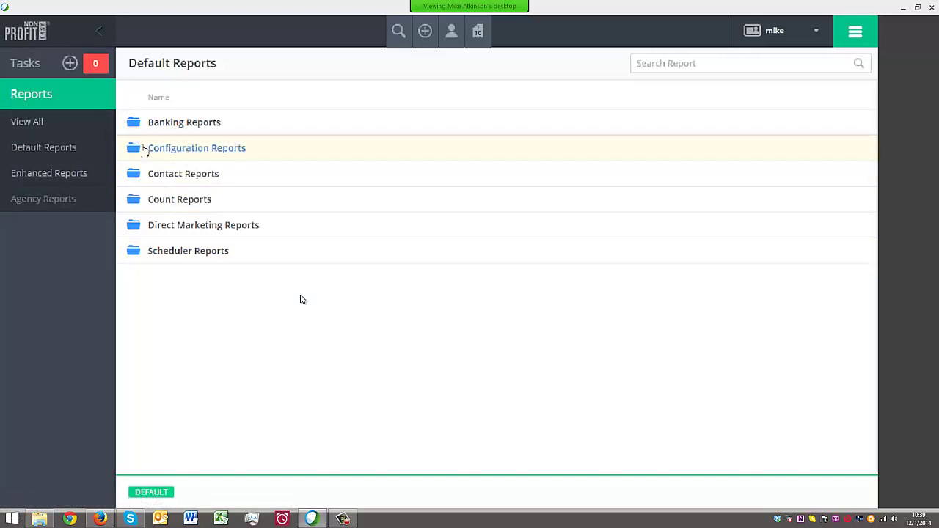
{"action": "left_click", "coordinate": [33, 126]}
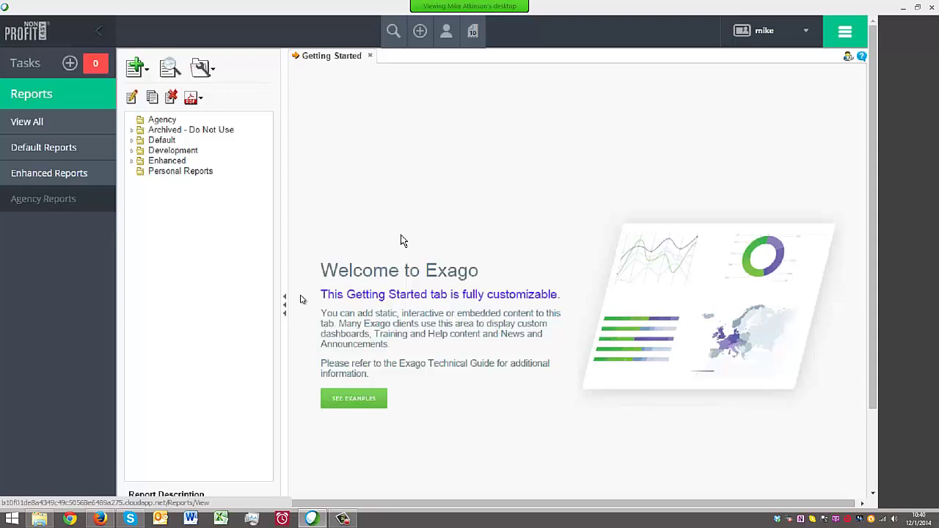
{"action": "left_click", "coordinate": [132, 162]}
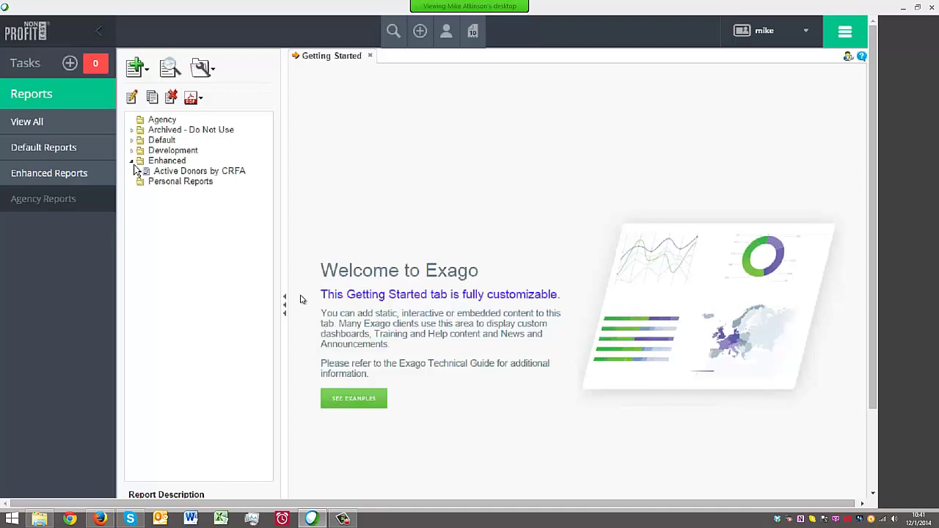
{"action": "left_click", "coordinate": [54, 174]}
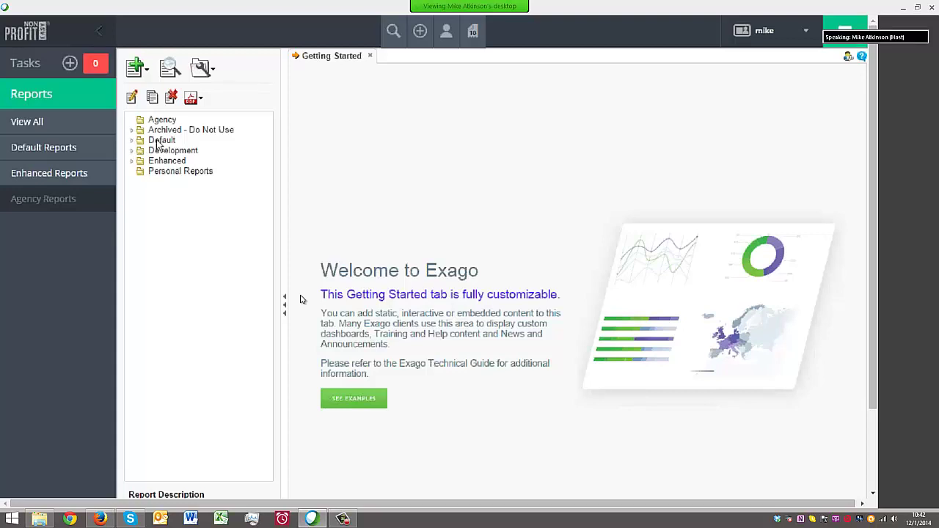
Expand Default, step through its subfolders, then expand Count Reports to list its six reports
{"action": "left_click", "coordinate": [157, 140]}
{"action": "left_click", "coordinate": [132, 141]}
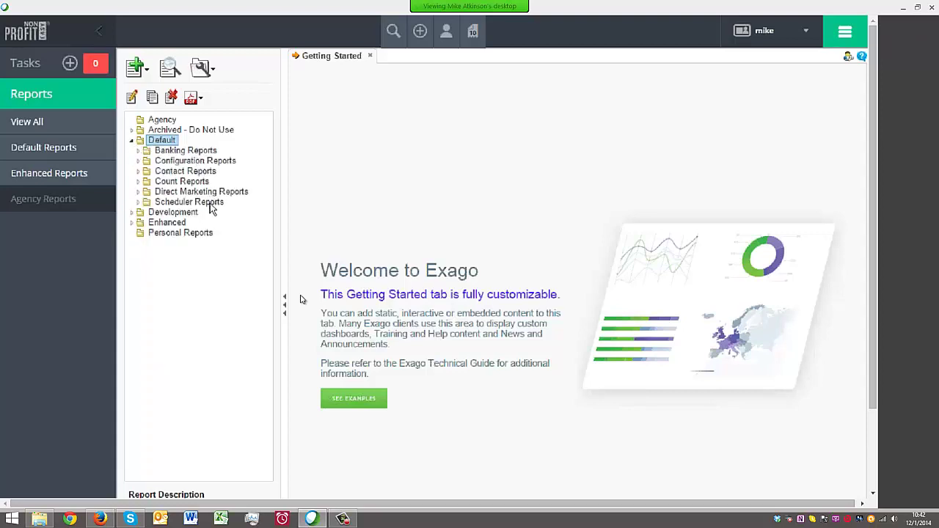
{"action": "left_click", "coordinate": [212, 152]}
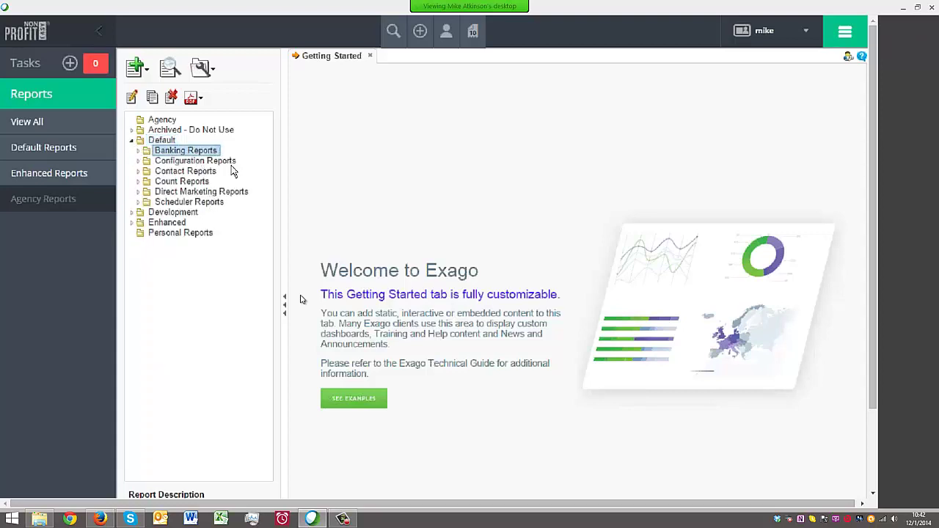
{"action": "left_click", "coordinate": [233, 162]}
{"action": "left_click", "coordinate": [212, 173]}
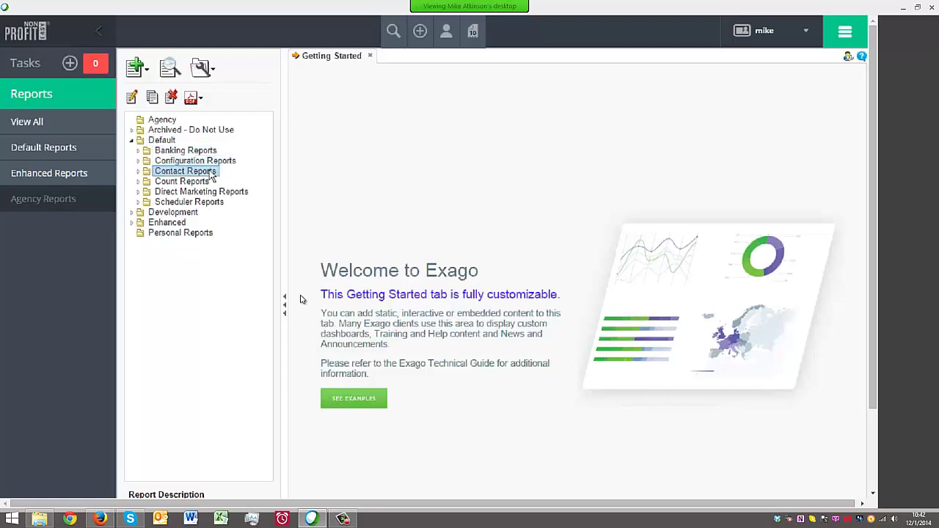
{"action": "left_click", "coordinate": [203, 182]}
{"action": "left_click", "coordinate": [234, 194]}
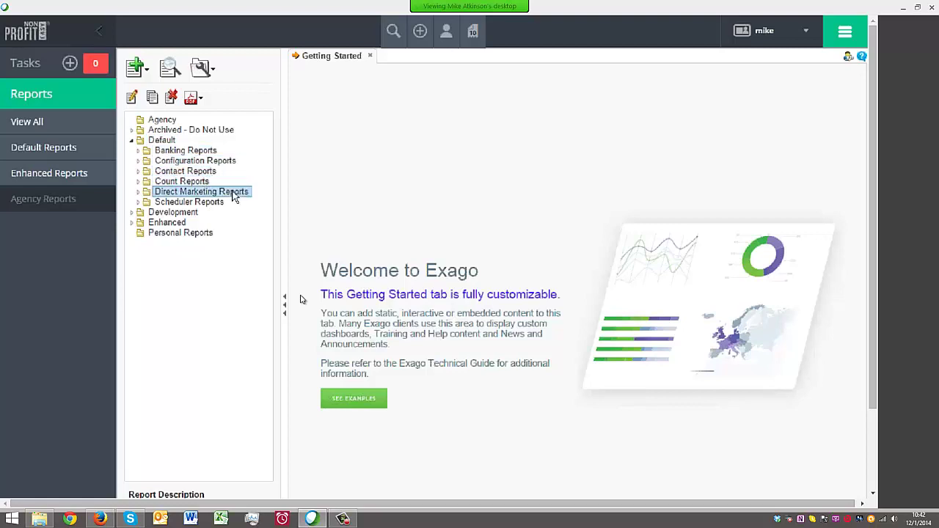
{"action": "left_click", "coordinate": [214, 204]}
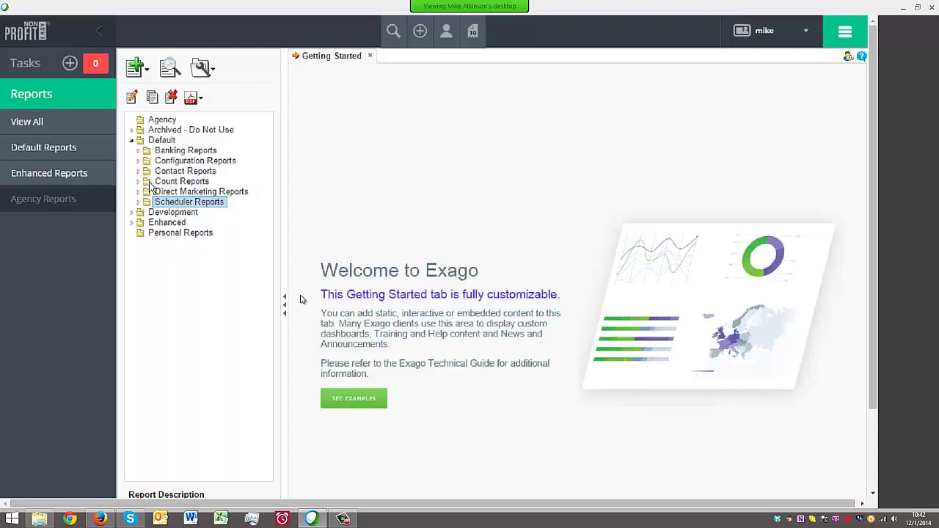
{"action": "left_click", "coordinate": [138, 182]}
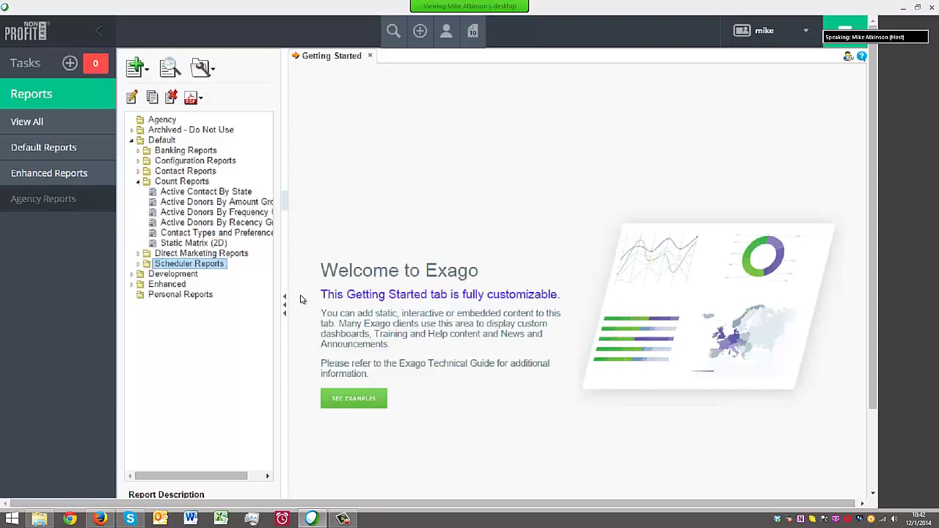
Widen the folder tree pane, open and close the Enhanced folder, then collapse Count Reports
{"action": "left_click_drag", "start_coordinate": [285, 219], "coordinate": [403, 220]}
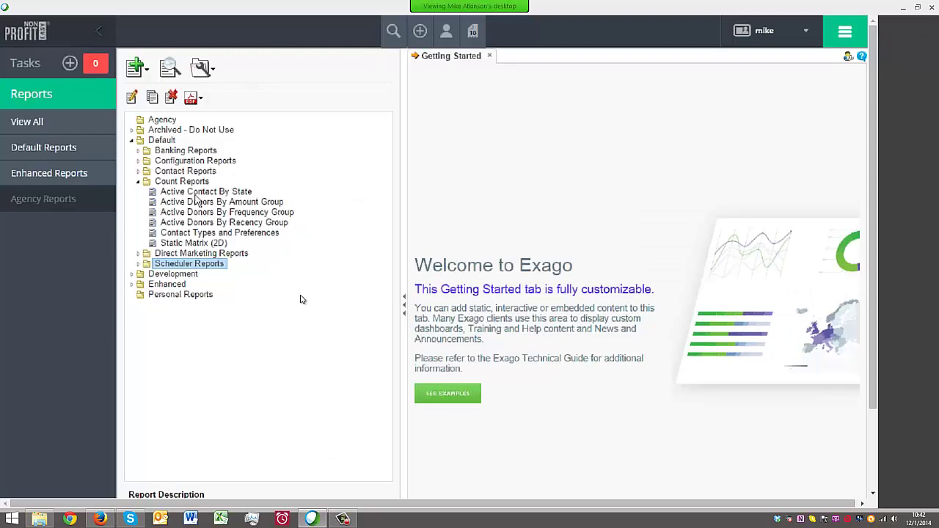
{"action": "left_click", "coordinate": [131, 284]}
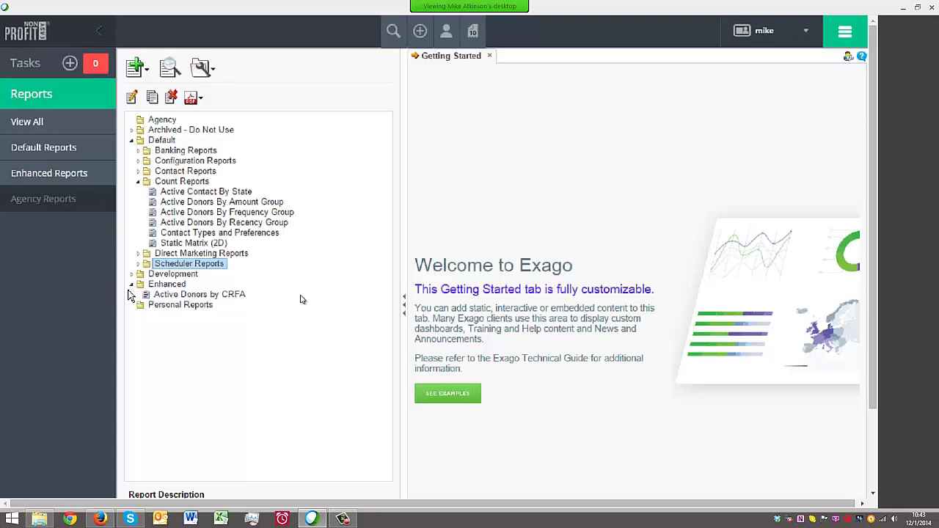
{"action": "left_click", "coordinate": [156, 286]}
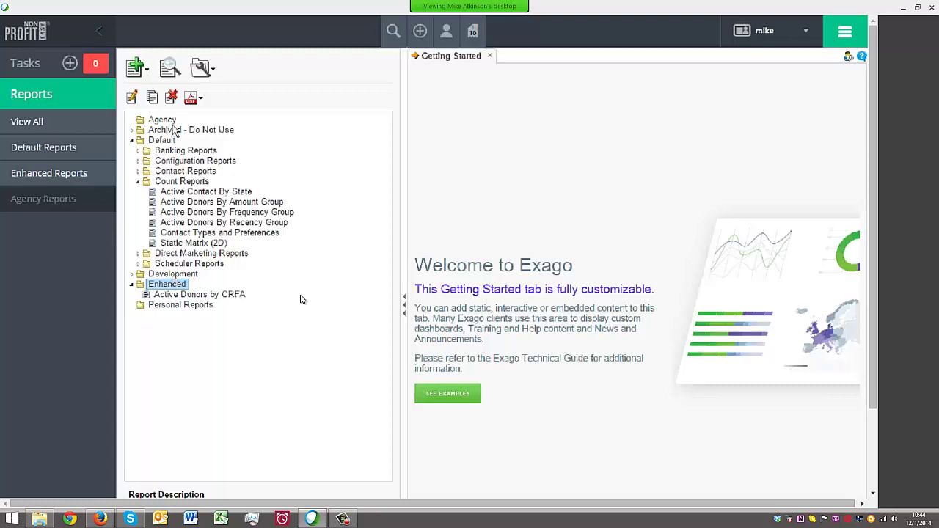
{"action": "left_click", "coordinate": [132, 285]}
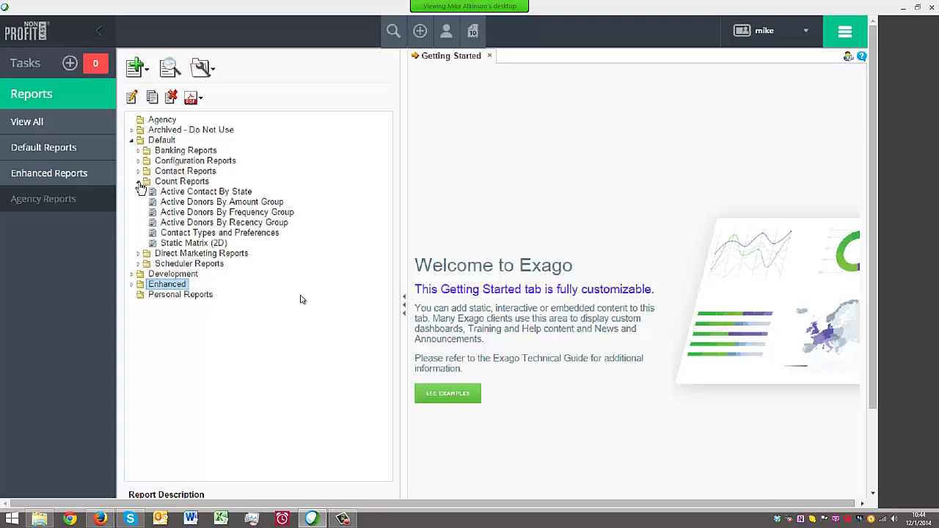
{"action": "left_click", "coordinate": [138, 182]}
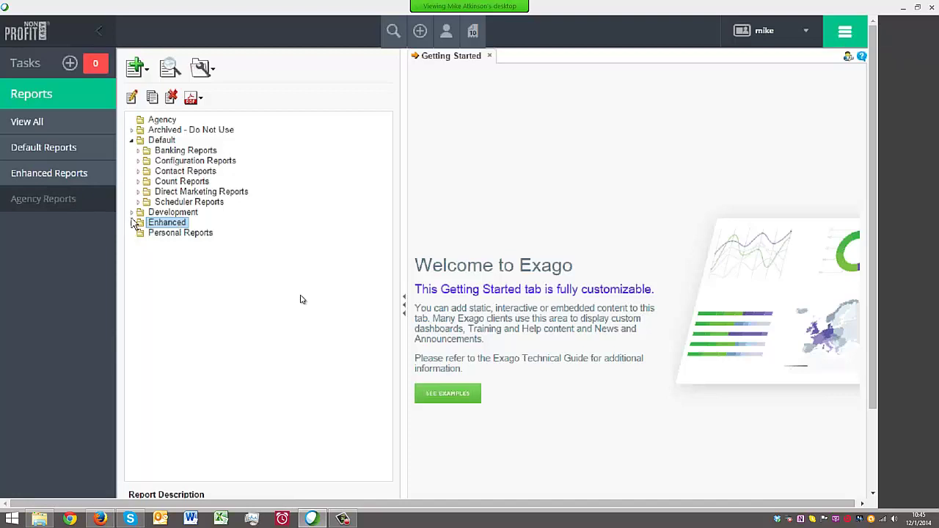
Expand Direct Marketing Reports and select the Direct Marketing Performance report
{"action": "left_click", "coordinate": [132, 214]}
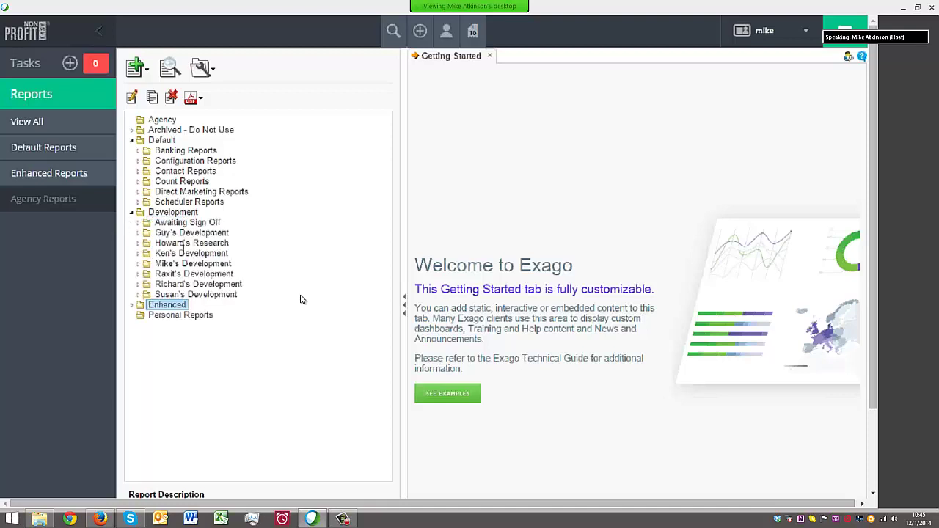
{"action": "left_click", "coordinate": [132, 214]}
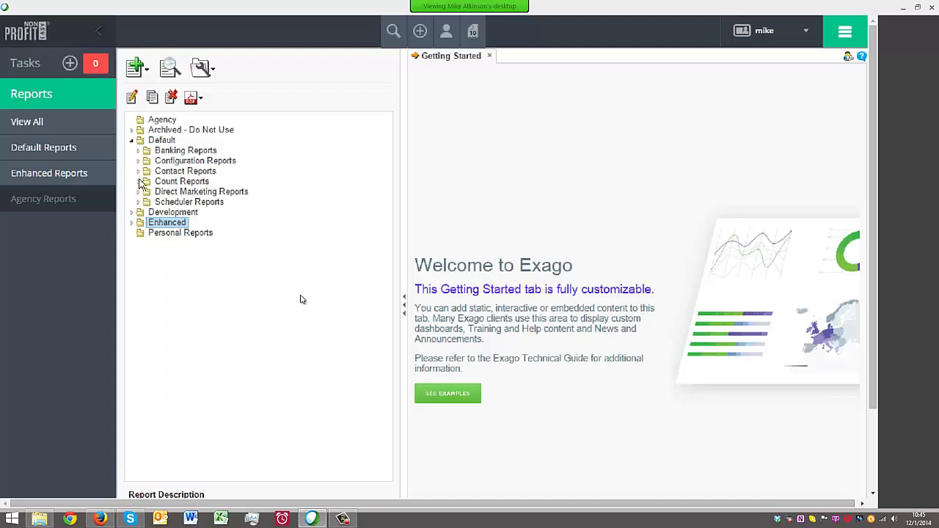
{"action": "left_click", "coordinate": [138, 192]}
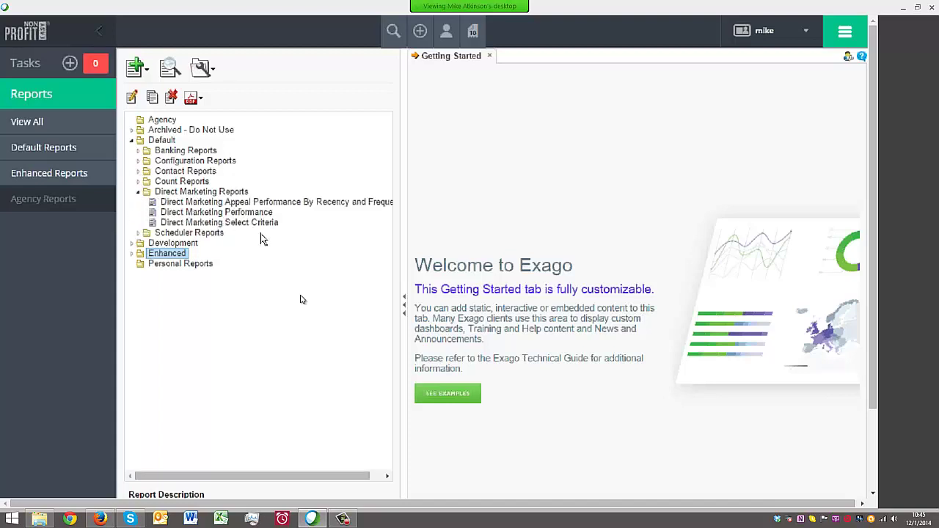
{"action": "left_click", "coordinate": [235, 213]}
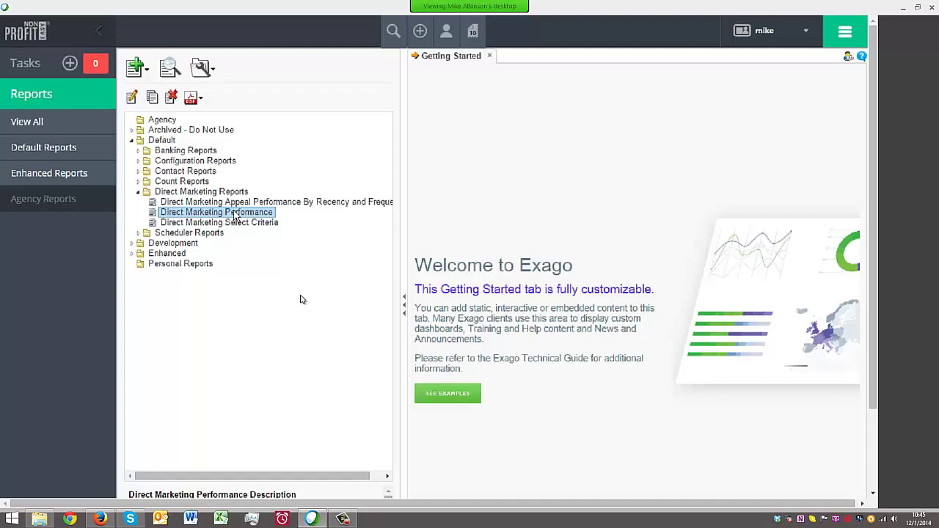
Duplicate the Direct Marketing Performance report into the Enhanced folder
{"action": "right_click", "coordinate": [158, 214]}
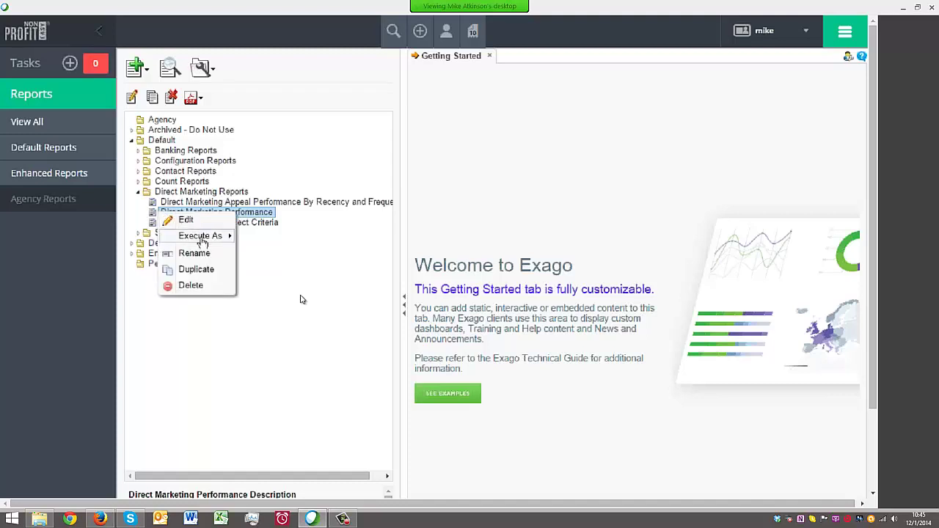
{"action": "left_click", "coordinate": [212, 271]}
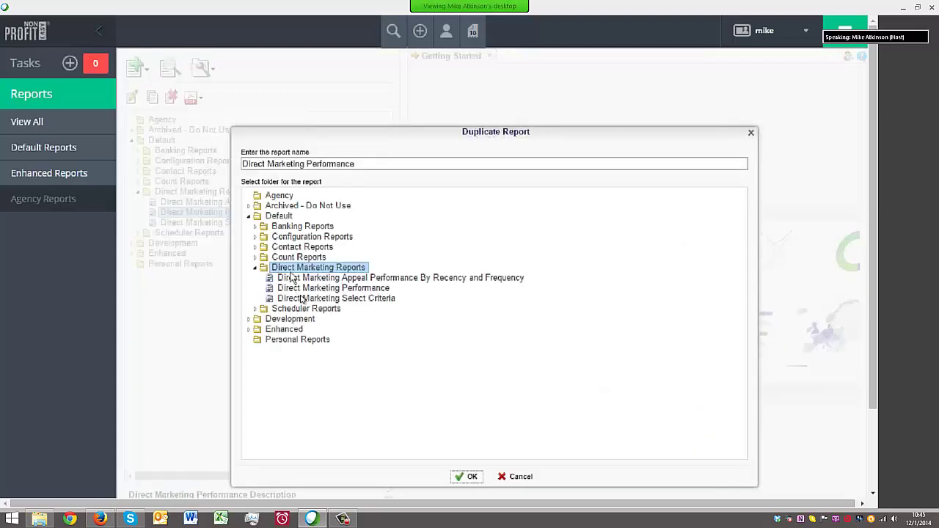
{"action": "double_click", "coordinate": [283, 330]}
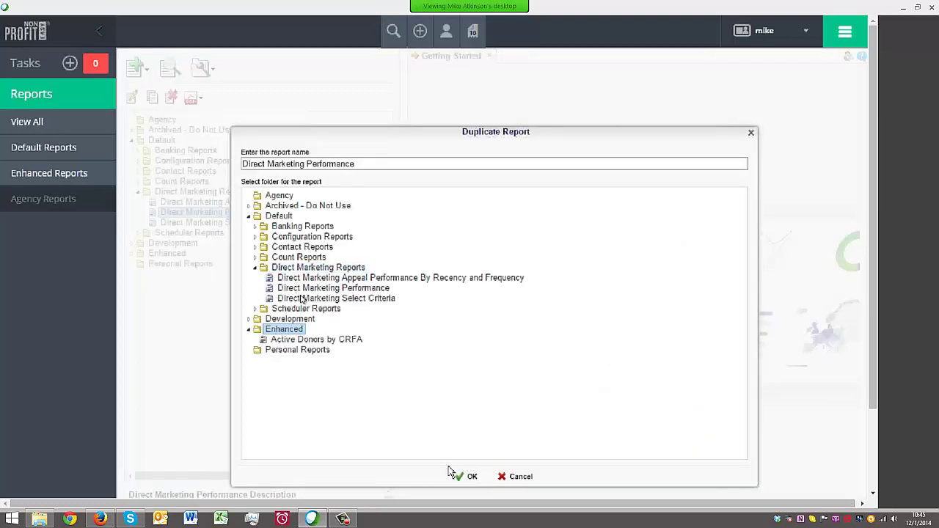
{"action": "left_click", "coordinate": [470, 476]}
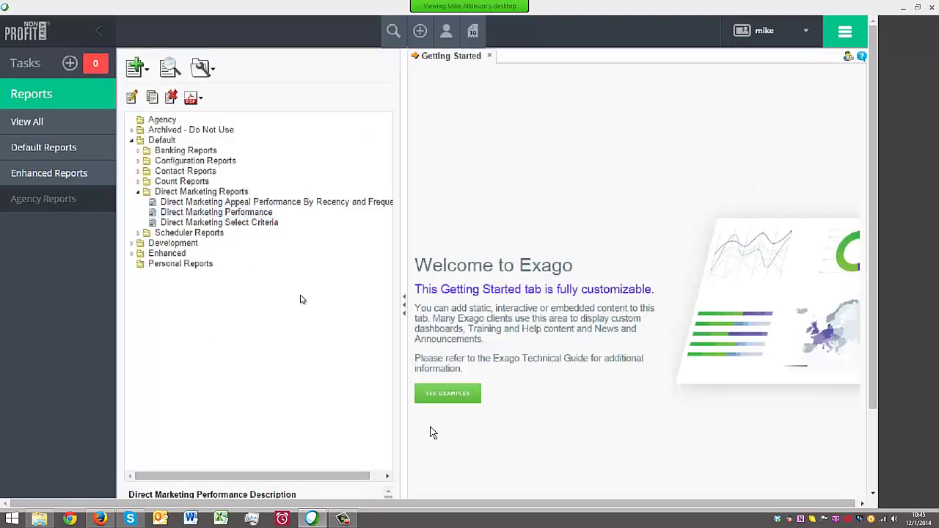
Collapse Direct Marketing Reports and Default, expand Enhanced, and select the copied report
{"action": "left_click", "coordinate": [138, 192]}
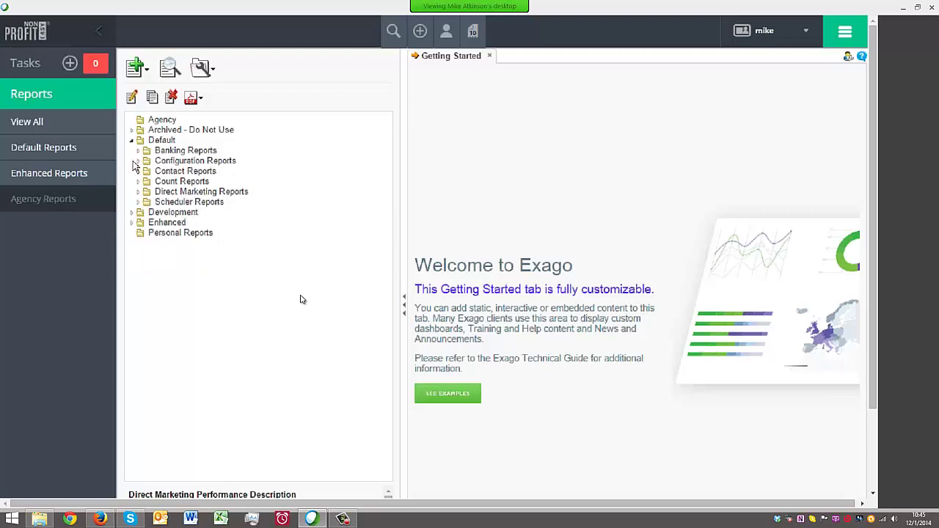
{"action": "left_click", "coordinate": [132, 140]}
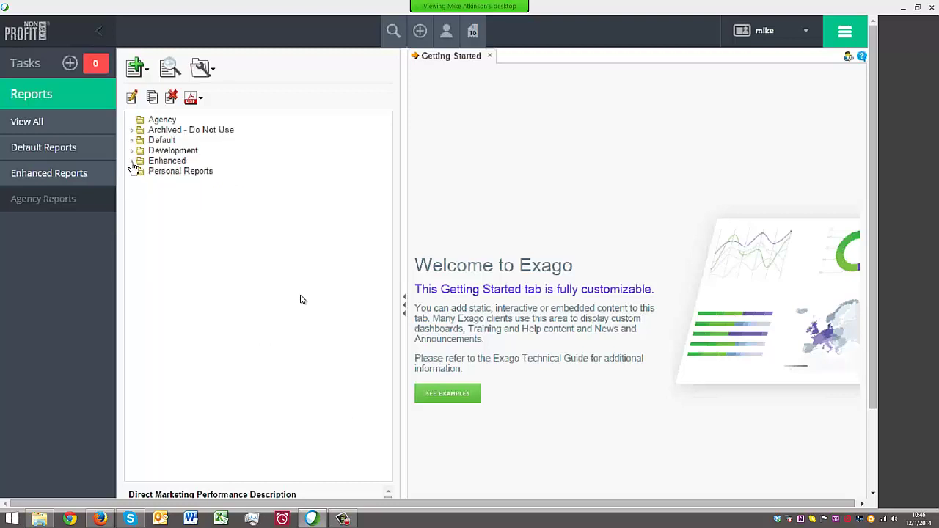
{"action": "left_click", "coordinate": [132, 161]}
{"action": "left_click", "coordinate": [199, 183]}
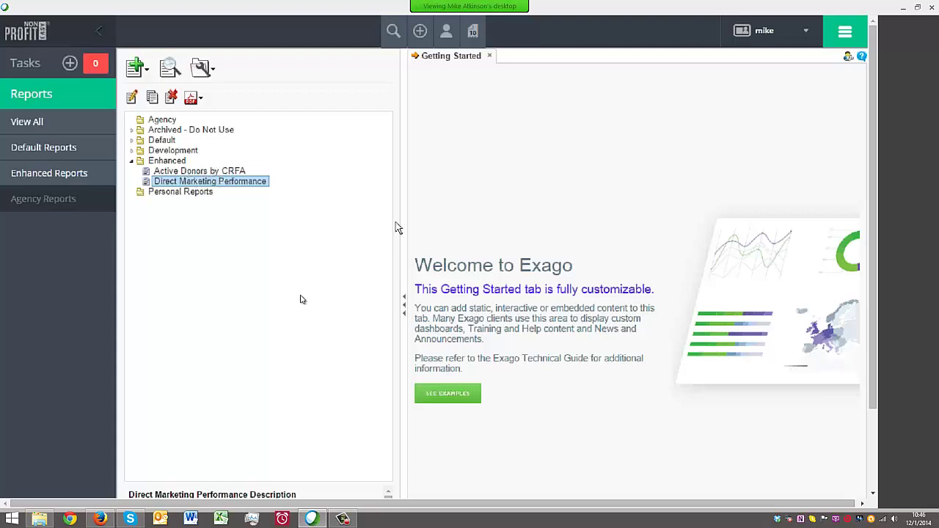
Narrow the report folder pane and collapse the main navigation sidebar
{"action": "left_click_drag", "start_coordinate": [404, 194], "coordinate": [286, 194]}
{"action": "mouse_move", "coordinate": [95, 57]}
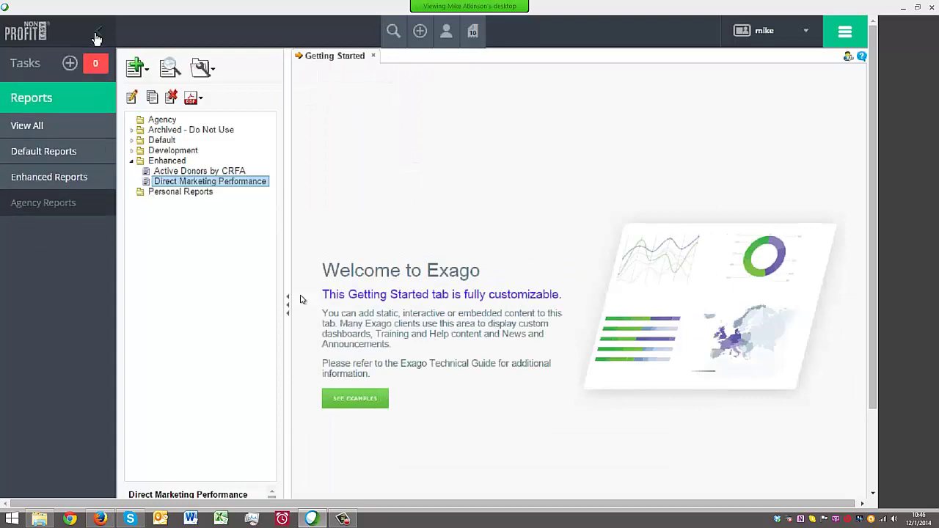
{"action": "left_click", "coordinate": [98, 33]}
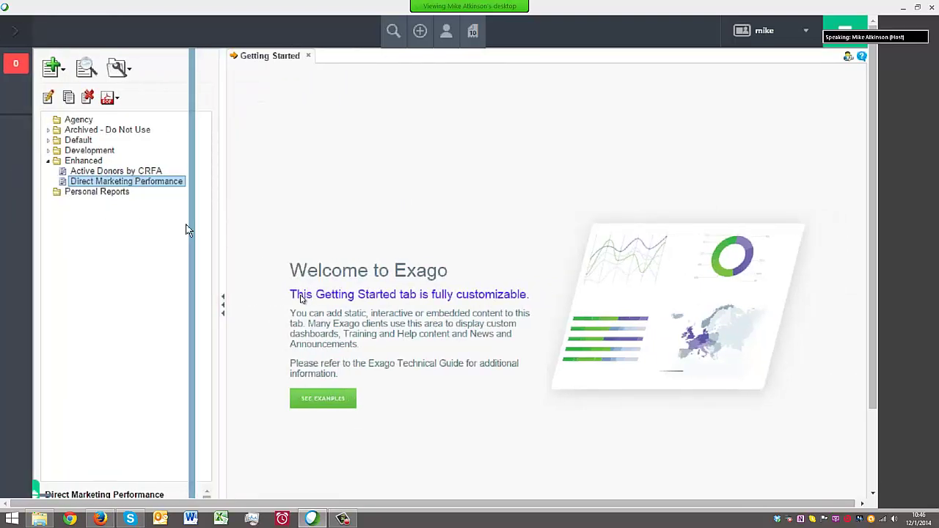
Open the copied report in the designer, narrowing the folder tree and field list to widen the grid
{"action": "left_click", "coordinate": [48, 97]}
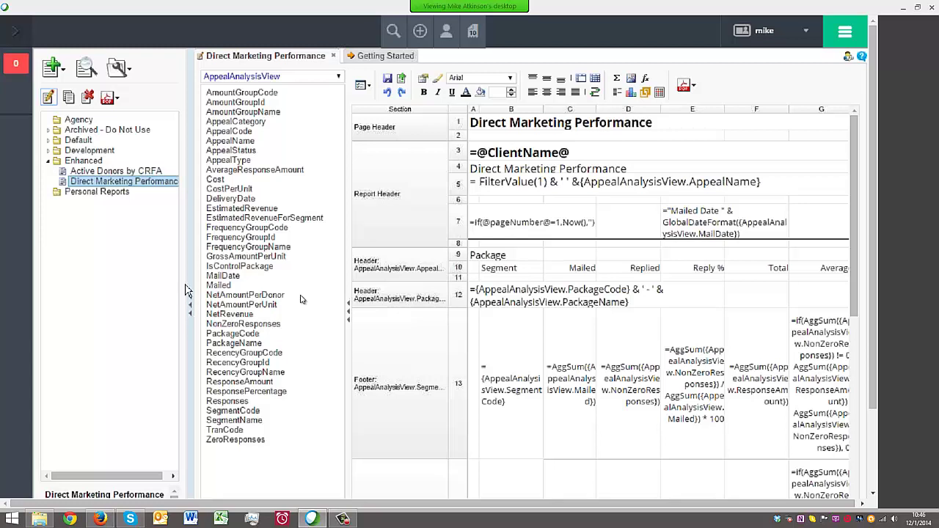
{"action": "left_click_drag", "start_coordinate": [189, 273], "coordinate": [124, 274]}
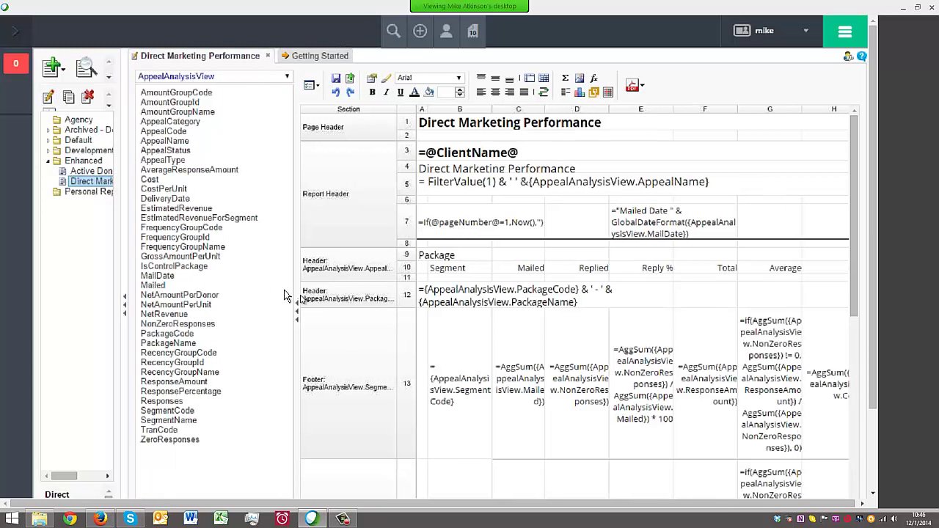
{"action": "left_click_drag", "start_coordinate": [295, 289], "coordinate": [173, 274]}
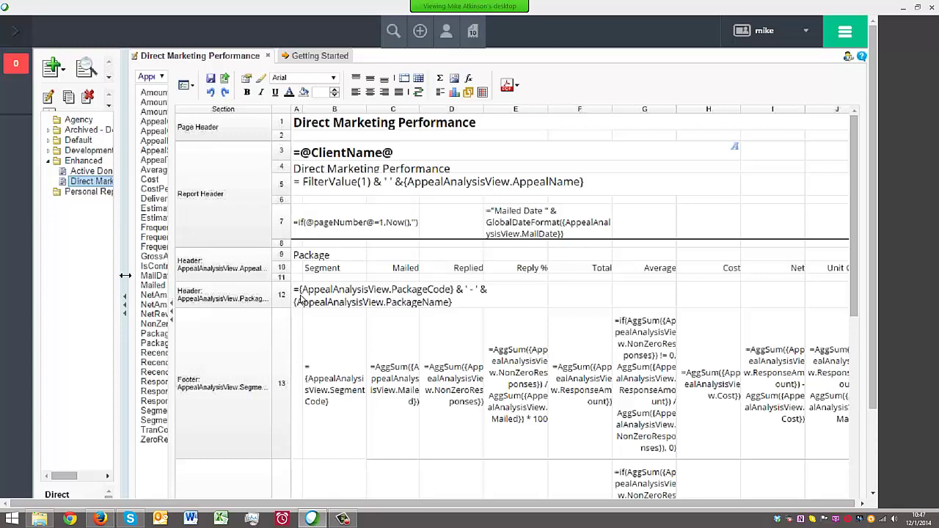
{"action": "left_click_drag", "start_coordinate": [125, 281], "coordinate": [97, 281]}
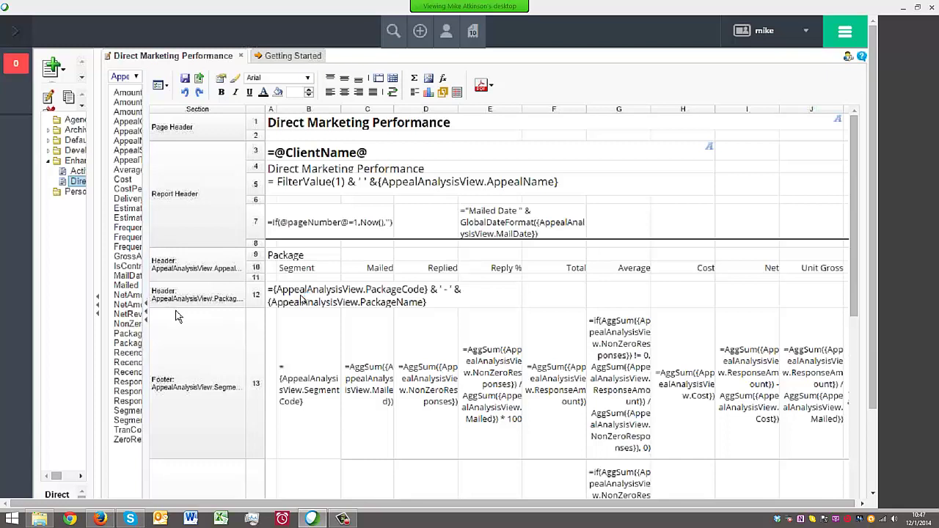
{"action": "mouse_move", "coordinate": [144, 284]}
{"action": "left_mouse_down"}
{"action": "mouse_move", "coordinate": [114, 278]}
{"action": "mouse_move", "coordinate": [141, 279]}
{"action": "left_mouse_up"}
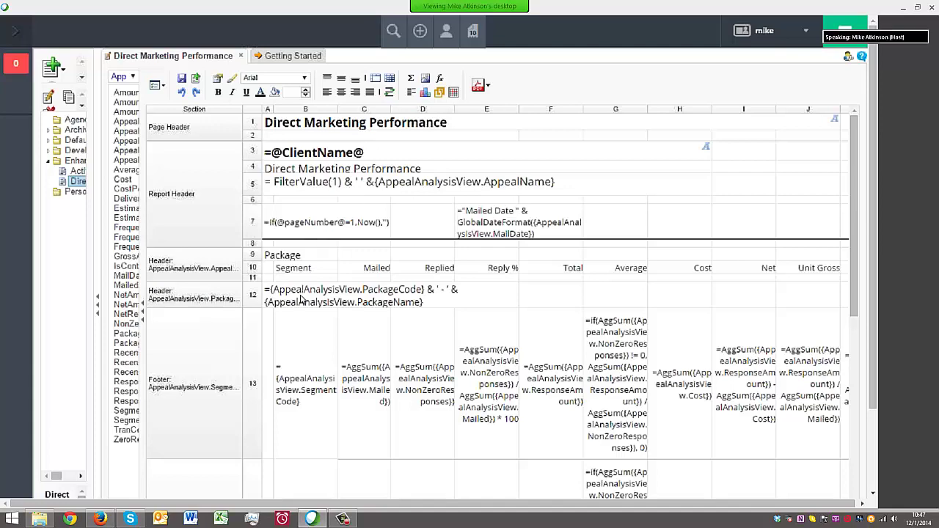
{"action": "left_click_drag", "start_coordinate": [855, 304], "coordinate": [825, 506]}
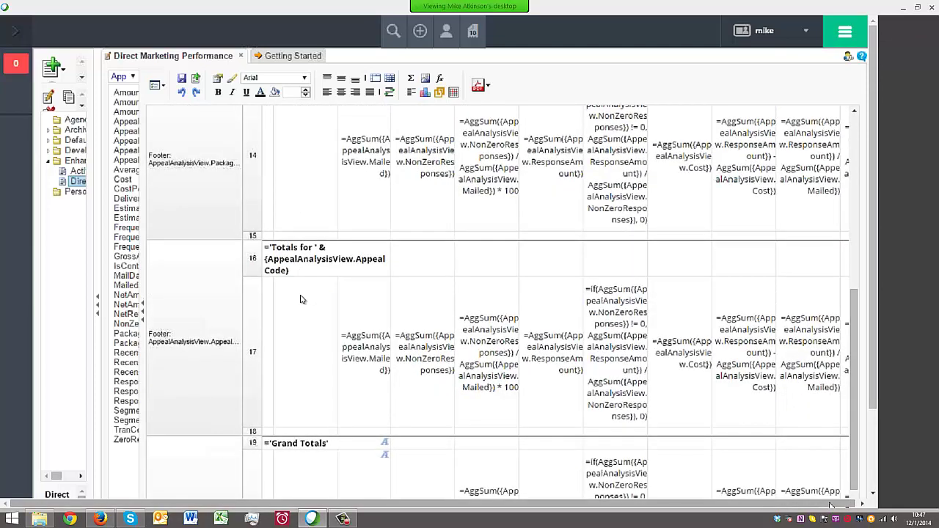
{"action": "left_click_drag", "start_coordinate": [848, 424], "coordinate": [865, 220]}
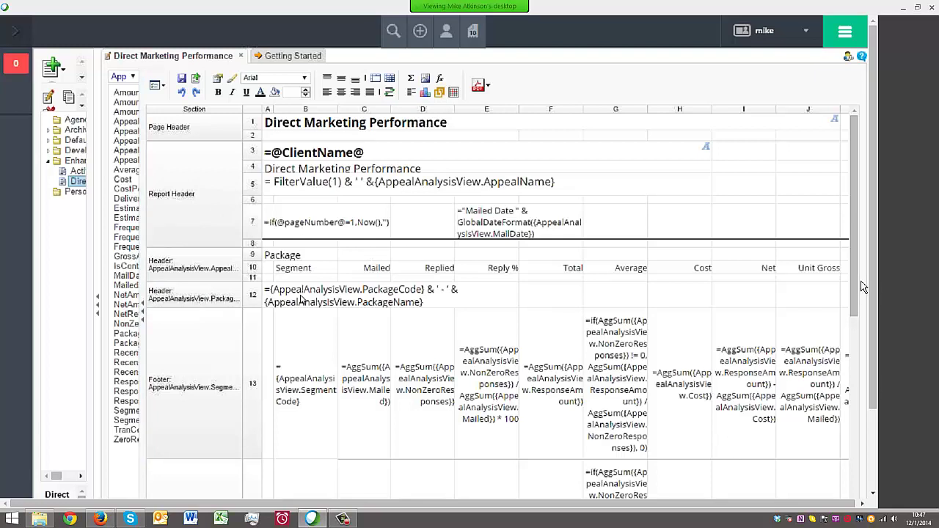
{"action": "right_click", "coordinate": [194, 176]}
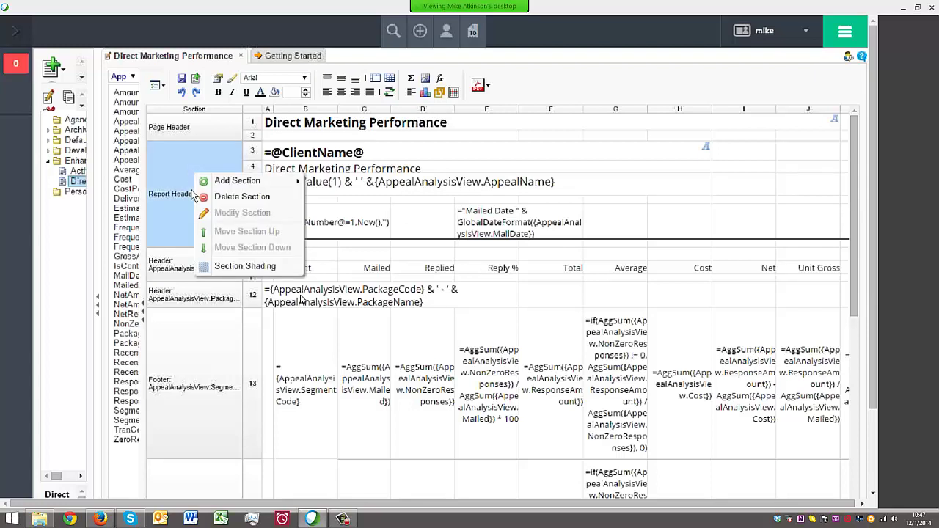
{"action": "right_click", "coordinate": [176, 237]}
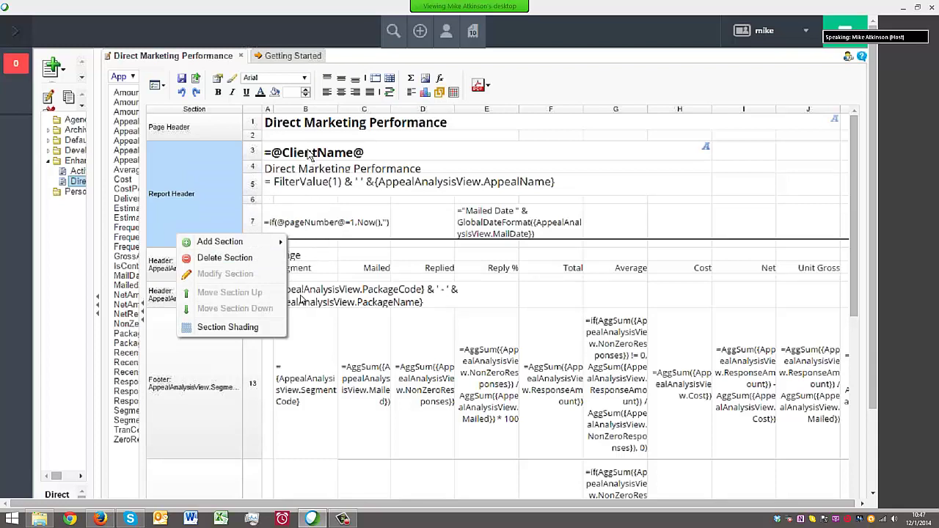
{"action": "left_click", "coordinate": [315, 158]}
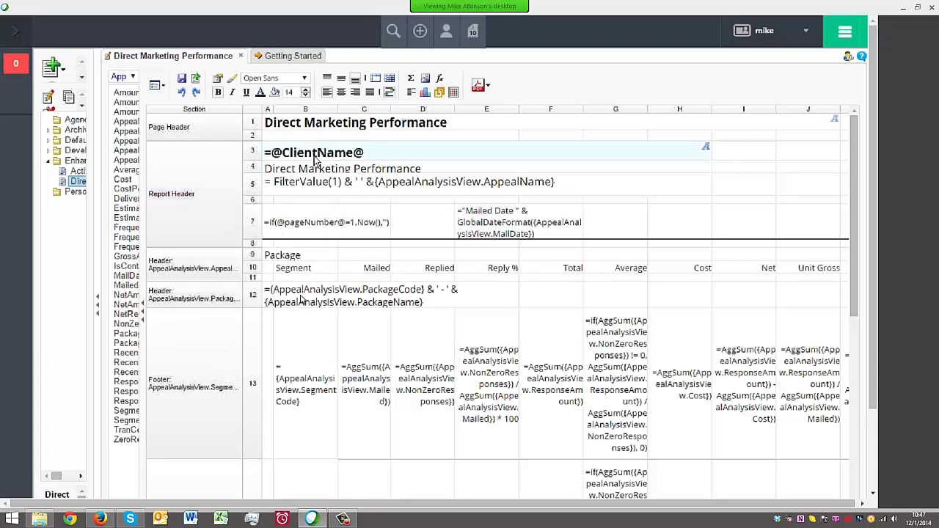
{"action": "left_click", "coordinate": [317, 173]}
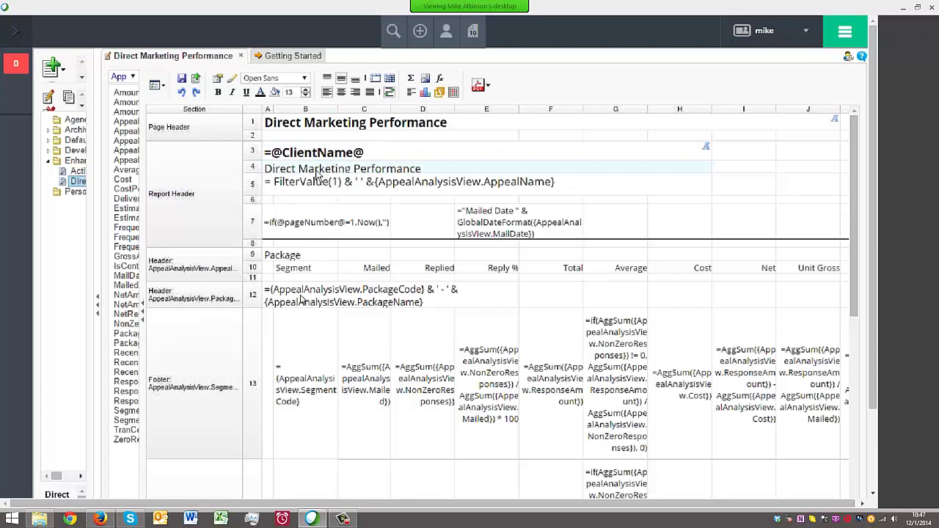
{"action": "left_click", "coordinate": [294, 187]}
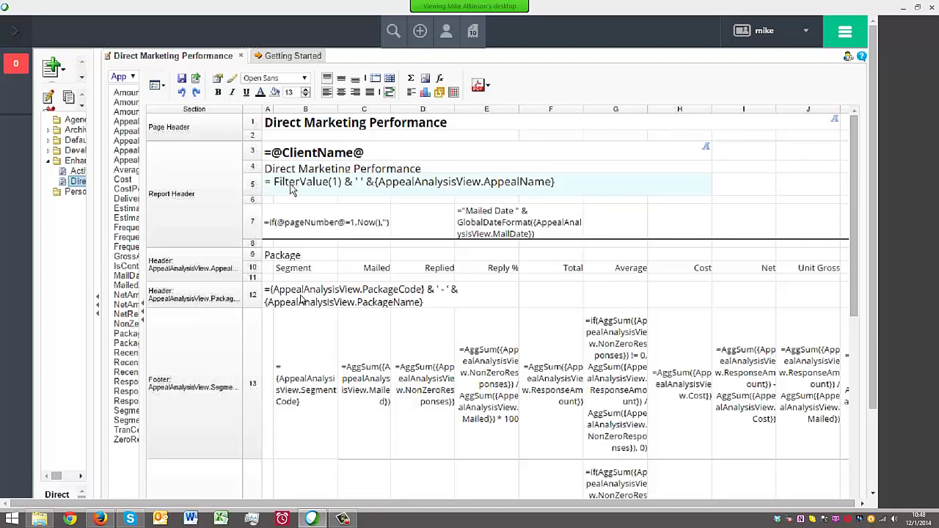
{"action": "left_click_drag", "start_coordinate": [602, 507], "coordinate": [788, 304]}
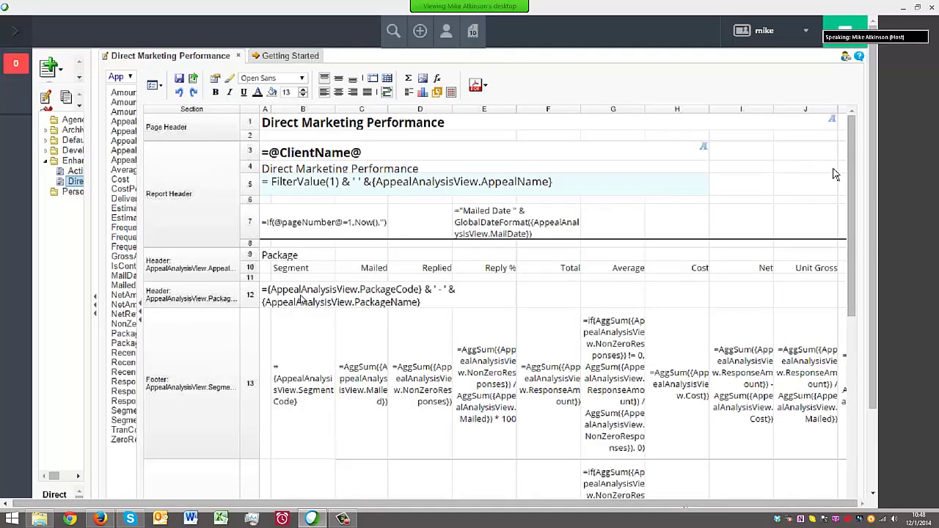
{"action": "left_click_drag", "start_coordinate": [874, 411], "coordinate": [874, 490]}
Inspect the design grid's Net, logo, and CP$R heading and formula cells
{"action": "scroll", "coordinate": [679, 455], "scroll_direction": "down", "scroll_amount": 4}
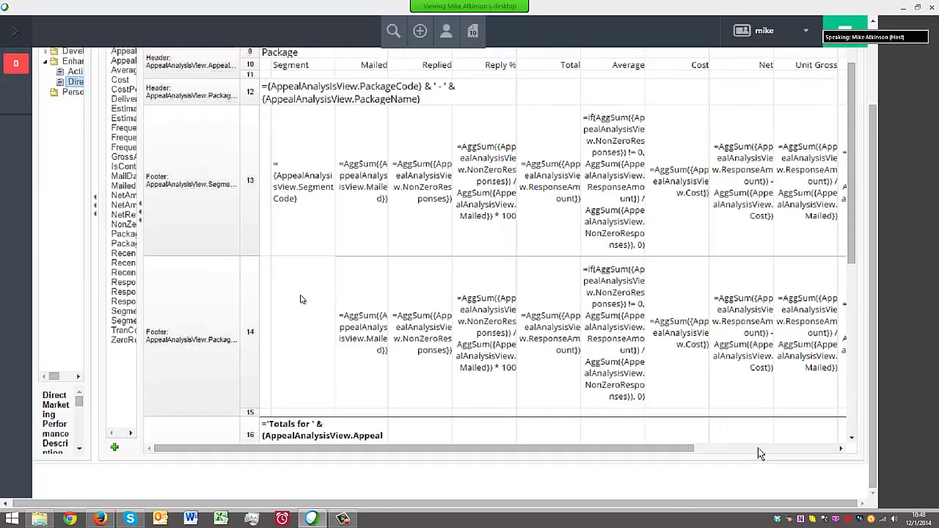
{"action": "left_click_drag", "start_coordinate": [683, 449], "coordinate": [872, 363]}
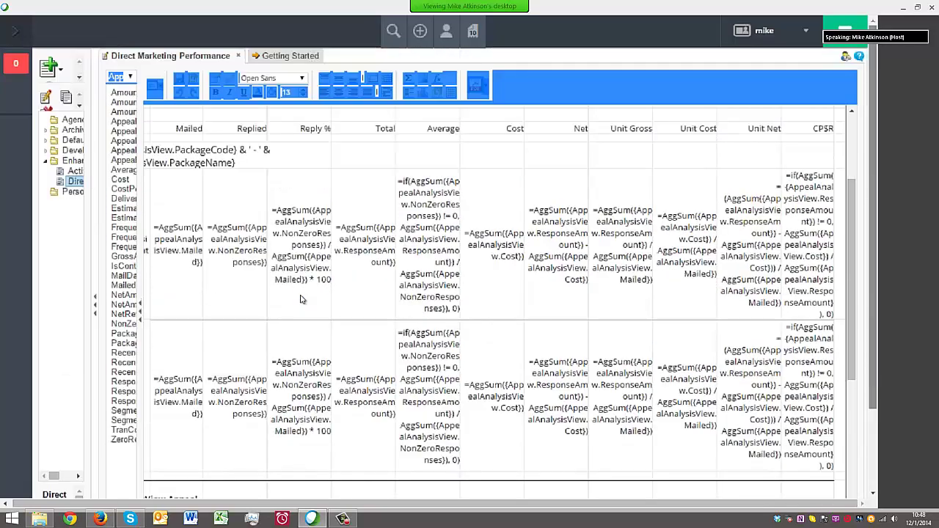
{"action": "left_click", "coordinate": [566, 157]}
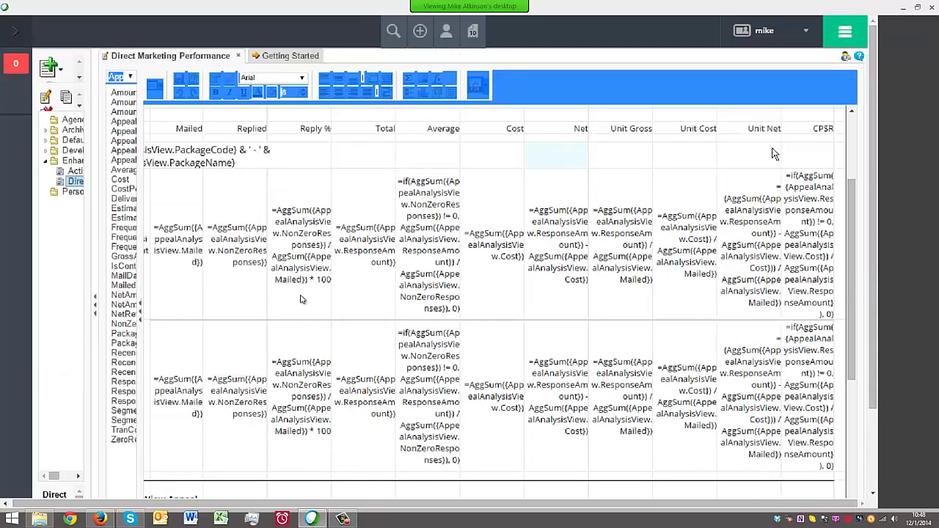
{"action": "scroll", "coordinate": [848, 128], "scroll_direction": "up", "scroll_amount": 3}
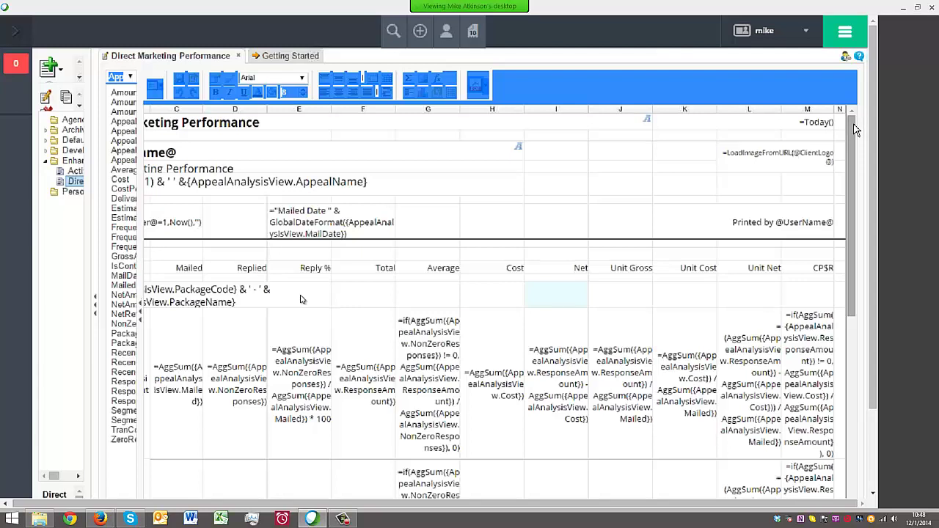
{"action": "left_click", "coordinate": [769, 157]}
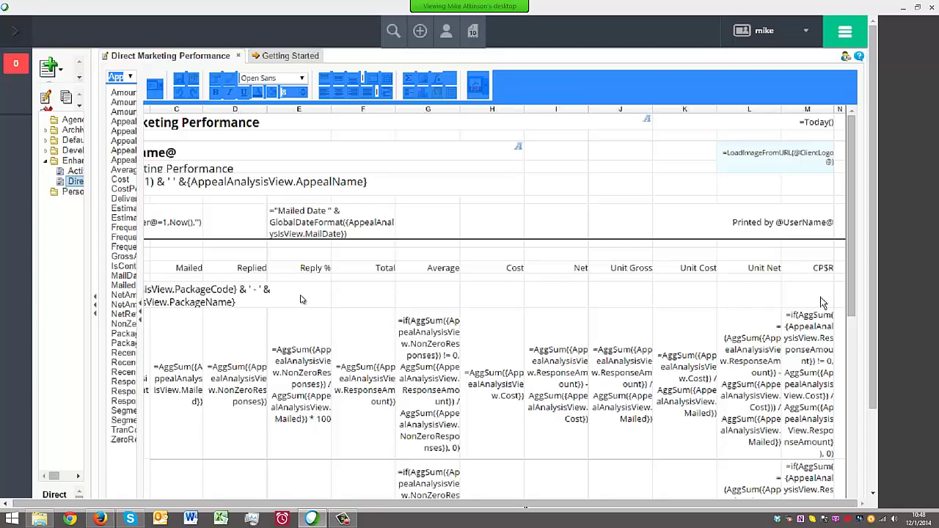
{"action": "left_click", "coordinate": [820, 267]}
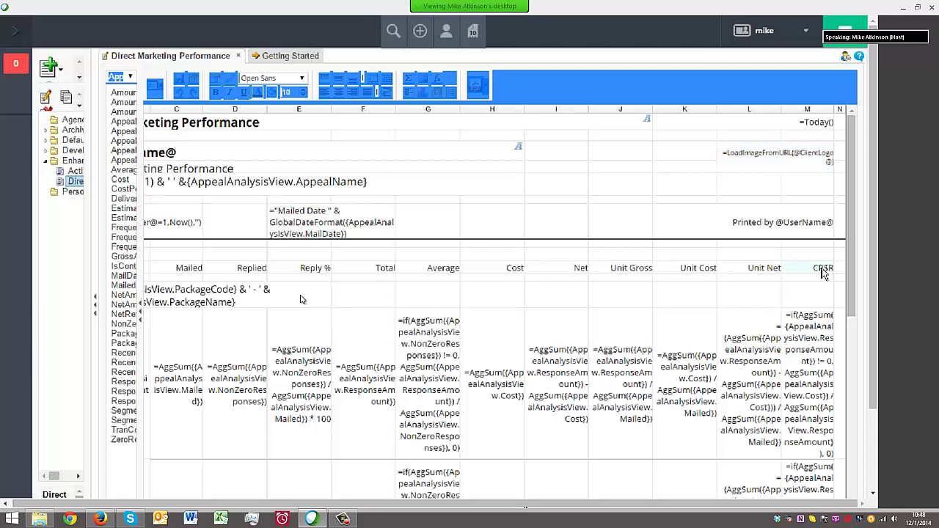
{"action": "left_click", "coordinate": [808, 383]}
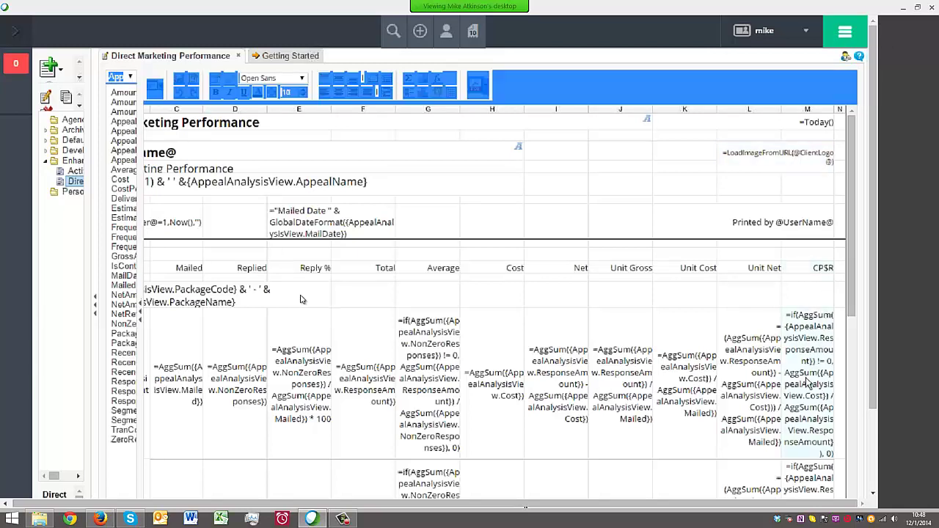
{"action": "left_click_drag", "start_coordinate": [847, 325], "coordinate": [854, 364]}
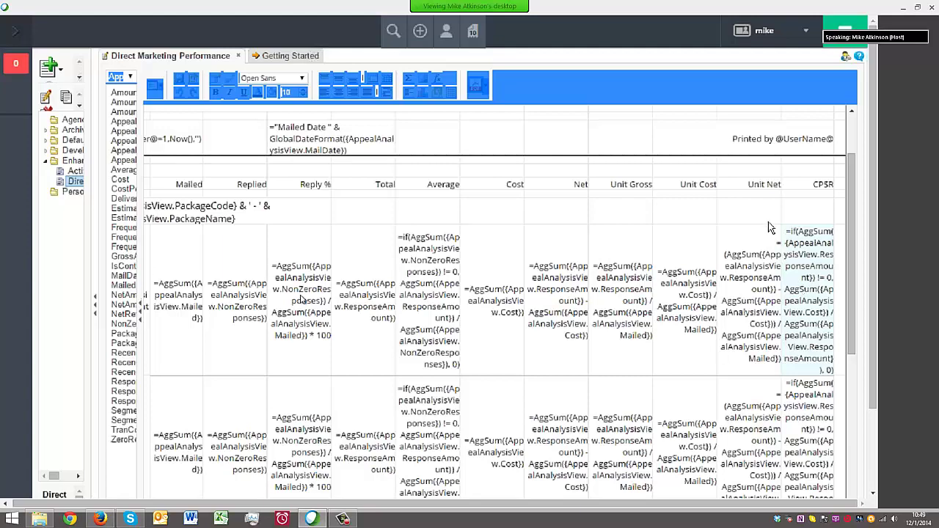
Change the CP$R column heading text to ROI
{"action": "left_click", "coordinate": [820, 185]}
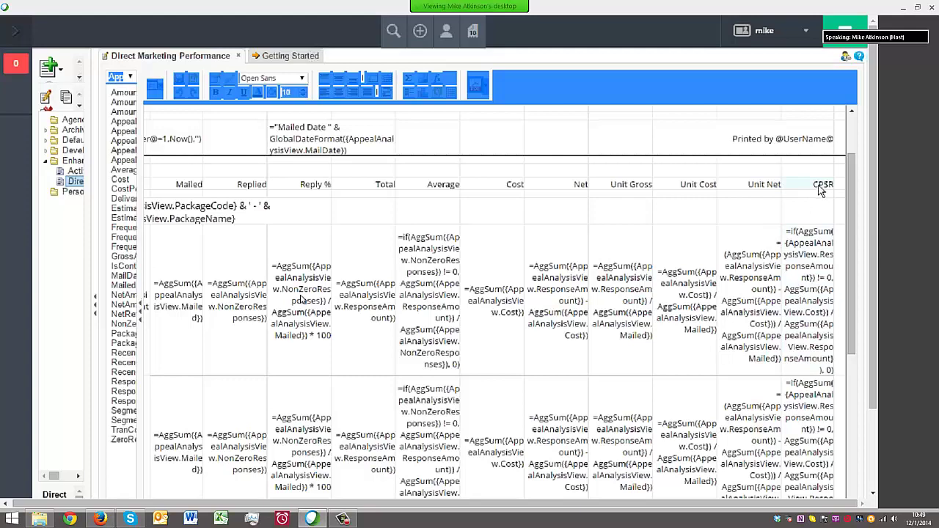
{"action": "double_click", "coordinate": [819, 187]}
{"action": "type", "text": "ROI"}
{"action": "key", "text": "Return"}
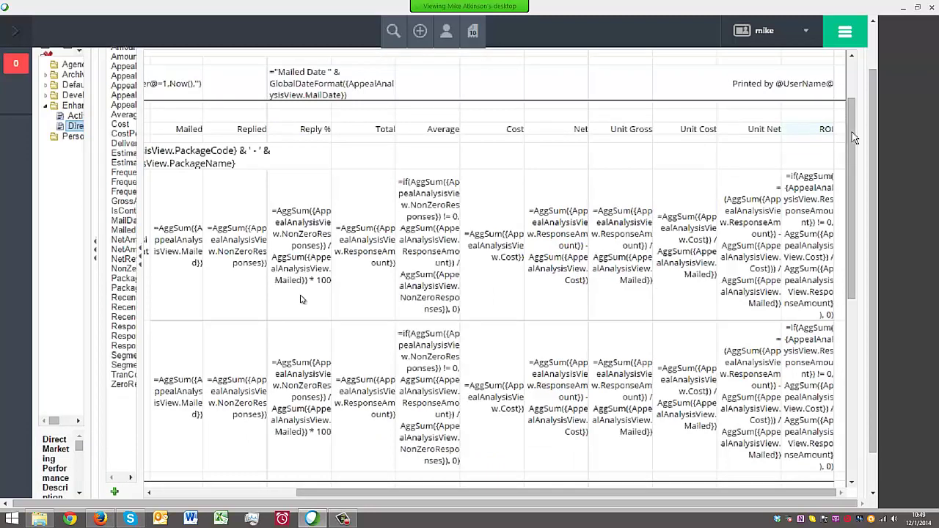
{"action": "left_click", "coordinate": [808, 222]}
Open the ROI formula in the Formula Editor and remove the AggSum(Cost) term
{"action": "right_click", "coordinate": [807, 222]}
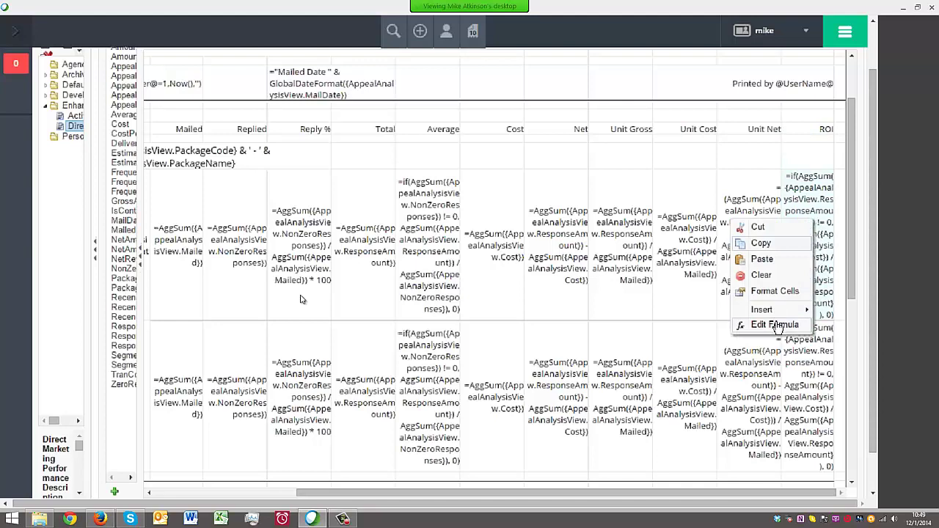
{"action": "left_click", "coordinate": [776, 324]}
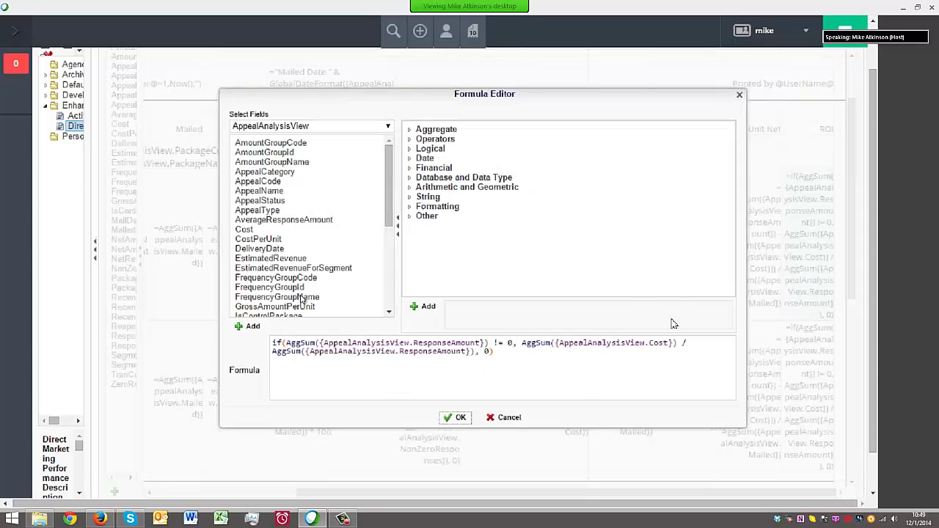
{"action": "left_click_drag", "start_coordinate": [559, 343], "coordinate": [670, 344]}
{"action": "left_click_drag", "start_coordinate": [308, 351], "coordinate": [468, 366]}
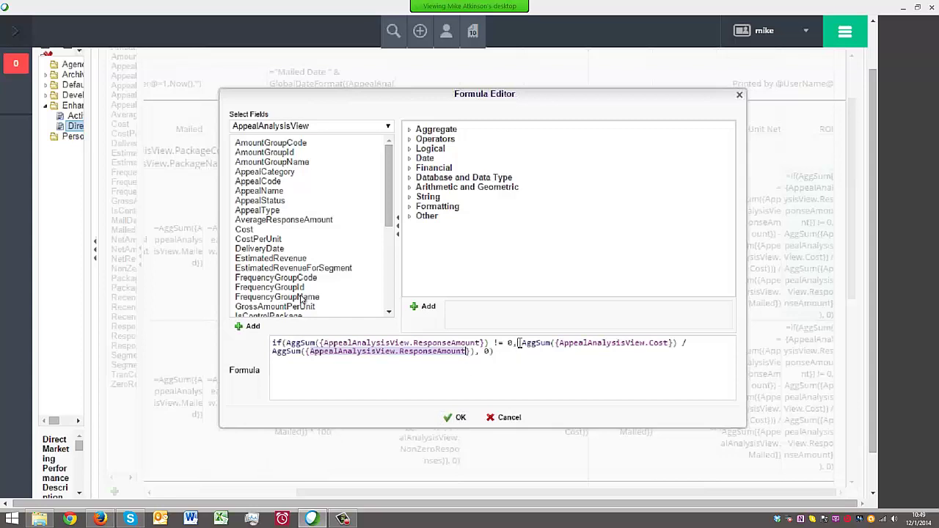
{"action": "left_click_drag", "start_coordinate": [519, 342], "coordinate": [678, 342]}
{"action": "key", "text": "ctrl+c"}
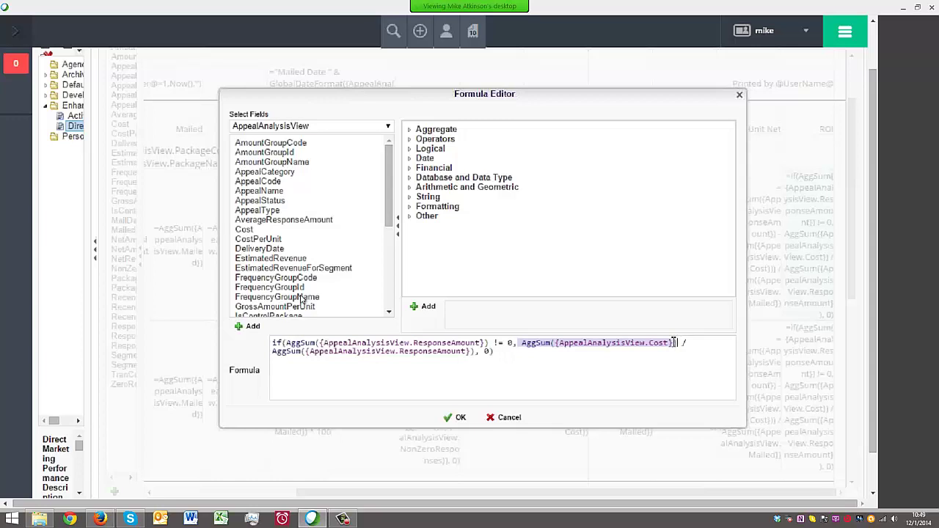
{"action": "key", "text": "Delete"}
Put AggSum(Cost) as the divisor after AggSum(ResponseAmount), join the lines, and confirm
{"action": "left_click", "coordinate": [473, 353]}
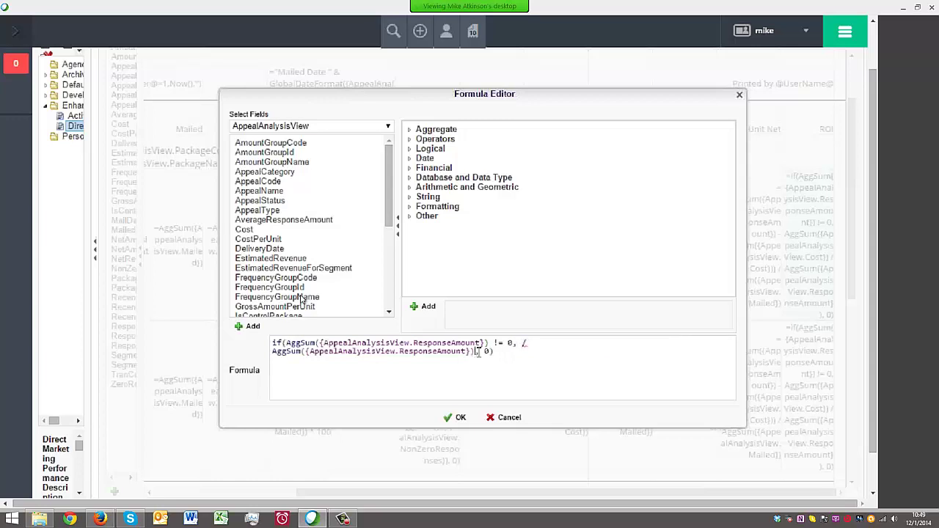
{"action": "type", "text": ")"}
{"action": "type", "text": "/"}
{"action": "key", "text": "ctrl+v"}
{"action": "left_click", "coordinate": [544, 344]}
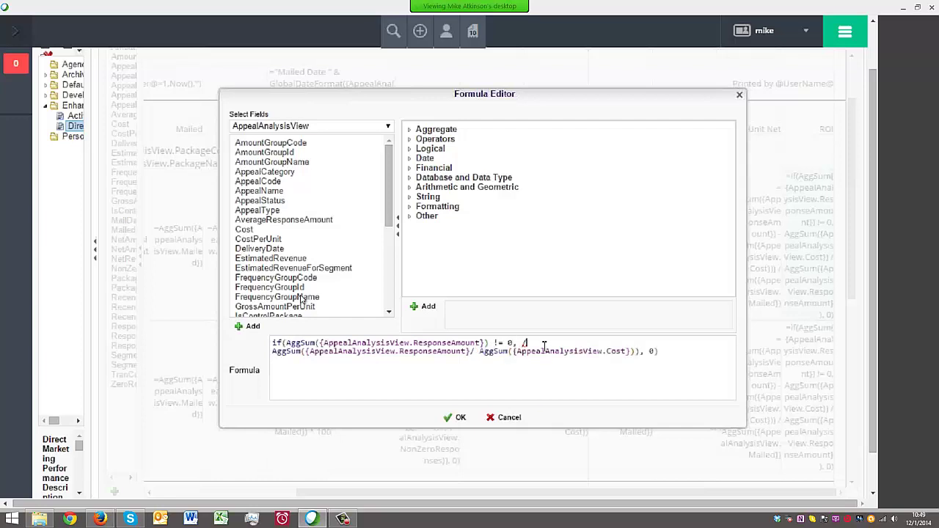
{"action": "key", "text": "Delete"}
{"action": "key", "text": "BackSpace"}
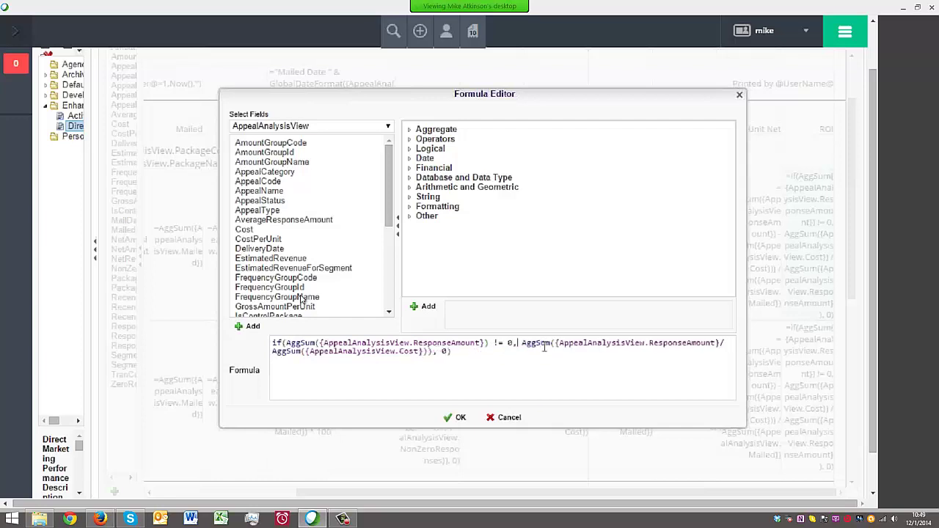
{"action": "left_click", "coordinate": [455, 417]}
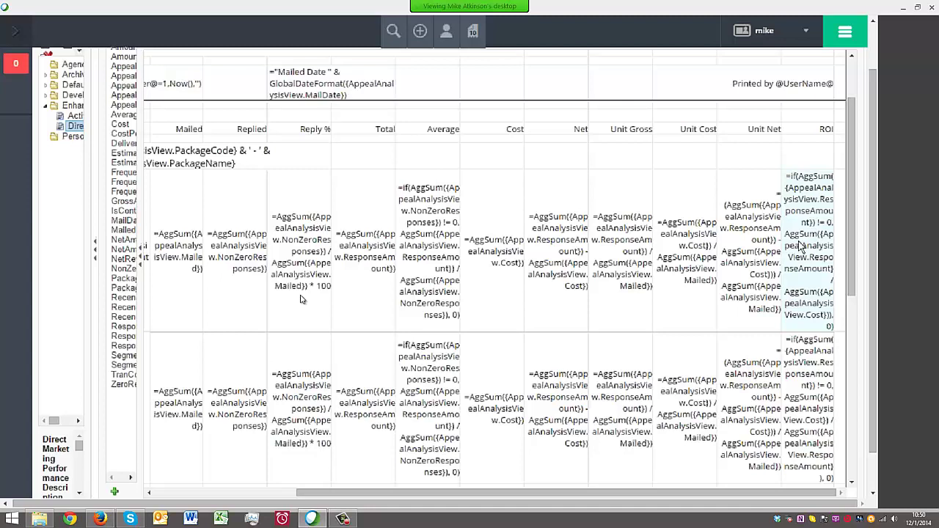
Reopen the ROI formula and replace the comparison's 0 with 'a' to see the syntax error flagged
{"action": "right_click", "coordinate": [793, 249]}
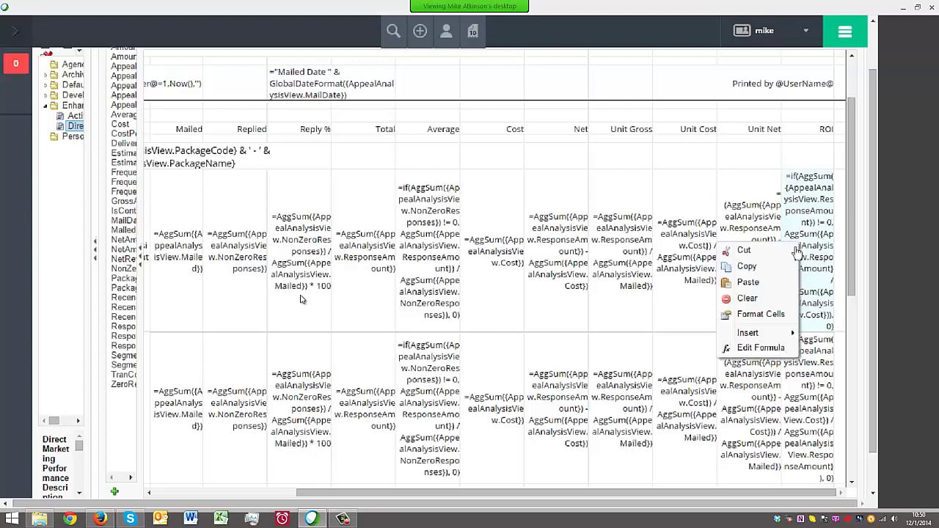
{"action": "left_click", "coordinate": [782, 348]}
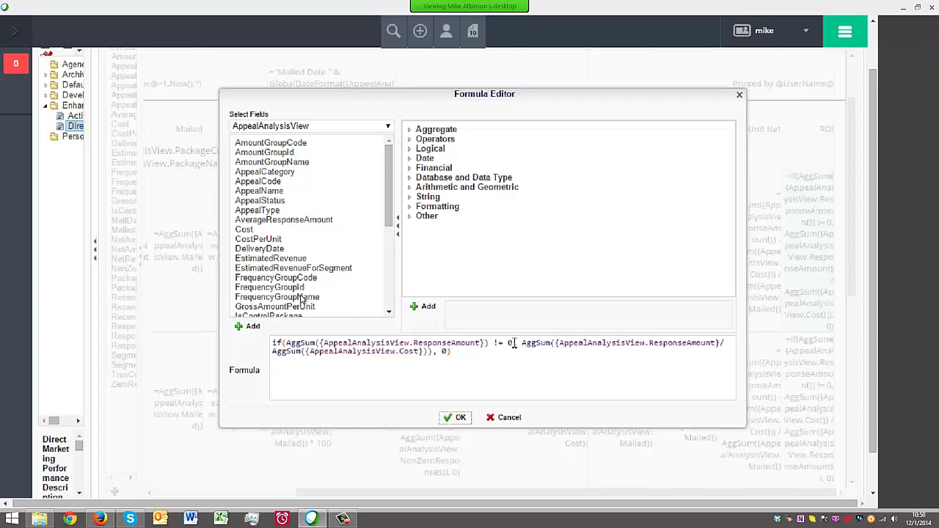
{"action": "left_click", "coordinate": [512, 343]}
{"action": "key", "text": "BackSpace"}
{"action": "type", "text": "a"}
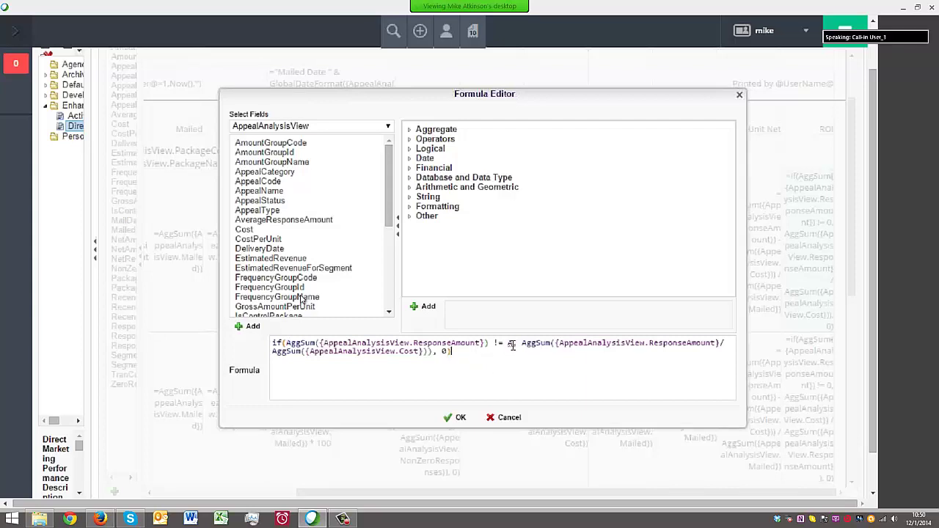
{"action": "mouse_move", "coordinate": [509, 344]}
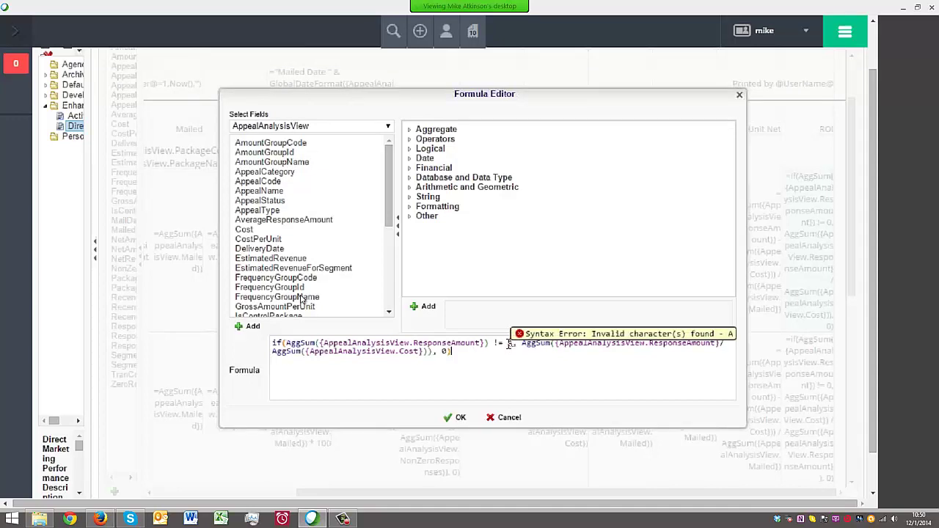
{"action": "left_click", "coordinate": [509, 344]}
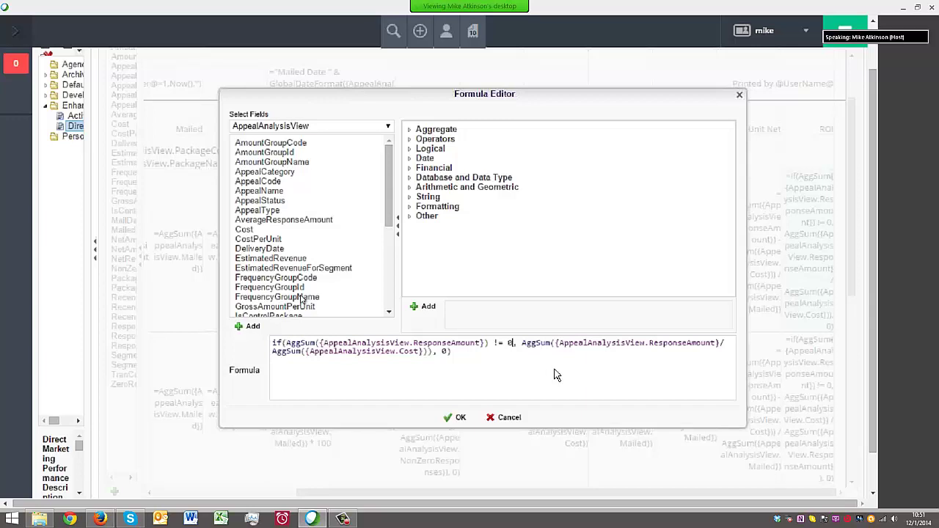
{"action": "left_click", "coordinate": [488, 349]}
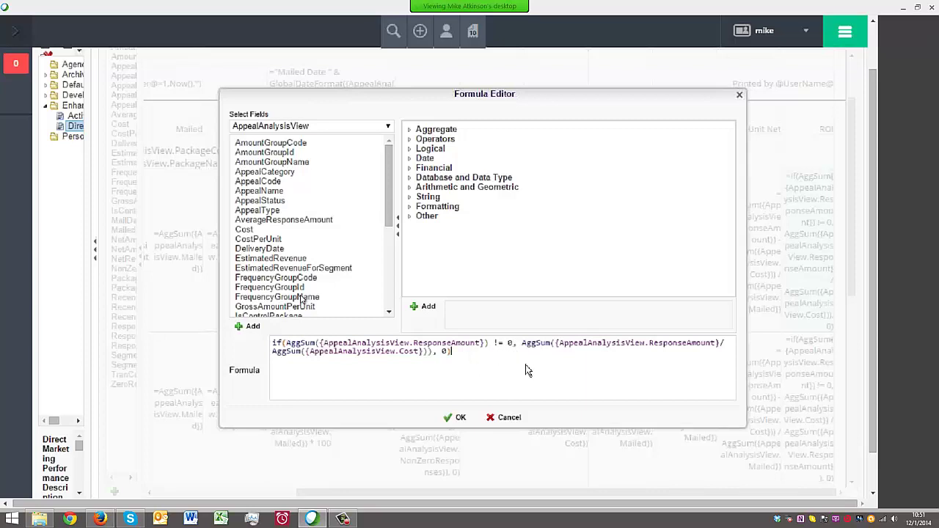
Add a trial line EstimatedRevenue / DeliveryDate below the ROI formula
{"action": "key", "text": "Return"}
{"action": "double_click", "coordinate": [286, 259]}
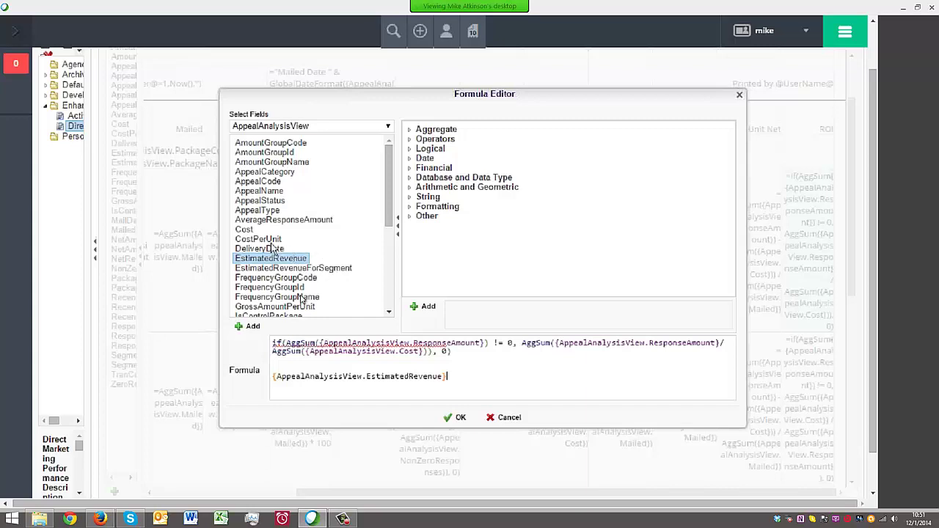
{"action": "type", "text": "/"}
{"action": "double_click", "coordinate": [275, 249]}
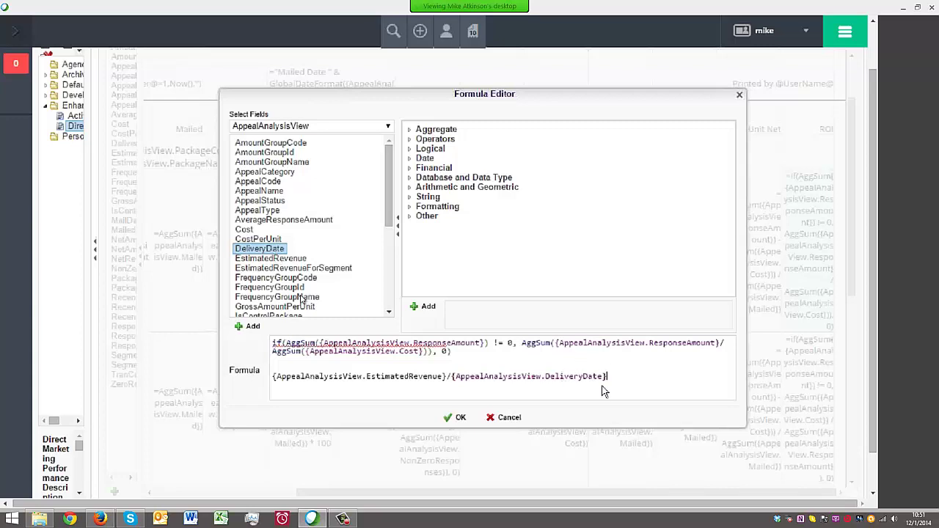
{"action": "left_click", "coordinate": [499, 376]}
{"action": "key", "text": "BackSpace"}
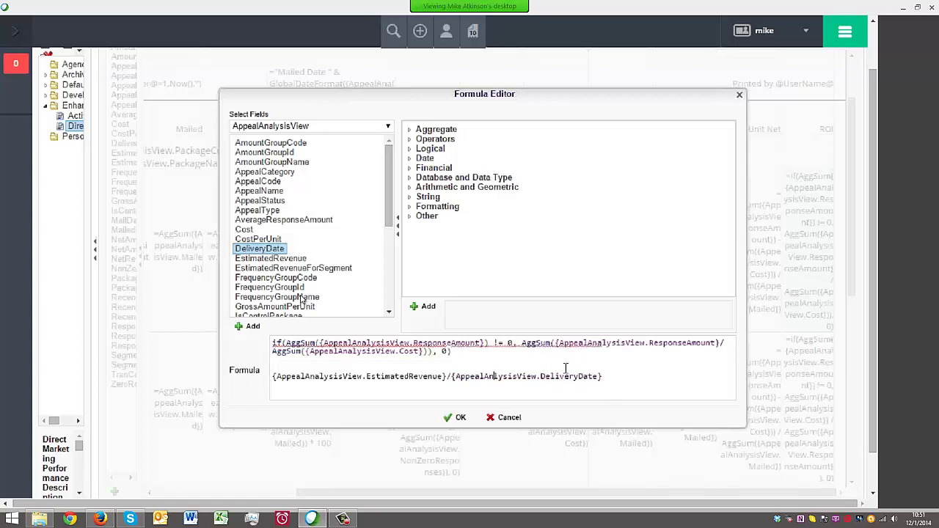
Delete the trial line and blank line, then confirm the ROI formula
{"action": "left_click", "coordinate": [626, 361]}
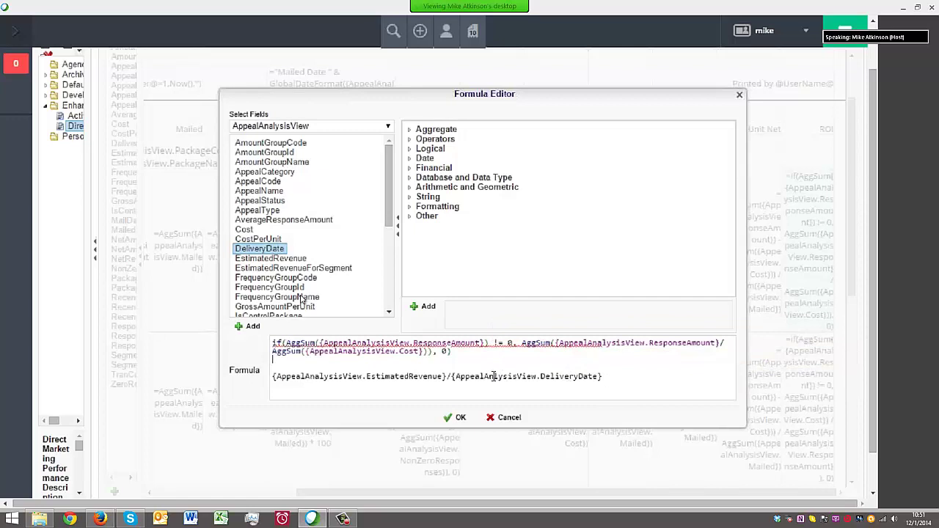
{"action": "left_click", "coordinate": [605, 376]}
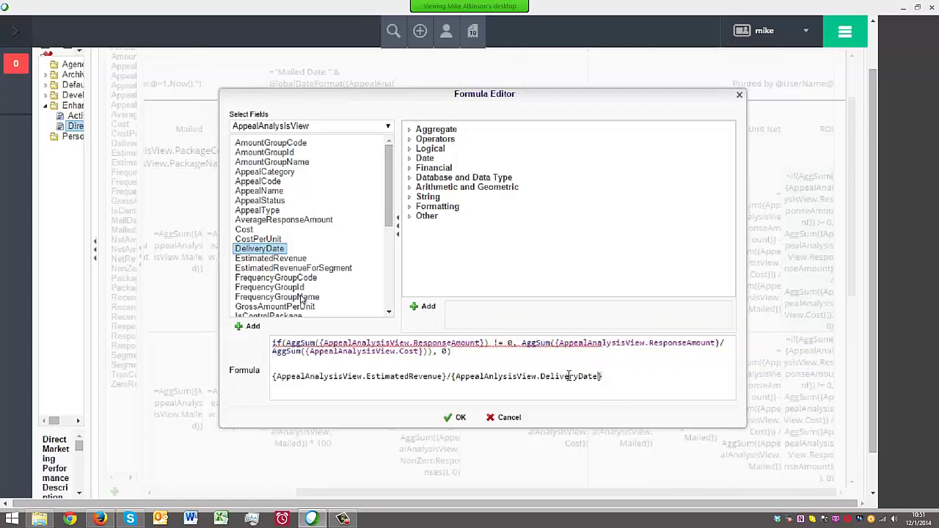
{"action": "left_click_drag", "start_coordinate": [606, 376], "coordinate": [253, 370]}
{"action": "key", "text": "BackSpace"}
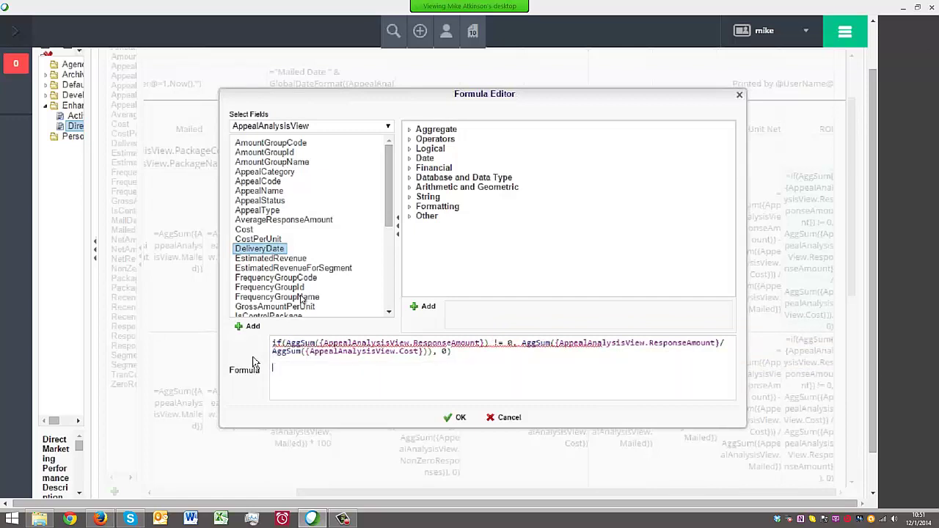
{"action": "key", "text": "BackSpace"}
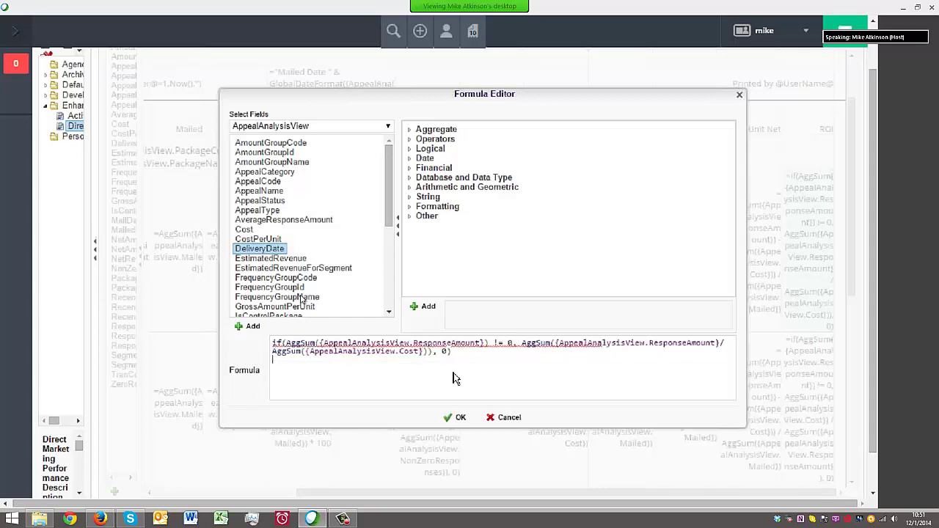
{"action": "left_click", "coordinate": [460, 418]}
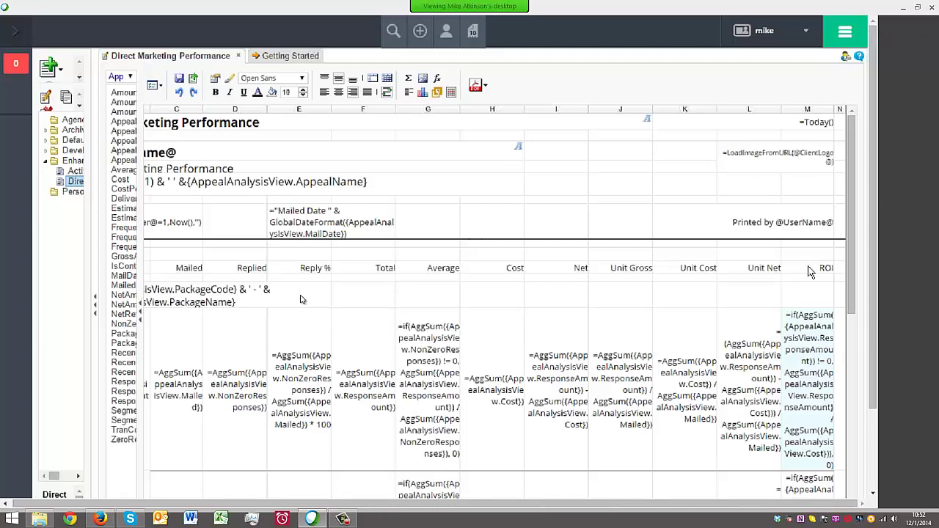
Run the report as PDF for appeal code 1405FE, dismiss the M13 nested-aggregation error, and select the ROI cell
{"action": "left_click", "coordinate": [474, 84]}
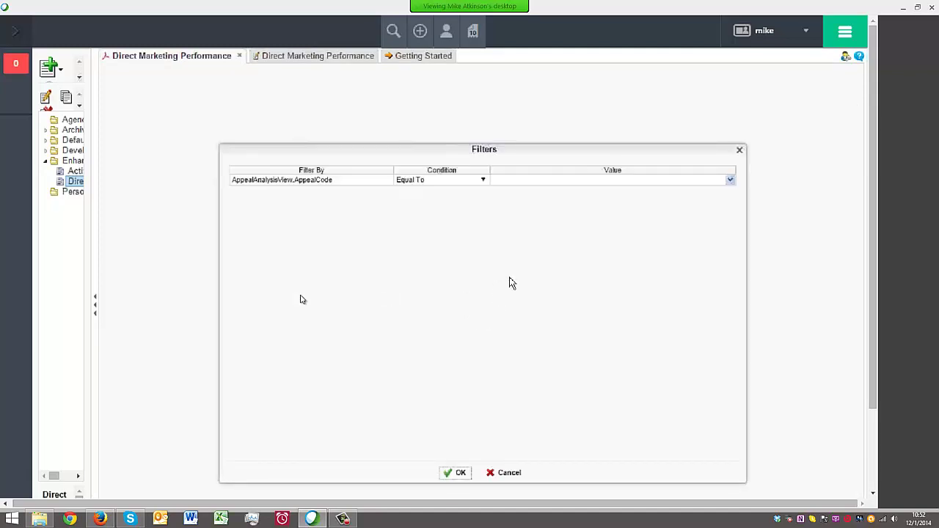
{"action": "left_click", "coordinate": [544, 179]}
{"action": "type", "text": "1405"}
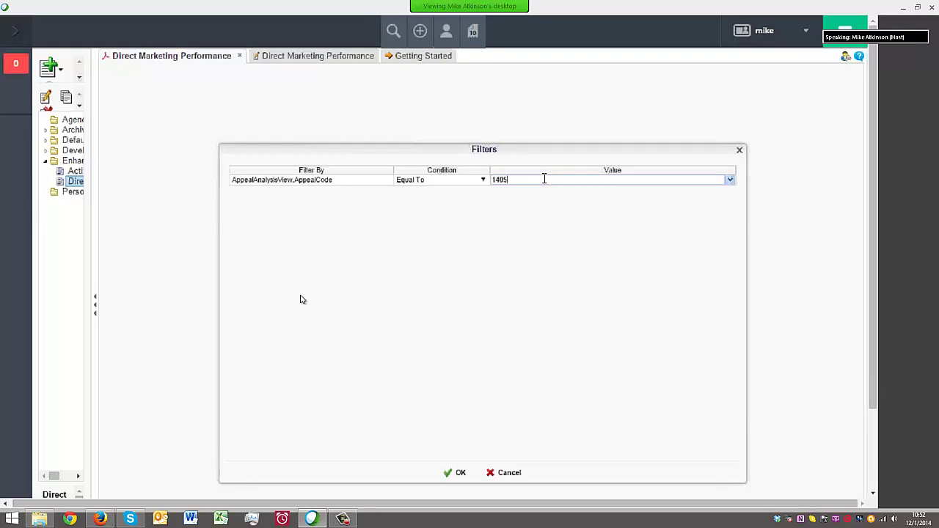
{"action": "type", "text": "FE"}
{"action": "key", "text": "Return"}
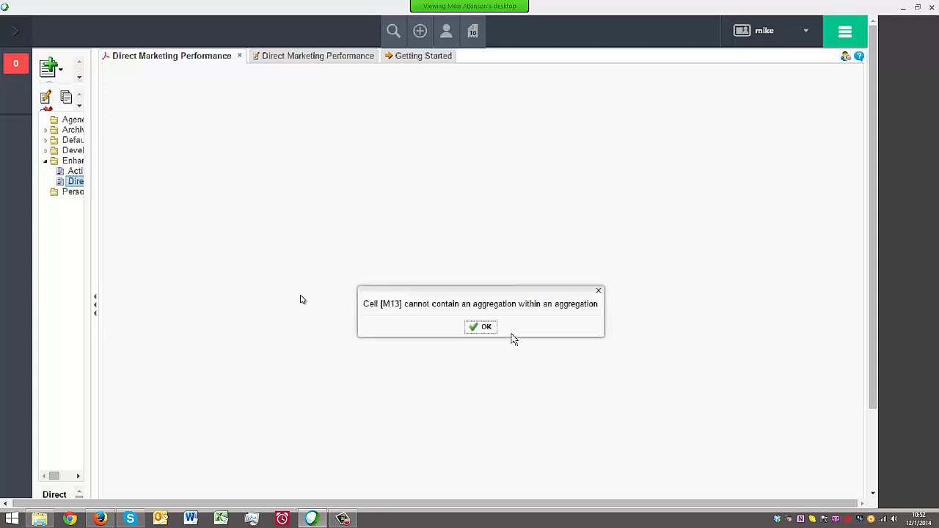
{"action": "left_click", "coordinate": [482, 329]}
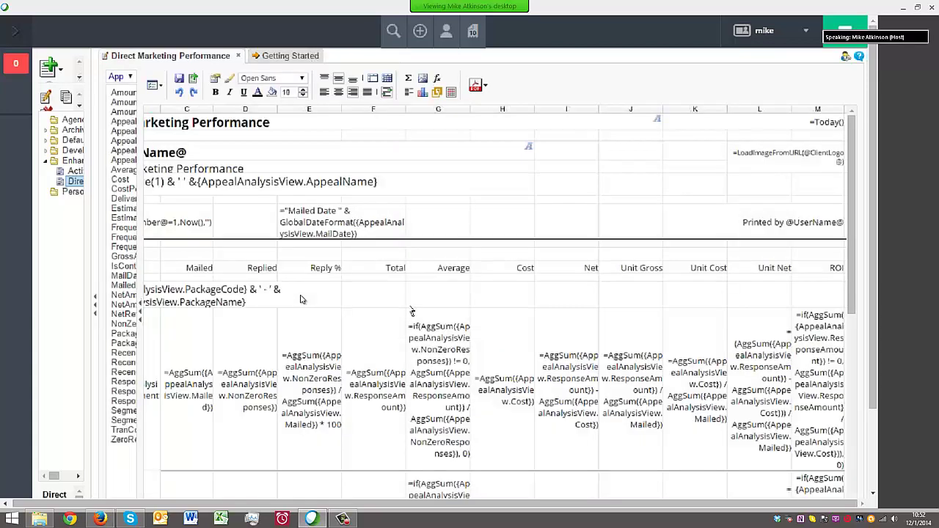
{"action": "left_click", "coordinate": [808, 339]}
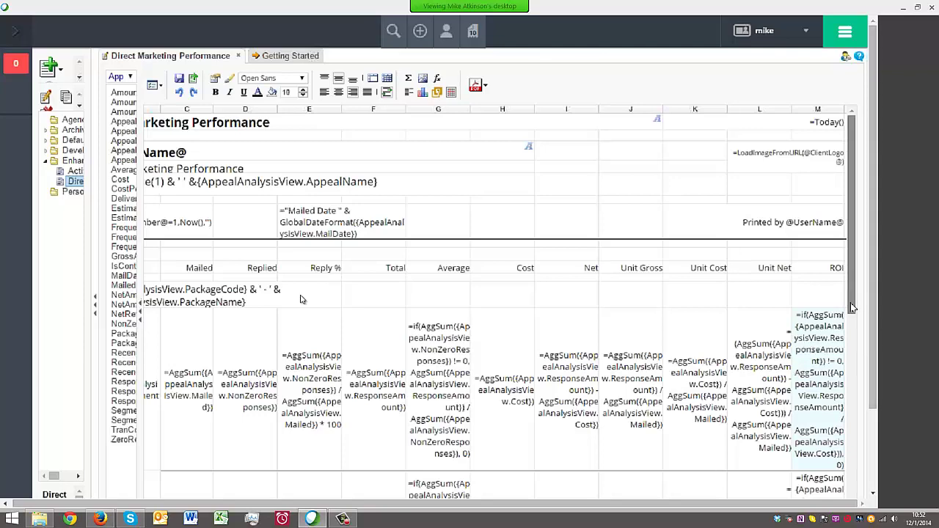
{"action": "left_click_drag", "start_coordinate": [860, 311], "coordinate": [871, 370]}
Edit the ROI formula to re-space the '/' before AggSum(Cost) and save it
{"action": "right_click", "coordinate": [805, 278]}
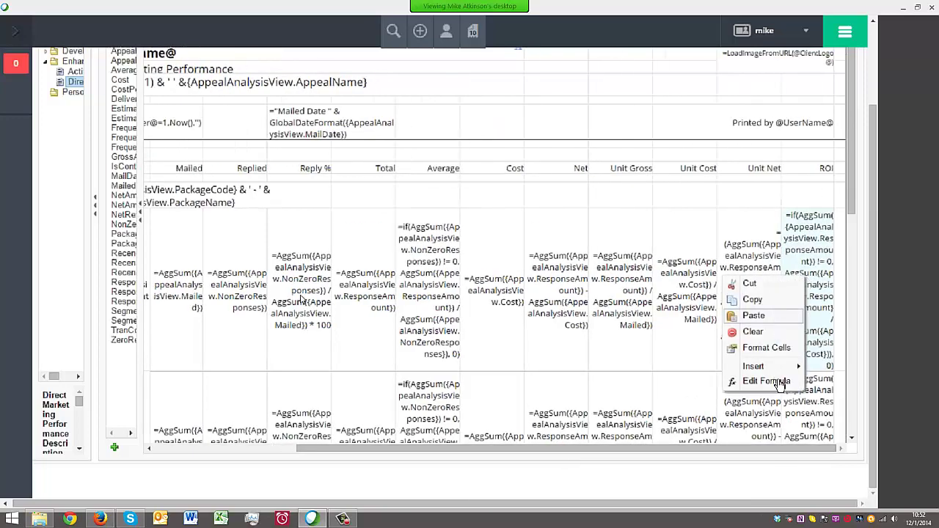
{"action": "left_click", "coordinate": [779, 382]}
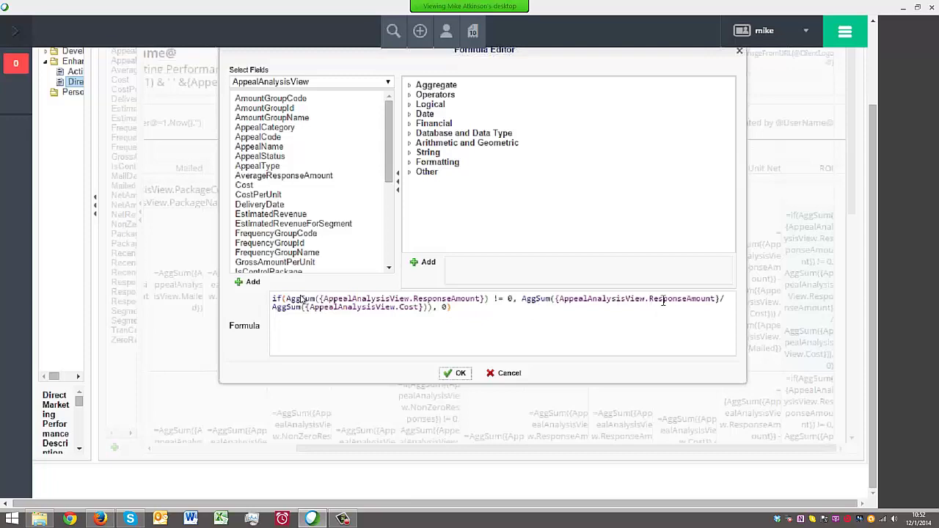
{"action": "left_click", "coordinate": [518, 299]}
{"action": "left_click", "coordinate": [721, 299]}
{"action": "type", "text": "/"}
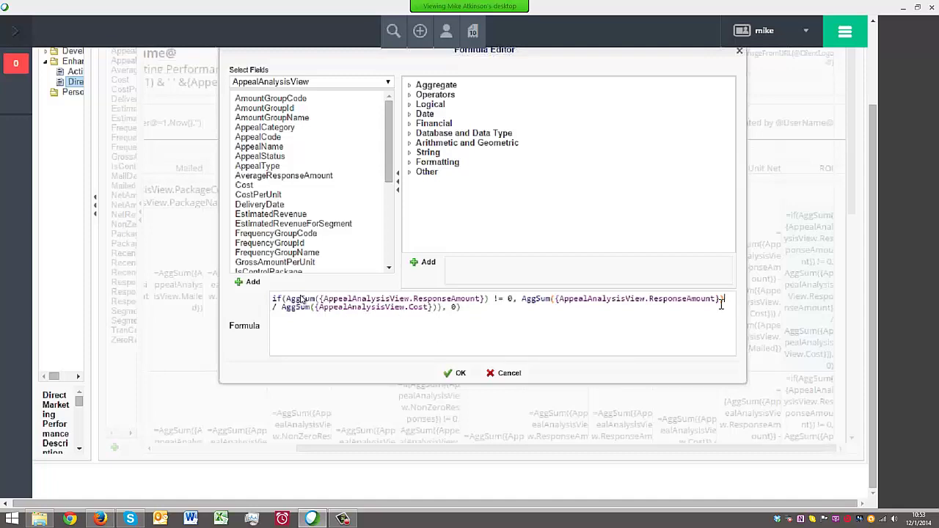
{"action": "left_click", "coordinate": [456, 374]}
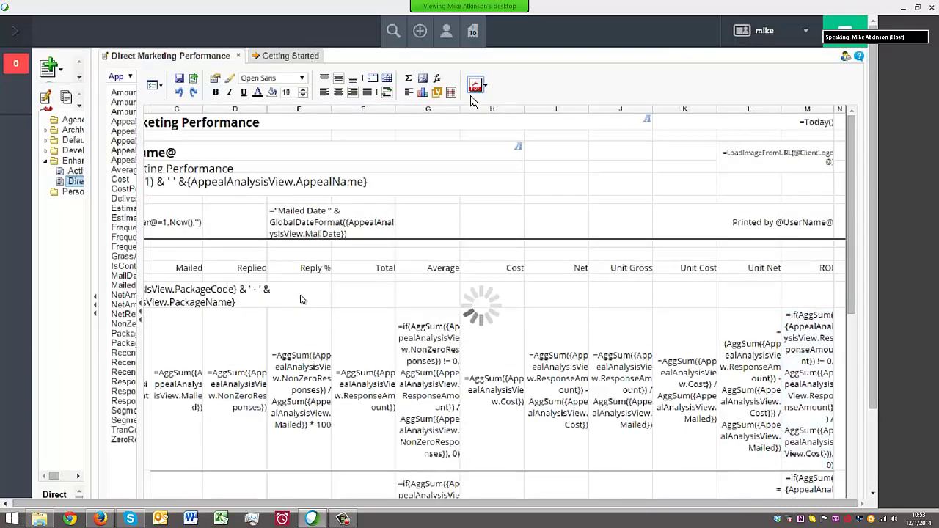
Run the report as a PDF for appeal 1405fd, note the ROI column's unbalanced ')' error, then close it
{"action": "left_click", "coordinate": [550, 179]}
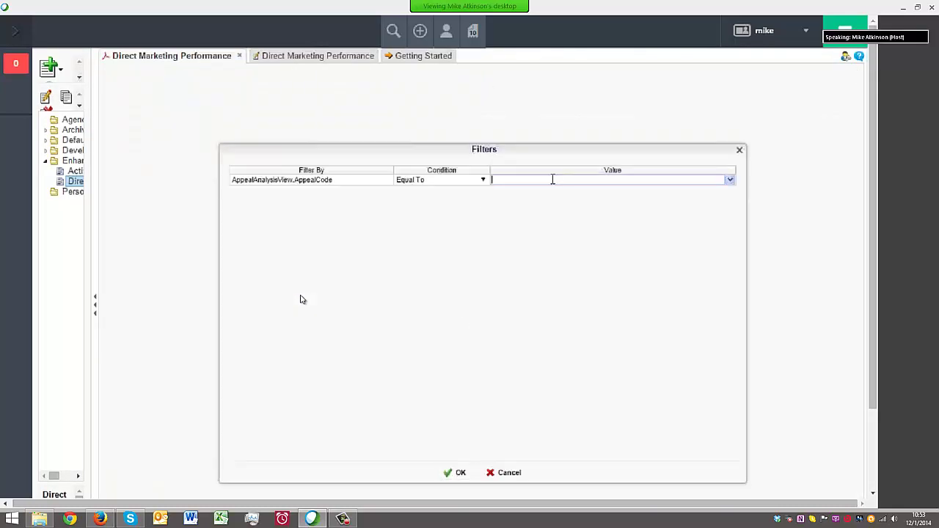
{"action": "type", "text": "1405fd"}
{"action": "left_click", "coordinate": [461, 472]}
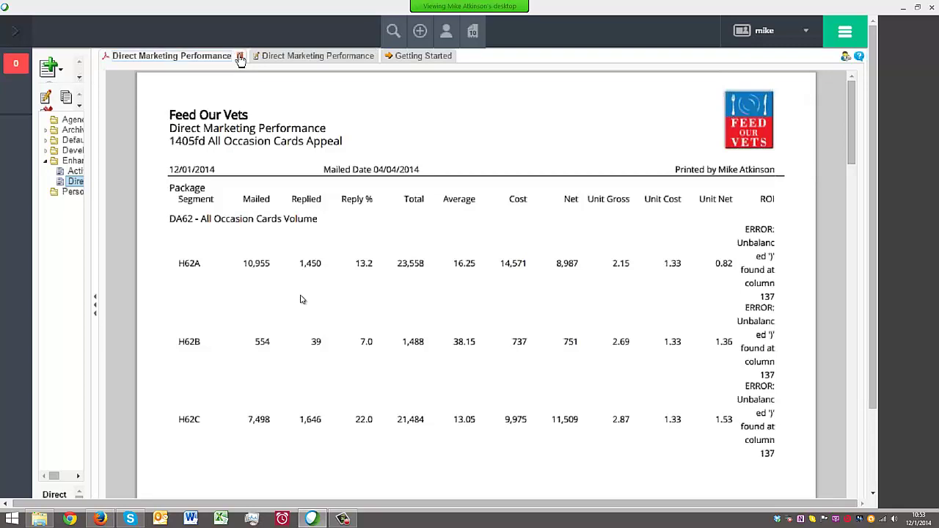
{"action": "left_click", "coordinate": [240, 57]}
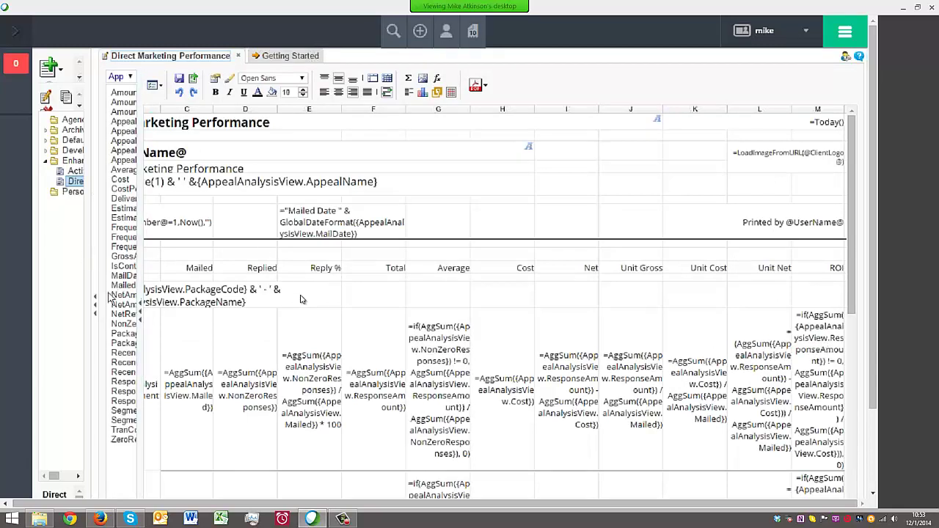
Resize the report tree panel to show more columns and scroll back to the top of the folders
{"action": "left_click_drag", "start_coordinate": [94, 233], "coordinate": [232, 233]}
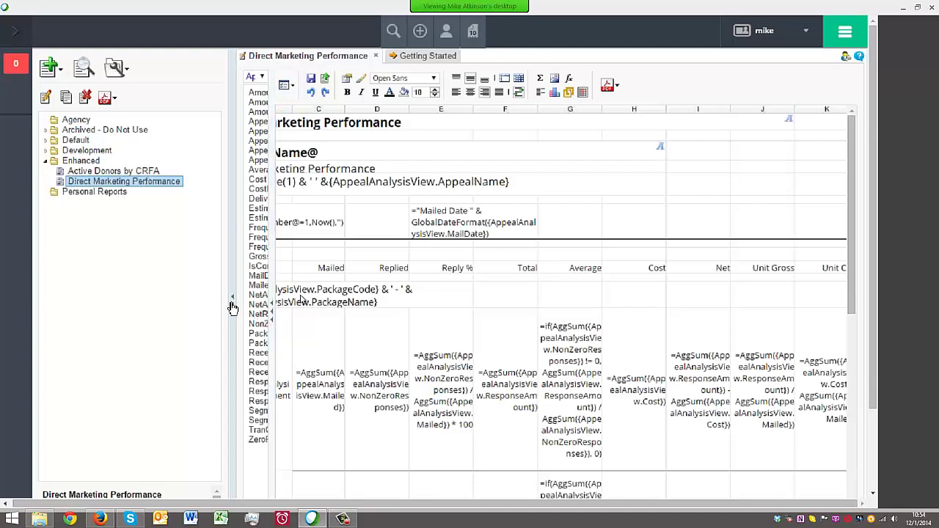
{"action": "left_click_drag", "start_coordinate": [231, 269], "coordinate": [283, 278]}
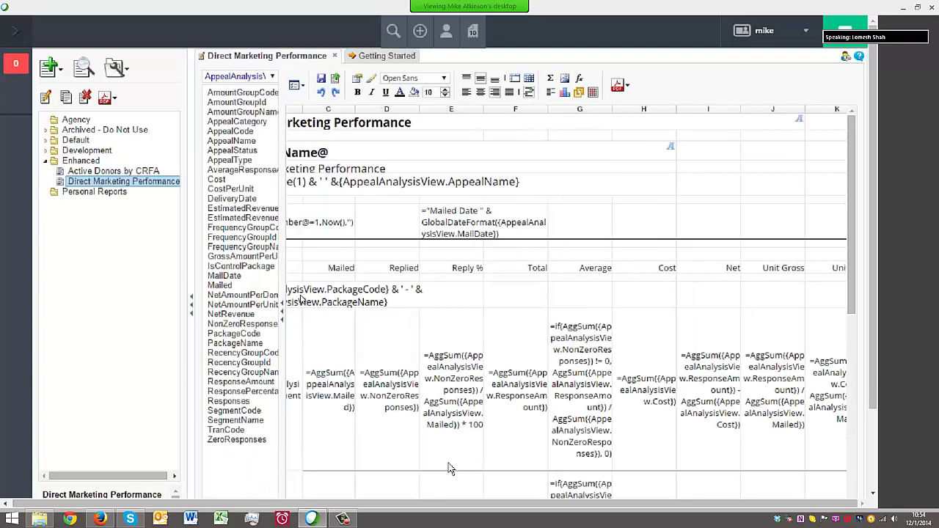
{"action": "left_click_drag", "start_coordinate": [874, 339], "coordinate": [874, 421]}
{"action": "left_click", "coordinate": [310, 450]}
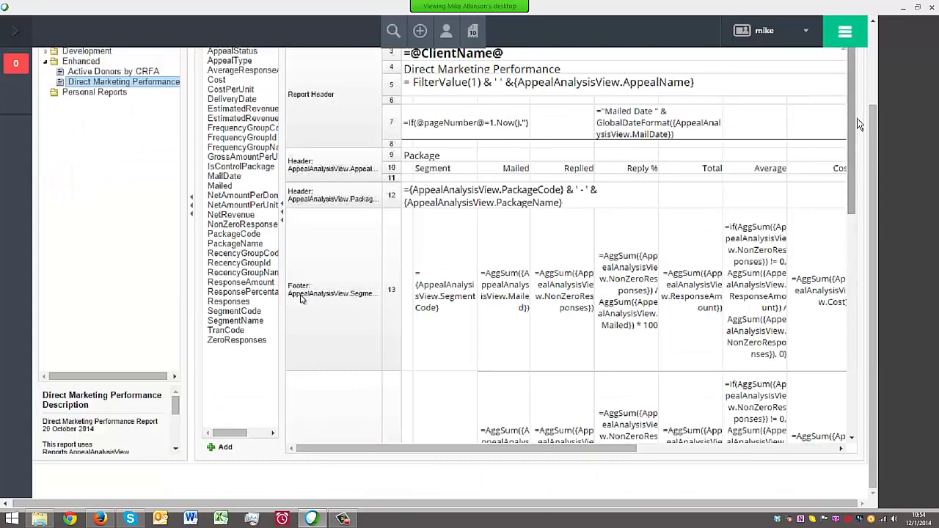
{"action": "scroll", "coordinate": [874, 121], "scroll_direction": "up", "scroll_amount": 3}
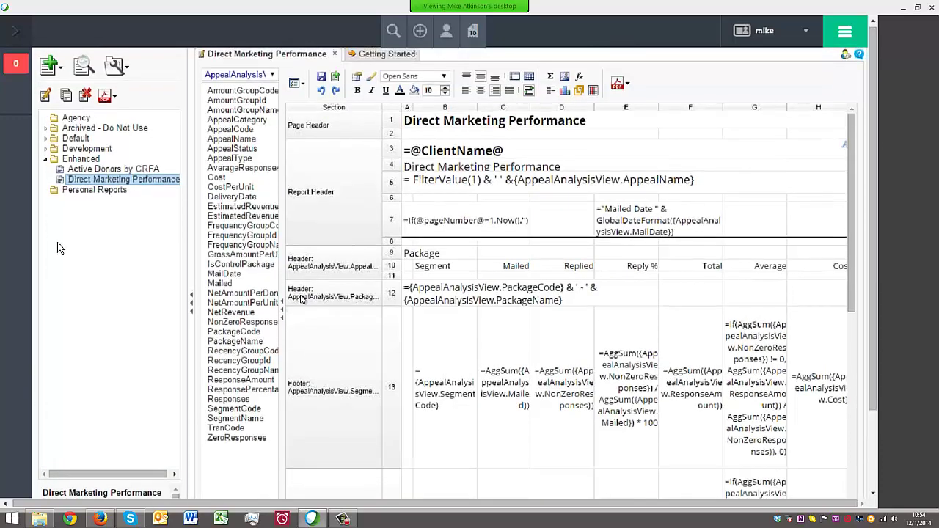
Collapse Enhanced, expand Development and the developer's personal subfolder, and select Template B Portrait
{"action": "left_click", "coordinate": [46, 160]}
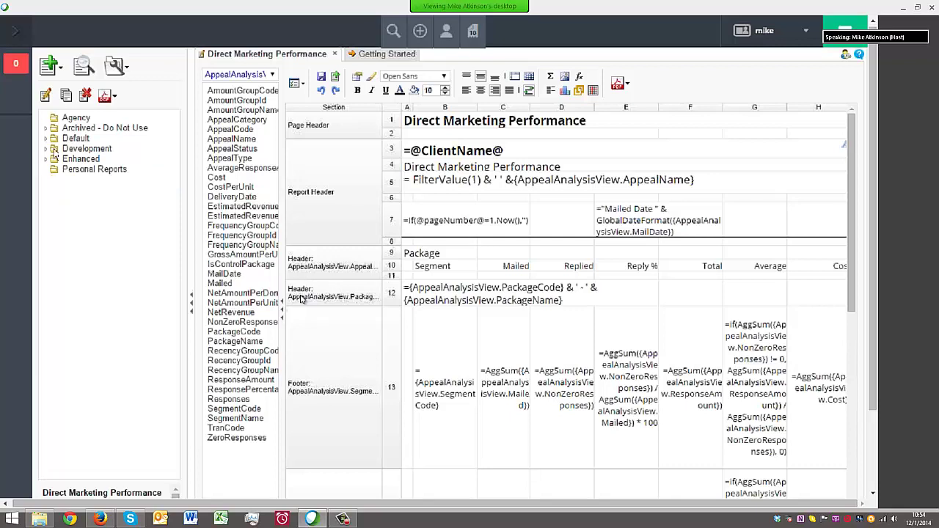
{"action": "left_click_drag", "start_coordinate": [192, 272], "coordinate": [156, 271]}
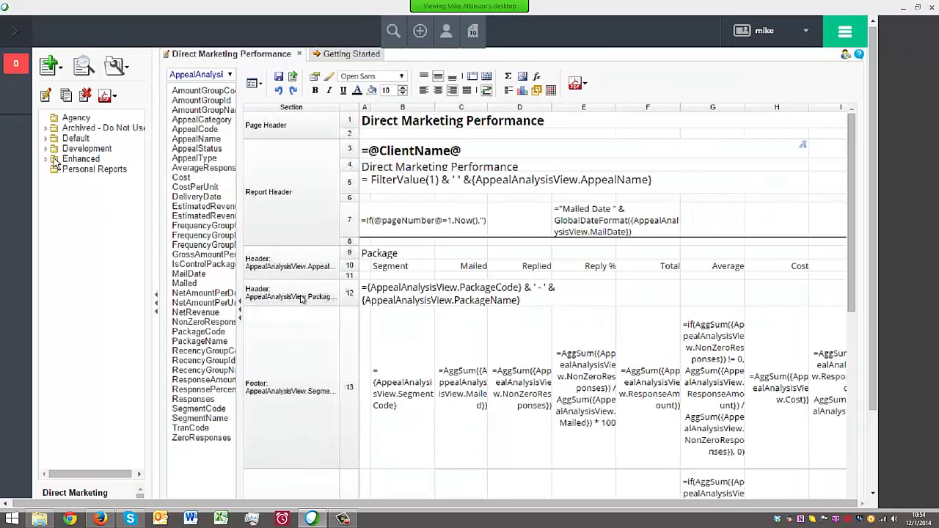
{"action": "left_click", "coordinate": [46, 149]}
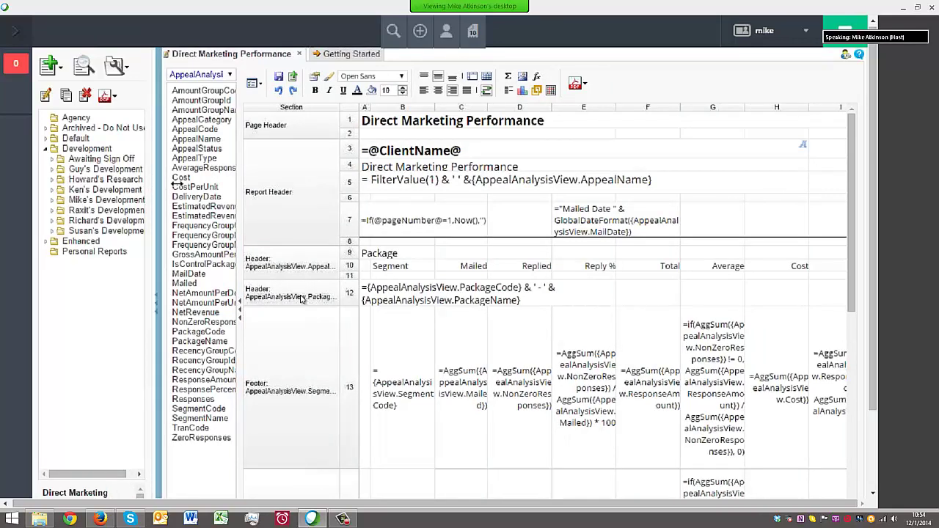
{"action": "left_click_drag", "start_coordinate": [176, 185], "coordinate": [218, 184]}
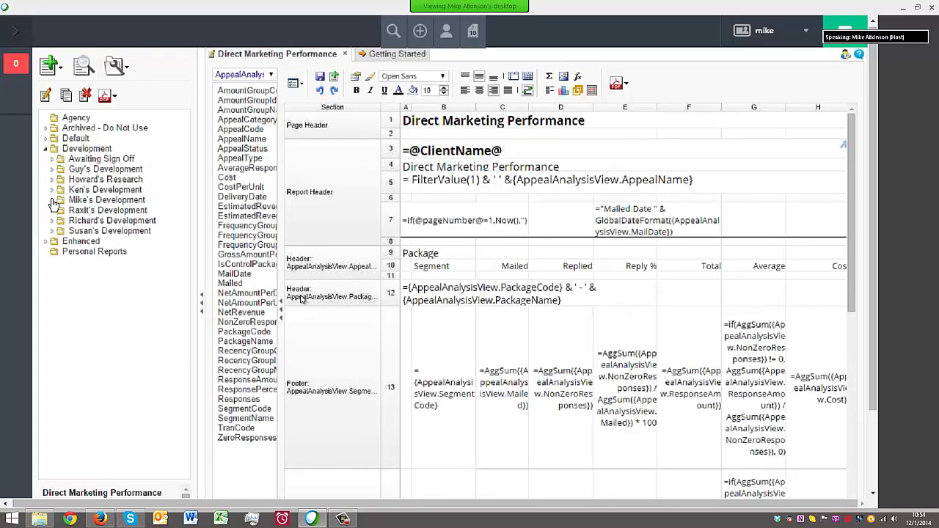
{"action": "left_click", "coordinate": [52, 200]}
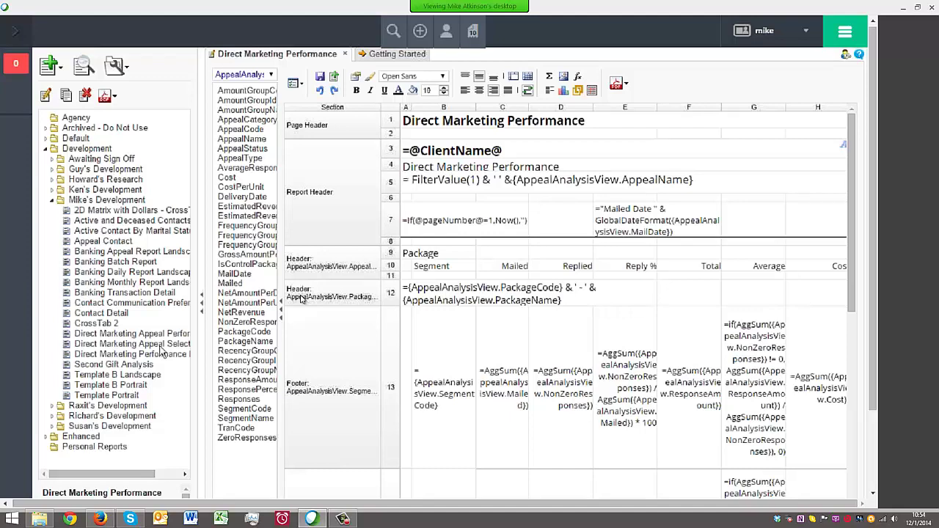
{"action": "left_click", "coordinate": [109, 385]}
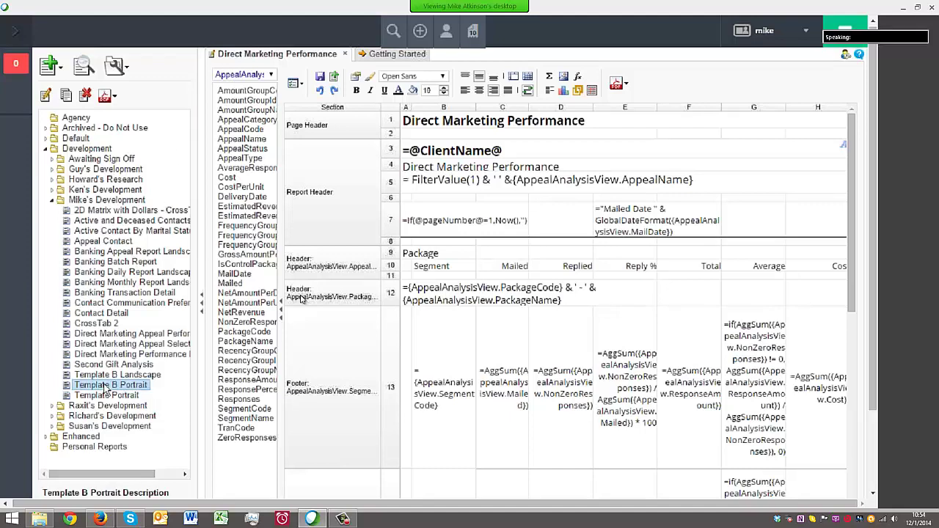
Close Direct Marketing Performance and open Template B Portrait in the designer, widening the grid to columns I–K
{"action": "left_click", "coordinate": [345, 55]}
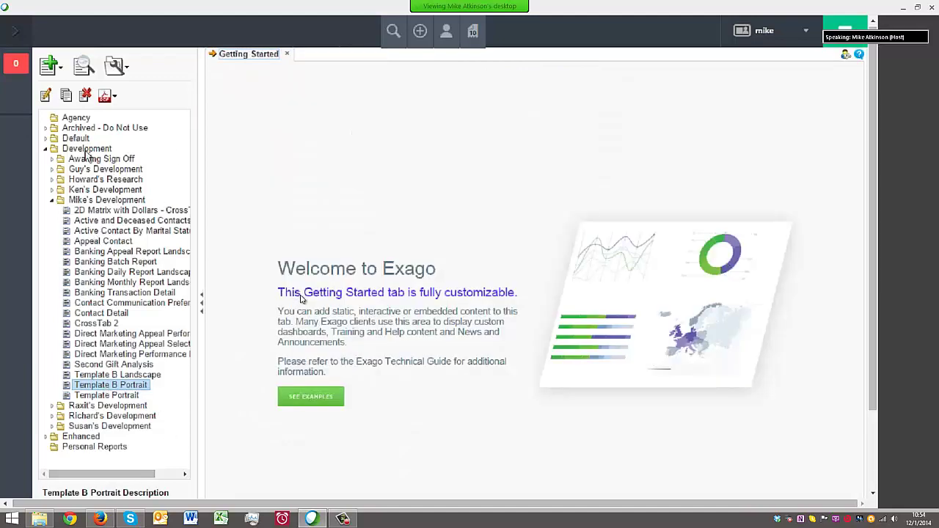
{"action": "left_click", "coordinate": [104, 96]}
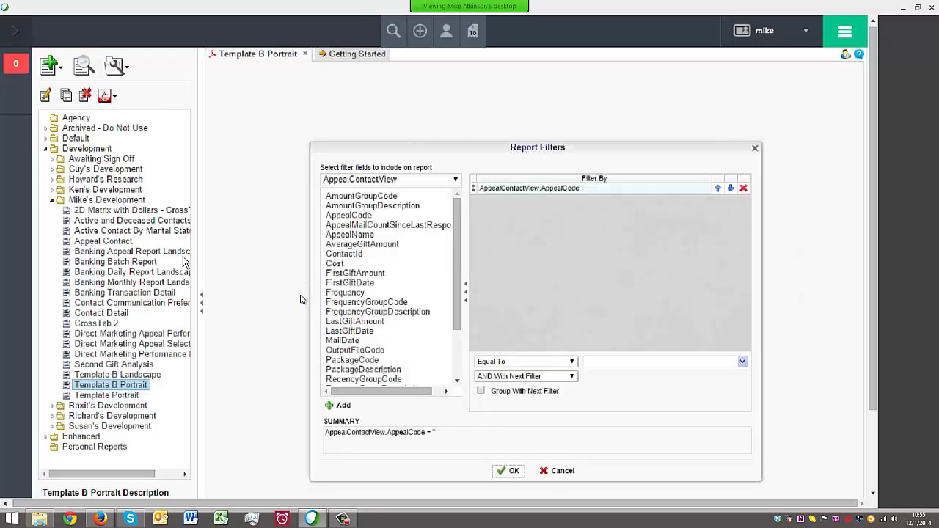
{"action": "left_click", "coordinate": [572, 470]}
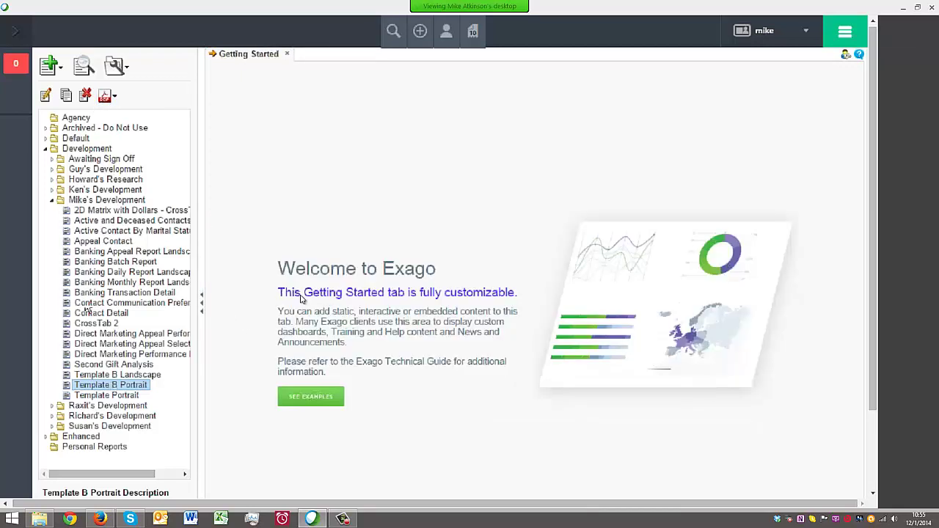
{"action": "left_click", "coordinate": [46, 96]}
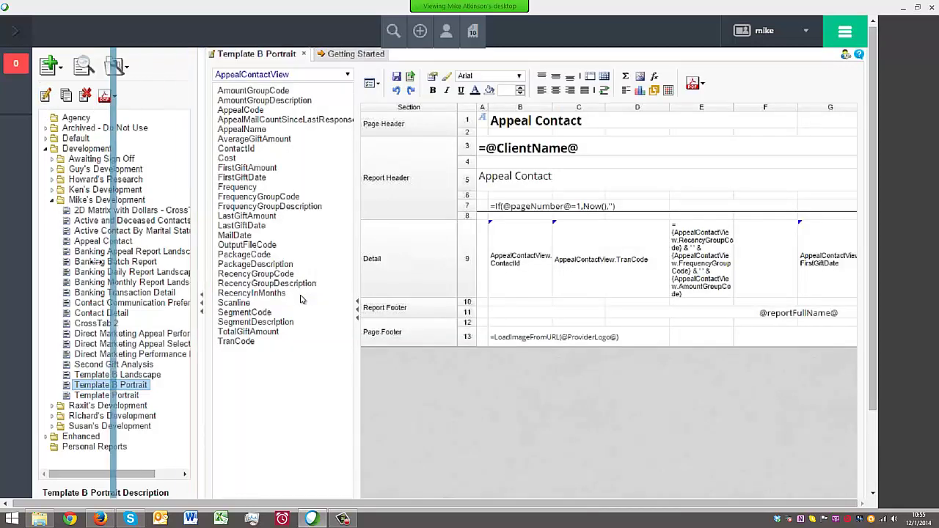
{"action": "left_click_drag", "start_coordinate": [258, 261], "coordinate": [100, 261]}
Run Template B Portrait as a PDF with AppealCode 1405FD, cancel it, and return to the designer
{"action": "left_click", "coordinate": [434, 83]}
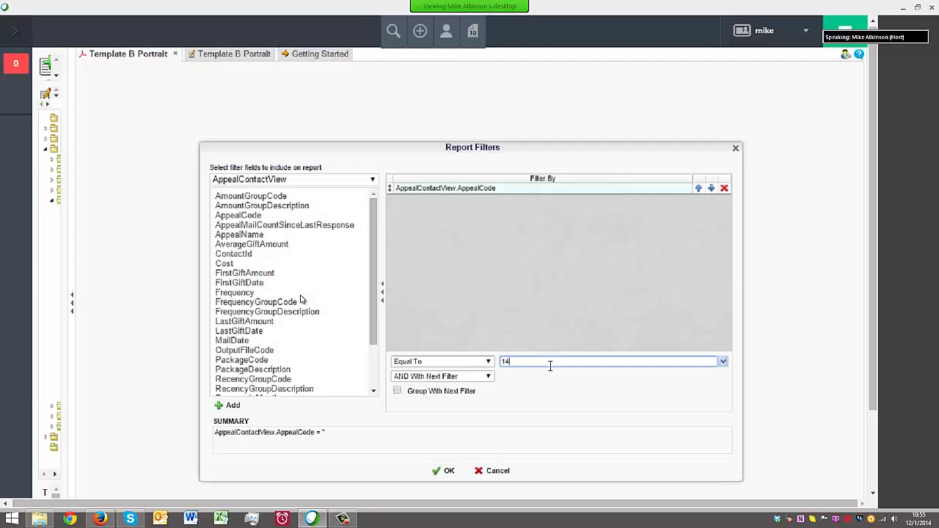
{"action": "left_click", "coordinate": [549, 363]}
{"action": "type", "text": "1405FD"}
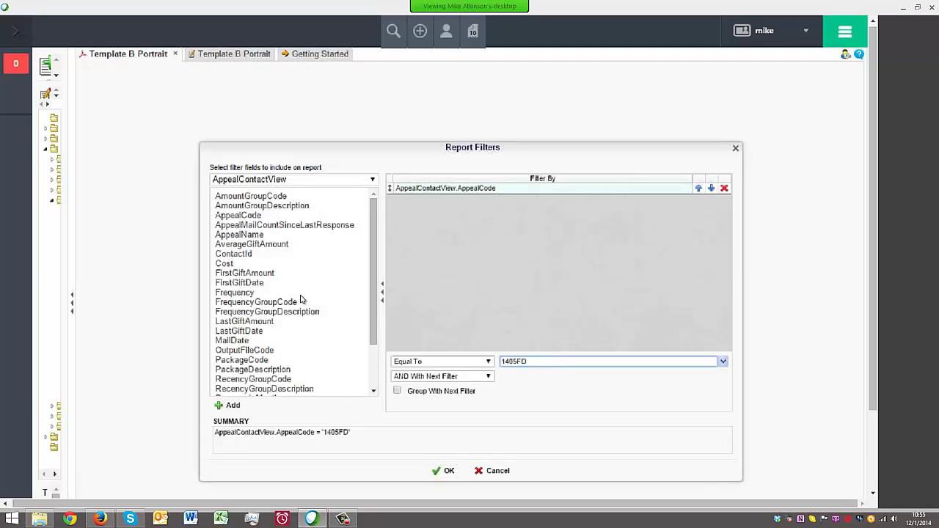
{"action": "left_click", "coordinate": [445, 470]}
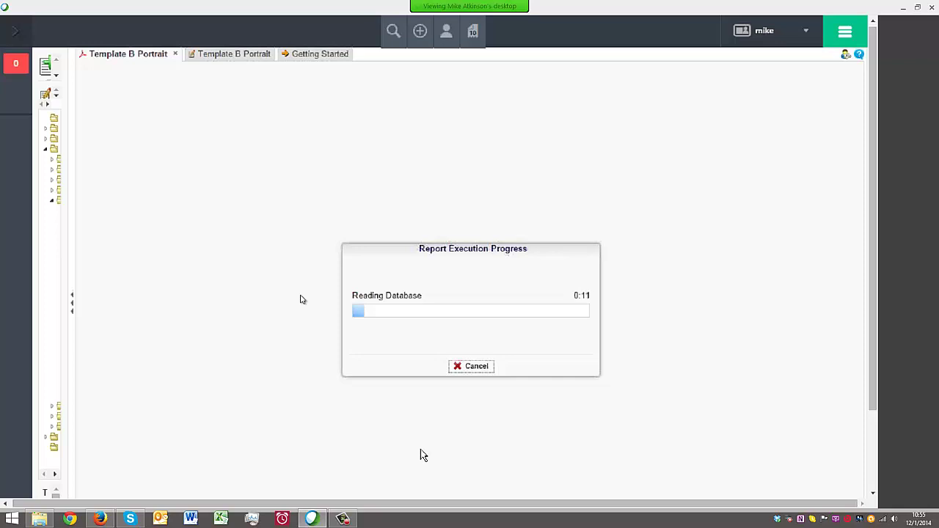
{"action": "left_click", "coordinate": [476, 366]}
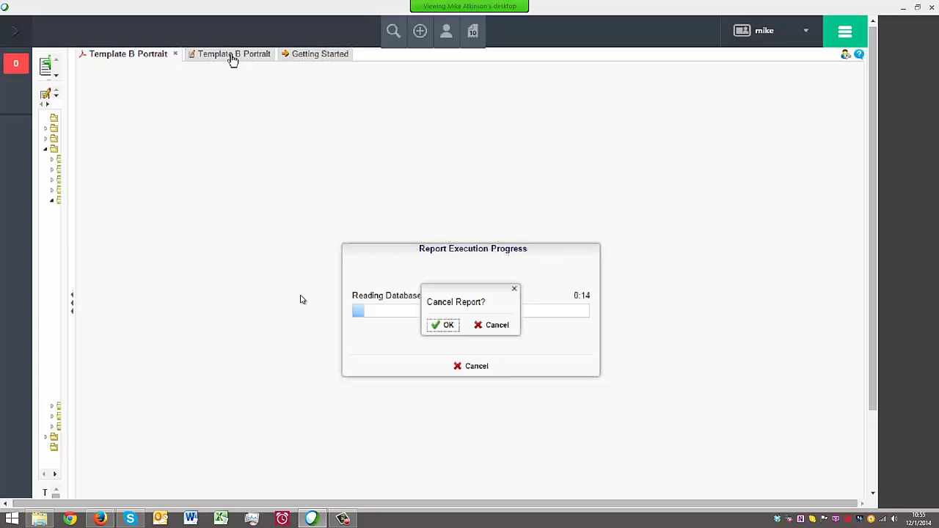
{"action": "left_click", "coordinate": [231, 58]}
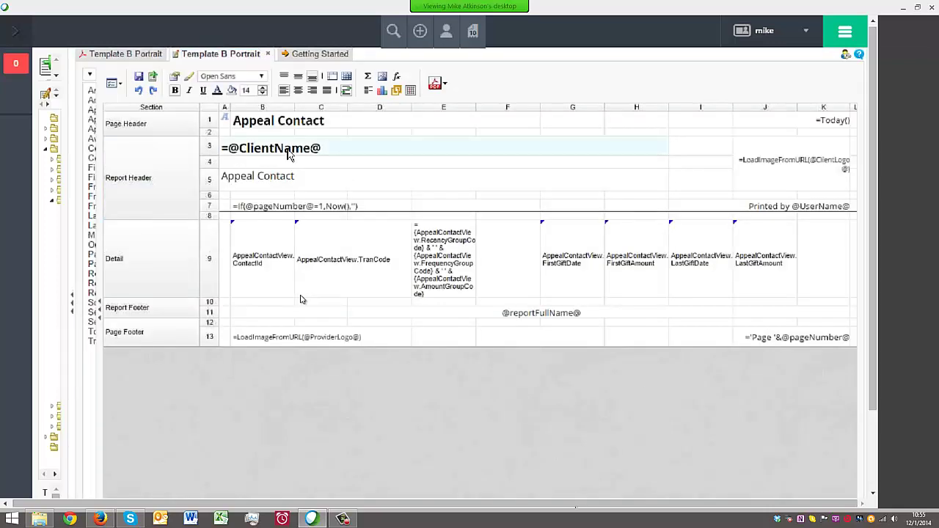
{"action": "left_click", "coordinate": [808, 187]}
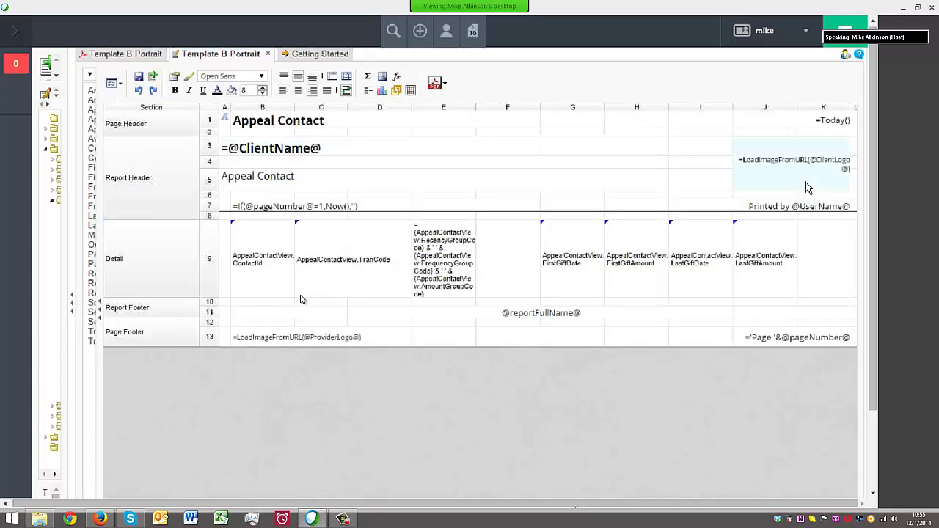
{"action": "left_click", "coordinate": [329, 188]}
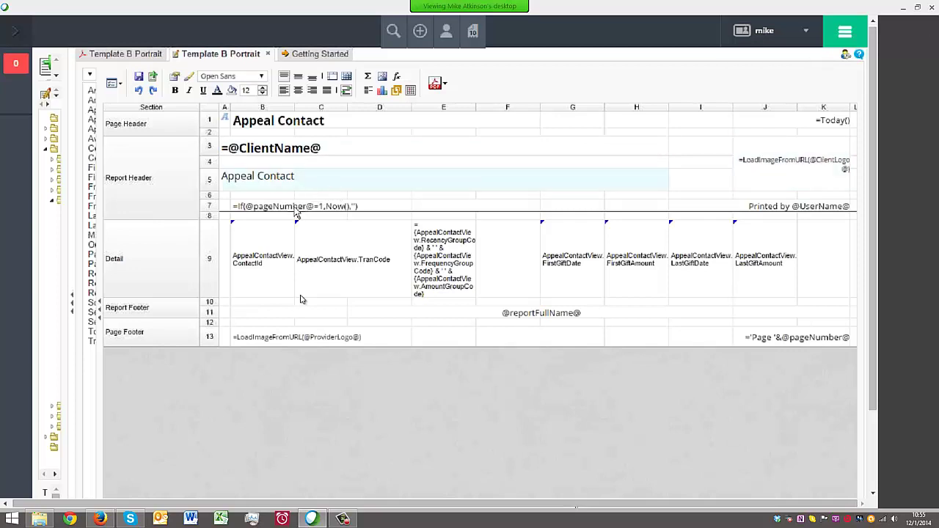
{"action": "left_click", "coordinate": [292, 208]}
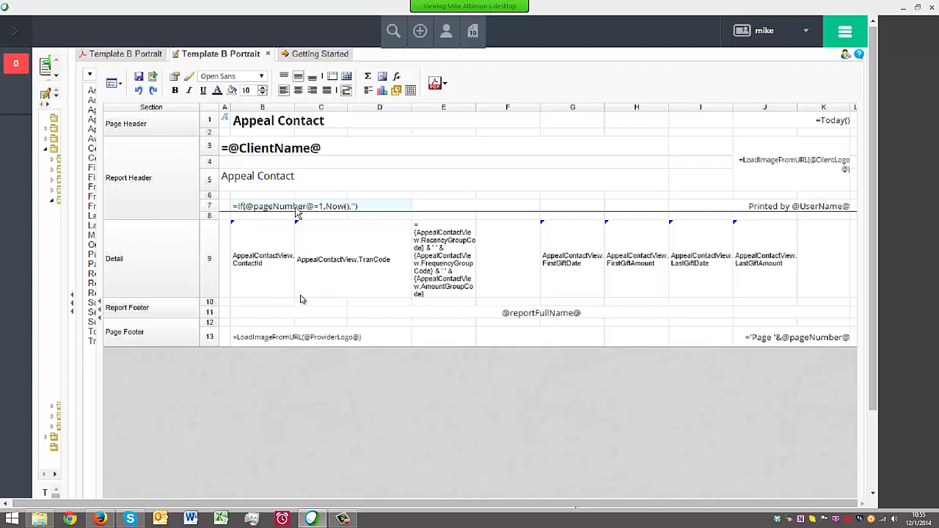
{"action": "left_click", "coordinate": [755, 208]}
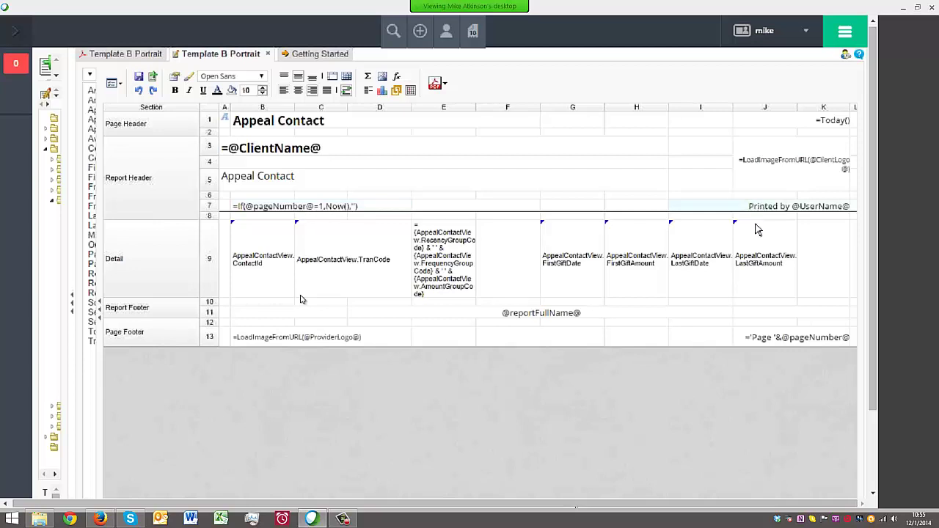
{"action": "right_click", "coordinate": [173, 312]}
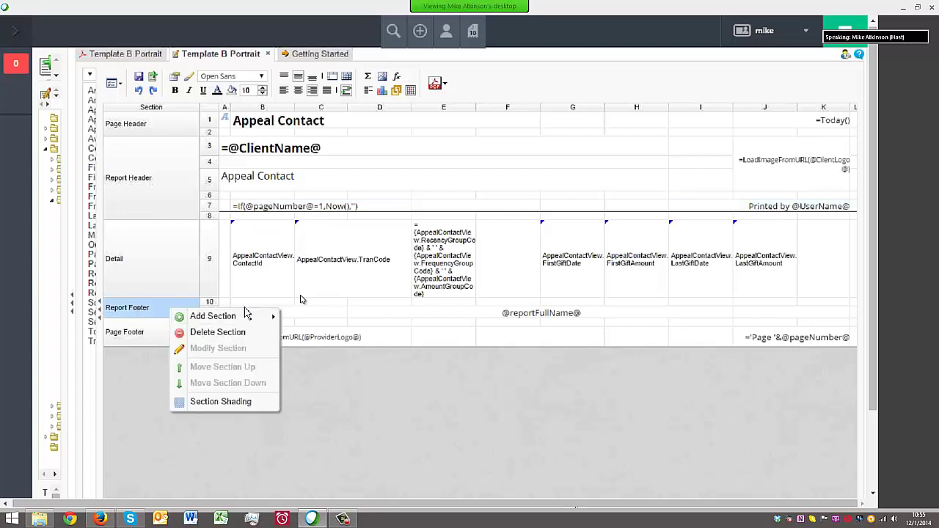
{"action": "left_click", "coordinate": [587, 316]}
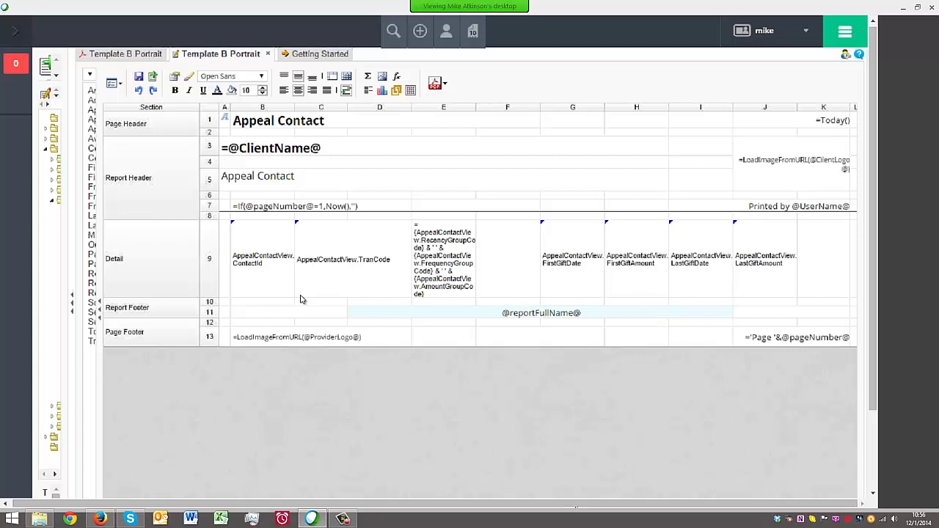
{"action": "left_click", "coordinate": [255, 338]}
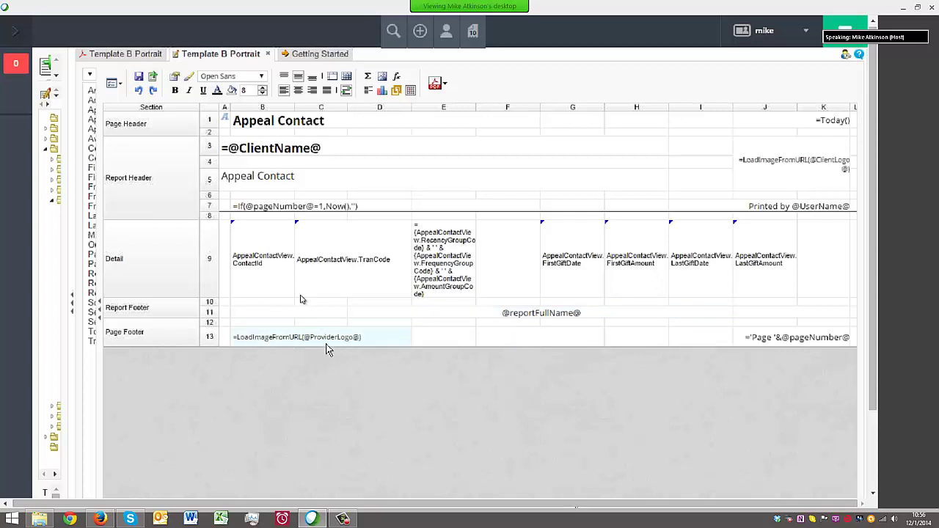
{"action": "left_click", "coordinate": [775, 339]}
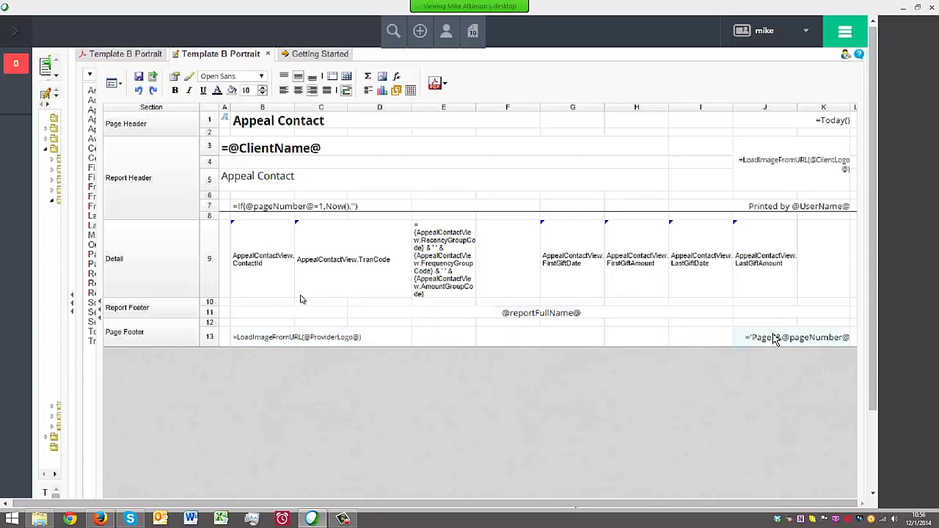
{"action": "right_click", "coordinate": [178, 125]}
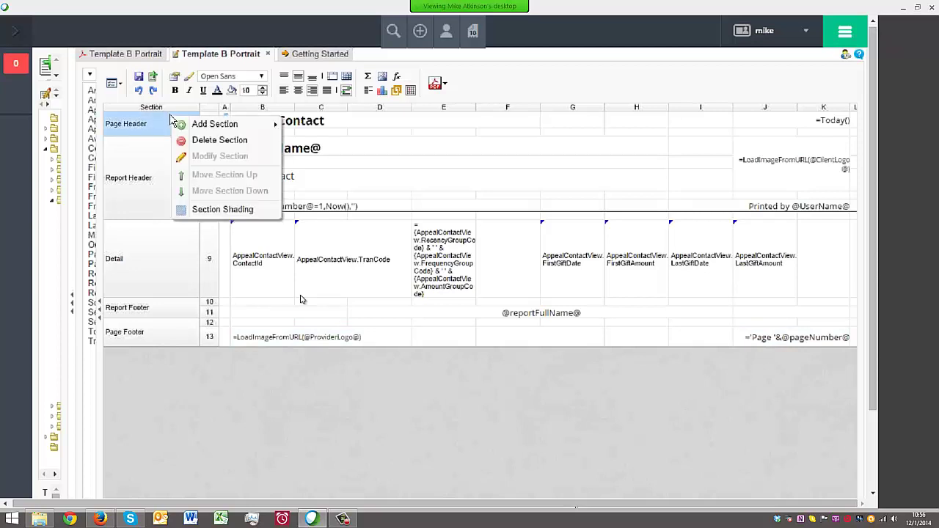
{"action": "left_click", "coordinate": [379, 127]}
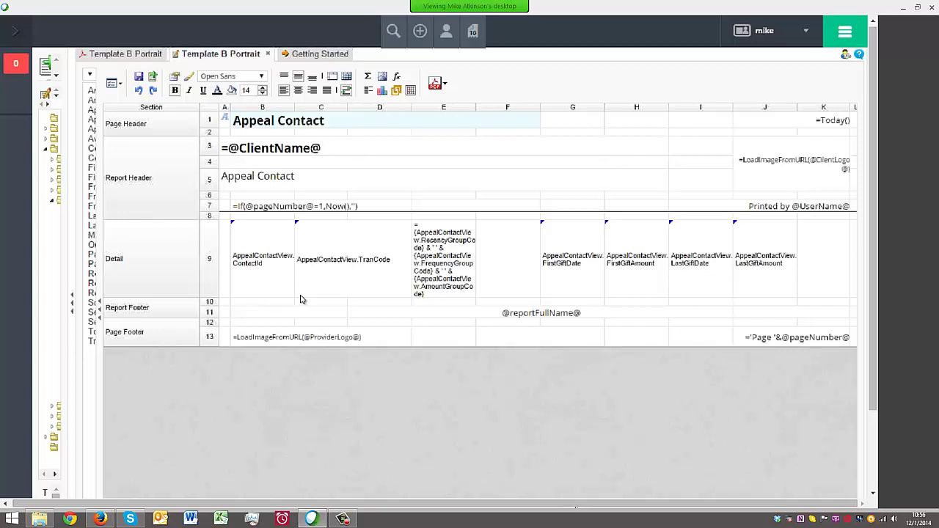
{"action": "right_click", "coordinate": [274, 108]}
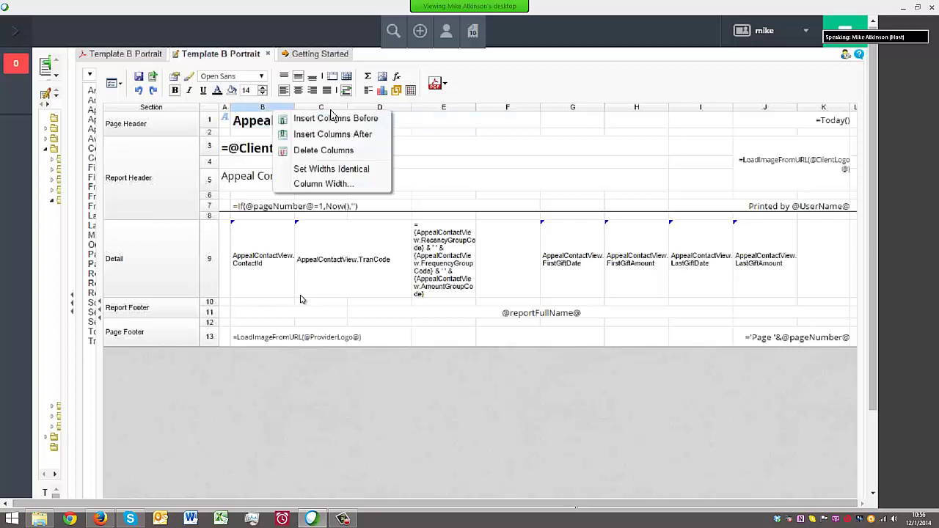
{"action": "right_click", "coordinate": [379, 109]}
{"action": "right_click", "coordinate": [444, 109]}
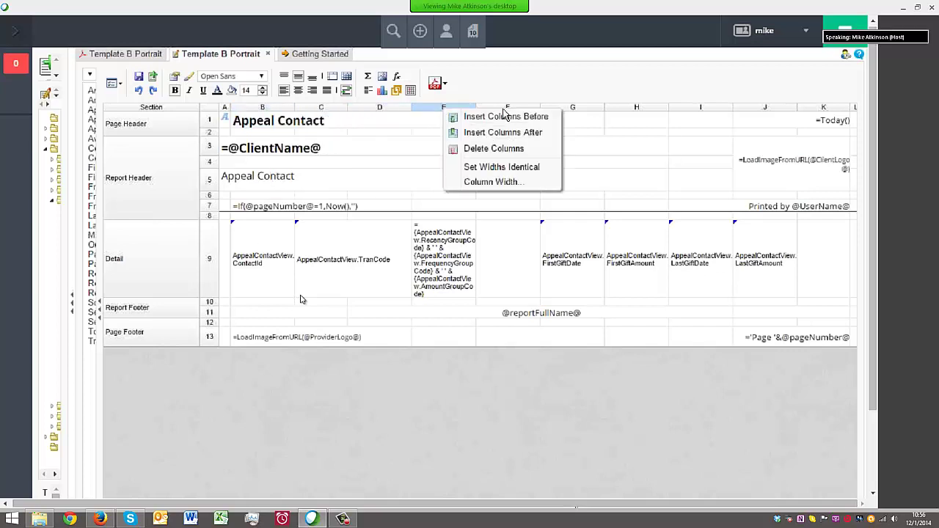
{"action": "right_click", "coordinate": [585, 111]}
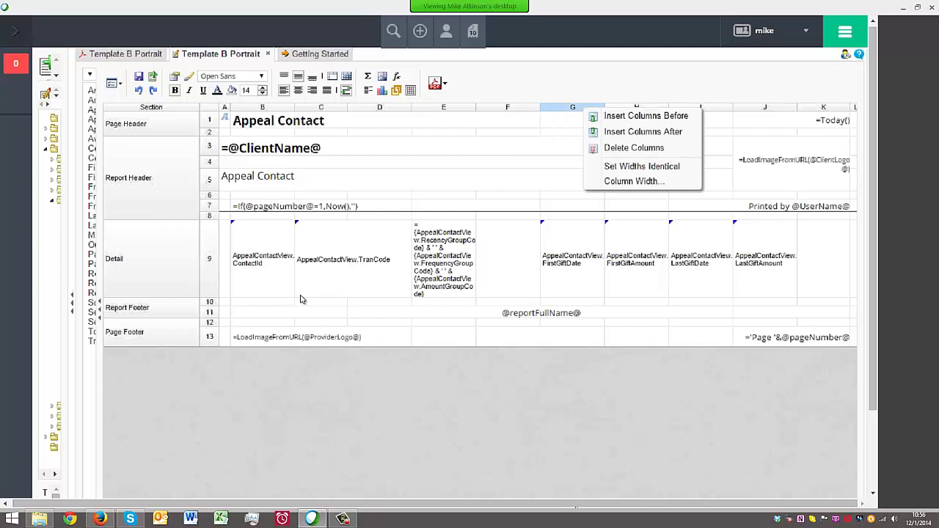
{"action": "right_click", "coordinate": [725, 110]}
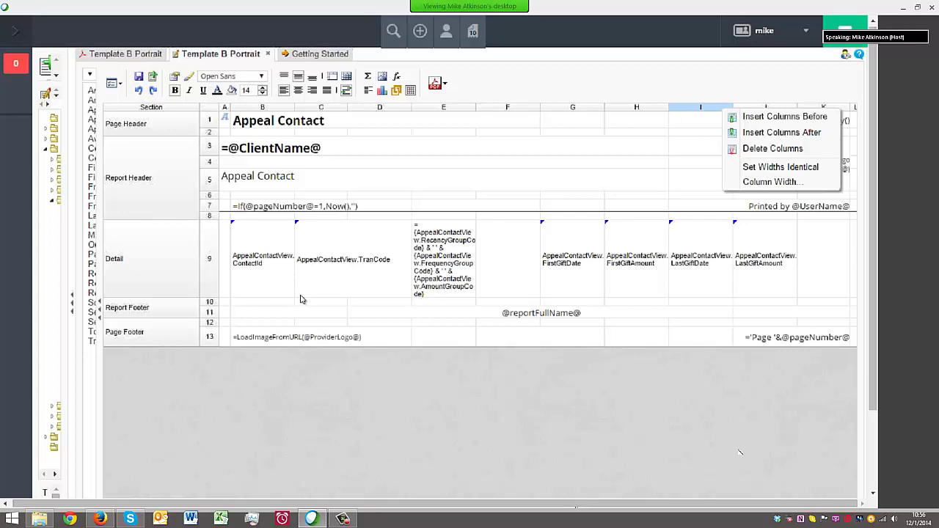
{"action": "left_click", "coordinate": [679, 410]}
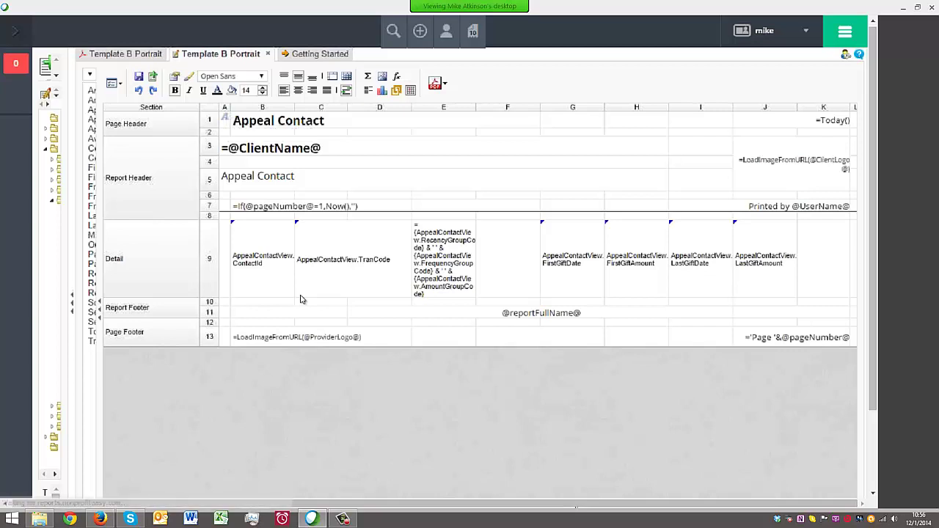
{"action": "left_click_drag", "start_coordinate": [567, 504], "coordinate": [622, 505]}
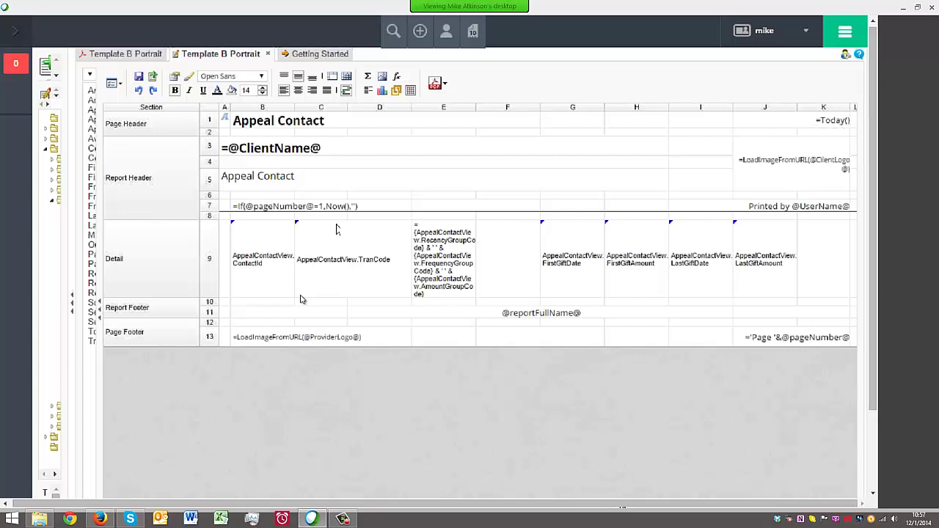
{"action": "left_click", "coordinate": [383, 224]}
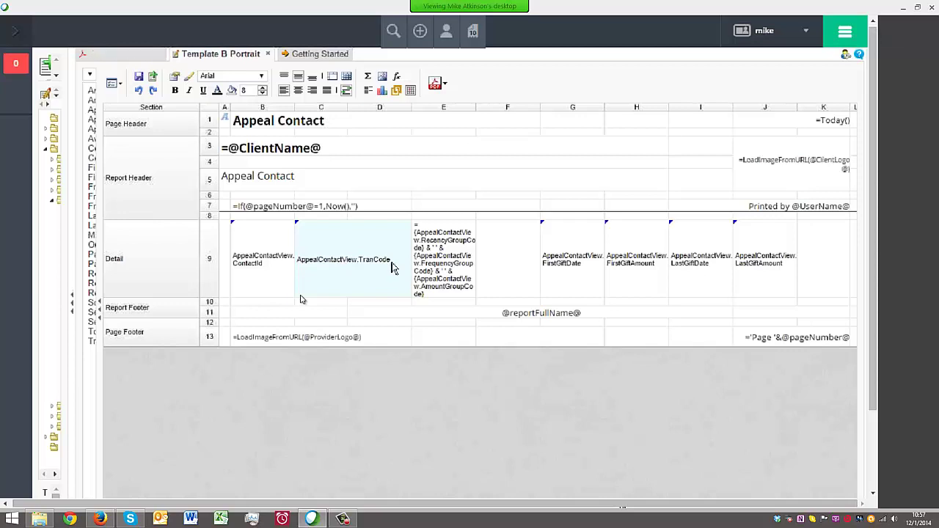
{"action": "left_click", "coordinate": [348, 78]}
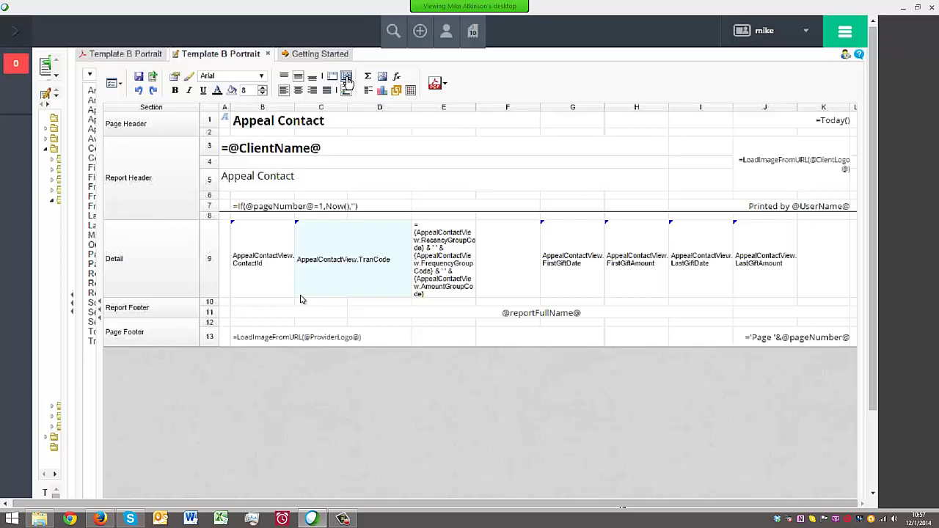
{"action": "left_click", "coordinate": [321, 262]}
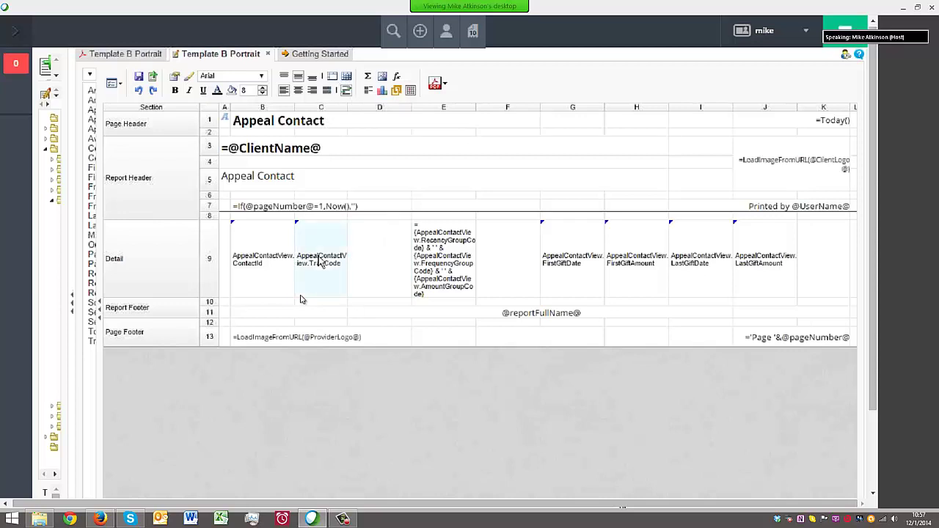
{"action": "left_click", "coordinate": [376, 256]}
{"action": "left_click", "coordinate": [324, 252]}
{"action": "left_click", "coordinate": [384, 250], "text": "shift"}
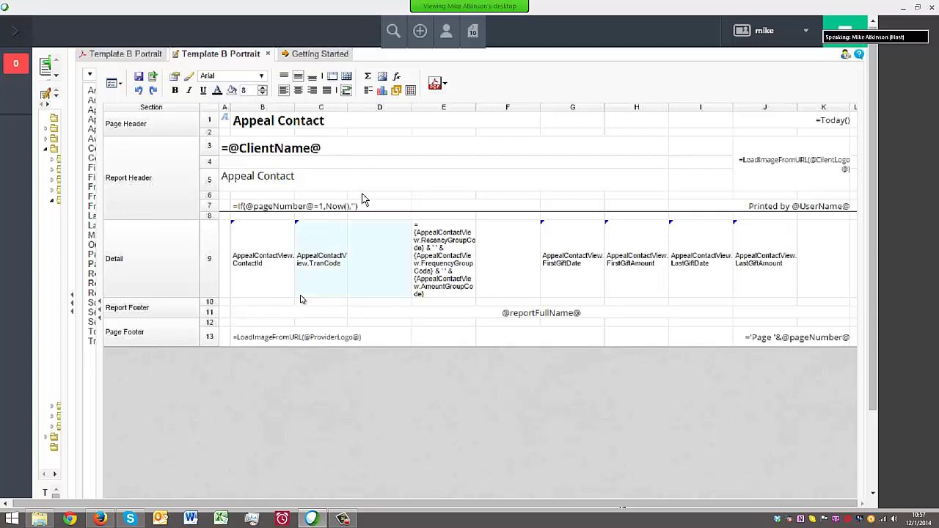
{"action": "left_click", "coordinate": [332, 76]}
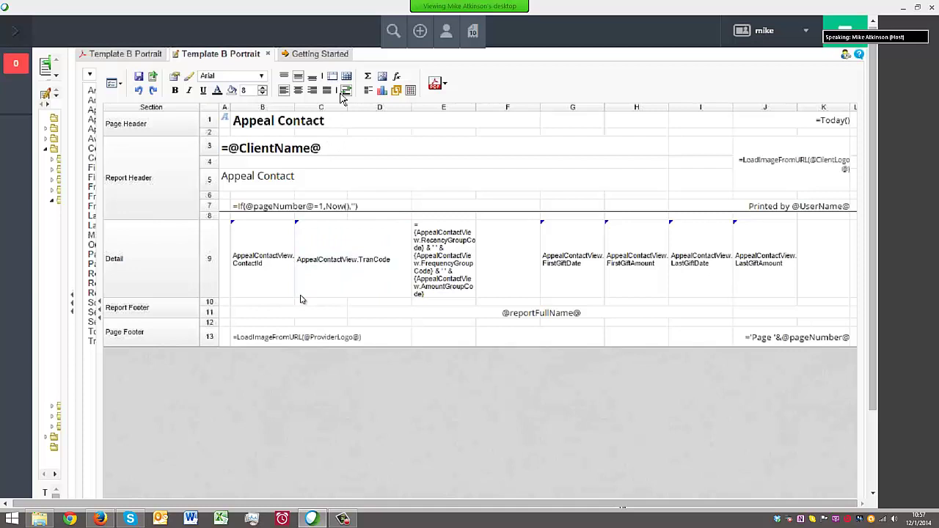
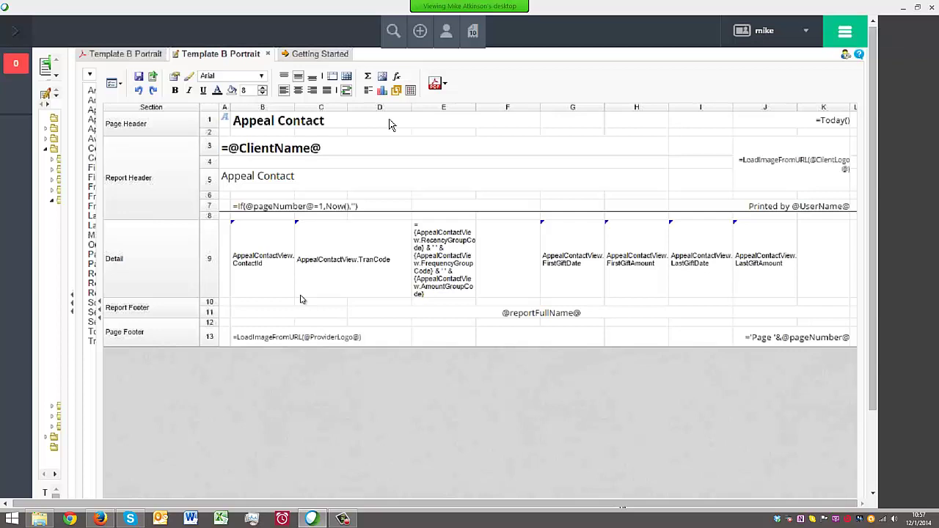
Merge Detail cells E9 and F9 into one cell and widen the side panel to show fields
{"action": "mouse_move", "coordinate": [353, 108]}
{"action": "left_click_drag", "start_coordinate": [449, 257], "coordinate": [521, 259]}
{"action": "left_click", "coordinate": [333, 77]}
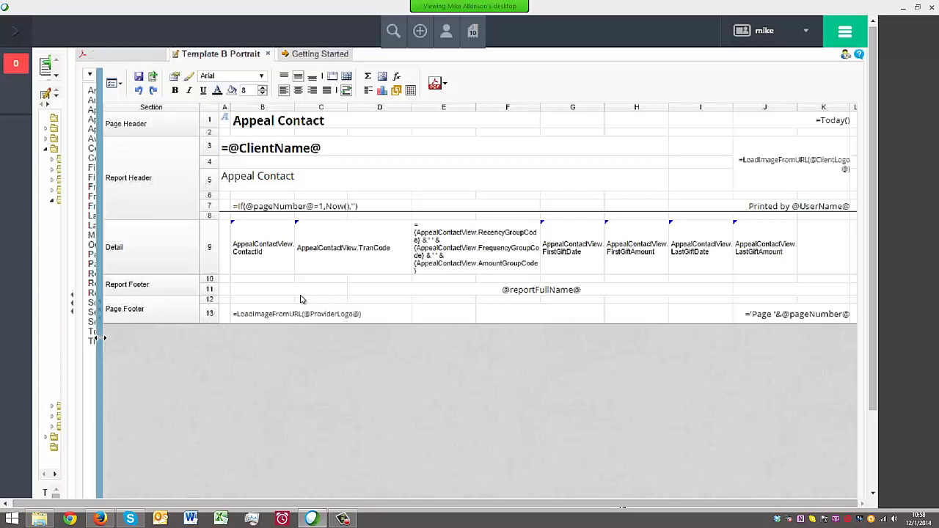
{"action": "left_click_drag", "start_coordinate": [101, 339], "coordinate": [180, 356]}
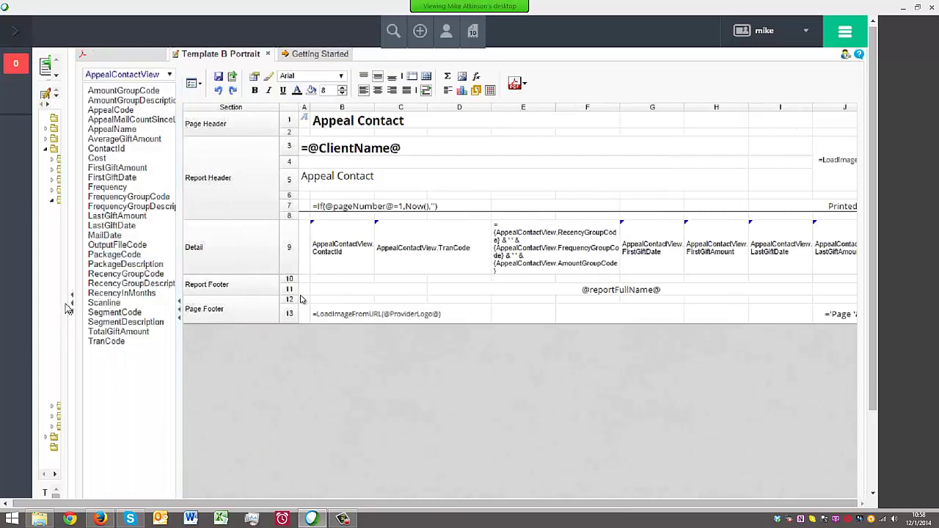
Start a new Standard report named with the user's first name plus "'s Report", then go to Categories
{"action": "left_click_drag", "start_coordinate": [65, 308], "coordinate": [184, 352]}
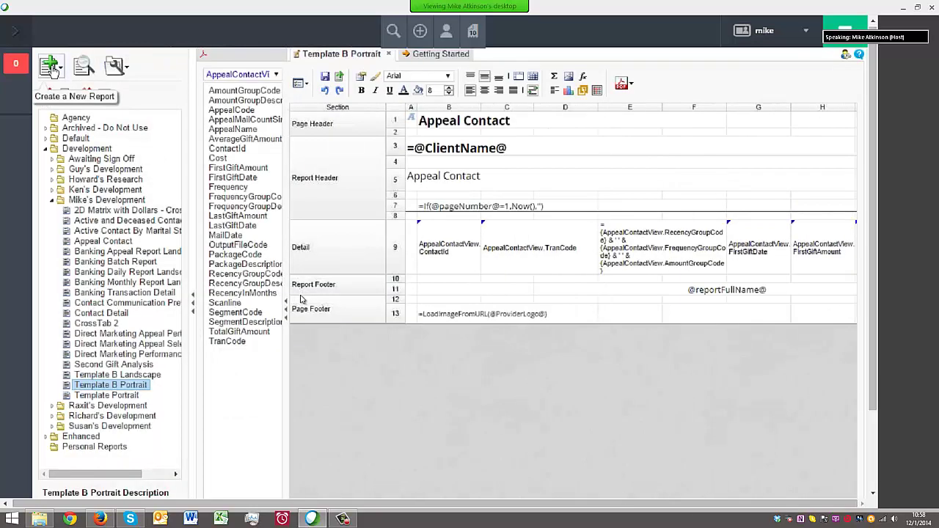
{"action": "left_click", "coordinate": [50, 68]}
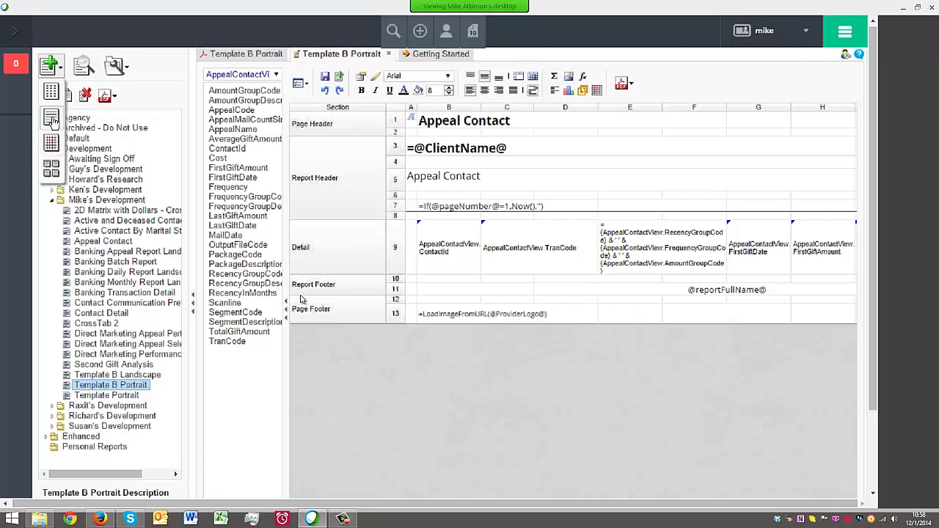
{"action": "left_click", "coordinate": [50, 119]}
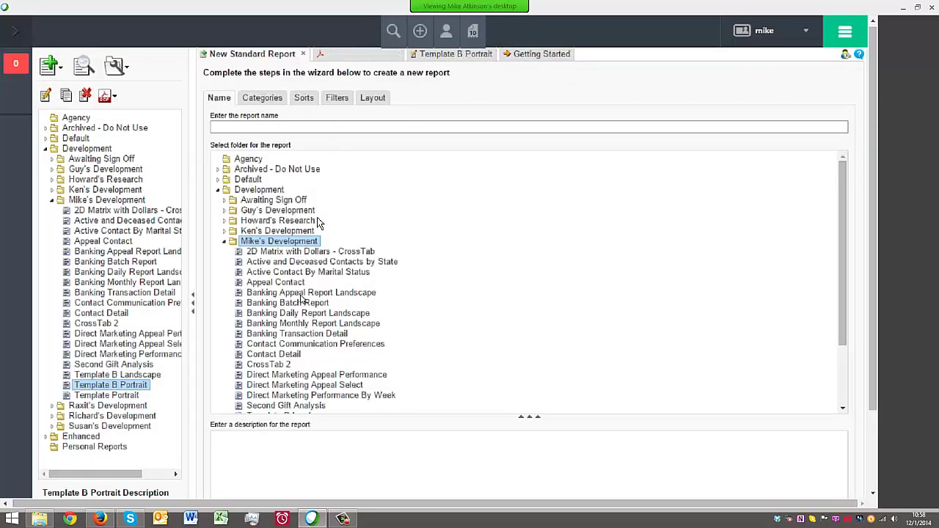
{"action": "left_click", "coordinate": [224, 241]}
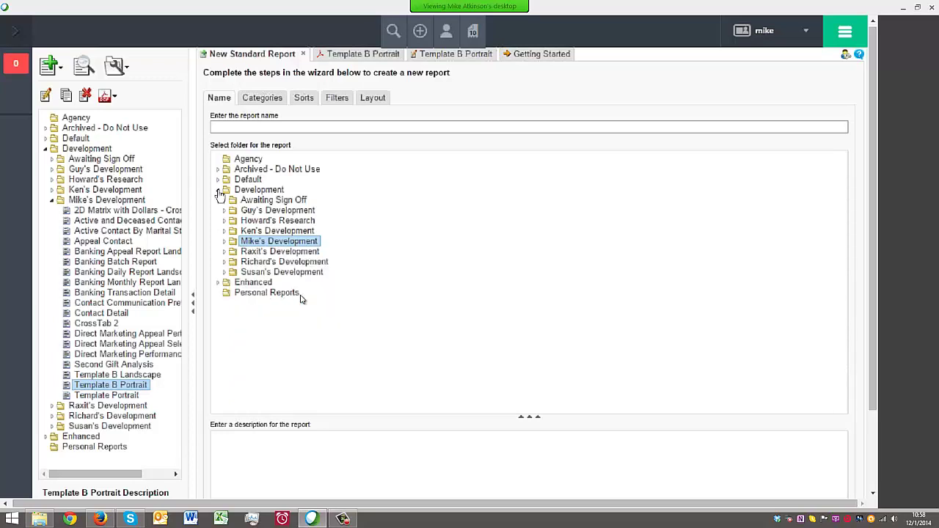
{"action": "left_click", "coordinate": [218, 190]}
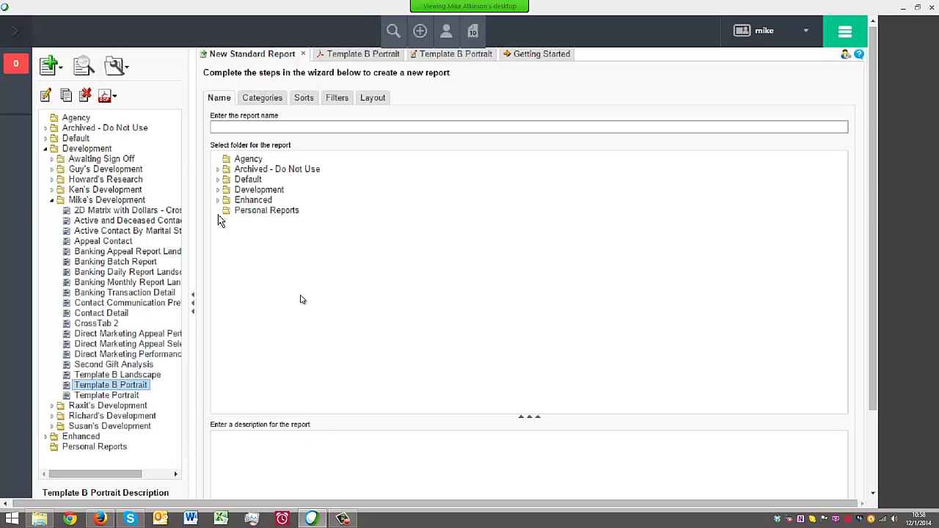
{"action": "left_click", "coordinate": [279, 126]}
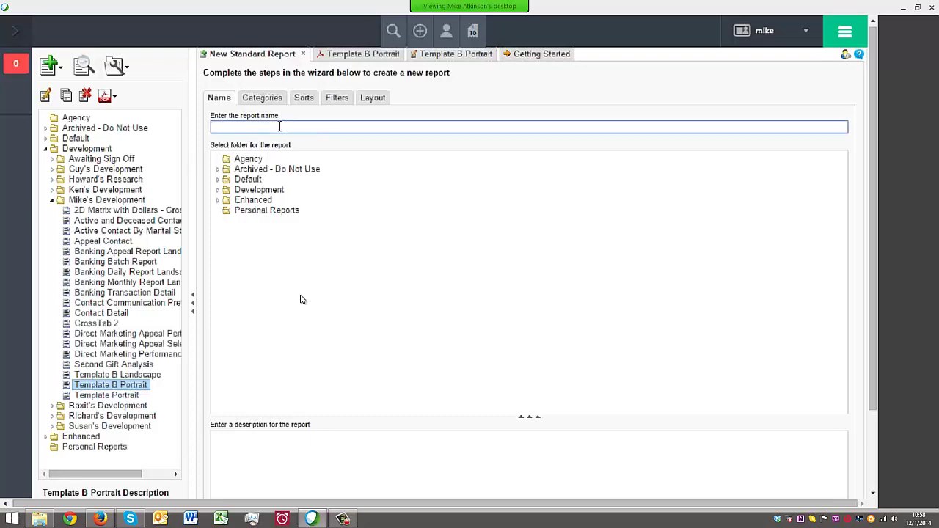
{"action": "type", "text": "Lomesh's Report"}
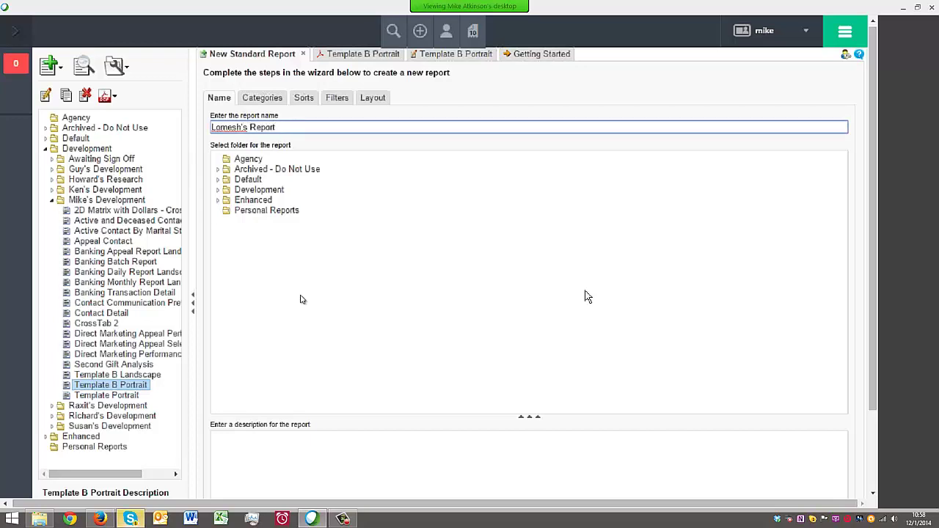
{"action": "left_click", "coordinate": [261, 98]}
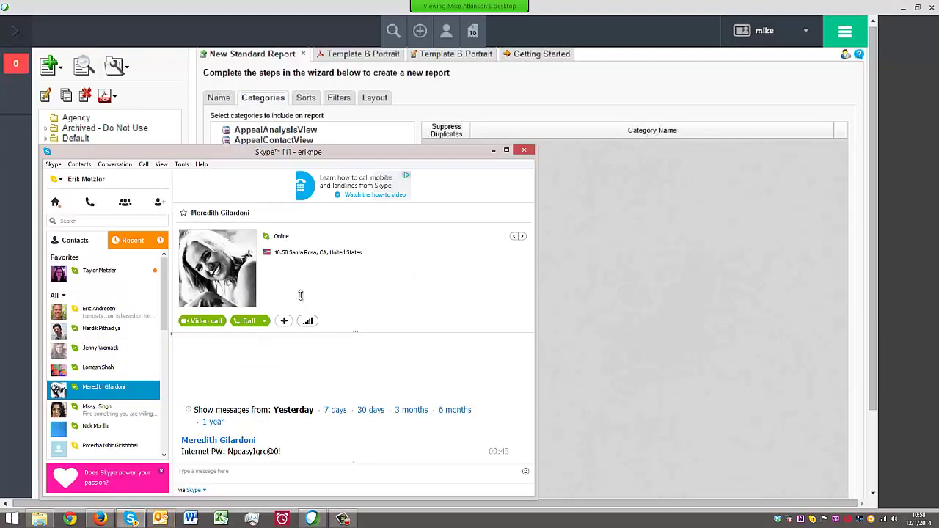
Dismiss Skype and add ContactView to the report's categories
{"action": "key", "text": "alt+Tab"}
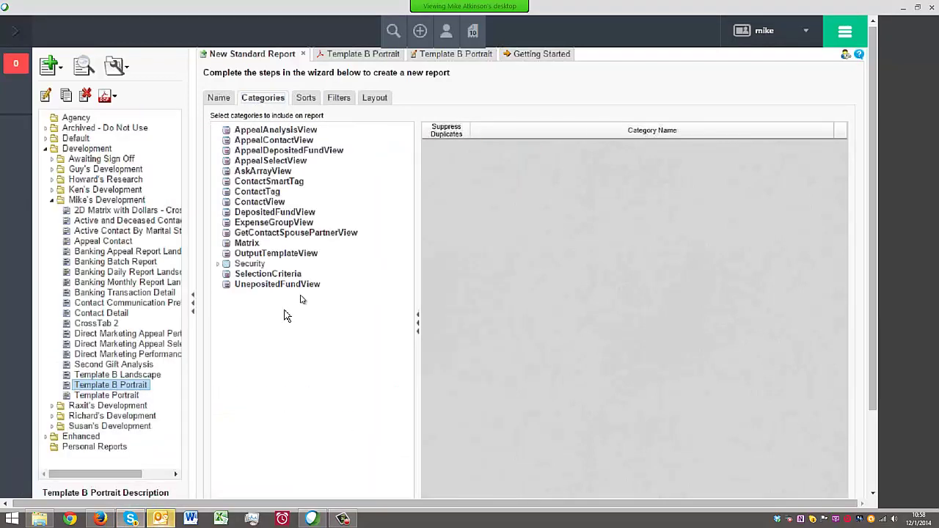
{"action": "left_click", "coordinate": [234, 205]}
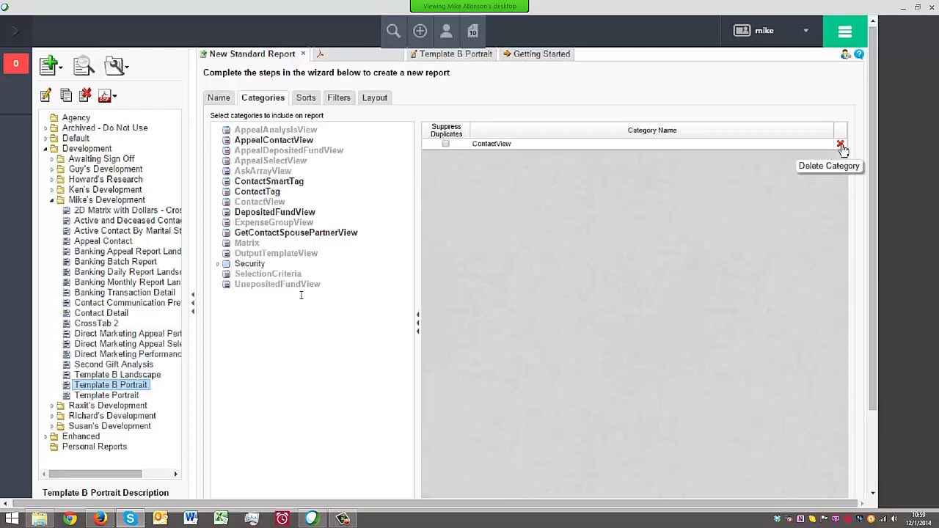
{"action": "left_click", "coordinate": [841, 145]}
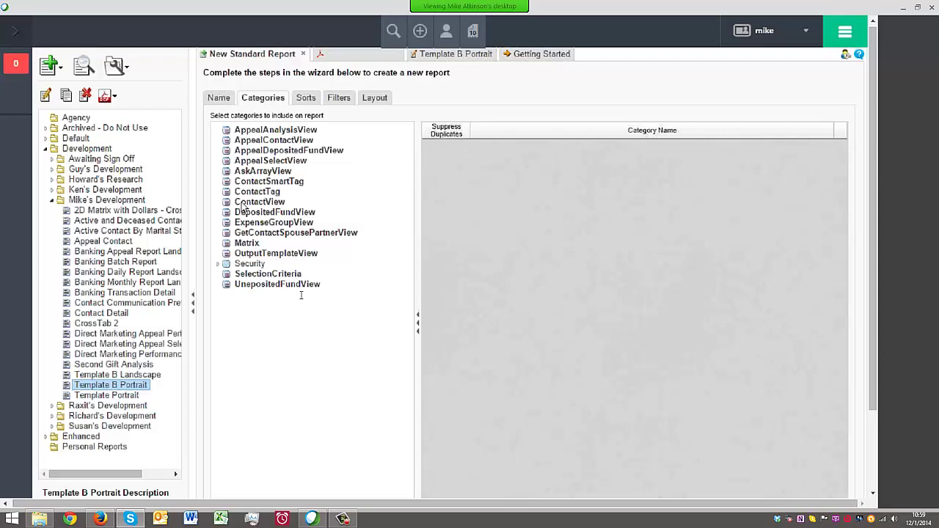
{"action": "left_click", "coordinate": [249, 202]}
{"action": "double_click", "coordinate": [243, 206]}
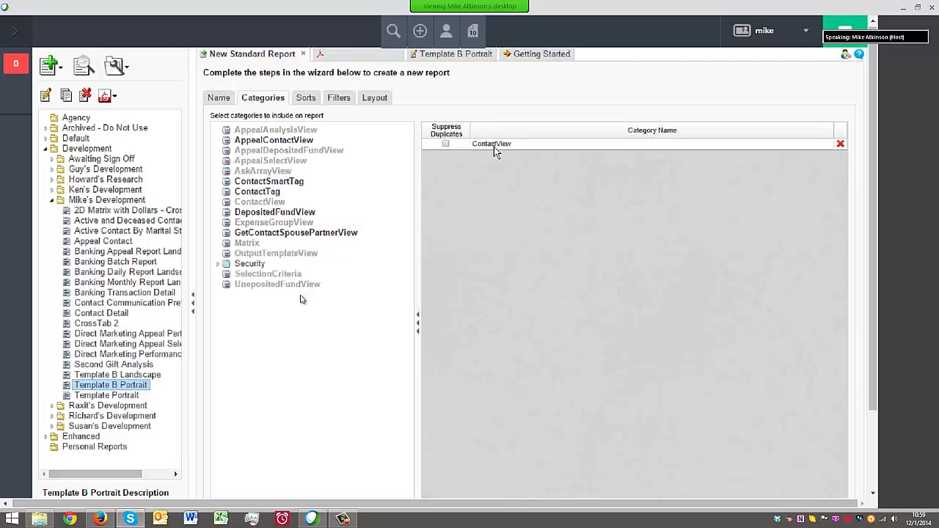
Review the remaining categories and add DepositedFundView as a second category
{"action": "left_click", "coordinate": [279, 142]}
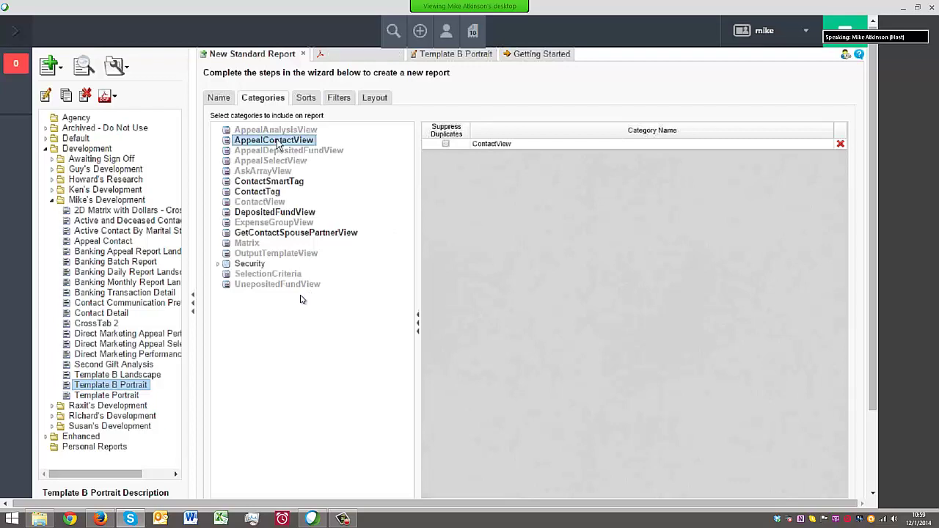
{"action": "left_click", "coordinate": [297, 182]}
{"action": "left_click", "coordinate": [277, 193]}
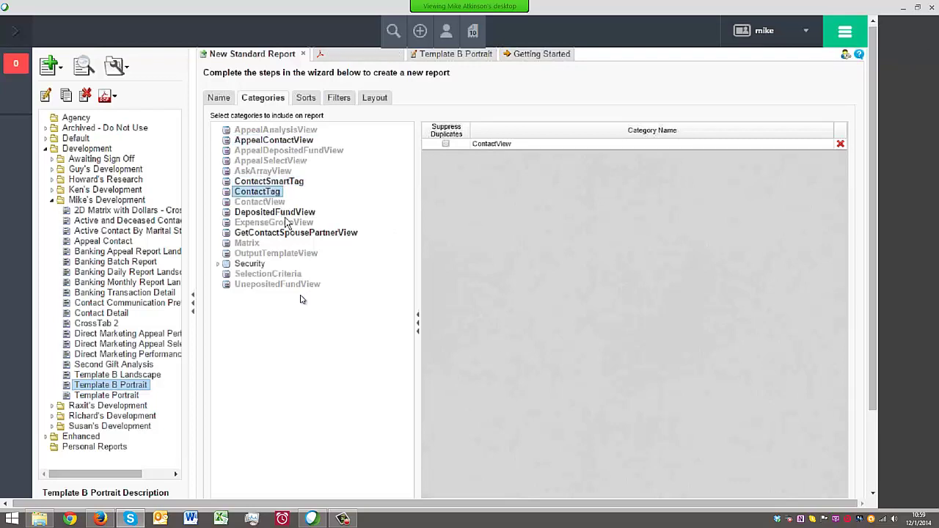
{"action": "left_click", "coordinate": [284, 213]}
{"action": "left_click", "coordinate": [280, 233]}
{"action": "left_click", "coordinate": [257, 265]}
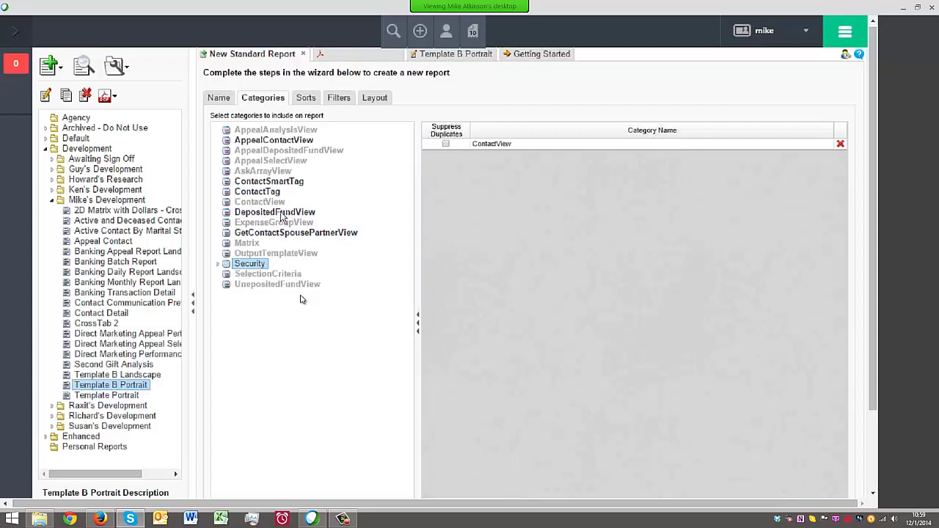
{"action": "left_click_drag", "start_coordinate": [282, 216], "coordinate": [523, 171]}
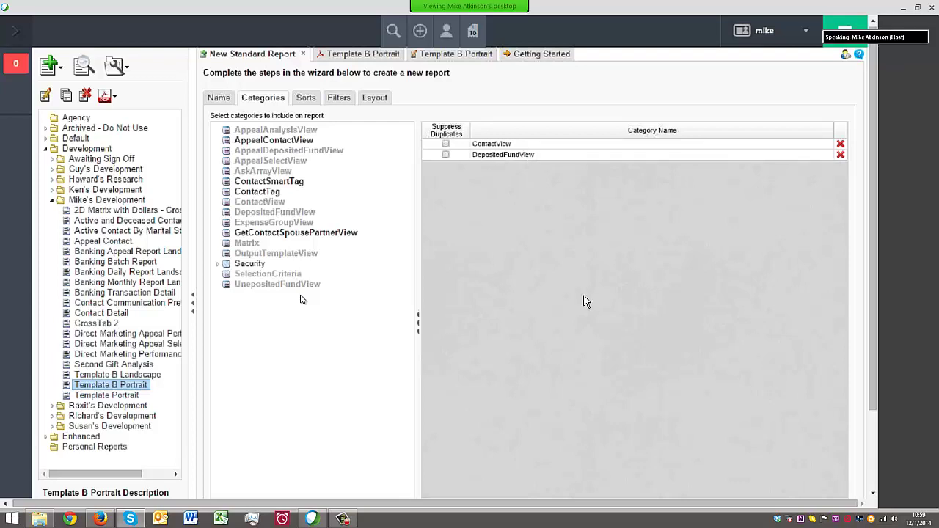
{"action": "scroll", "coordinate": [581, 300], "scroll_direction": "down", "scroll_amount": 3}
{"action": "scroll", "coordinate": [539, 361], "scroll_direction": "up", "scroll_amount": 2}
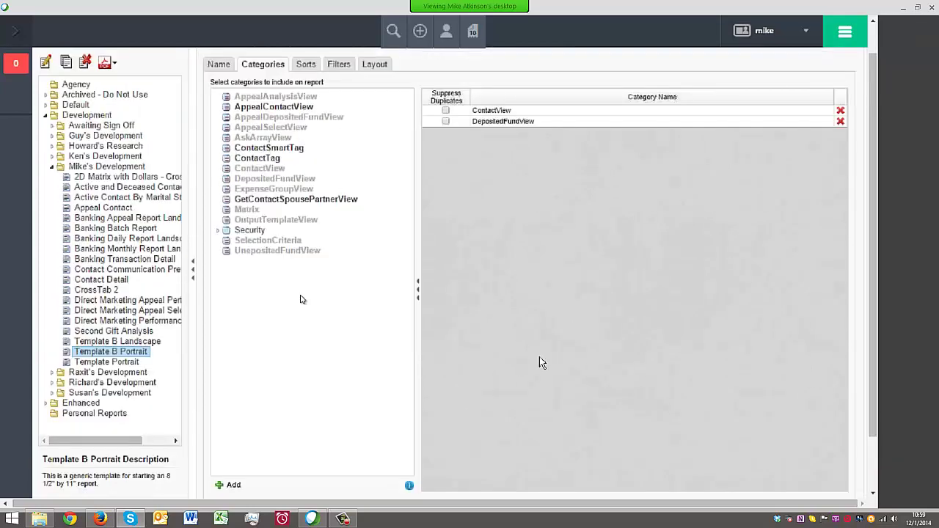
{"action": "left_click", "coordinate": [305, 65]}
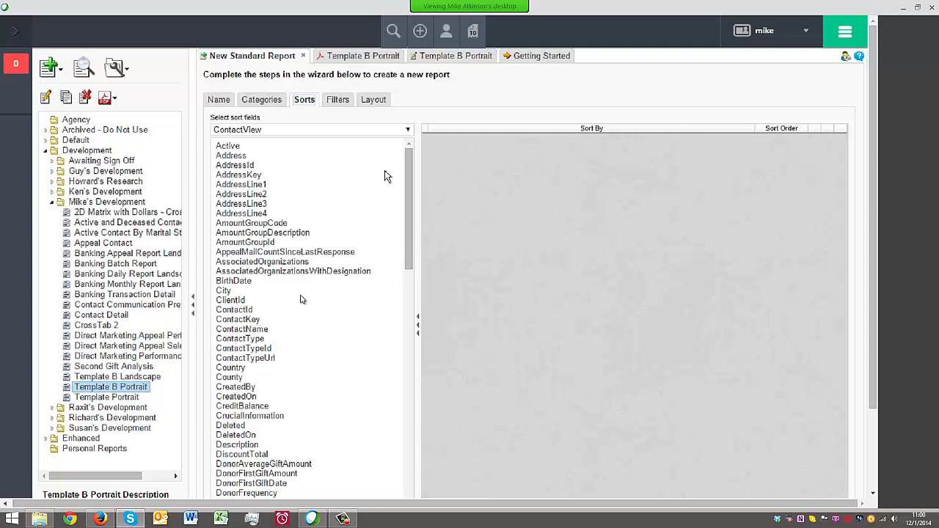
Sort the report by DepositedFundView.DepositDate in Descending order
{"action": "left_click", "coordinate": [407, 129]}
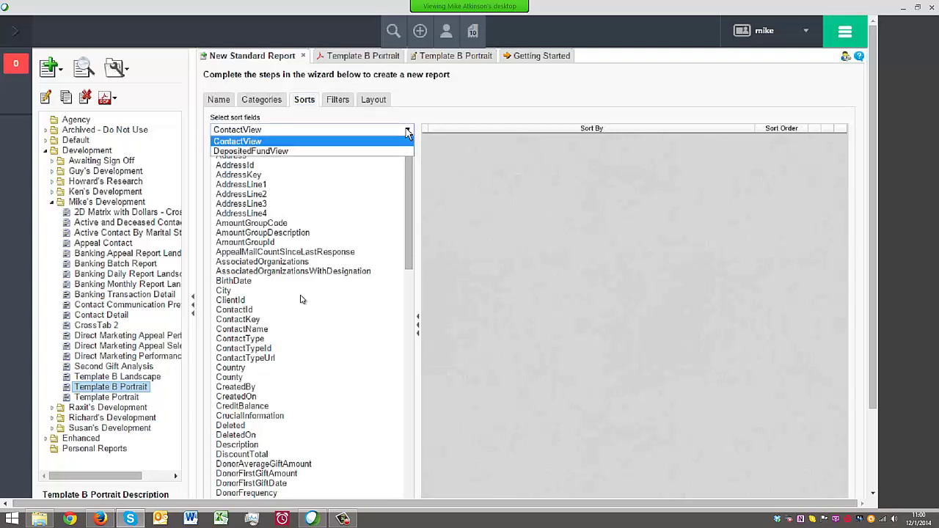
{"action": "left_click", "coordinate": [345, 151]}
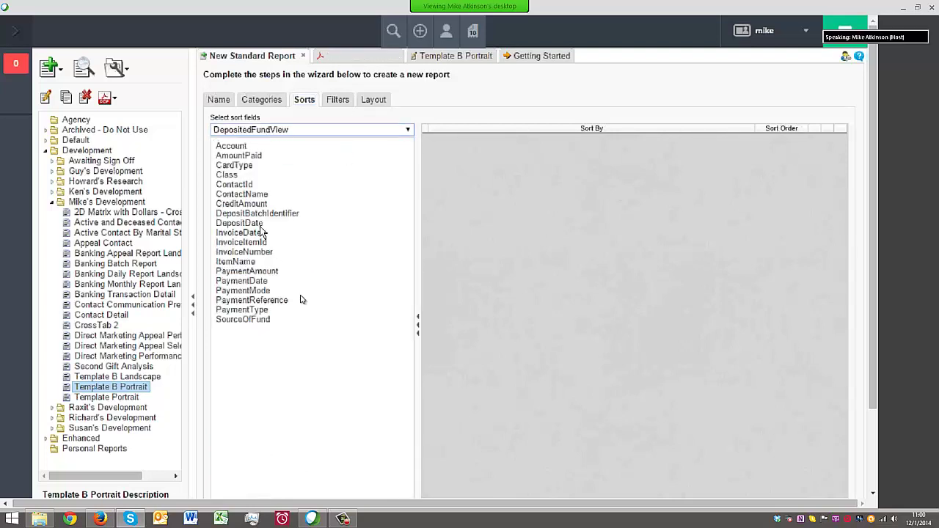
{"action": "left_click_drag", "start_coordinate": [260, 224], "coordinate": [565, 226]}
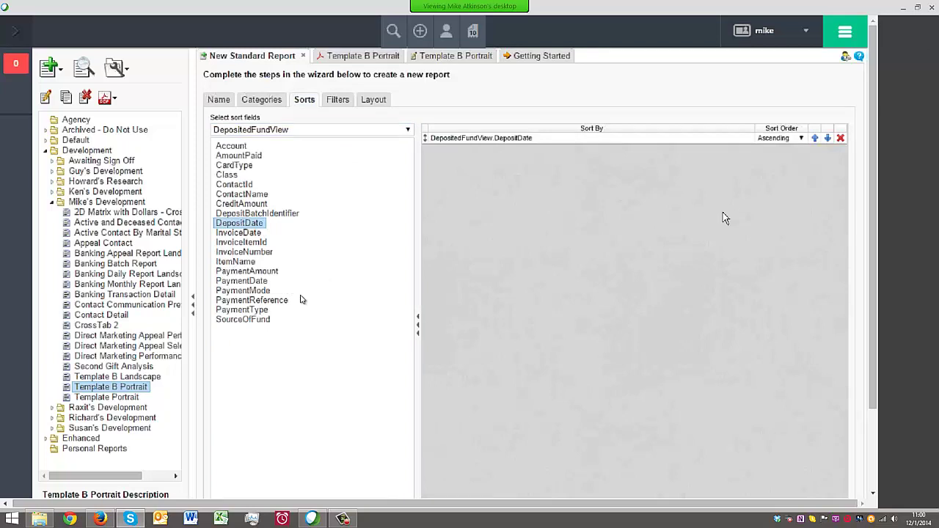
{"action": "left_click", "coordinate": [783, 138]}
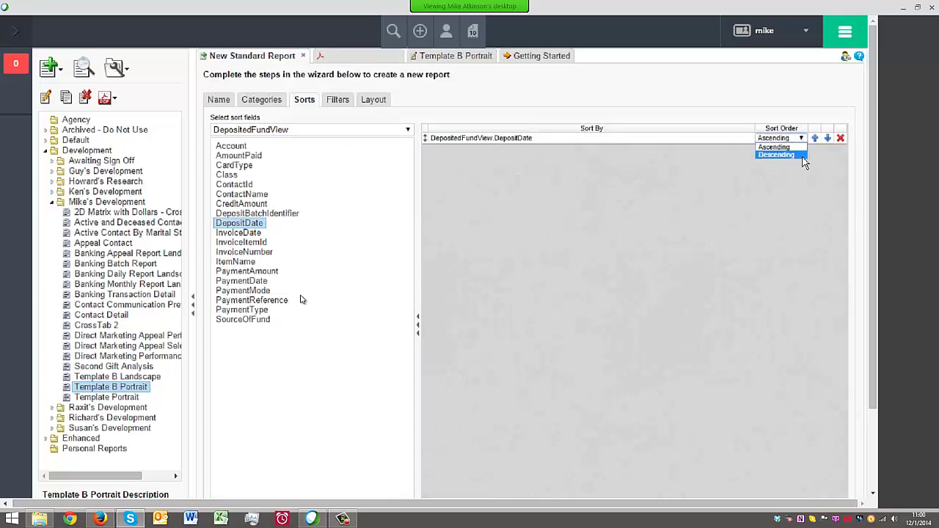
{"action": "left_click", "coordinate": [777, 155]}
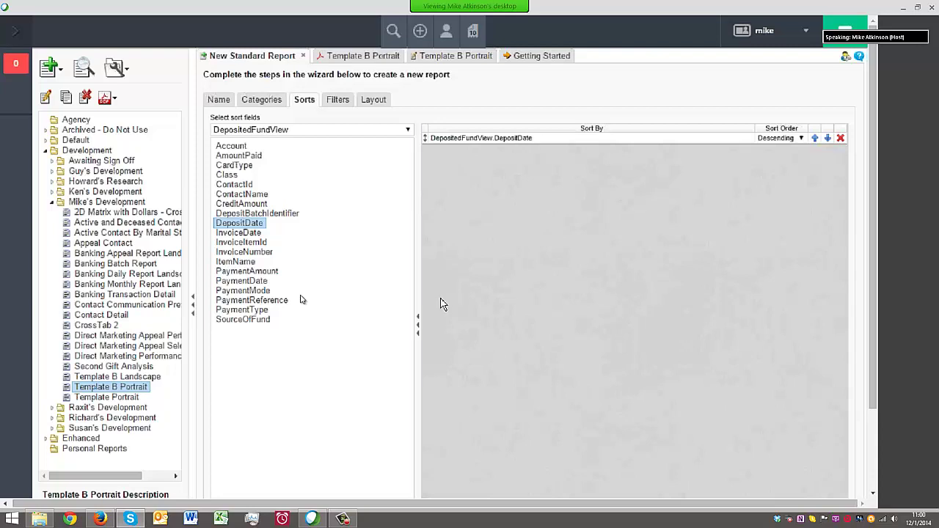
{"action": "left_click", "coordinate": [337, 102]}
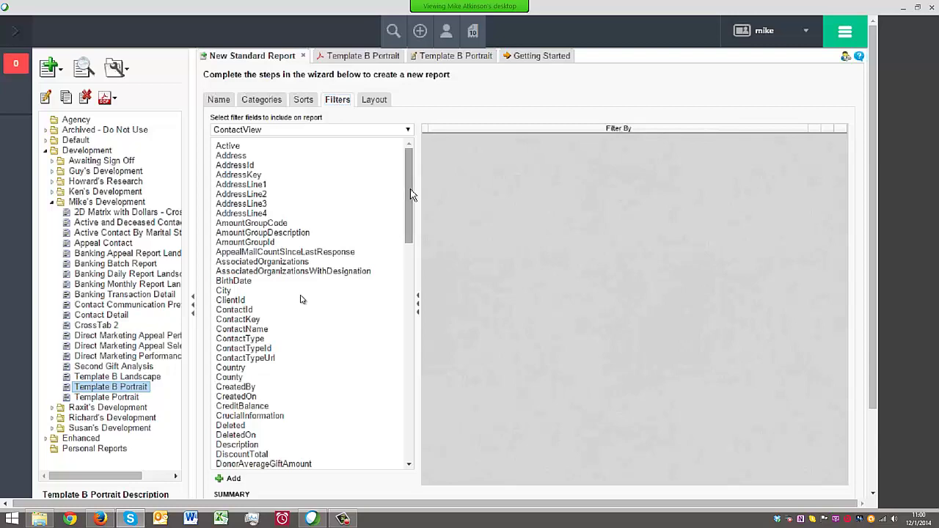
Add a filter ContactView.ContactType Equal To Donor
{"action": "left_click_drag", "start_coordinate": [411, 195], "coordinate": [402, 417]}
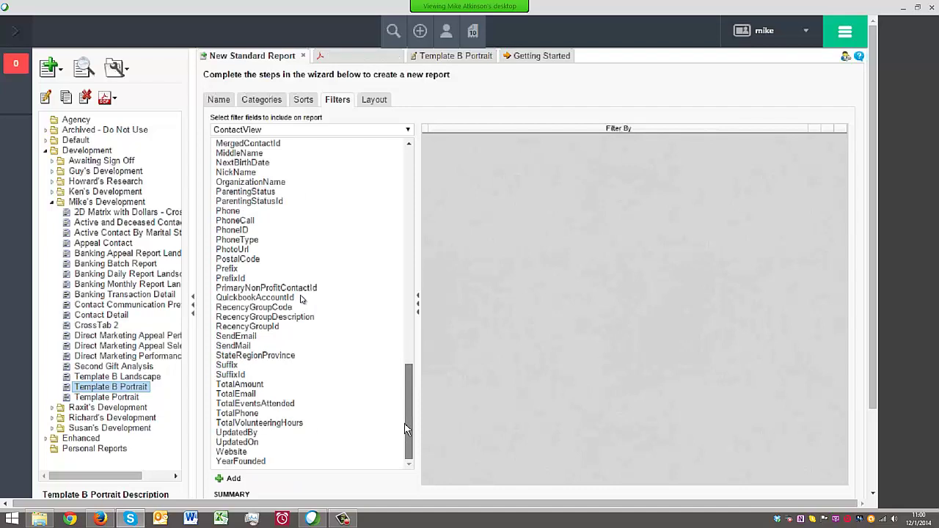
{"action": "left_click_drag", "start_coordinate": [406, 420], "coordinate": [412, 411]}
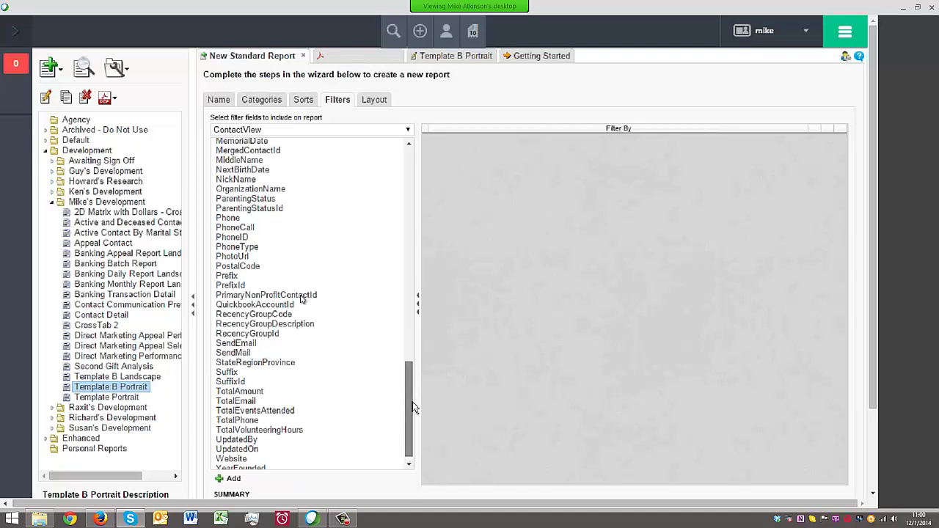
{"action": "scroll", "coordinate": [300, 298], "scroll_direction": "up", "scroll_amount": 5}
{"action": "scroll", "coordinate": [300, 299], "scroll_direction": "up", "scroll_amount": 15}
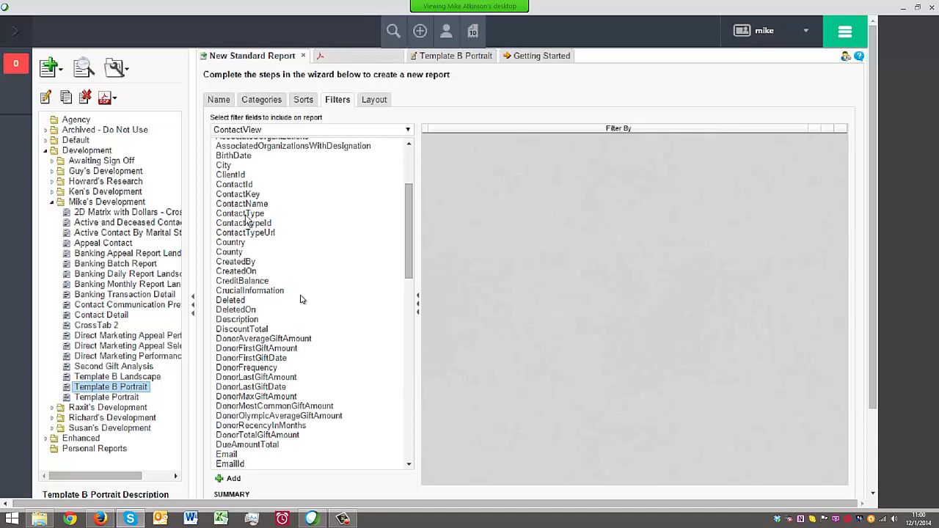
{"action": "double_click", "coordinate": [246, 214]}
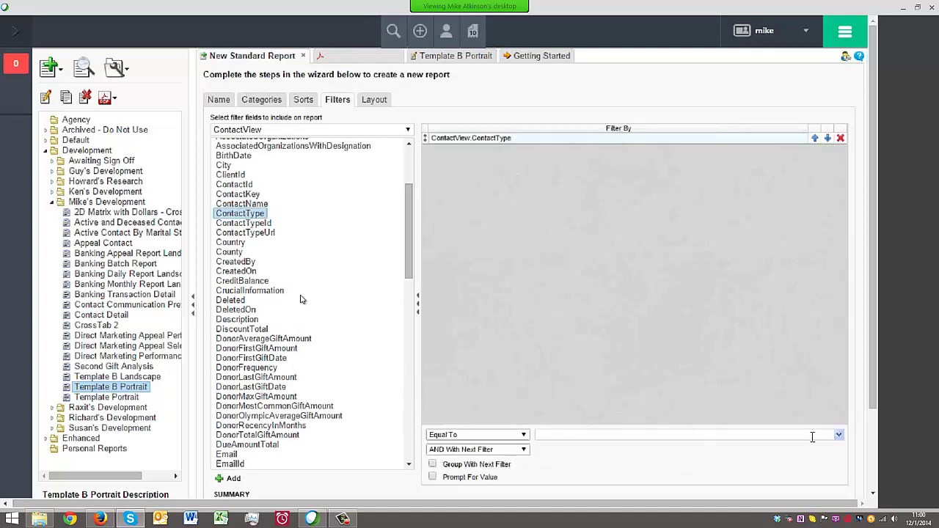
{"action": "left_click", "coordinate": [701, 434]}
{"action": "left_click", "coordinate": [840, 435]}
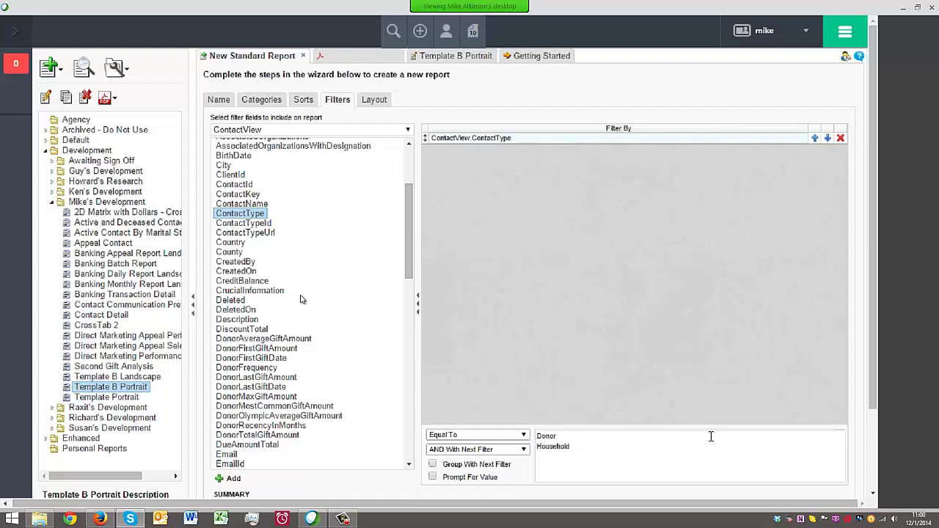
{"action": "left_click", "coordinate": [708, 435]}
{"action": "left_click", "coordinate": [546, 437]}
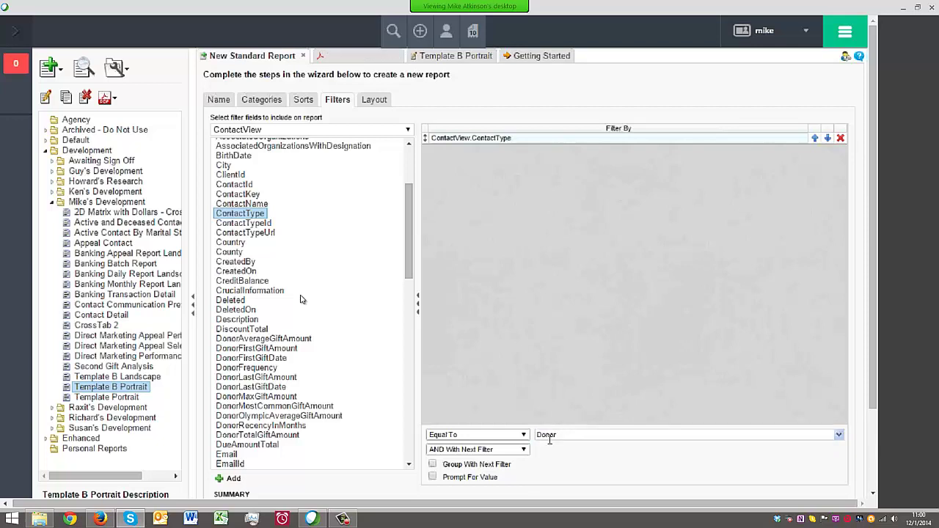
{"action": "scroll", "coordinate": [642, 474], "scroll_direction": "down", "scroll_amount": 1}
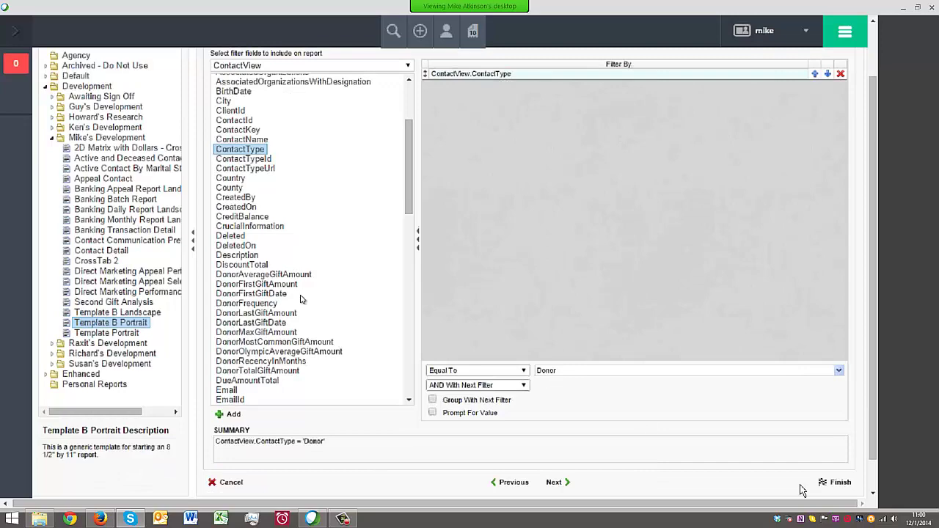
{"action": "scroll", "coordinate": [593, 316], "scroll_direction": "up", "scroll_amount": 1}
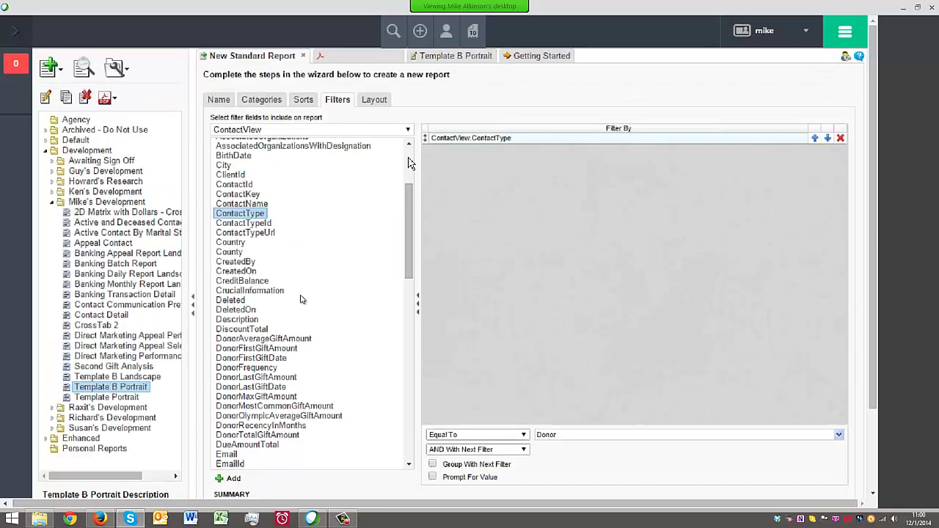
{"action": "scroll", "coordinate": [409, 163], "scroll_direction": "up", "scroll_amount": 5}
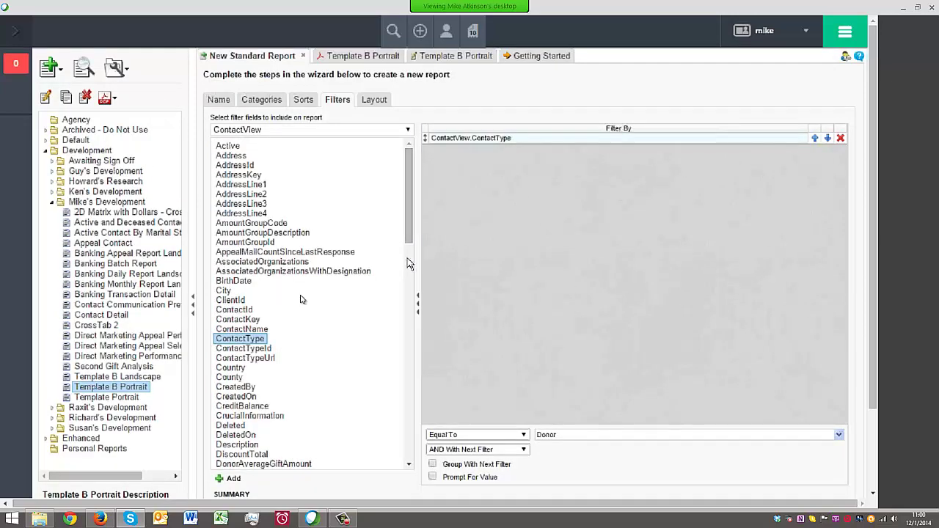
Add a DepositedFundView.DepositDate Is Between filter with Prompt For Value checked
{"action": "left_click", "coordinate": [410, 131]}
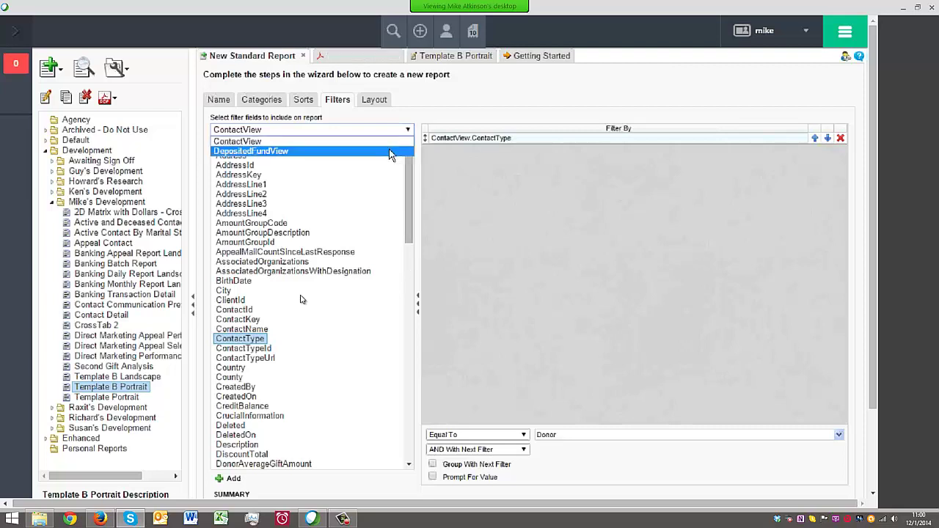
{"action": "left_click", "coordinate": [407, 150]}
{"action": "left_click_drag", "start_coordinate": [256, 225], "coordinate": [484, 224]}
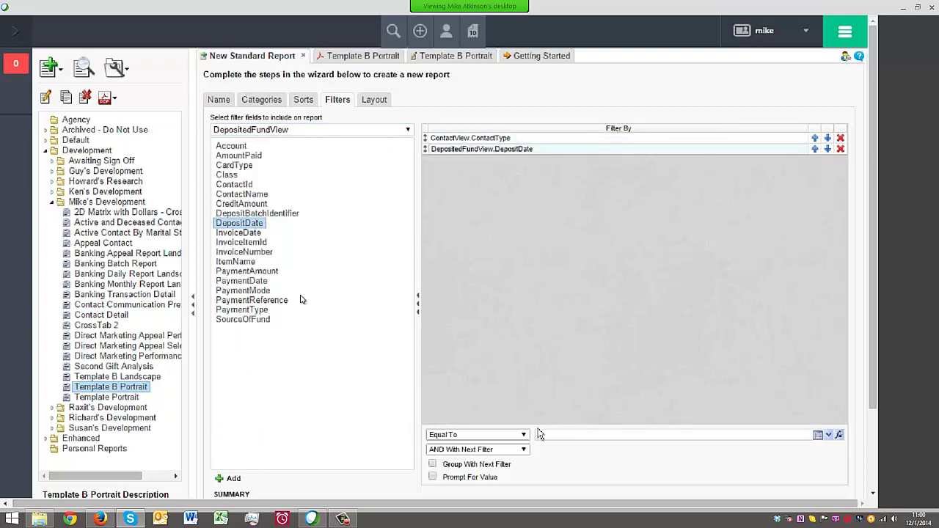
{"action": "left_click", "coordinate": [484, 434]}
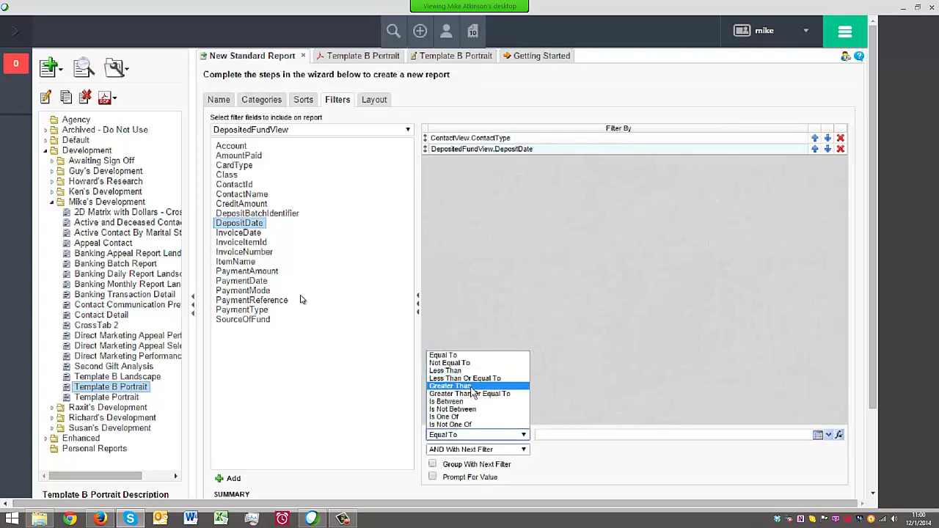
{"action": "left_click", "coordinate": [473, 401]}
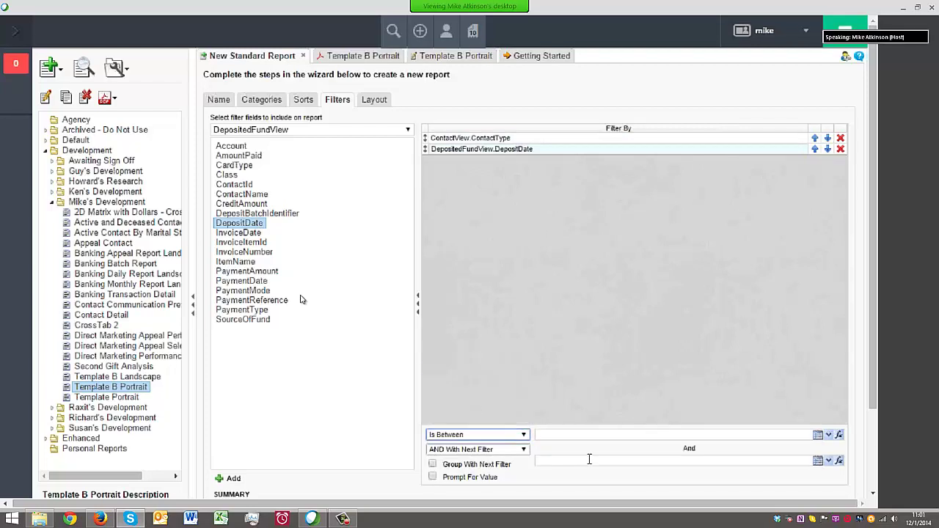
{"action": "scroll", "coordinate": [606, 476], "scroll_direction": "down", "scroll_amount": 1}
{"action": "left_click", "coordinate": [433, 412]}
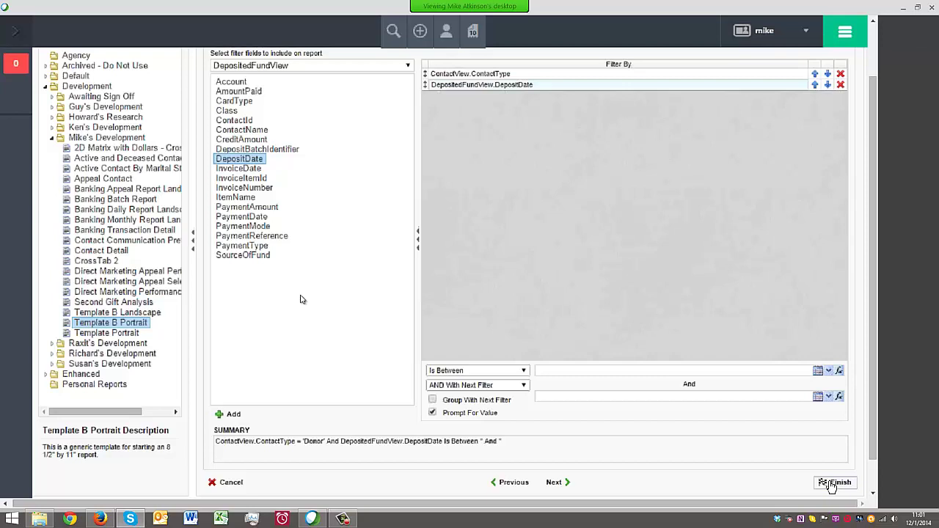
{"action": "scroll", "coordinate": [699, 290], "scroll_direction": "up", "scroll_amount": 2}
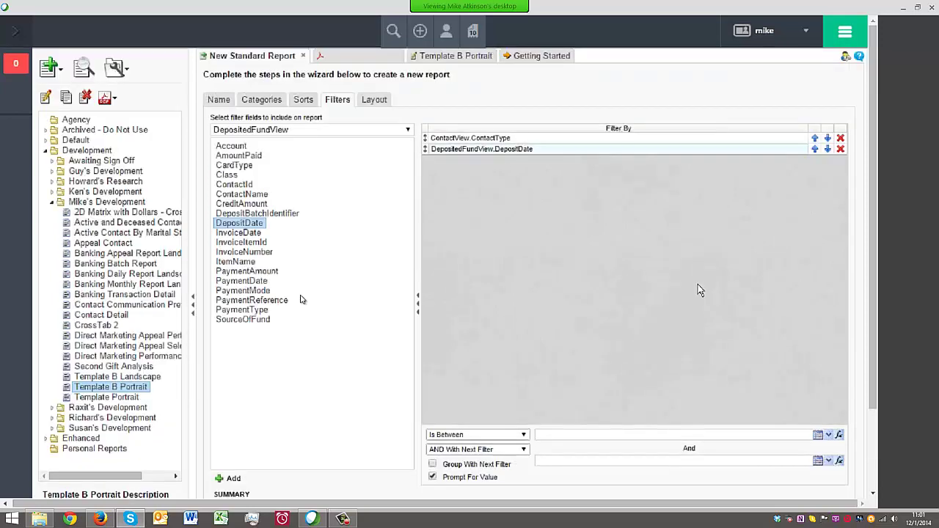
{"action": "left_click", "coordinate": [375, 100]}
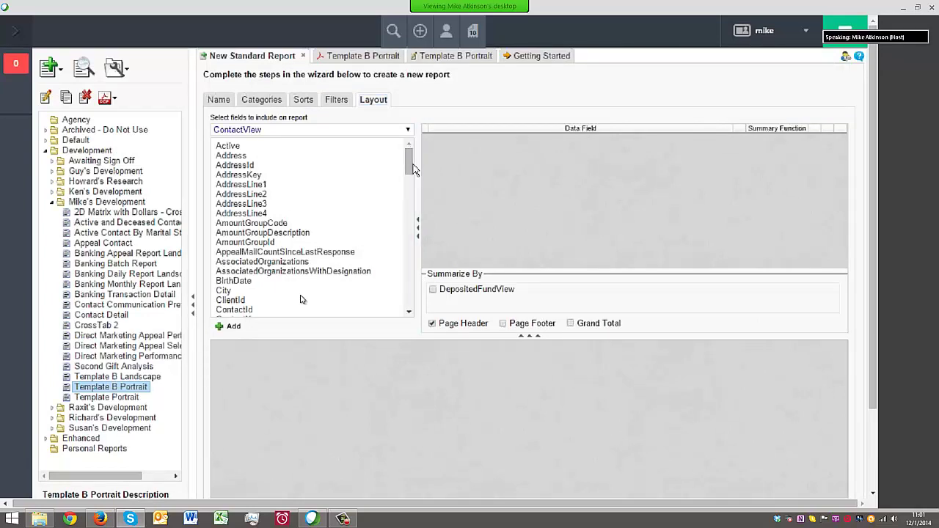
Add ContactView columns FirstName, LastName, AddressLine1, AddressLine2 and City to the layout
{"action": "left_click_drag", "start_coordinate": [415, 169], "coordinate": [426, 233]}
{"action": "left_click_drag", "start_coordinate": [236, 217], "coordinate": [484, 211]}
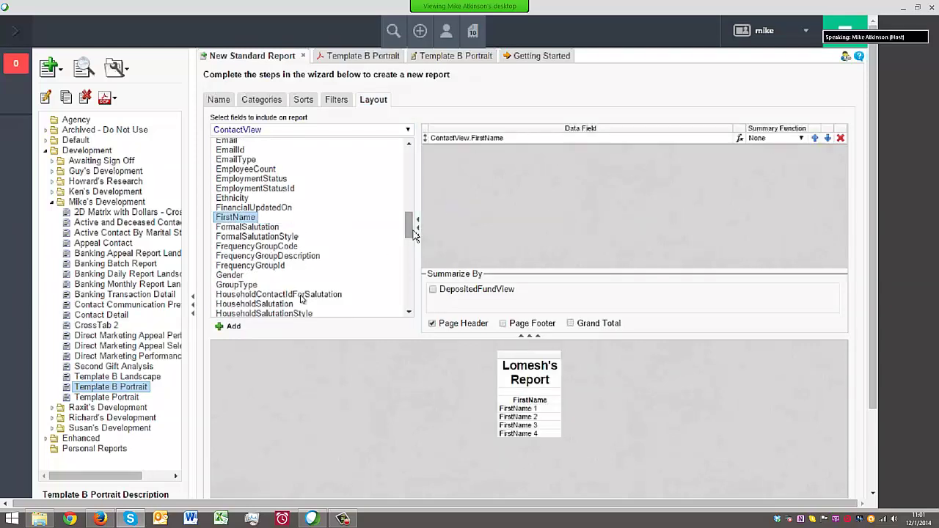
{"action": "left_click_drag", "start_coordinate": [411, 236], "coordinate": [411, 247]}
{"action": "left_click_drag", "start_coordinate": [242, 275], "coordinate": [500, 218]}
{"action": "left_click_drag", "start_coordinate": [408, 240], "coordinate": [328, 169]}
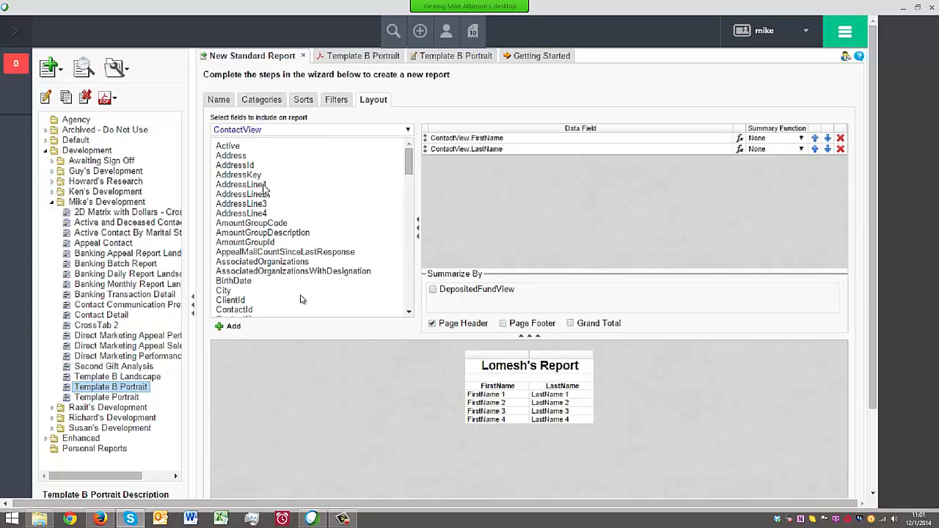
{"action": "left_click_drag", "start_coordinate": [242, 184], "coordinate": [526, 188]}
{"action": "left_click_drag", "start_coordinate": [249, 194], "coordinate": [450, 224]}
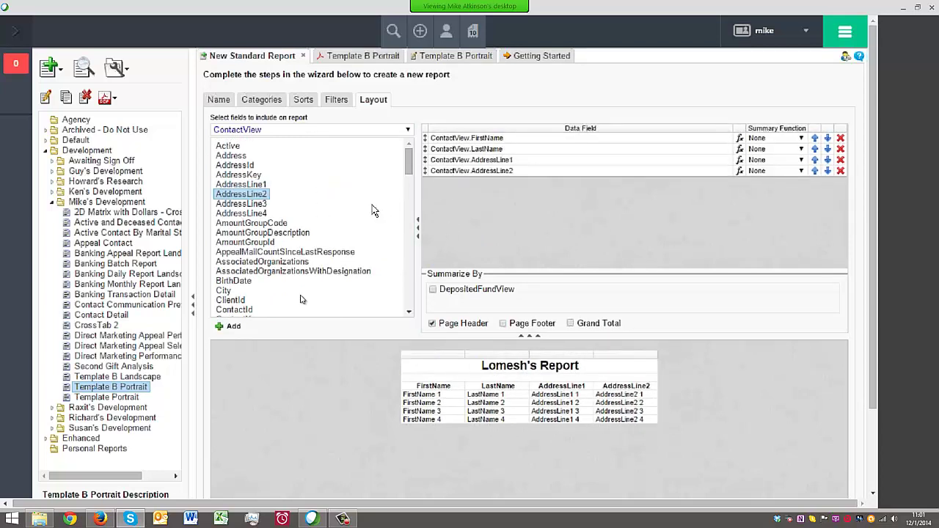
{"action": "scroll", "coordinate": [412, 171], "scroll_direction": "down", "scroll_amount": 2}
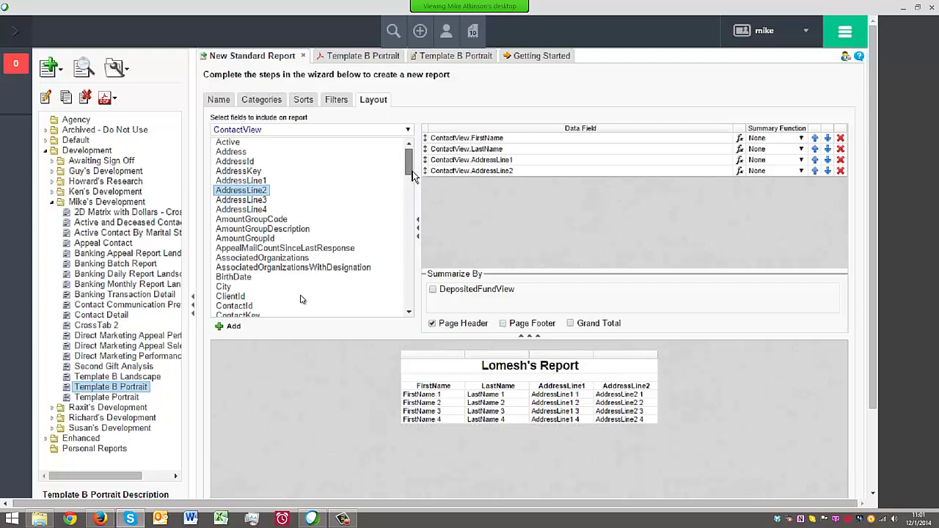
{"action": "left_click_drag", "start_coordinate": [223, 242], "coordinate": [539, 202]}
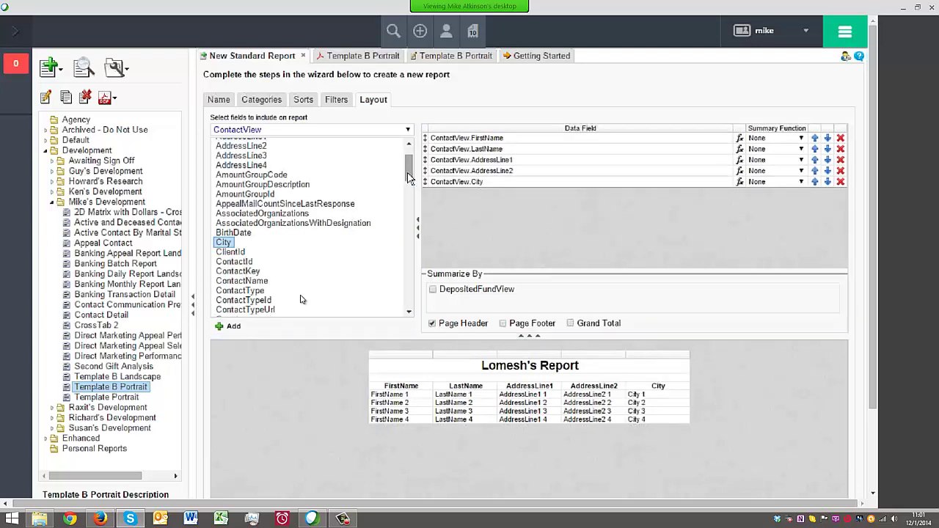
{"action": "mouse_move", "coordinate": [408, 176]}
{"action": "left_mouse_down"}
{"action": "mouse_move", "coordinate": [420, 293]}
{"action": "mouse_move", "coordinate": [412, 176]}
{"action": "left_mouse_up"}
Add DepositedFundView DepositDate and PaymentAmount as the sixth and seventh columns
{"action": "left_click", "coordinate": [342, 129]}
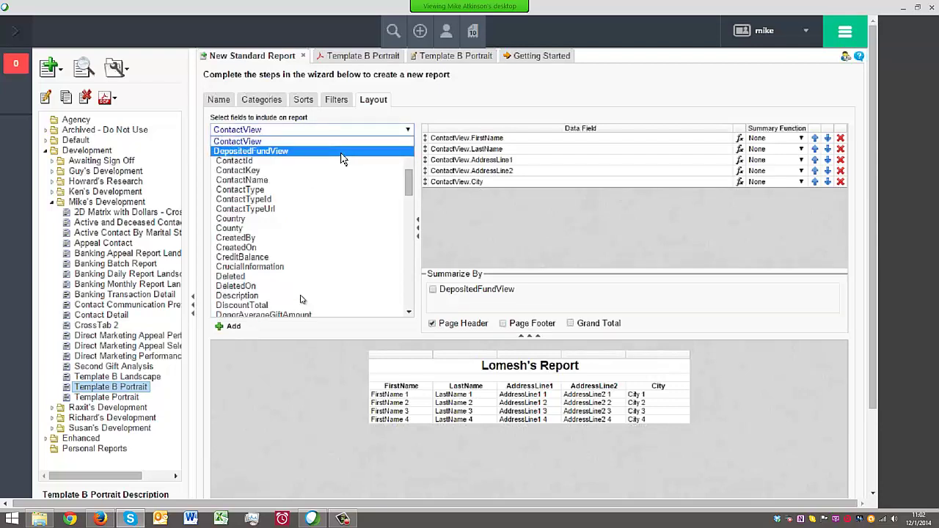
{"action": "left_click", "coordinate": [341, 153]}
{"action": "left_click_drag", "start_coordinate": [239, 223], "coordinate": [447, 212]}
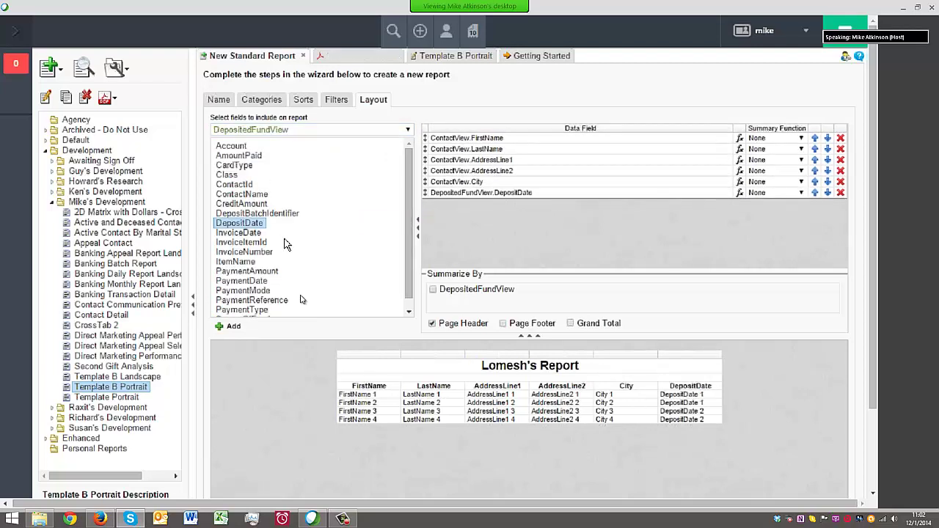
{"action": "scroll", "coordinate": [413, 218], "scroll_direction": "down", "scroll_amount": 1}
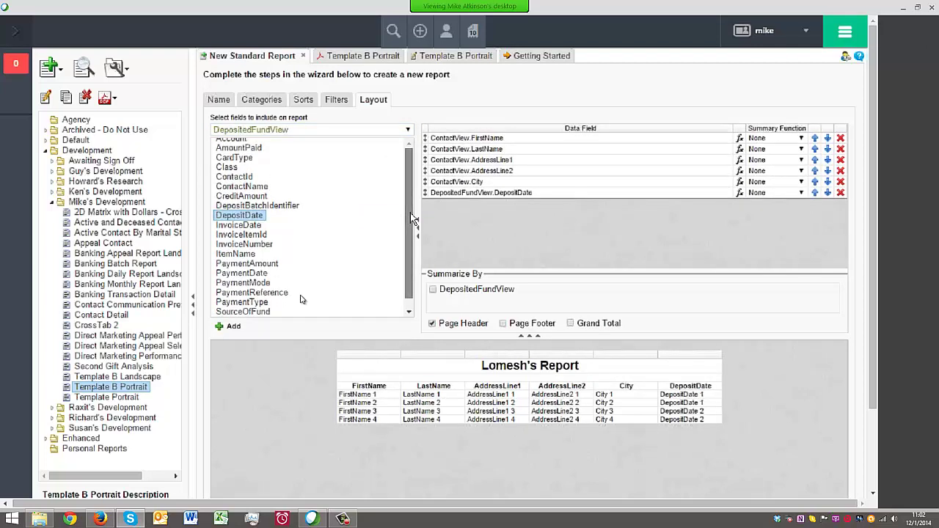
{"action": "left_click_drag", "start_coordinate": [247, 261], "coordinate": [473, 220]}
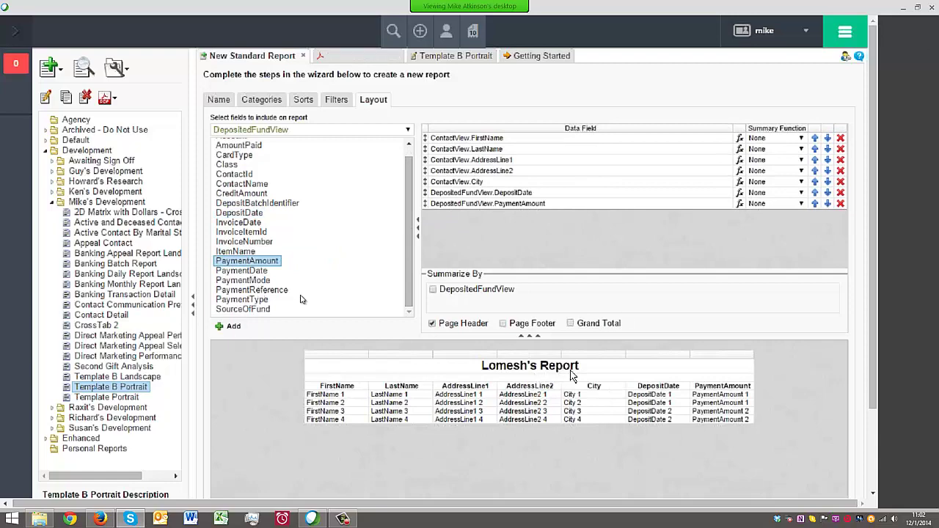
{"action": "scroll", "coordinate": [641, 411], "scroll_direction": "down", "scroll_amount": 2}
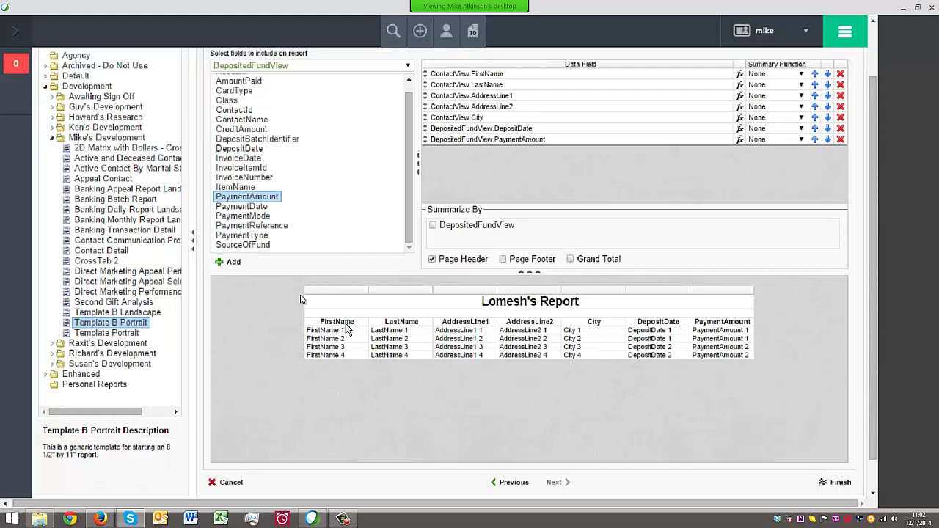
Finish the wizard to save the report, collapse both side panels, and run it as PDF
{"action": "left_click", "coordinate": [850, 481]}
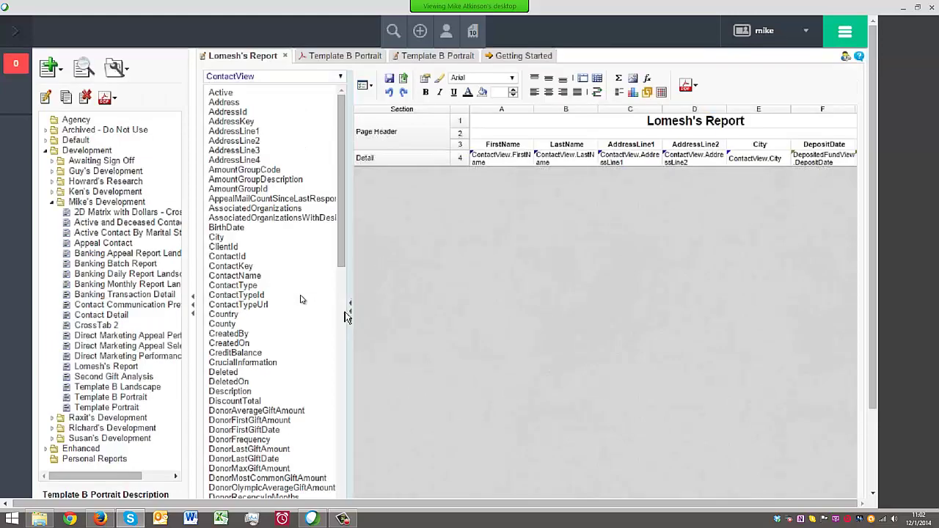
{"action": "left_click", "coordinate": [346, 314]}
{"action": "left_click", "coordinate": [200, 304]}
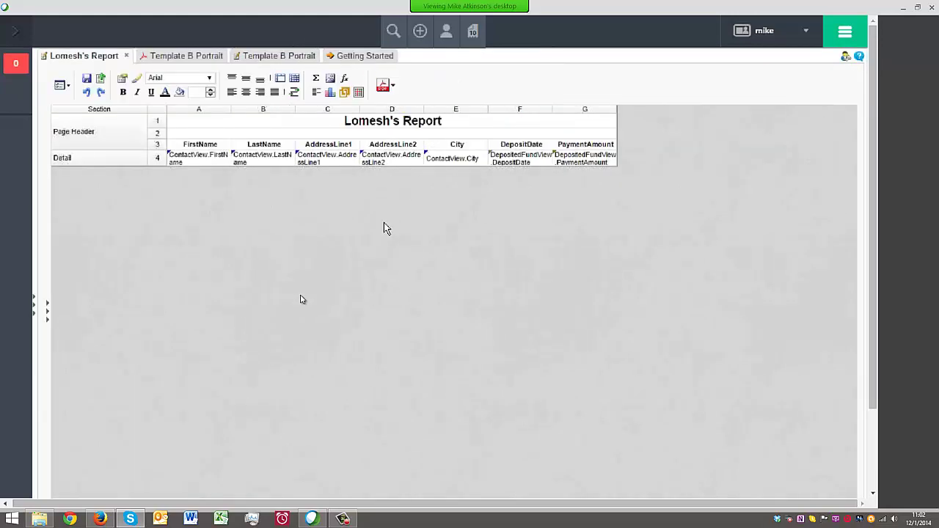
{"action": "left_click", "coordinate": [381, 89]}
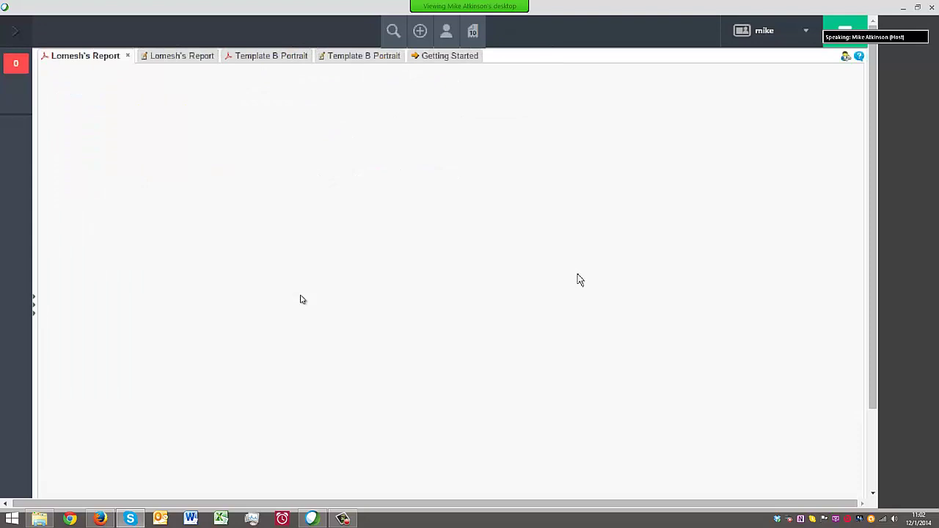
Run the report for deposit dates between 07/01/2014 and 07/31/2014
{"action": "left_click", "coordinate": [560, 362]}
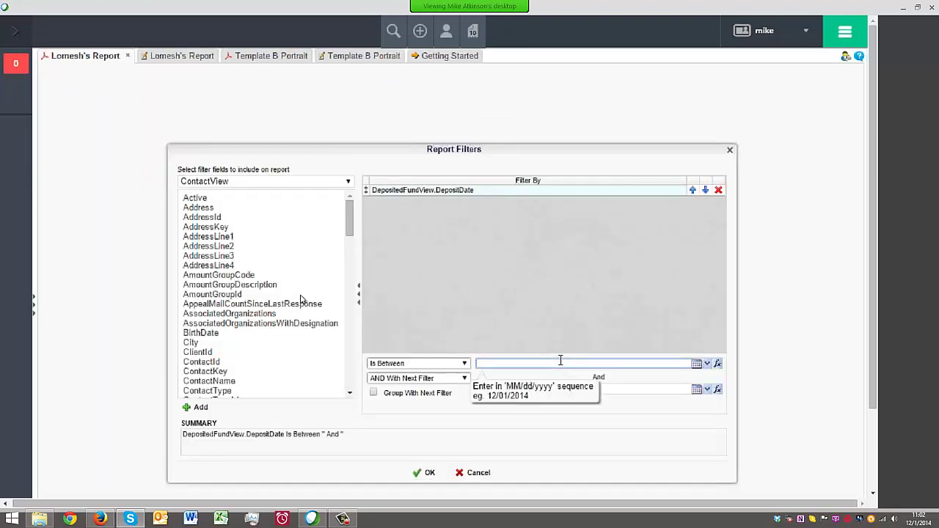
{"action": "type", "text": "7/01/2014"}
{"action": "key", "text": "Tab"}
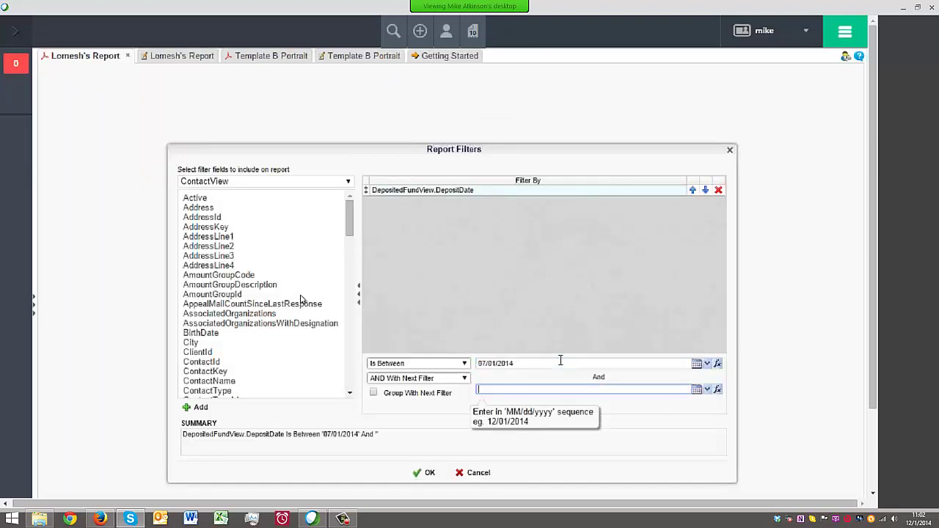
{"action": "key", "text": "Tab"}
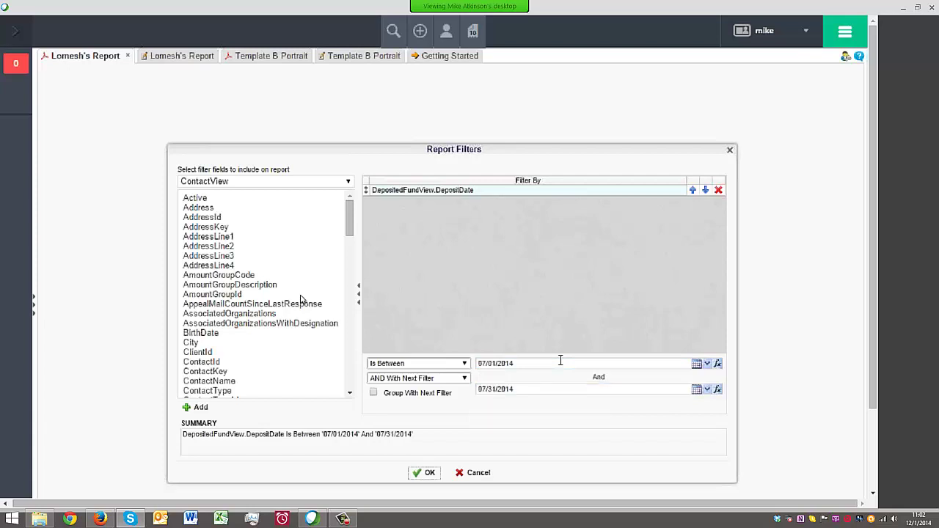
{"action": "left_click", "coordinate": [423, 473]}
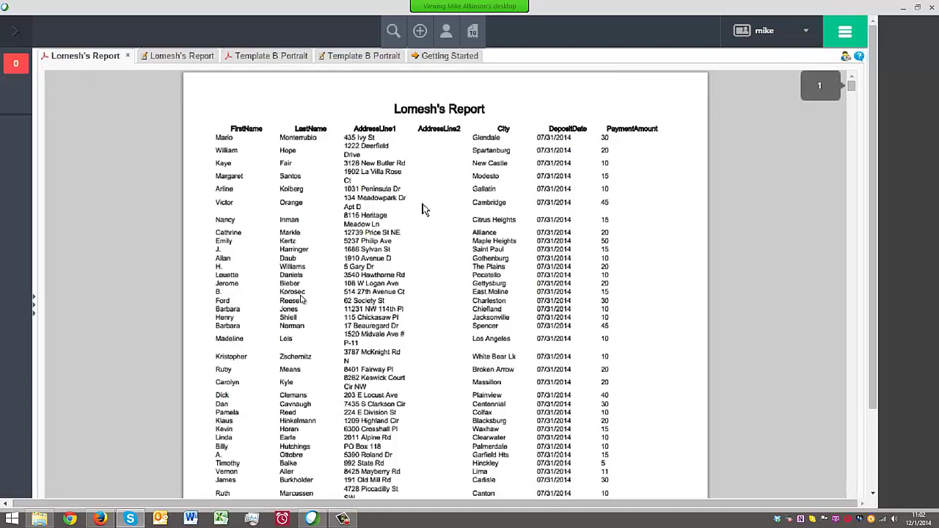
Scroll through the PDF output, glance at Template B Portrait, then open the new report's design grid
{"action": "scroll", "coordinate": [422, 209], "scroll_direction": "down", "scroll_amount": 10}
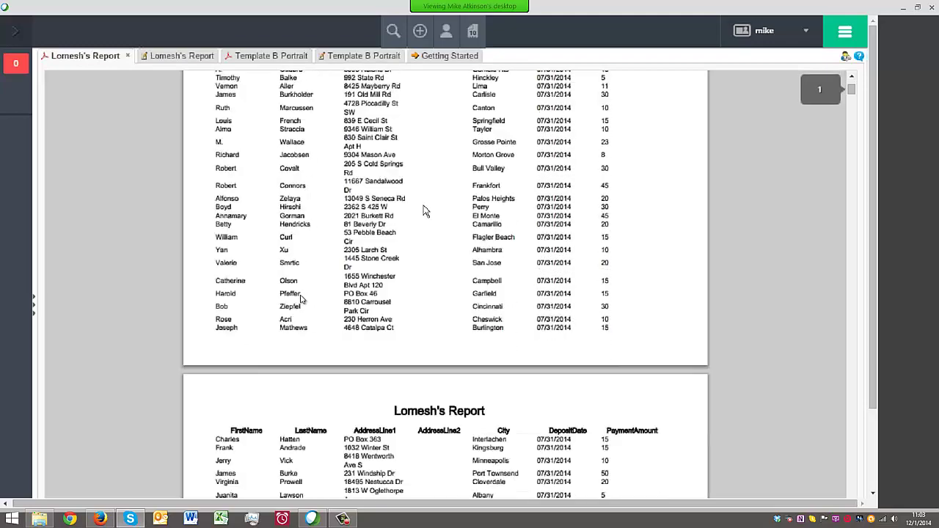
{"action": "scroll", "coordinate": [424, 211], "scroll_direction": "down", "scroll_amount": 10}
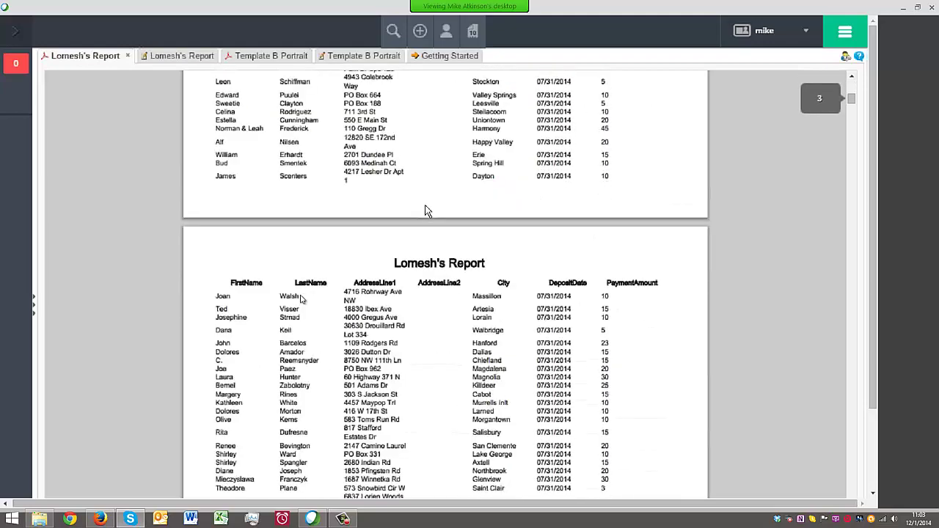
{"action": "scroll", "coordinate": [424, 211], "scroll_direction": "down", "scroll_amount": 5}
{"action": "scroll", "coordinate": [424, 211], "scroll_direction": "down", "scroll_amount": 10}
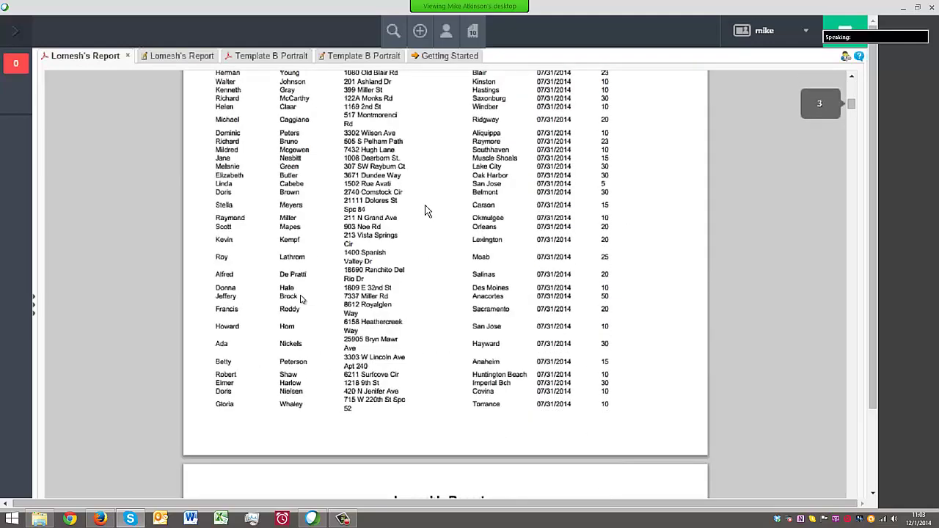
{"action": "scroll", "coordinate": [426, 211], "scroll_direction": "down", "scroll_amount": 10}
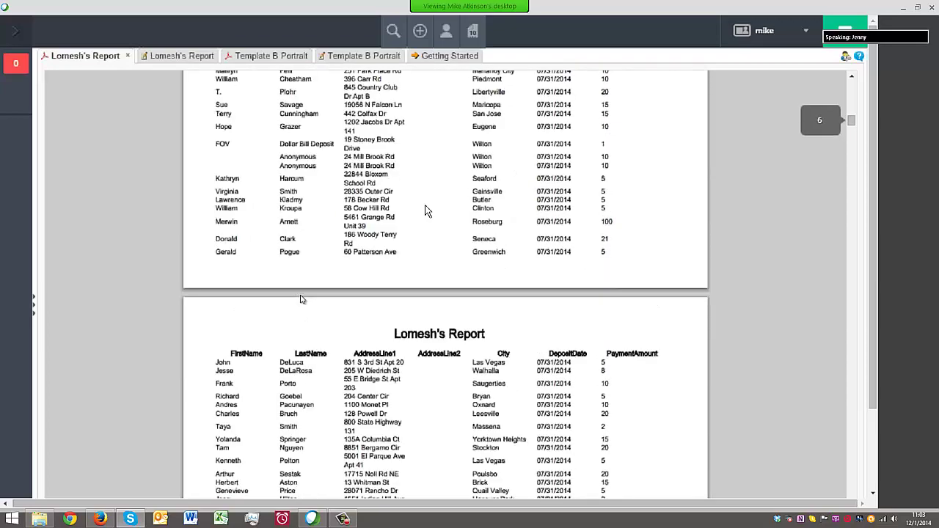
{"action": "scroll", "coordinate": [429, 211], "scroll_direction": "up", "scroll_amount": 10}
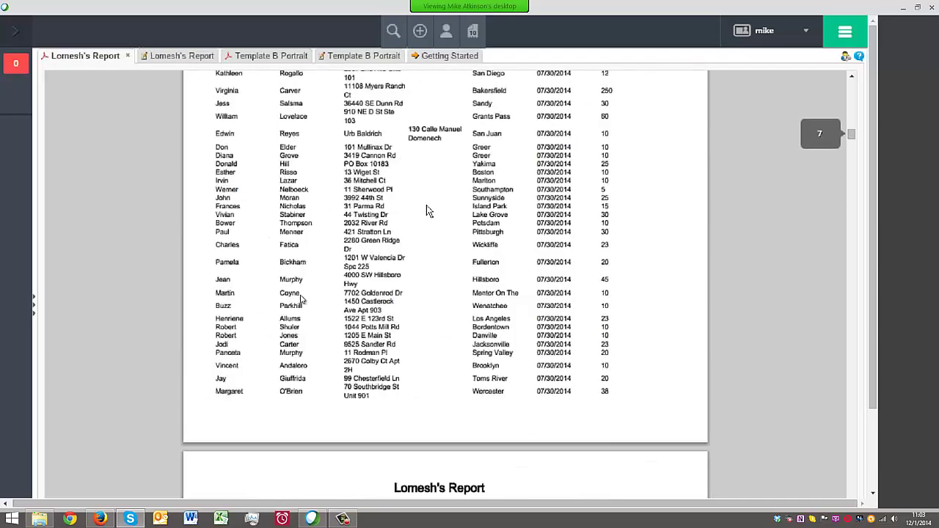
{"action": "scroll", "coordinate": [432, 211], "scroll_direction": "up", "scroll_amount": 5}
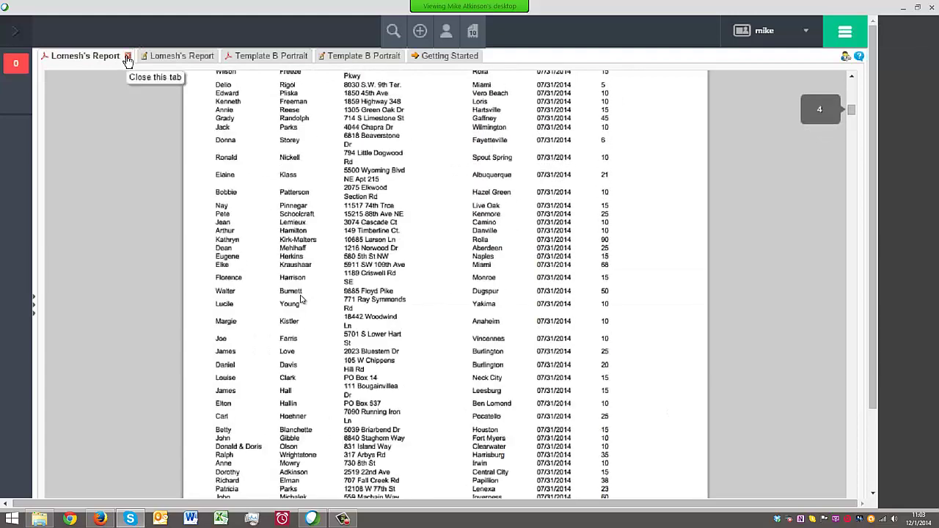
{"action": "left_click", "coordinate": [346, 59]}
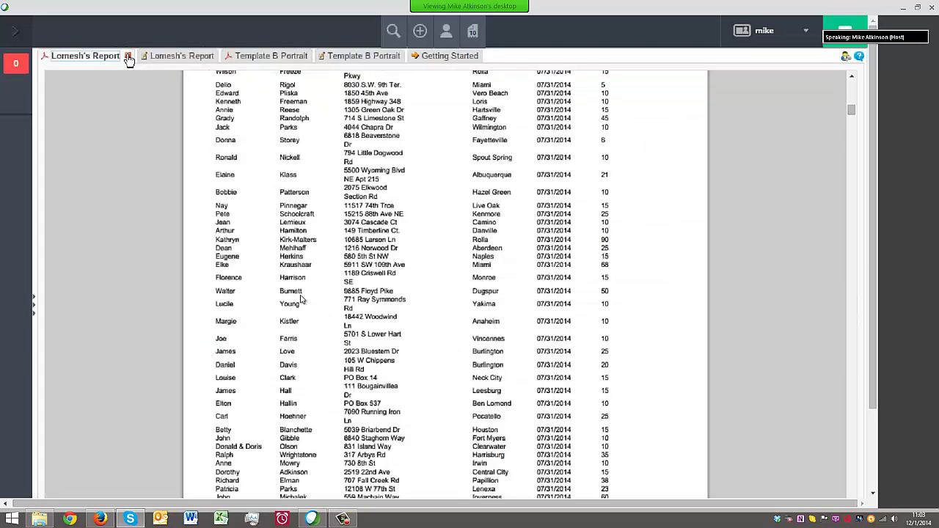
{"action": "left_click", "coordinate": [97, 57]}
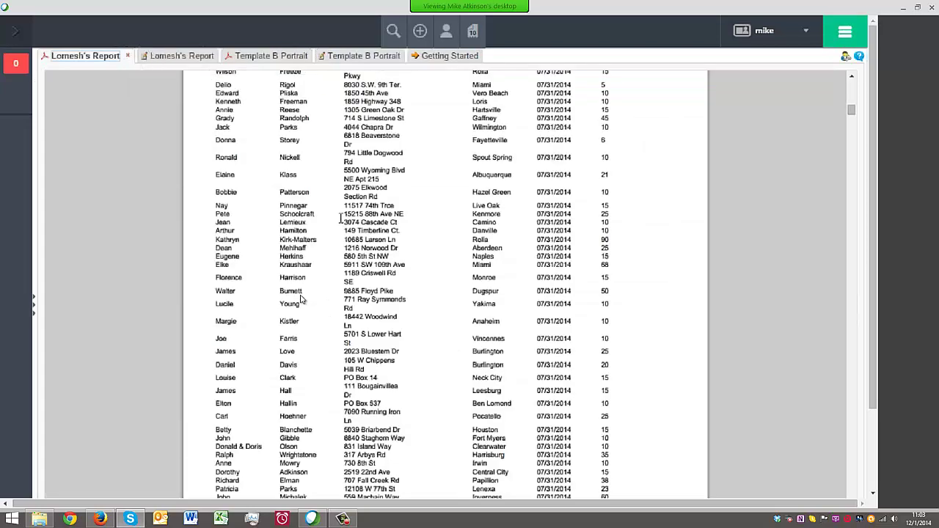
{"action": "left_click", "coordinate": [168, 56]}
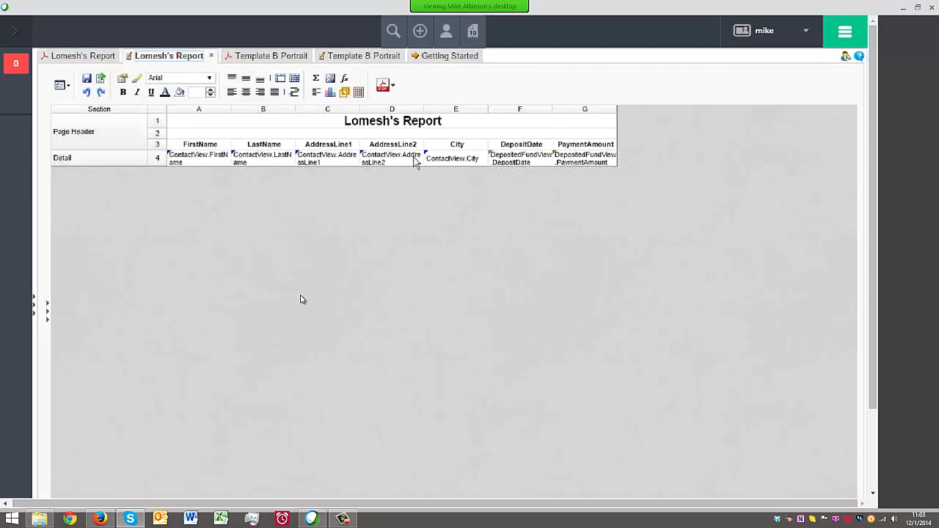
Recheck the rendered Lomesh's Report, then return to its design grid
{"action": "right_click", "coordinate": [441, 109]}
{"action": "left_click", "coordinate": [369, 196]}
{"action": "left_click", "coordinate": [82, 58]}
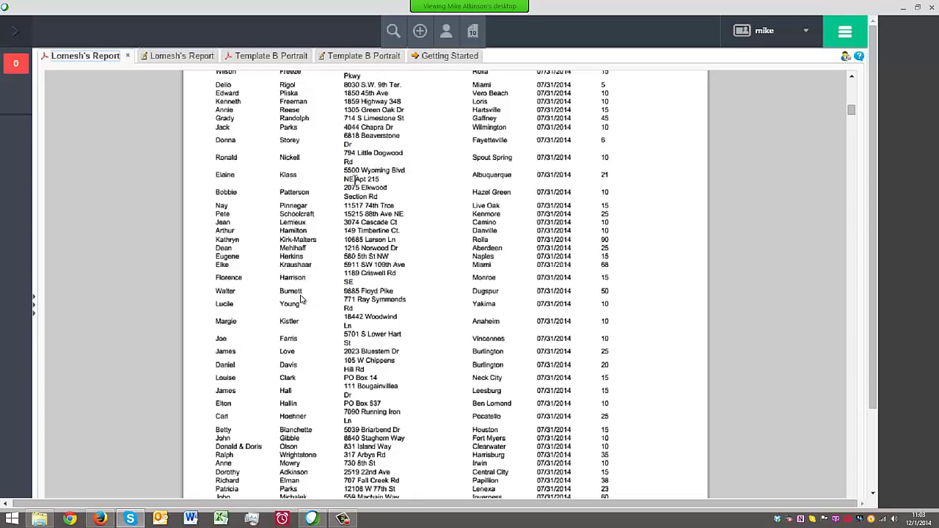
{"action": "left_click", "coordinate": [169, 57]}
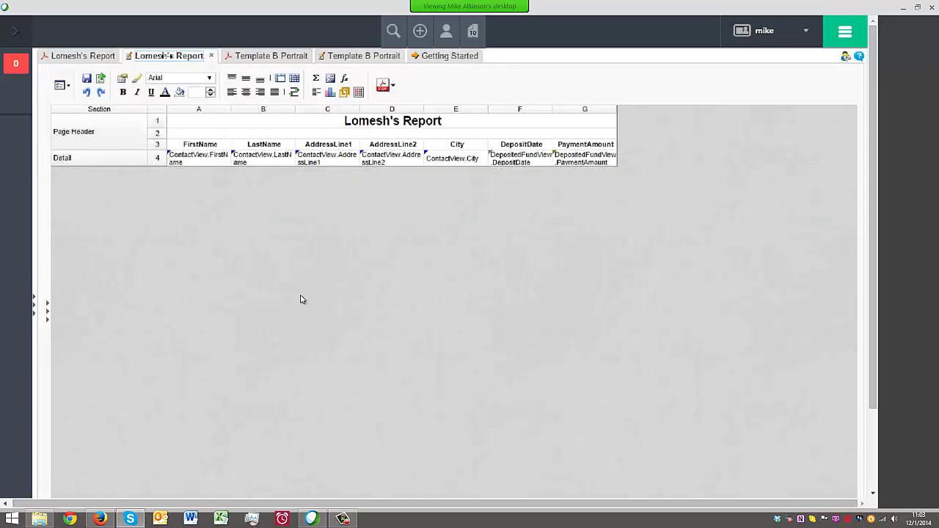
Insert an empty column at D and another before City, removing the extra column
{"action": "right_click", "coordinate": [386, 110]}
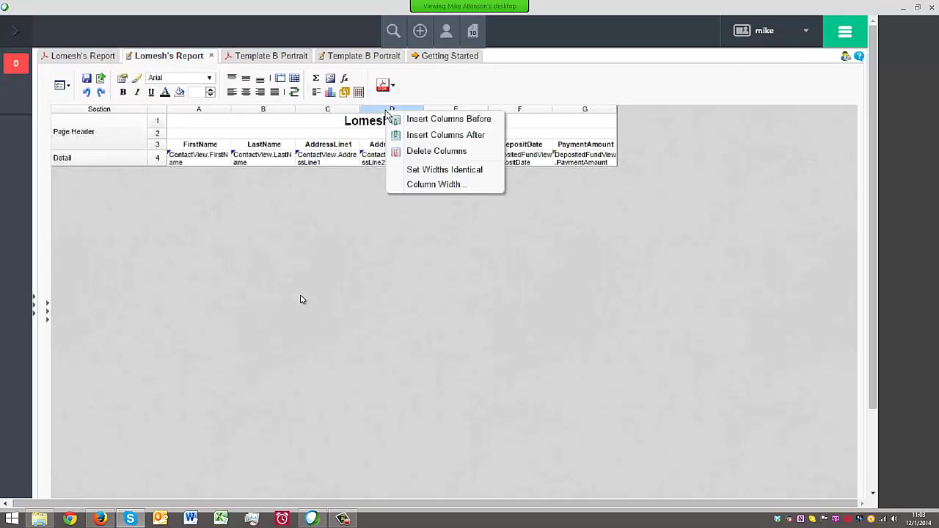
{"action": "left_click", "coordinate": [414, 119]}
{"action": "right_click", "coordinate": [456, 111]}
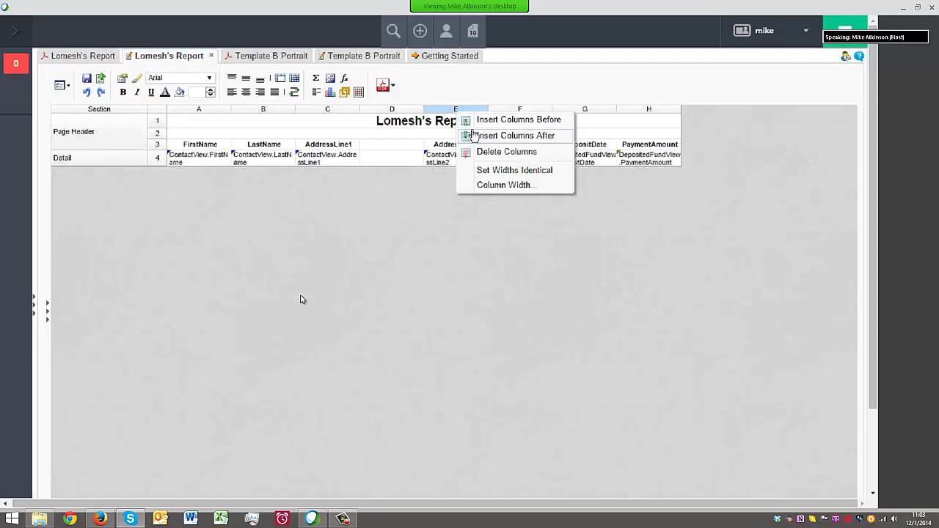
{"action": "left_click", "coordinate": [474, 126]}
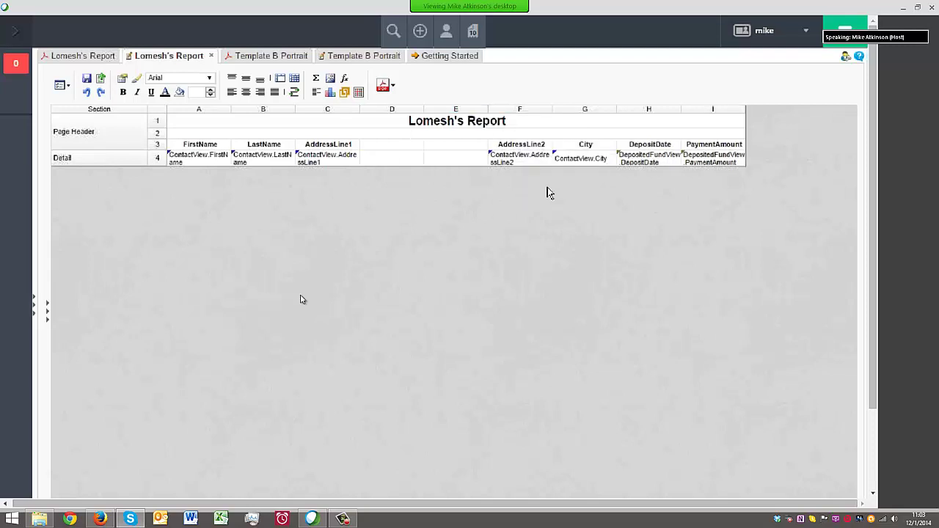
{"action": "right_click", "coordinate": [459, 112]}
{"action": "left_click", "coordinate": [499, 149]}
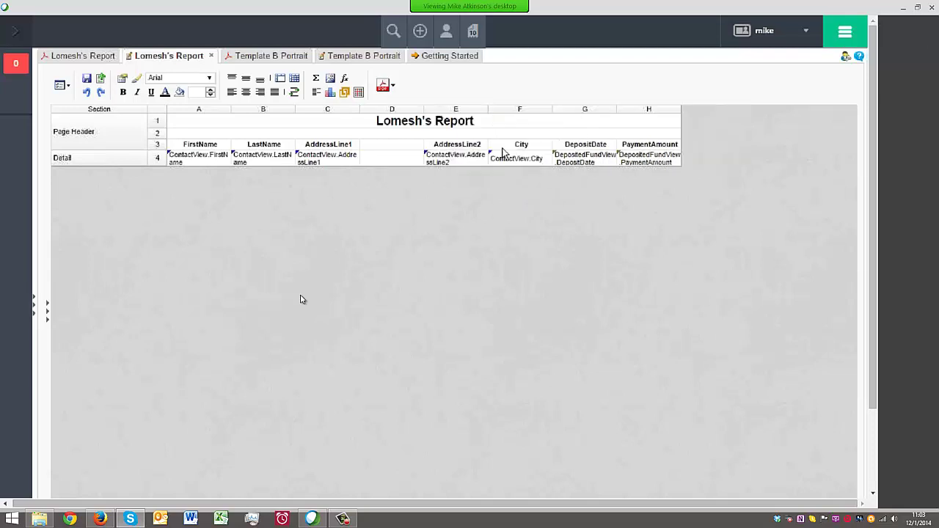
{"action": "right_click", "coordinate": [517, 112]}
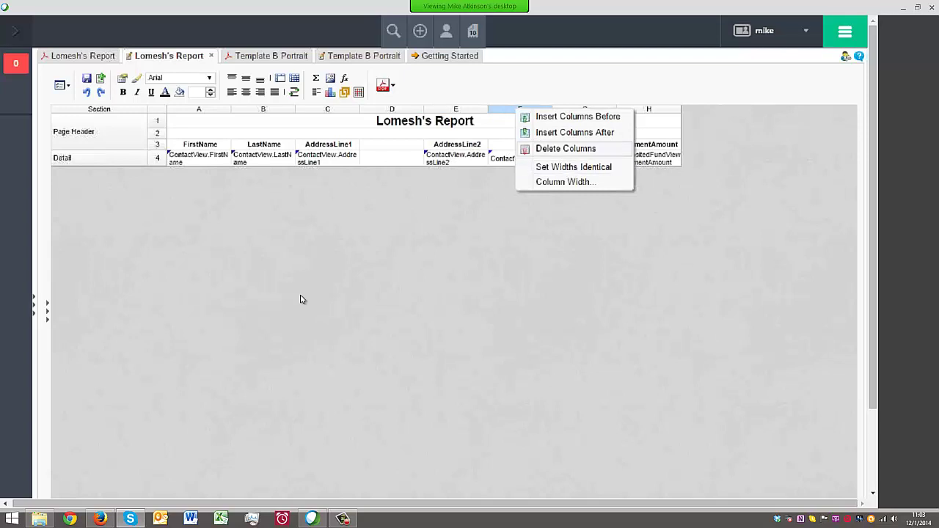
{"action": "left_click", "coordinate": [563, 119]}
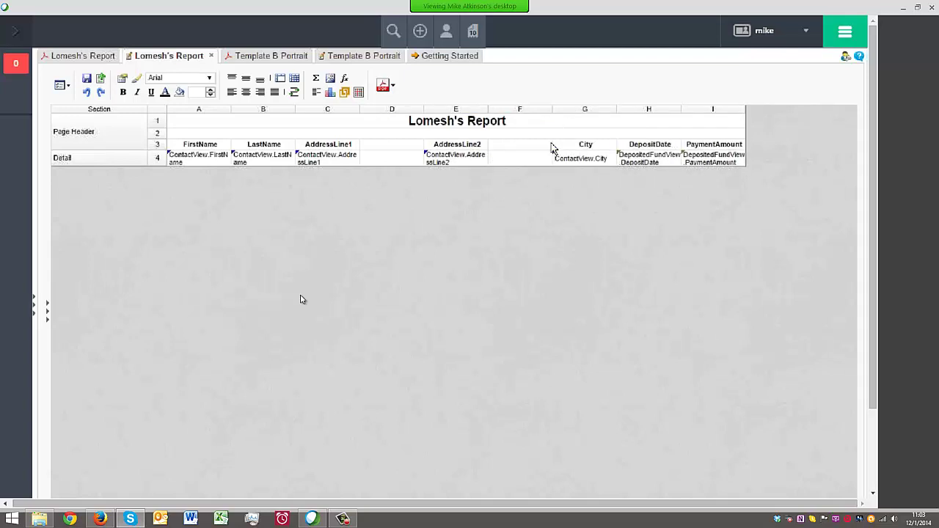
Merge cells C4 and D4 so the AddressLine1 field spans both columns
{"action": "left_click", "coordinate": [373, 163]}
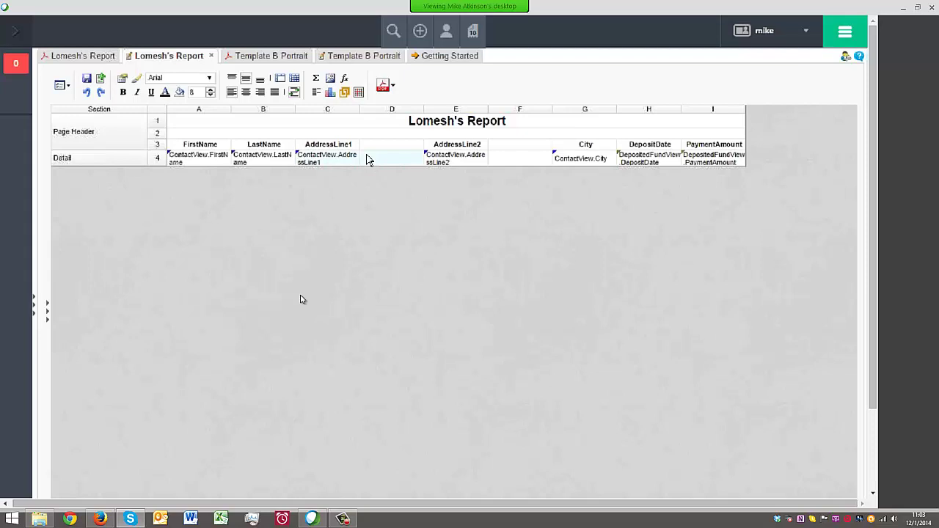
{"action": "left_click", "coordinate": [280, 78]}
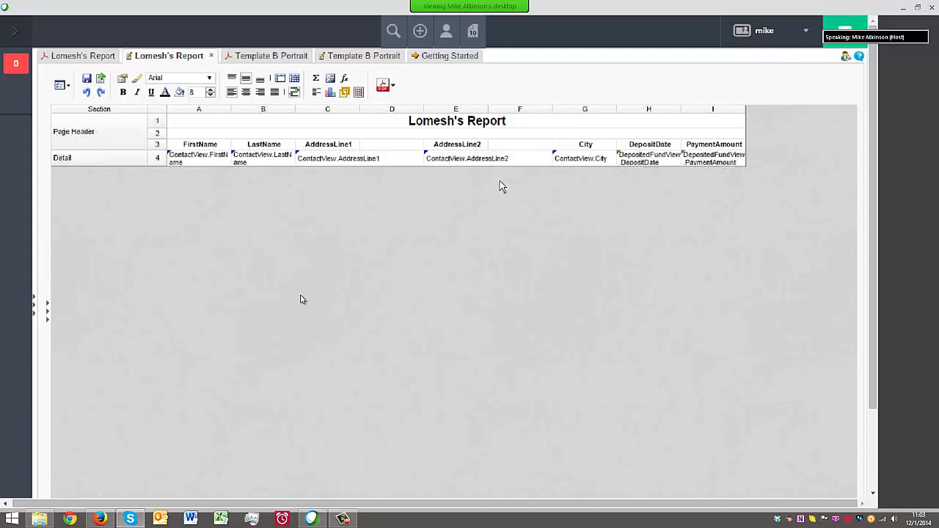
{"action": "right_click", "coordinate": [704, 161]}
{"action": "left_click", "coordinate": [748, 230]}
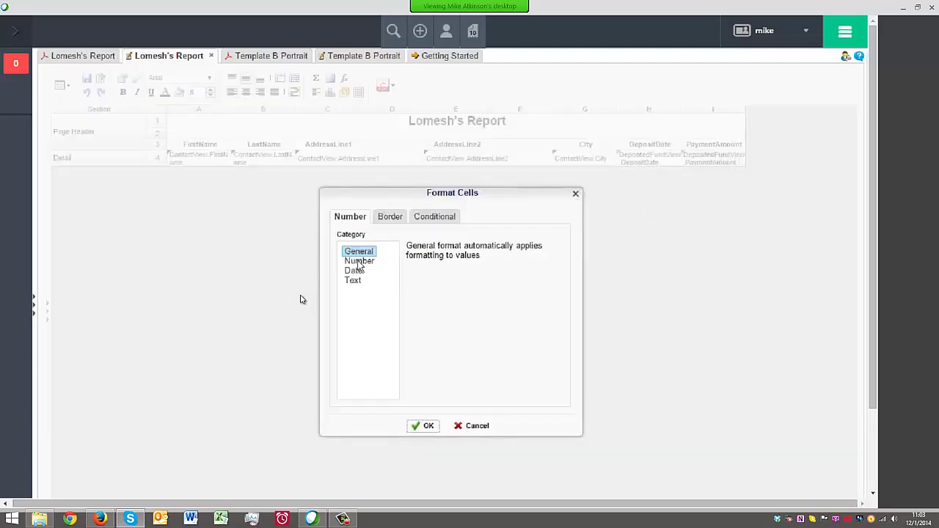
Format PaymentAmount as Number with a $ currency symbol, then run the report as PDF
{"action": "left_click", "coordinate": [359, 261]}
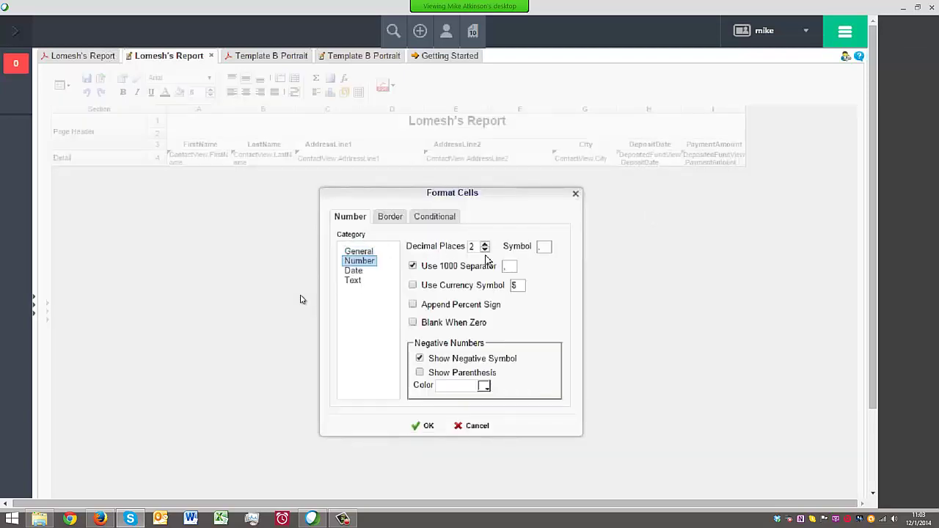
{"action": "left_click", "coordinate": [413, 286]}
{"action": "left_click", "coordinate": [424, 426]}
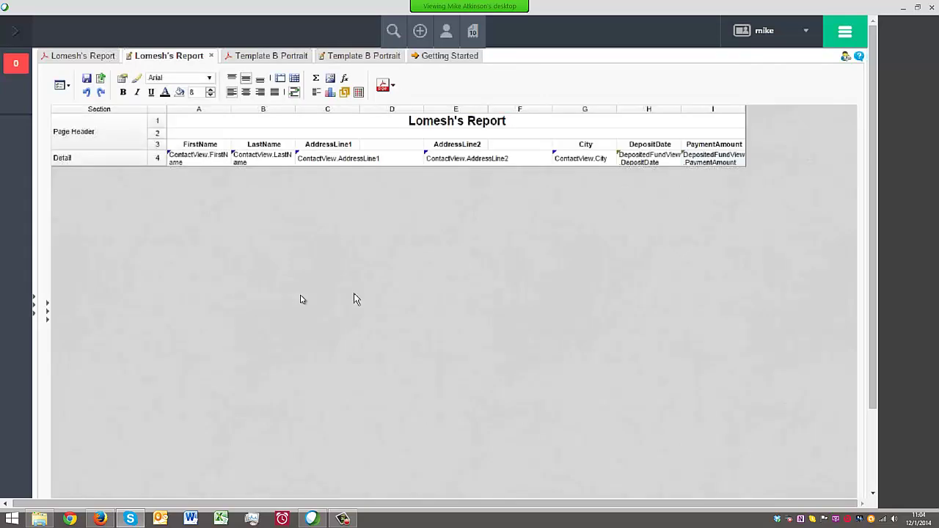
{"action": "left_click", "coordinate": [383, 85]}
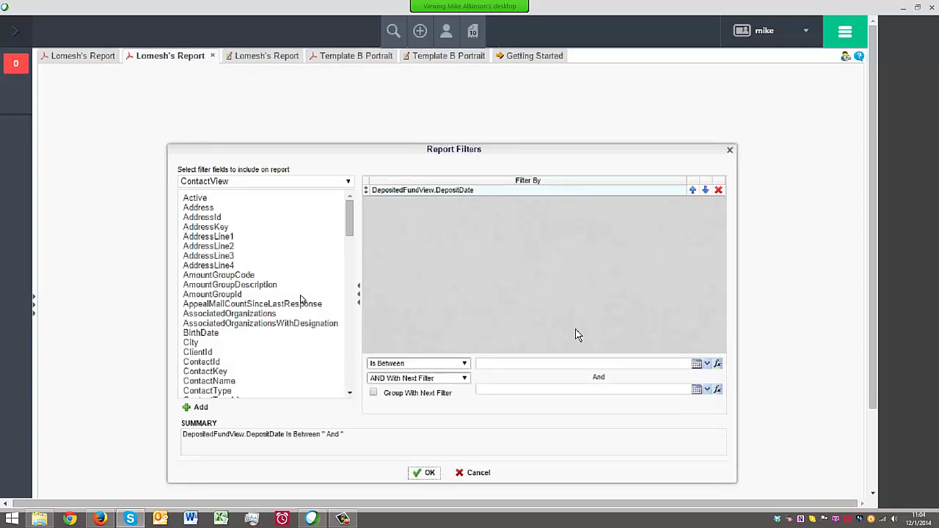
Filter deposit dates between 07/01/2014 and 7/31/2014 and generate the report
{"action": "left_click", "coordinate": [622, 360]}
{"action": "type", "text": "07/01/2014"}
{"action": "key", "text": "Tab"}
{"action": "type", "text": "7/"}
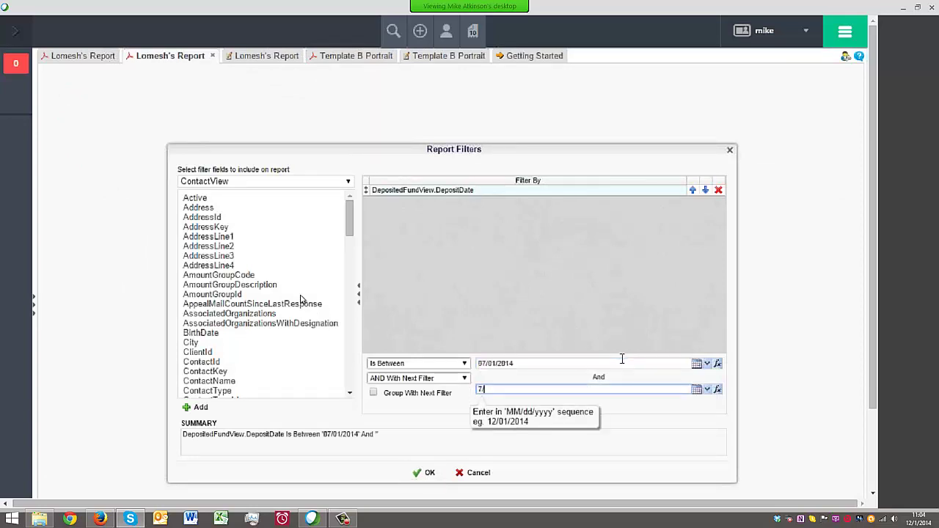
{"action": "type", "text": "31/2014"}
{"action": "key", "text": "Return"}
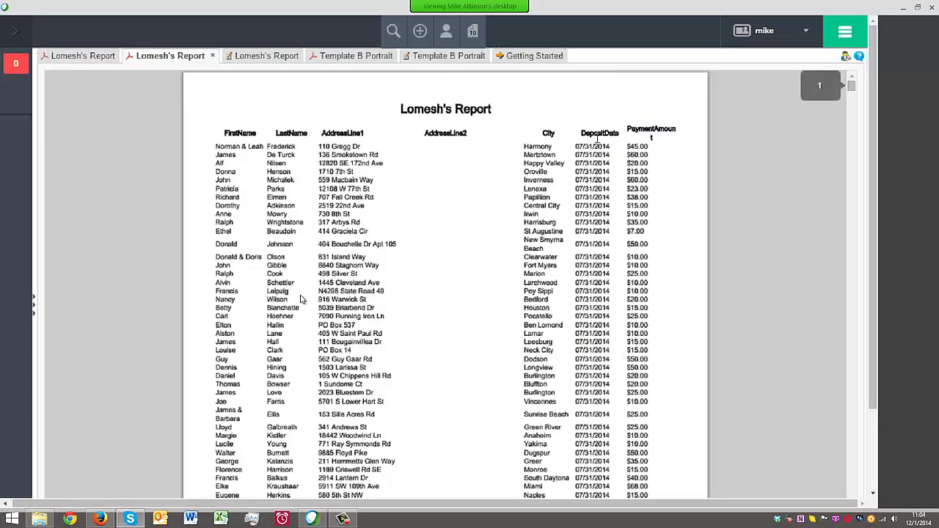
Inspect the PDF by highlighting the New Smyrna city, PaymentAmount header and payment rows
{"action": "left_click_drag", "start_coordinate": [520, 241], "coordinate": [555, 243]}
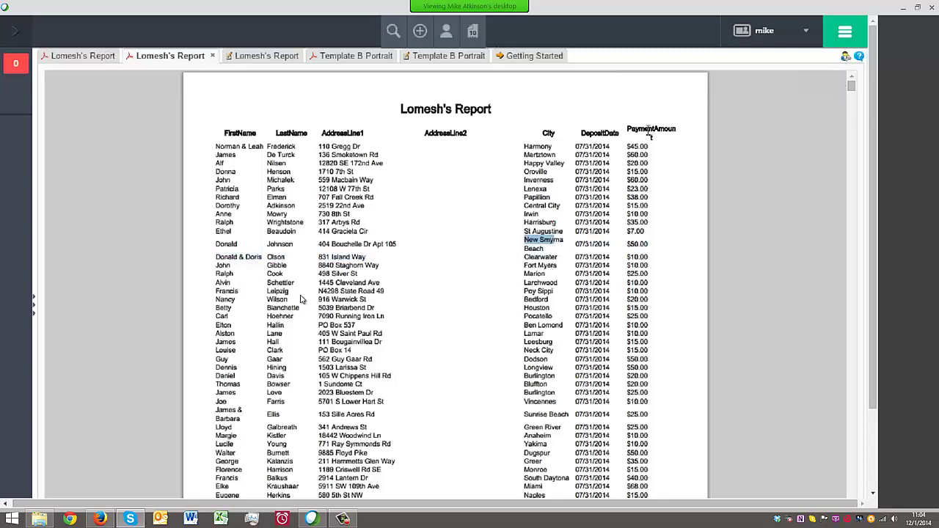
{"action": "left_click_drag", "start_coordinate": [627, 129], "coordinate": [682, 130]}
{"action": "left_click", "coordinate": [653, 140]}
{"action": "left_click_drag", "start_coordinate": [633, 159], "coordinate": [652, 374]}
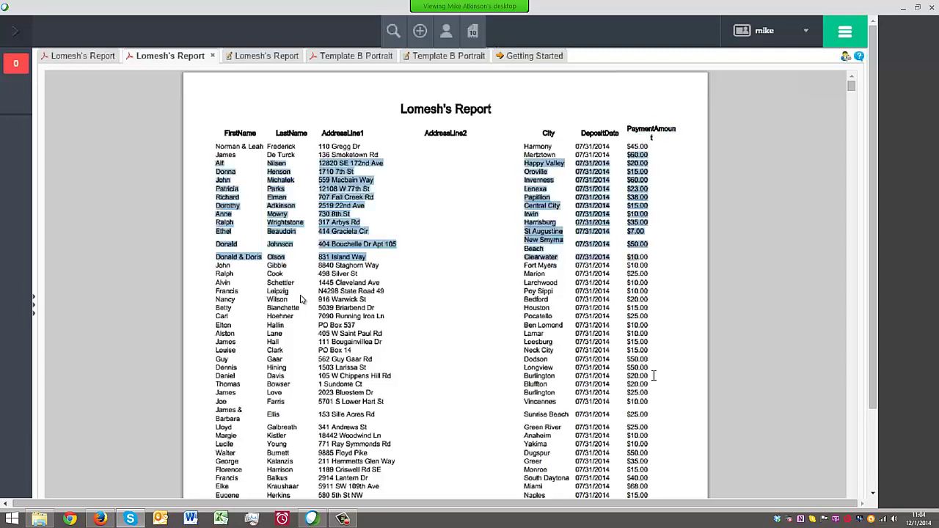
{"action": "left_click", "coordinate": [618, 334]}
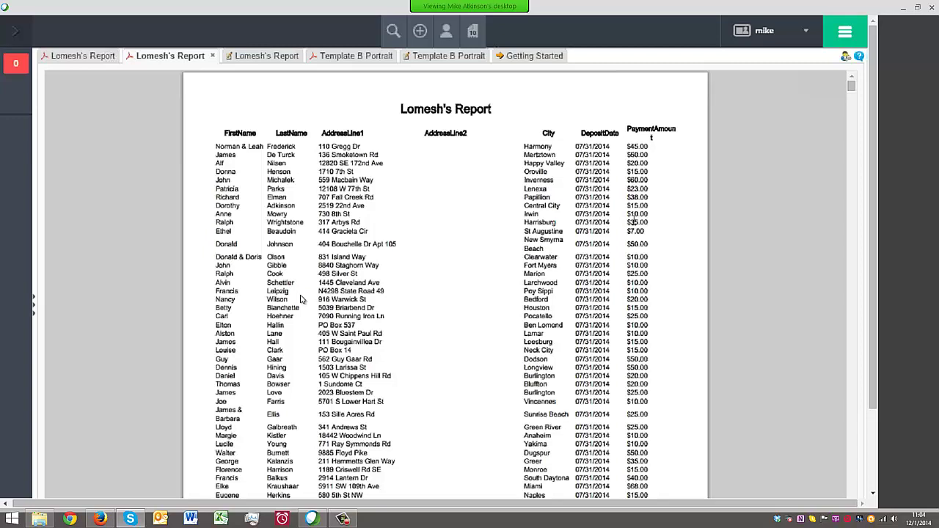
{"action": "left_click", "coordinate": [278, 55]}
Right-align the PaymentAmount detail field and widen column I
{"action": "right_click", "coordinate": [706, 155]}
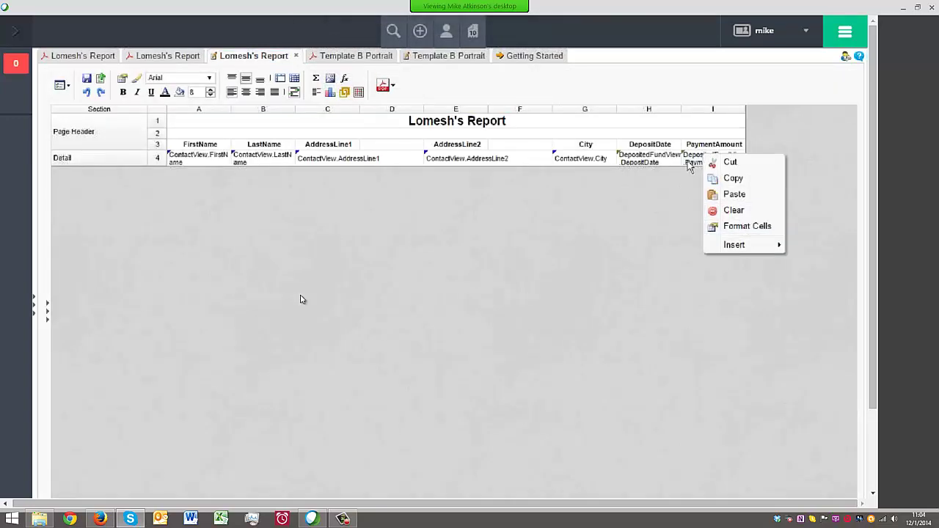
{"action": "left_click", "coordinate": [693, 166]}
{"action": "left_click", "coordinate": [261, 94]}
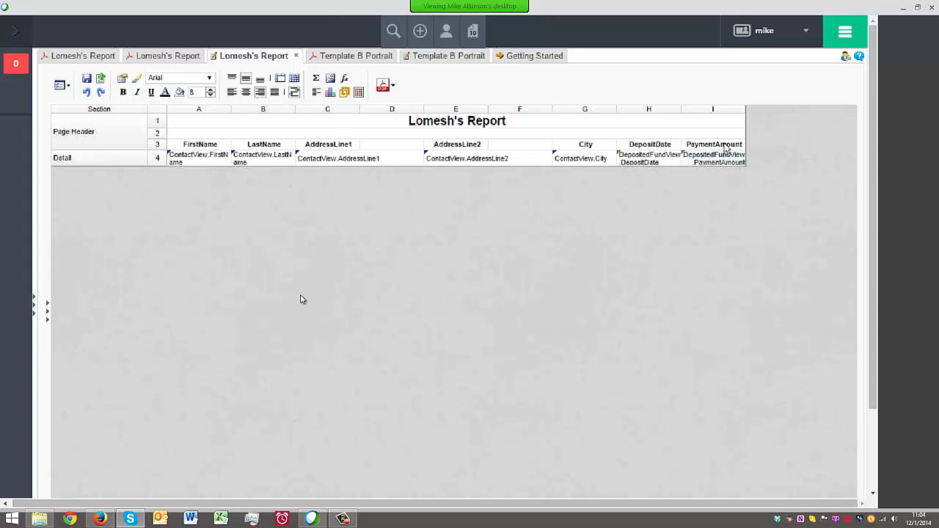
{"action": "left_click_drag", "start_coordinate": [744, 109], "coordinate": [770, 108]}
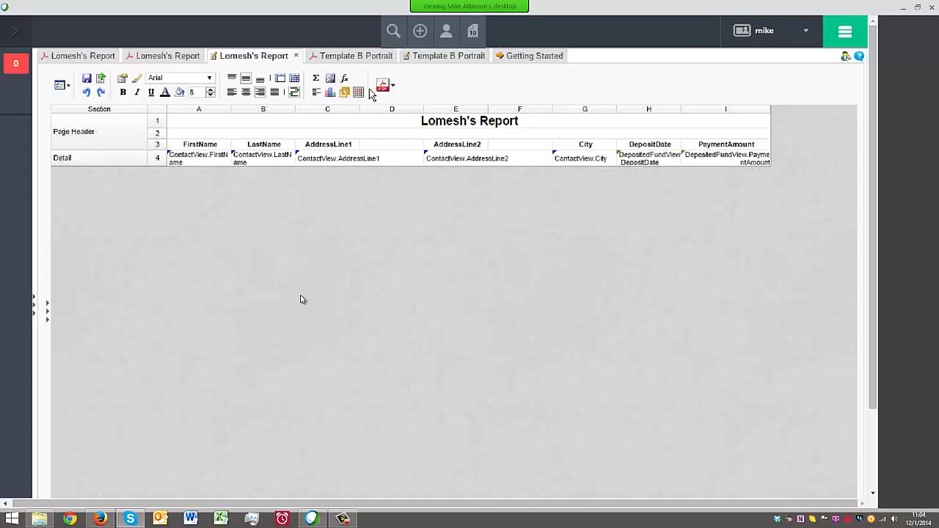
Close the modified design without saving and return to the first rendered Lomesh's Report
{"action": "left_click", "coordinate": [296, 56]}
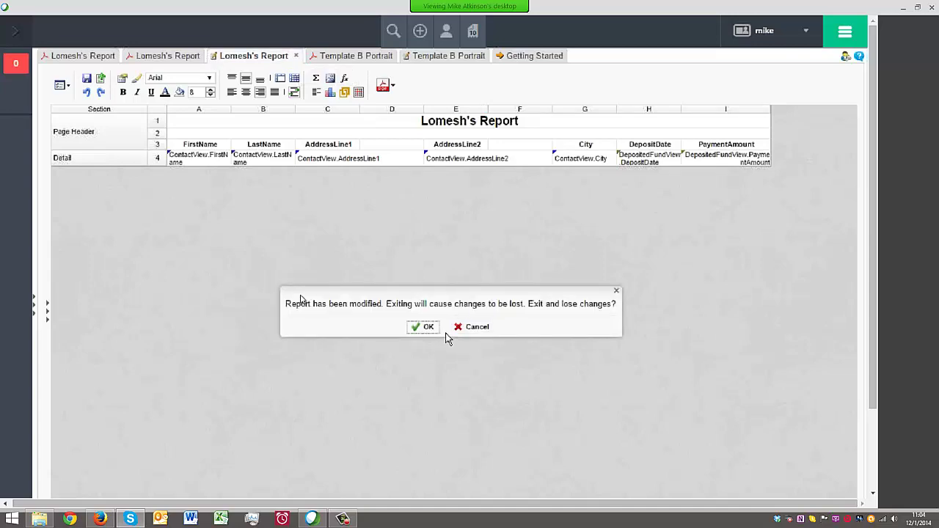
{"action": "left_click", "coordinate": [423, 327]}
{"action": "left_click", "coordinate": [169, 57]}
{"action": "left_click", "coordinate": [98, 56]}
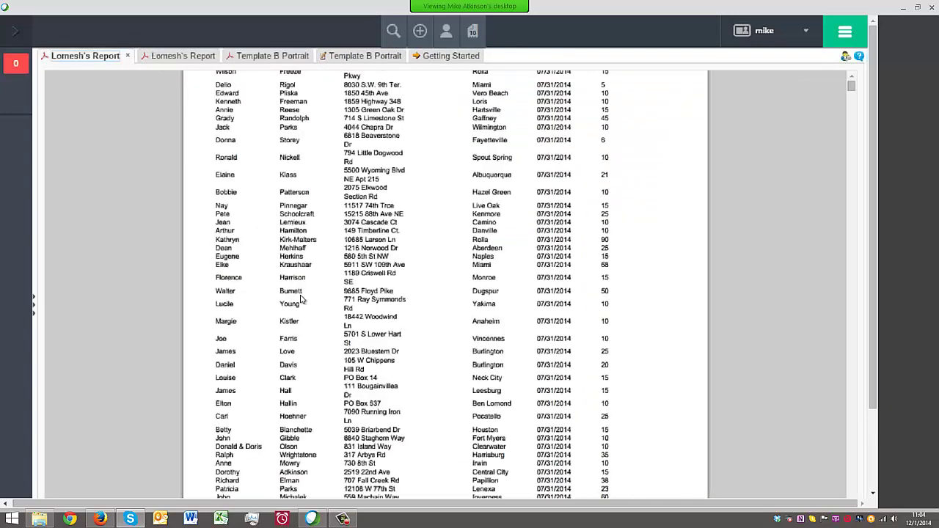
Drag Lomesh's Report into the Default Contact Reports folder in the report tree
{"action": "left_click", "coordinate": [34, 308]}
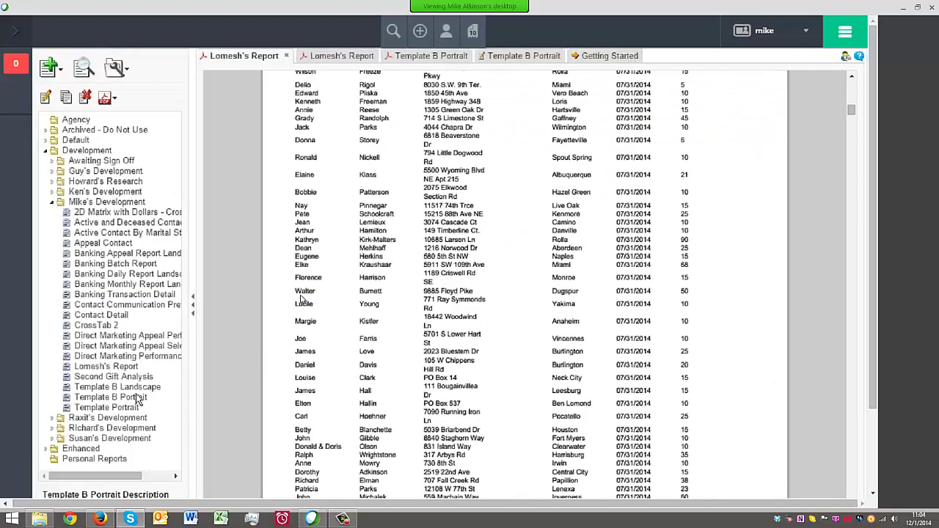
{"action": "left_click", "coordinate": [44, 140]}
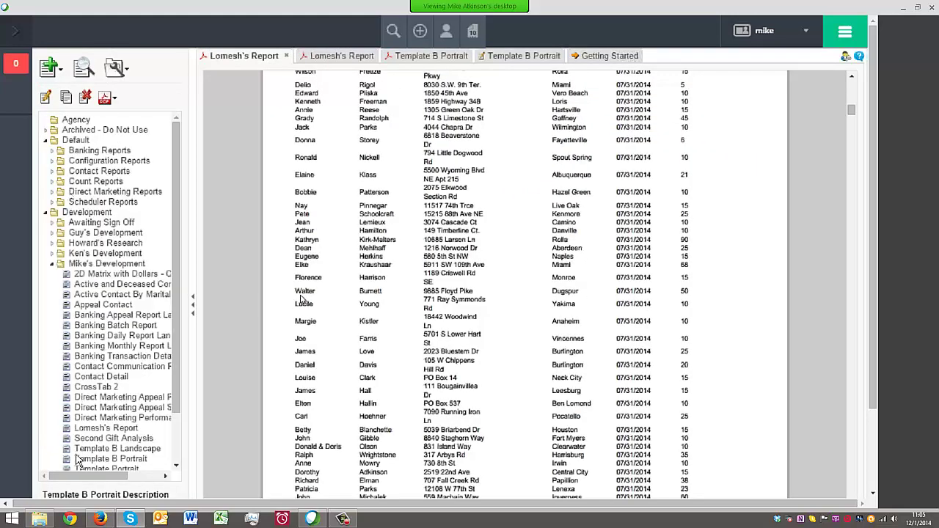
{"action": "left_click", "coordinate": [67, 429]}
{"action": "right_click", "coordinate": [68, 430]}
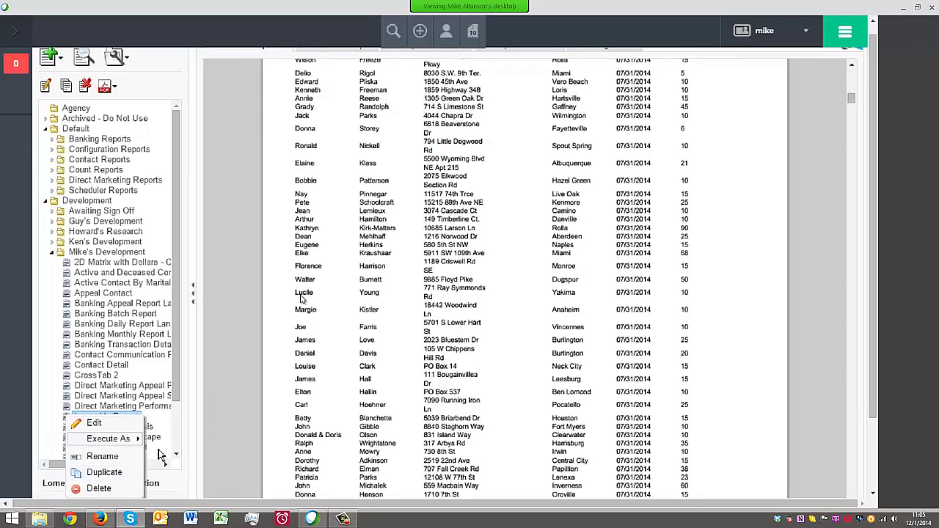
{"action": "left_click", "coordinate": [33, 381]}
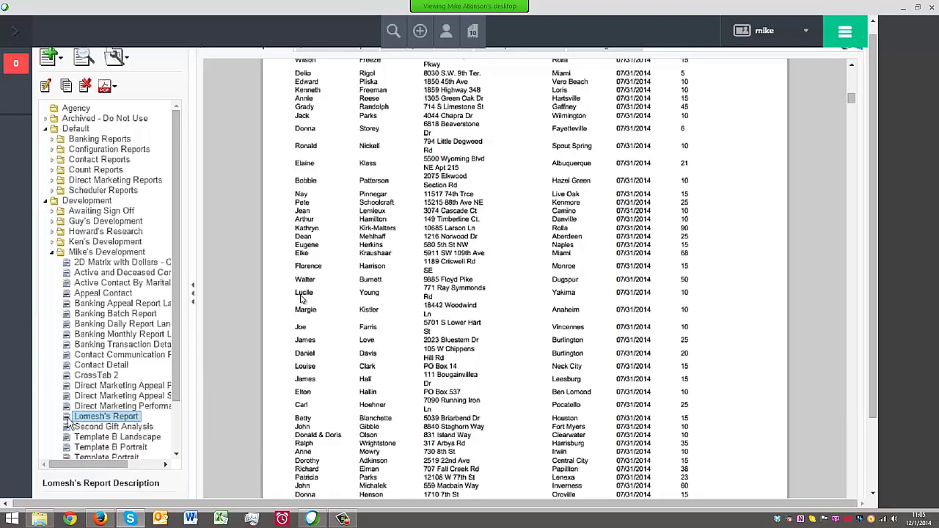
{"action": "left_click_drag", "start_coordinate": [68, 424], "coordinate": [136, 165]}
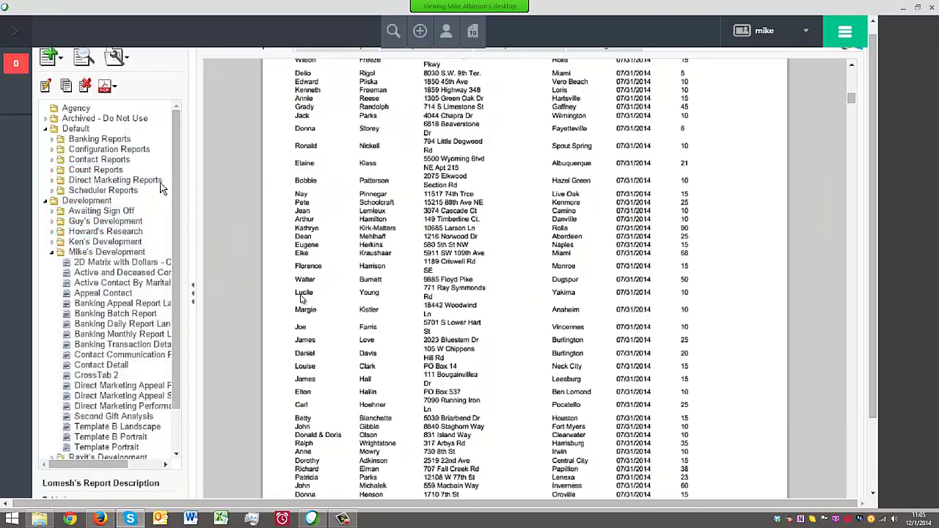
{"action": "left_click", "coordinate": [53, 160]}
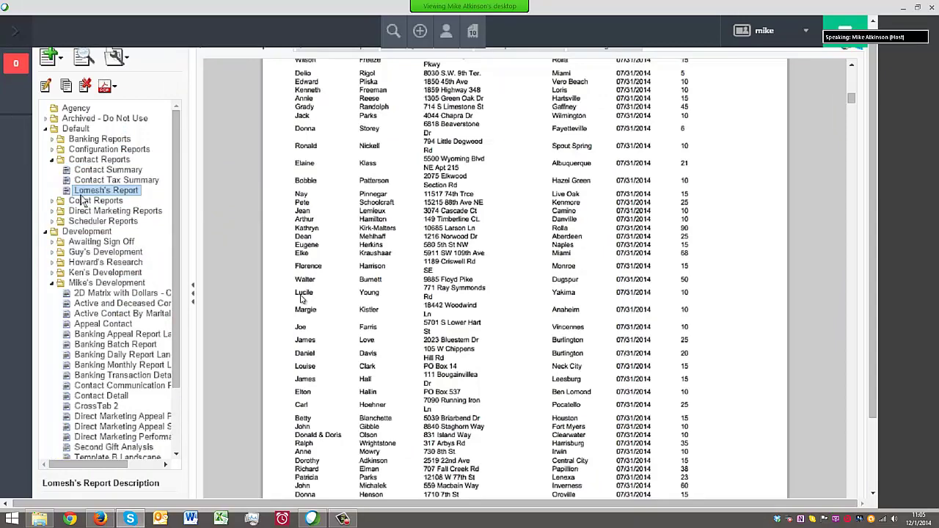
Go to the Default Reports page, leaving the report designer
{"action": "left_click", "coordinate": [17, 31]}
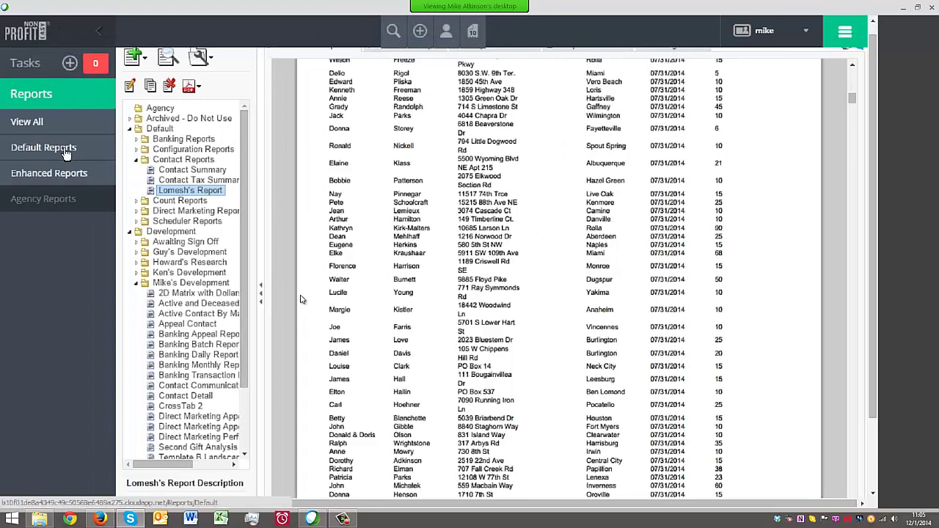
{"action": "left_click", "coordinate": [63, 149]}
{"action": "left_click", "coordinate": [451, 110]}
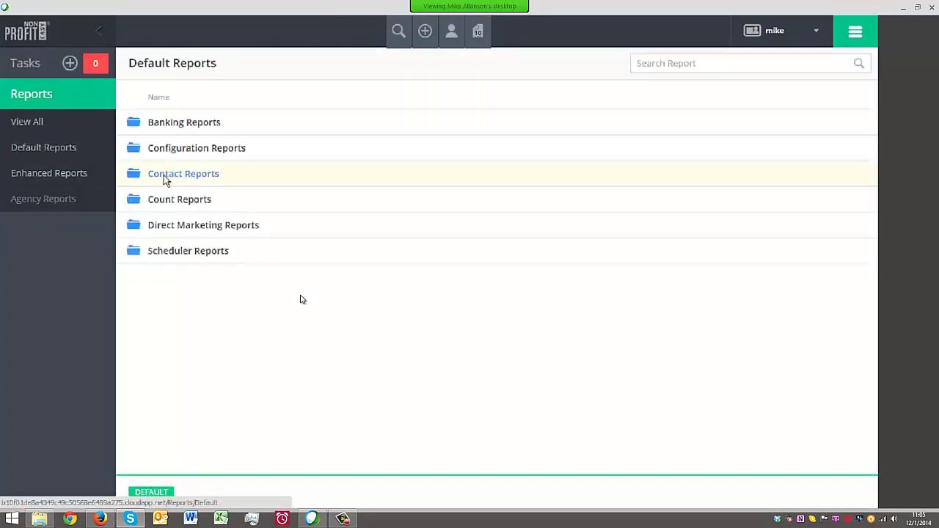
Execute Lomesh's Report from Contact Reports for deposit dates 7/01/2014 to 7/31/14
{"action": "left_click", "coordinate": [167, 177]}
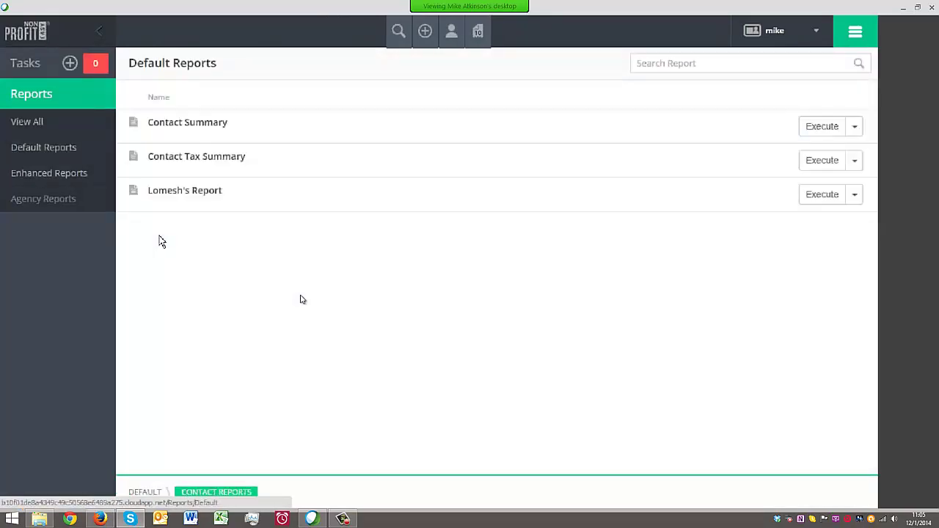
{"action": "left_click", "coordinate": [180, 192]}
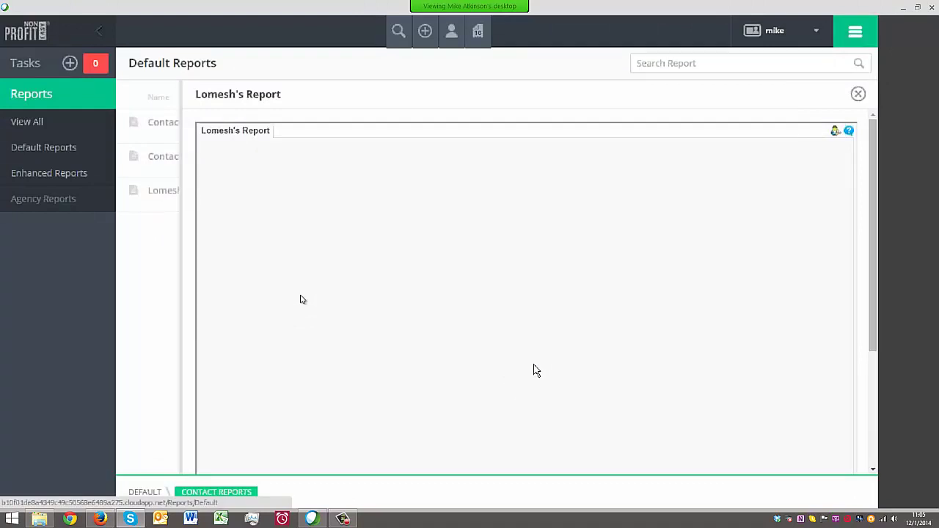
{"action": "left_click", "coordinate": [631, 260]}
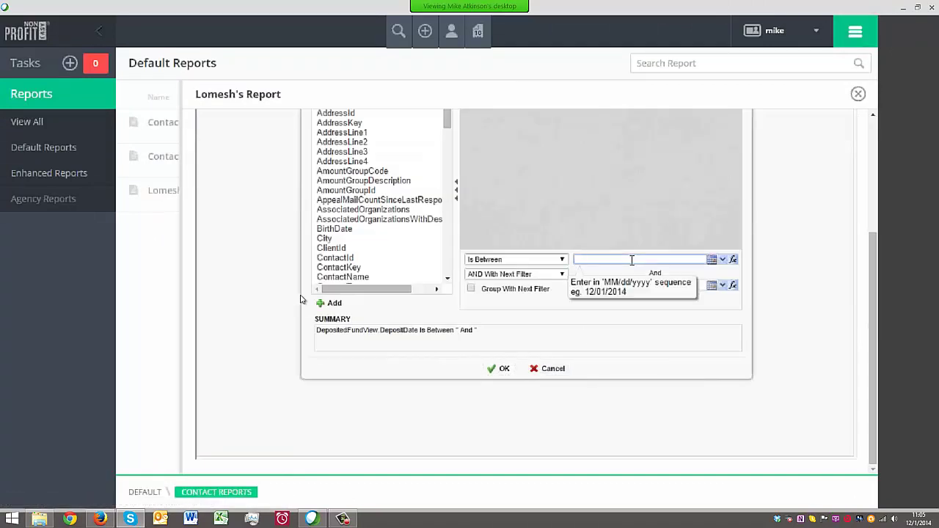
{"action": "type", "text": "7/01/2014"}
{"action": "key", "text": "Tab"}
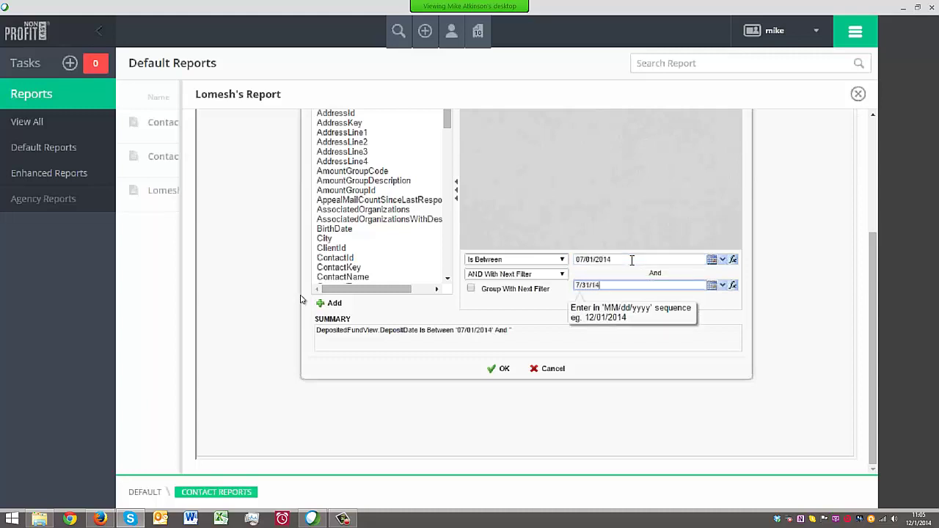
{"action": "type", "text": "7/31/14"}
{"action": "key", "text": "Return"}
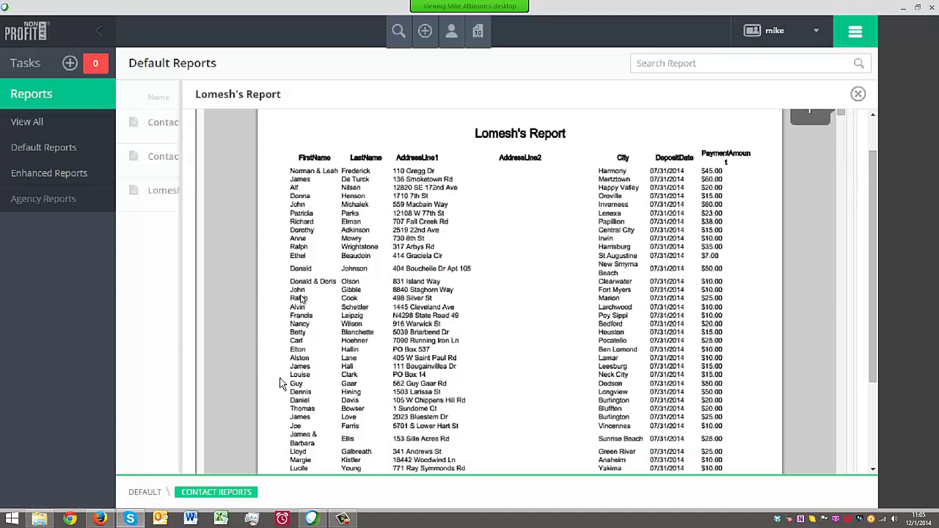
{"action": "scroll", "coordinate": [368, 349], "scroll_direction": "up", "scroll_amount": 2}
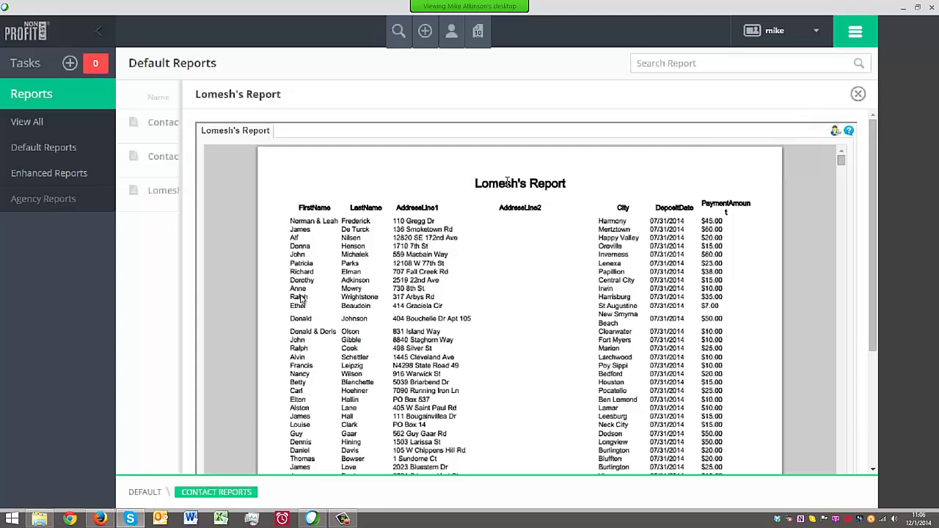
Generate the Contact Summary report for a donor, scroll through it, and close it
{"action": "left_click", "coordinate": [857, 94]}
{"action": "left_click", "coordinate": [208, 127]}
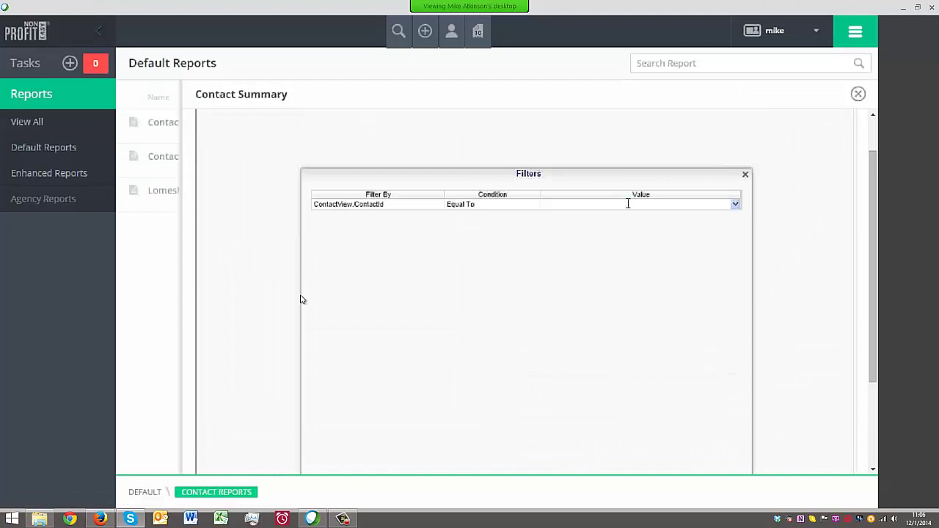
{"action": "left_click", "coordinate": [616, 203]}
{"action": "scroll", "coordinate": [636, 249], "scroll_direction": "down", "scroll_amount": 3}
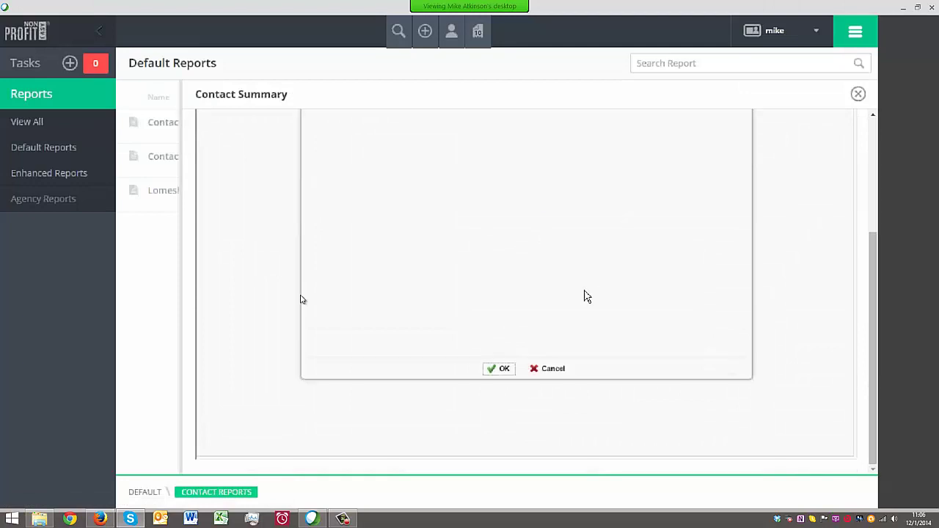
{"action": "left_click", "coordinate": [489, 370]}
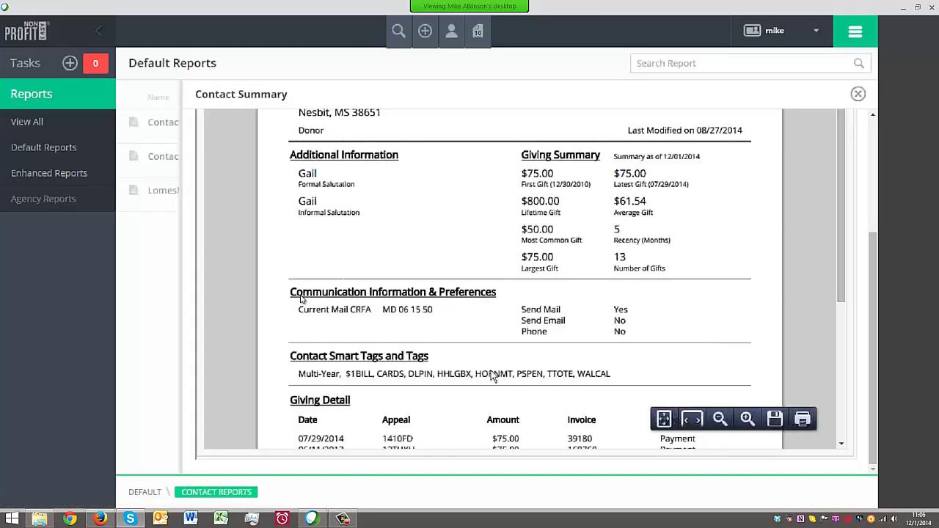
{"action": "scroll", "coordinate": [555, 294], "scroll_direction": "up", "scroll_amount": 3}
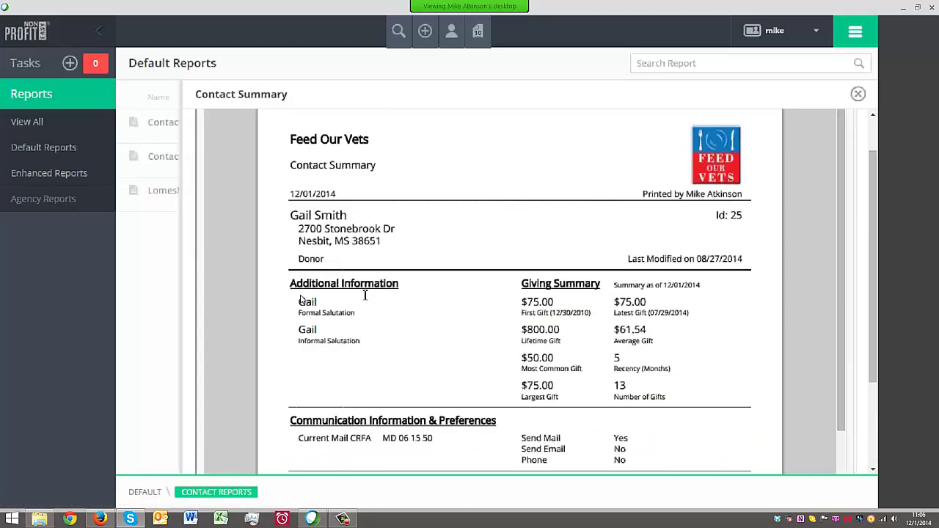
{"action": "scroll", "coordinate": [364, 295], "scroll_direction": "down", "scroll_amount": 3}
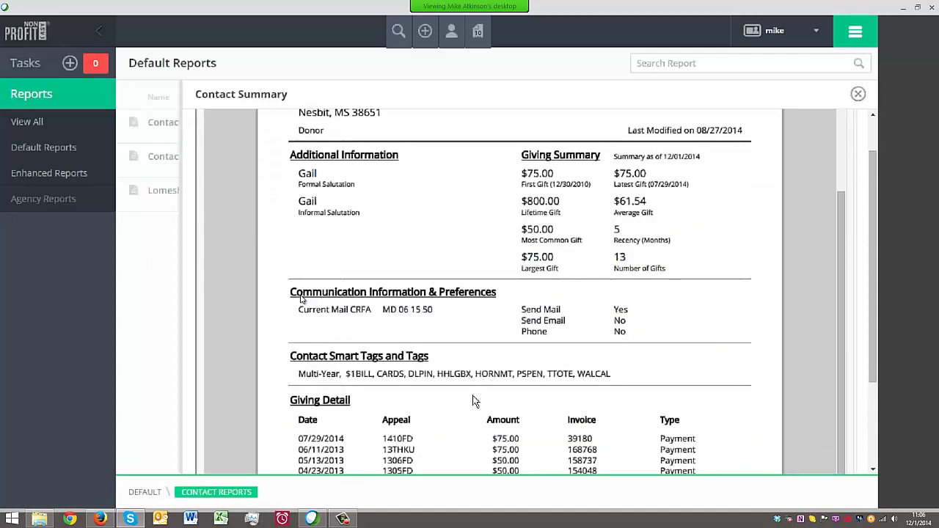
{"action": "scroll", "coordinate": [469, 374], "scroll_direction": "down", "scroll_amount": 2}
{"action": "scroll", "coordinate": [453, 346], "scroll_direction": "up", "scroll_amount": 4}
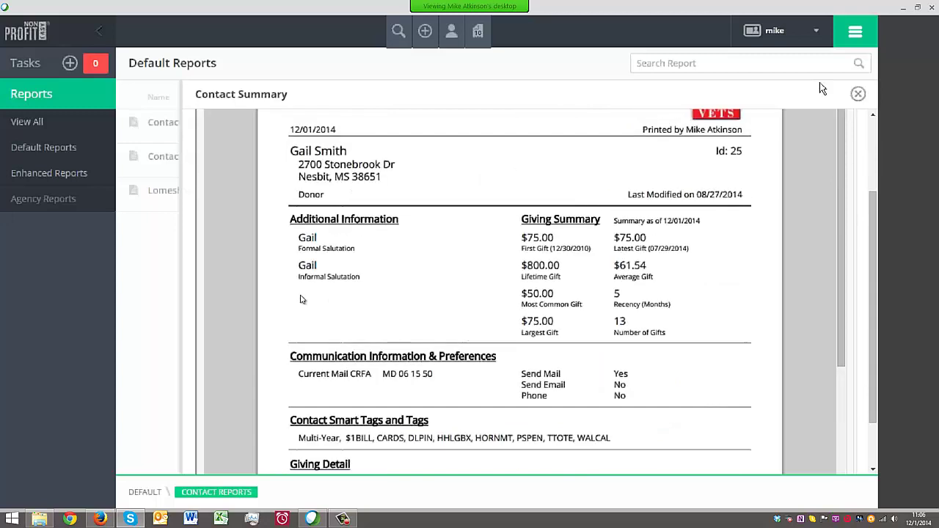
{"action": "left_click", "coordinate": [858, 93]}
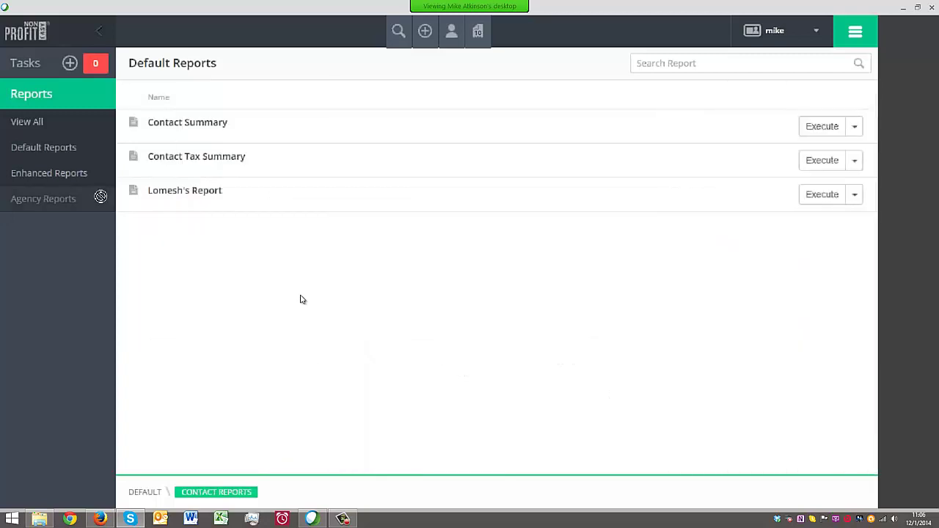
Open the View All report tree showing the Welcome to Exago page
{"action": "left_click", "coordinate": [29, 123]}
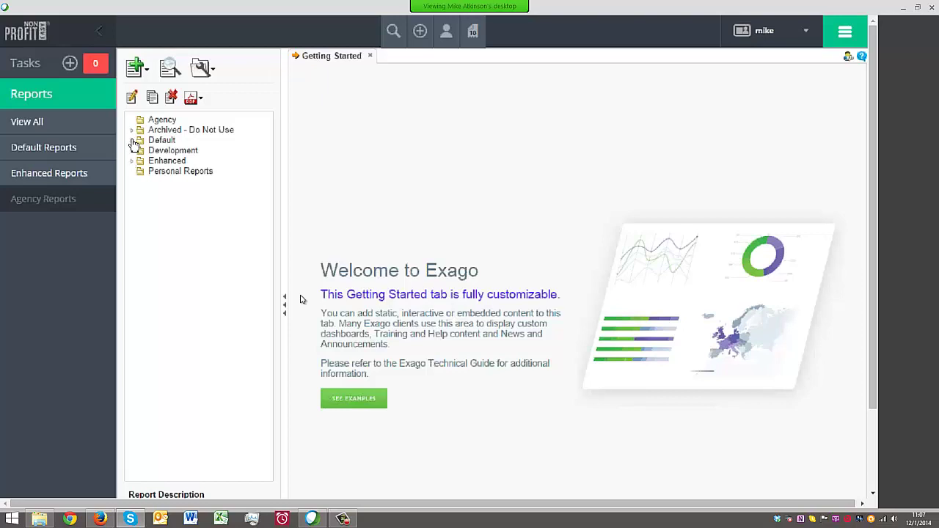
Open Lomesh's Report from Default > Contact Reports in the designer
{"action": "left_click", "coordinate": [132, 140]}
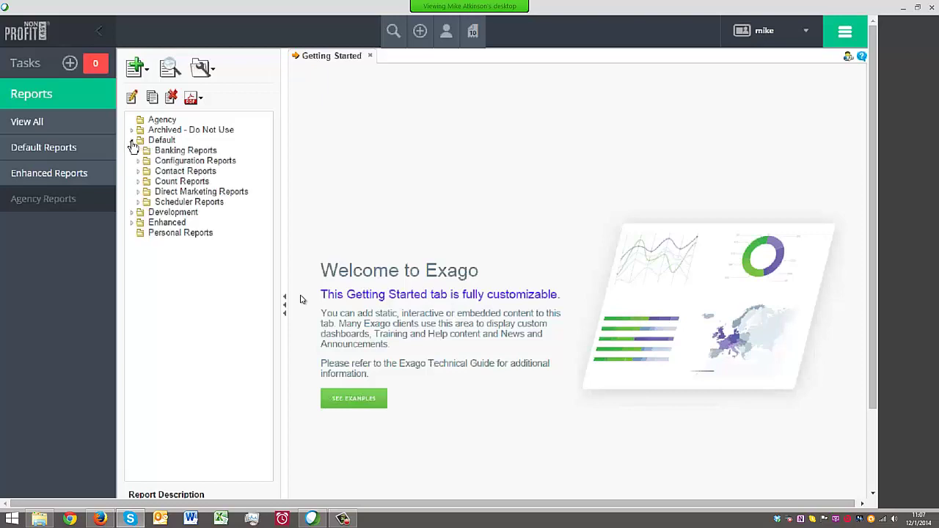
{"action": "left_click", "coordinate": [140, 183]}
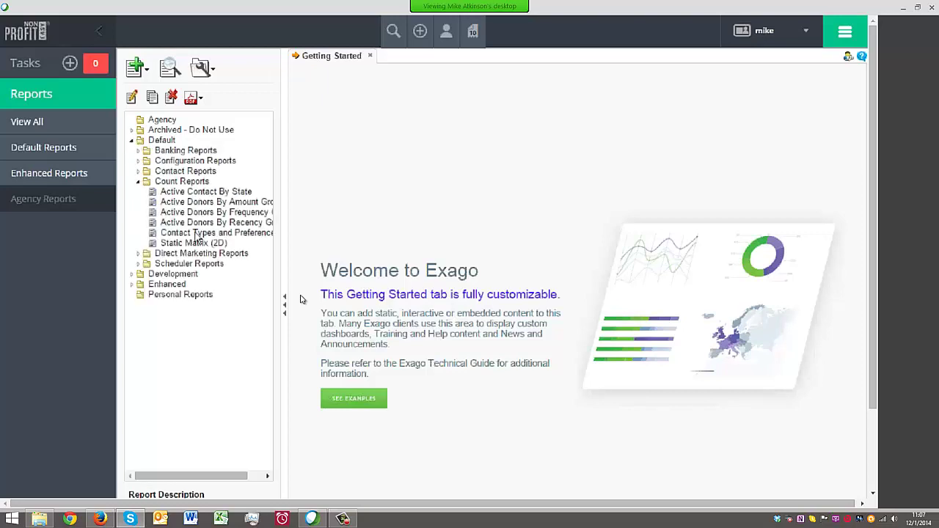
{"action": "left_click", "coordinate": [137, 183]}
{"action": "left_click", "coordinate": [138, 171]}
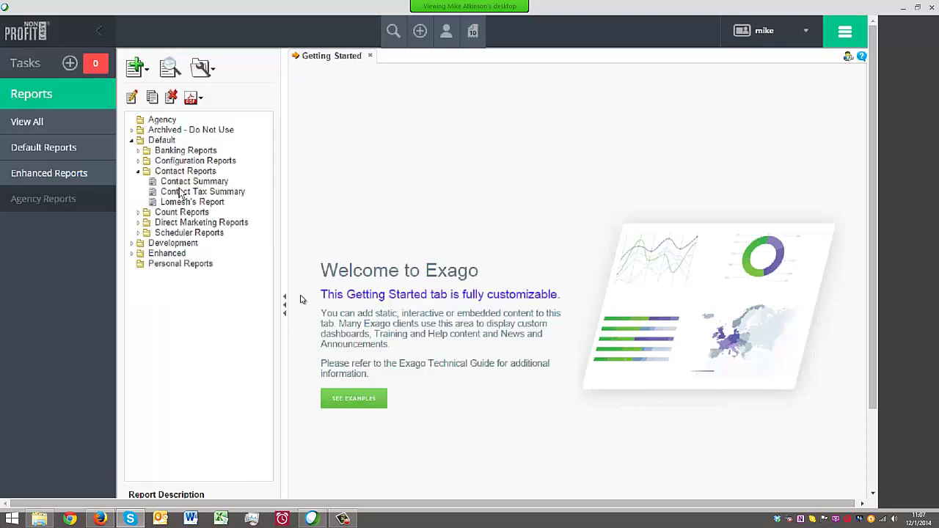
{"action": "left_click", "coordinate": [189, 202]}
{"action": "left_click", "coordinate": [131, 96]}
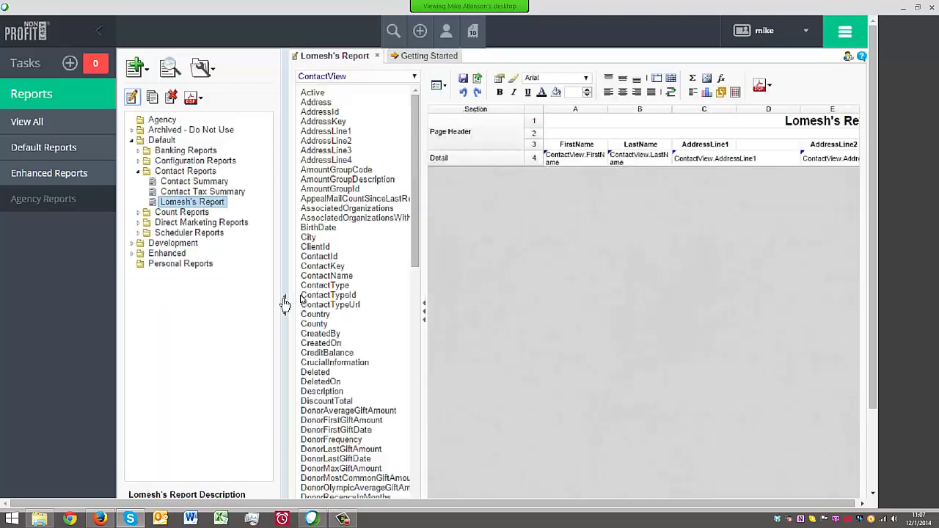
Collapse the report tree, navigation sidebar and field list to widen the layout
{"action": "left_click", "coordinate": [287, 300]}
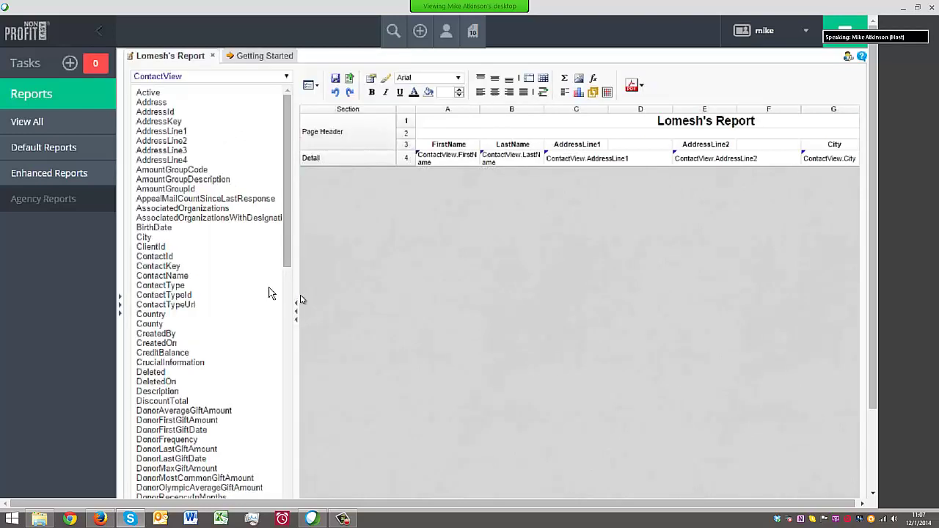
{"action": "left_click", "coordinate": [99, 33]}
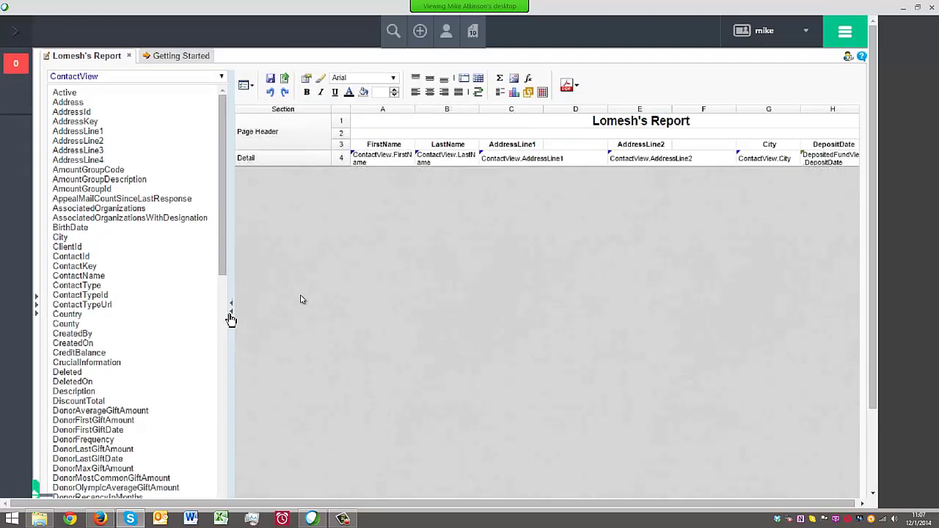
{"action": "left_click", "coordinate": [229, 315]}
{"action": "left_click", "coordinate": [63, 84]}
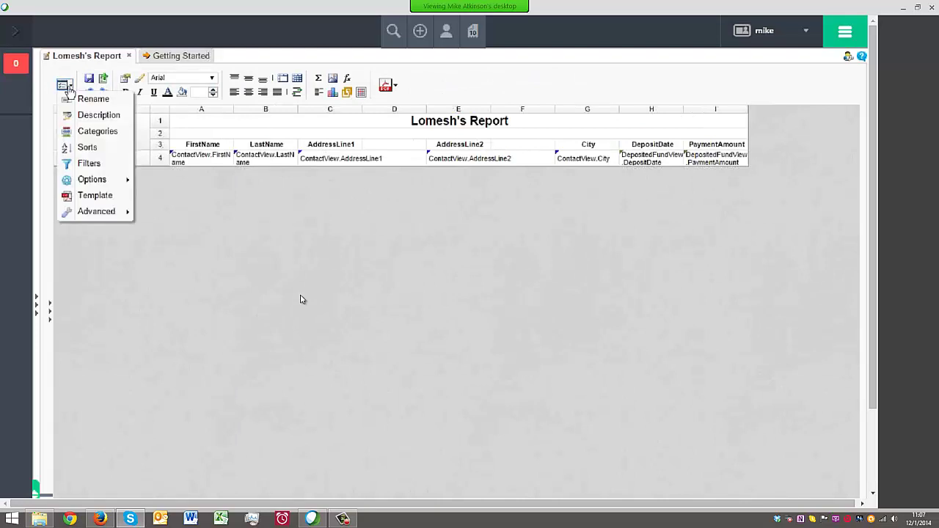
Write a description saying the report was requested and built on the spot, add a 'No Pressure At All. !! : -' line, and save it
{"action": "left_click", "coordinate": [108, 106]}
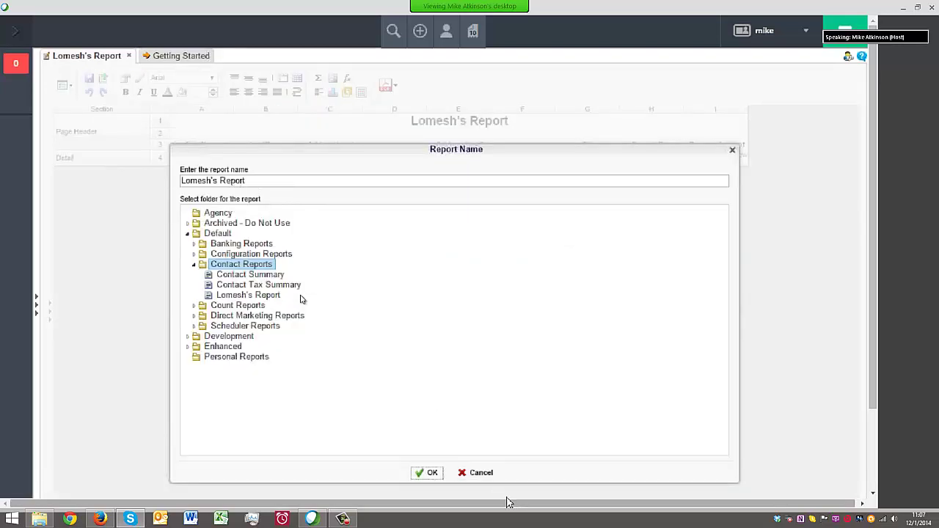
{"action": "left_click", "coordinate": [478, 472]}
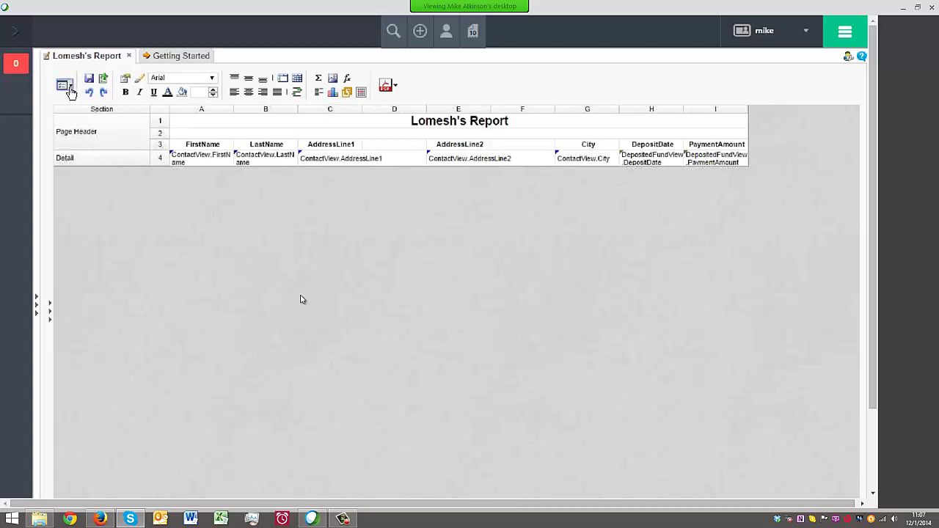
{"action": "left_click", "coordinate": [63, 85]}
{"action": "left_click", "coordinate": [88, 118]}
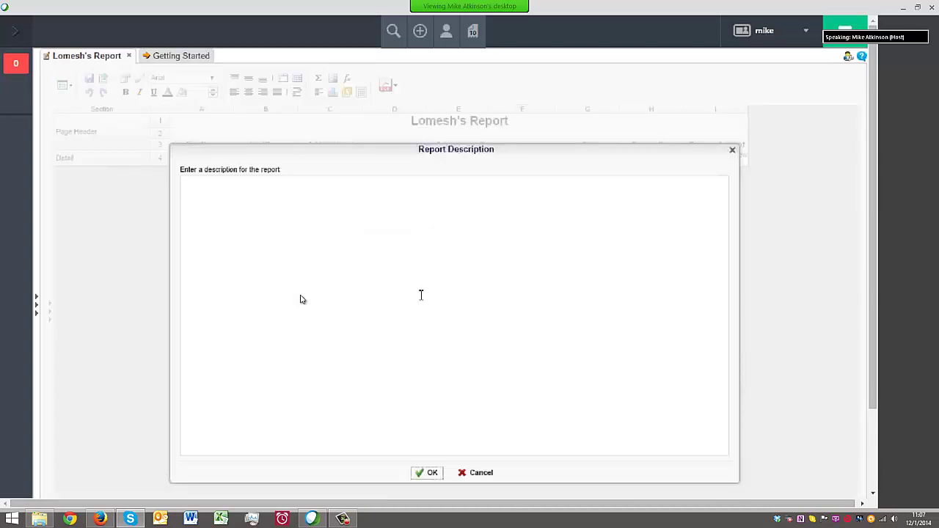
{"action": "left_click", "coordinate": [427, 268]}
{"action": "type", "text": "This is a great"}
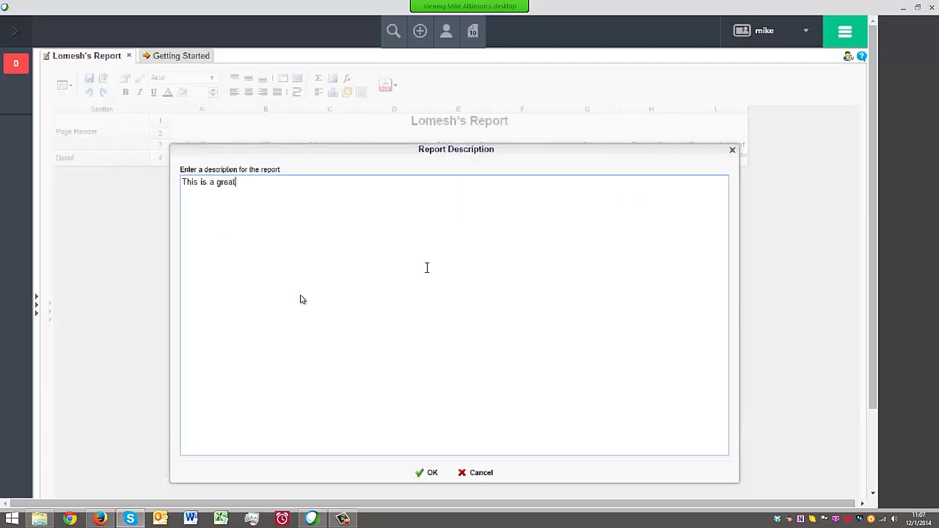
{"action": "type", "text": " report that Lomesh a"}
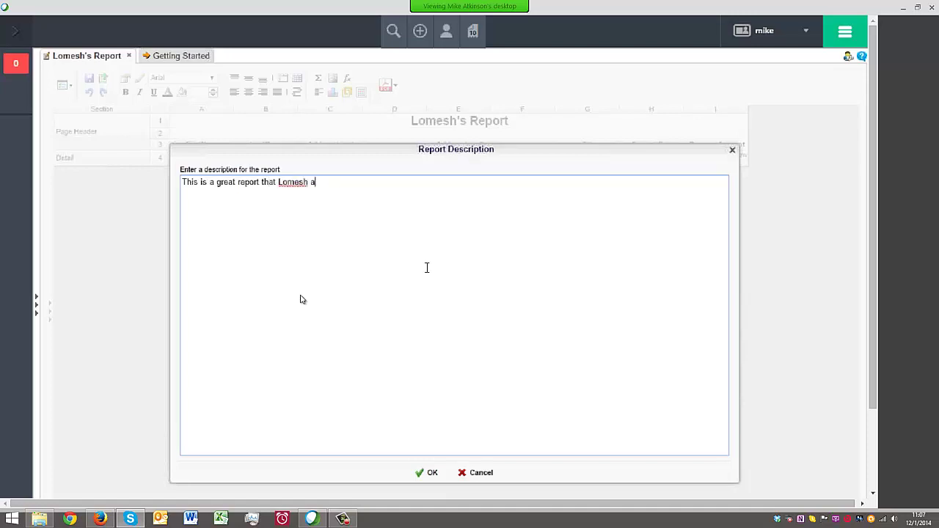
{"action": "type", "text": "sked me to build"}
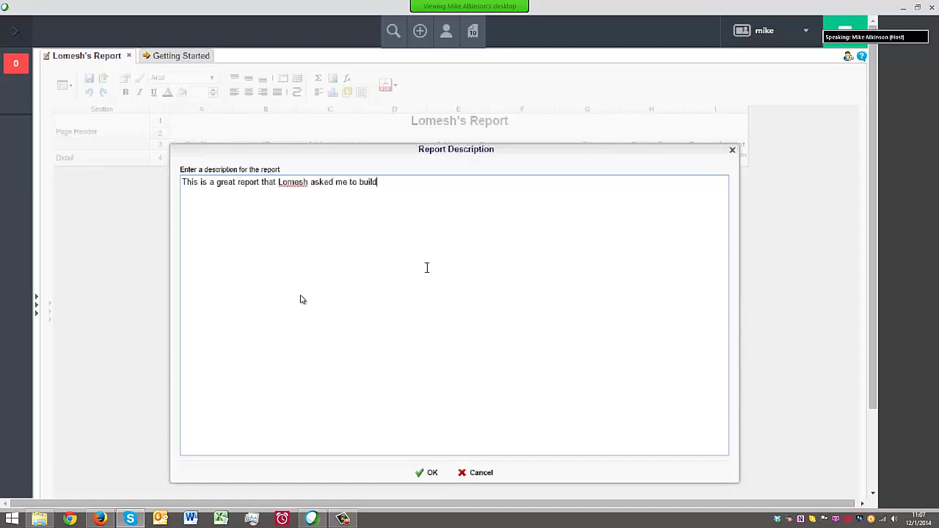
{"action": "type", "text": " on the spont"}
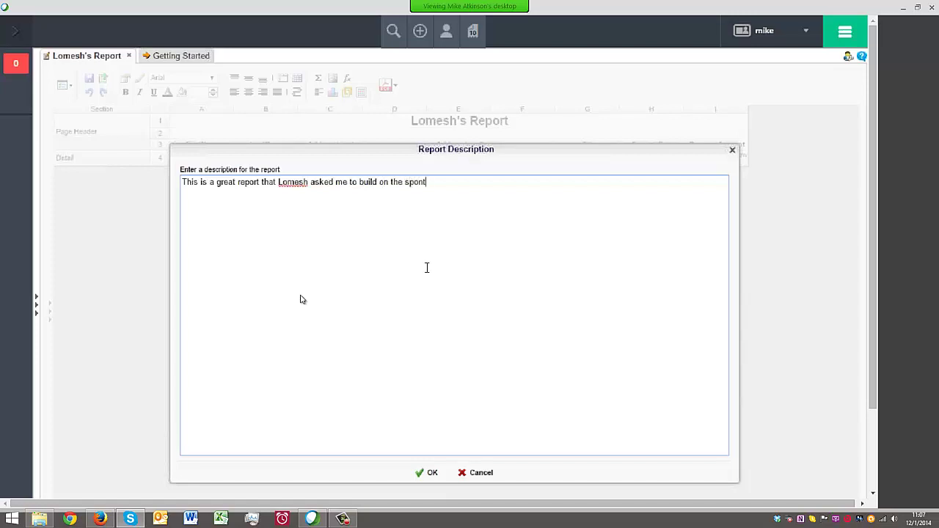
{"action": "key", "text": "BackSpace"}
{"action": "type", "text": "t."}
{"action": "key", "text": "Return"}
{"action": "key", "text": "Return"}
{"action": "type", "text": "No Pressure At All. "}
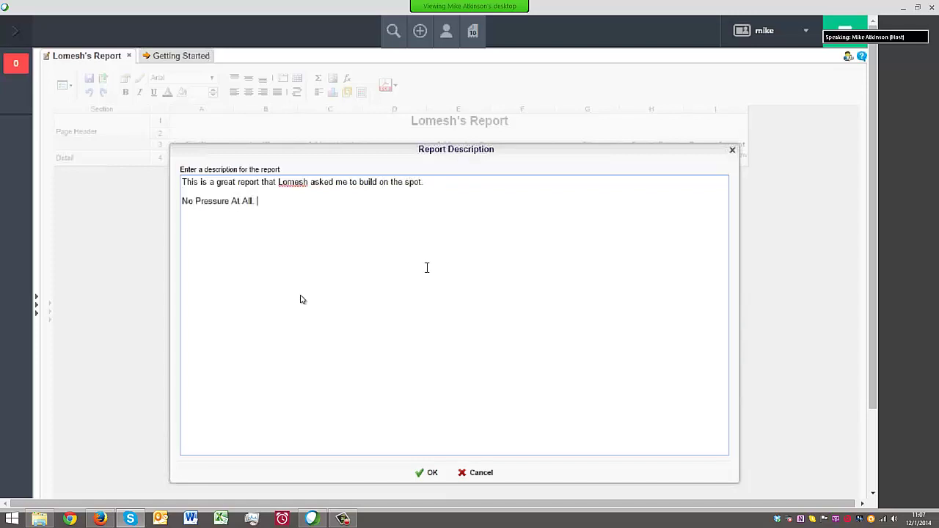
{"action": "type", "text": "!! : -"}
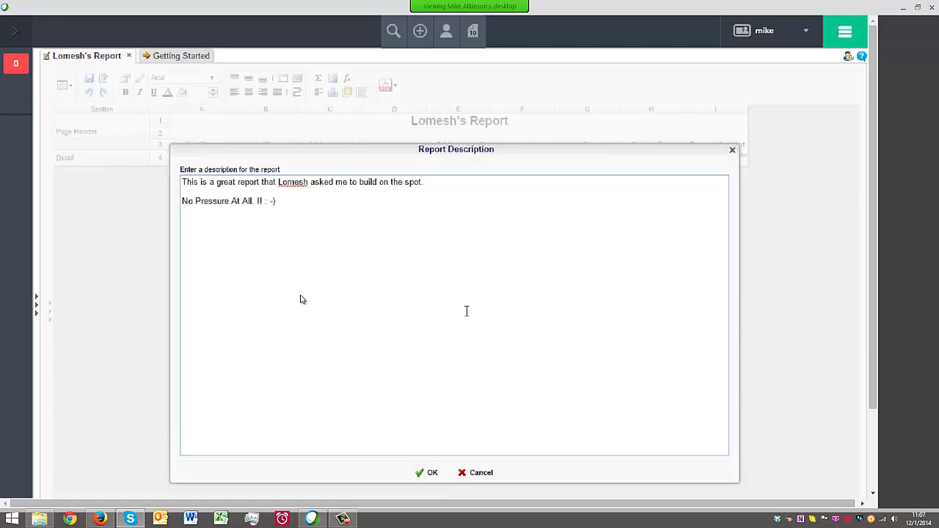
{"action": "left_click", "coordinate": [428, 473]}
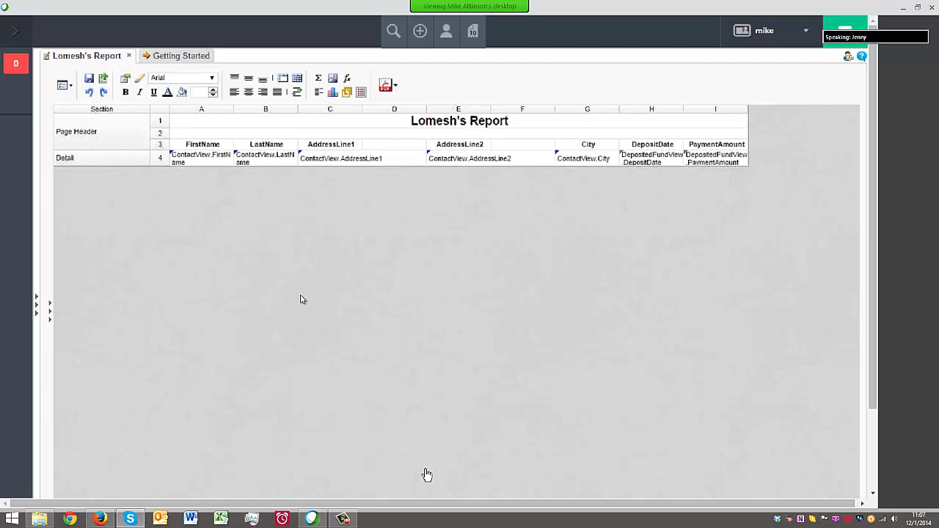
Show the ContactView field list and report folder tree, and select the Contact Summary report
{"action": "left_click", "coordinate": [45, 314]}
{"action": "left_click", "coordinate": [36, 309]}
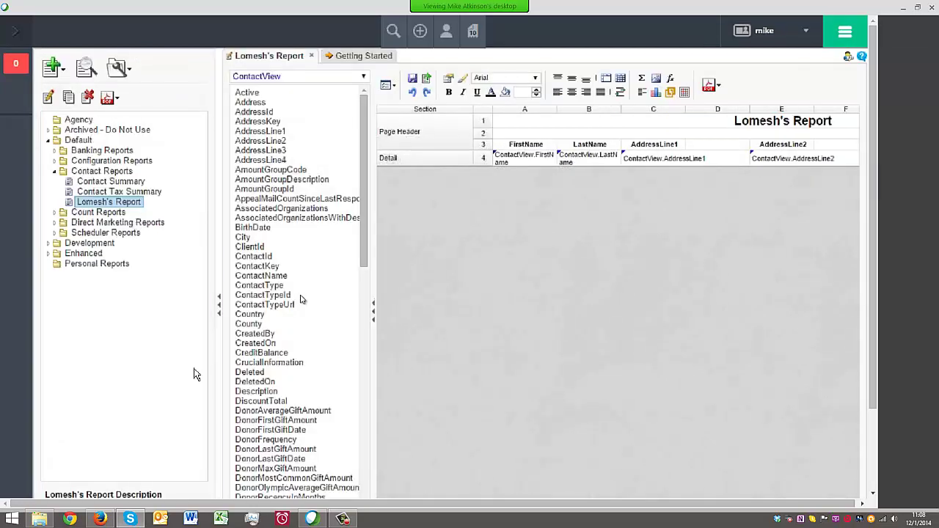
{"action": "scroll", "coordinate": [384, 218], "scroll_direction": "down", "scroll_amount": 2}
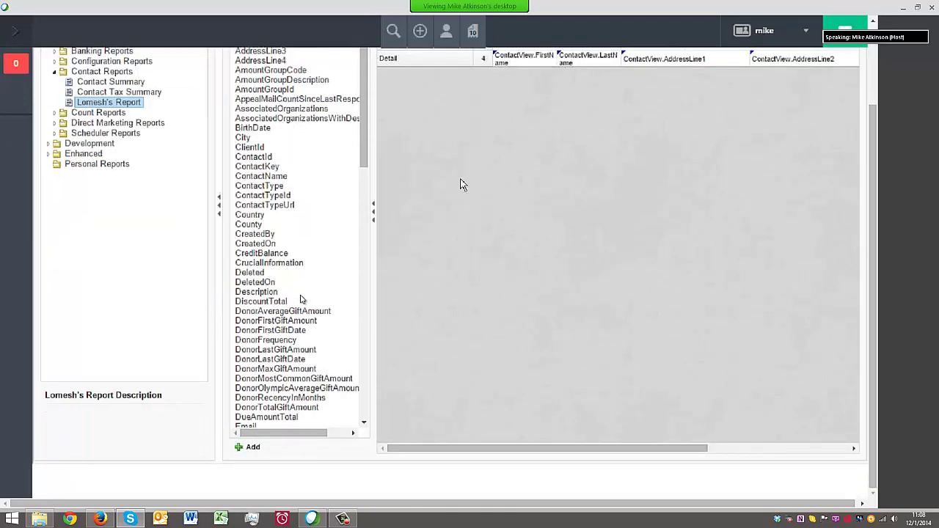
{"action": "scroll", "coordinate": [462, 185], "scroll_direction": "up", "scroll_amount": 2}
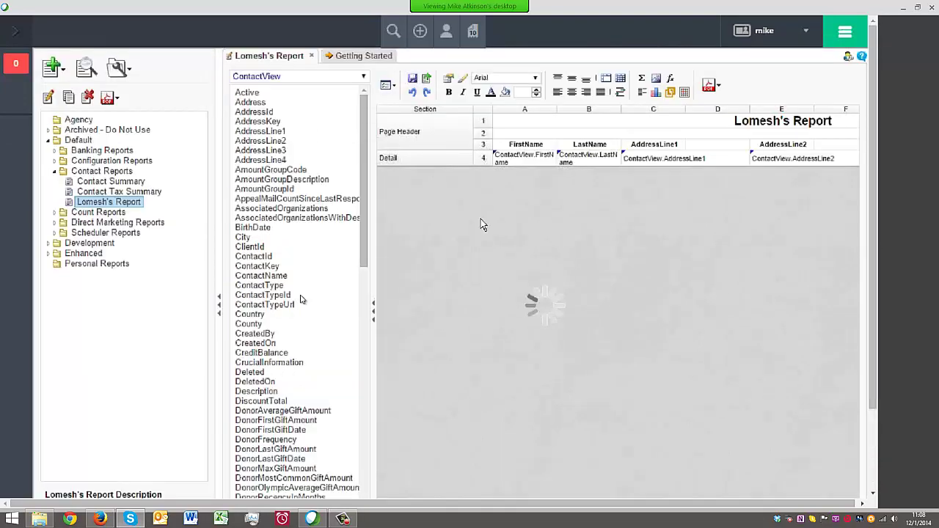
{"action": "left_click", "coordinate": [81, 182]}
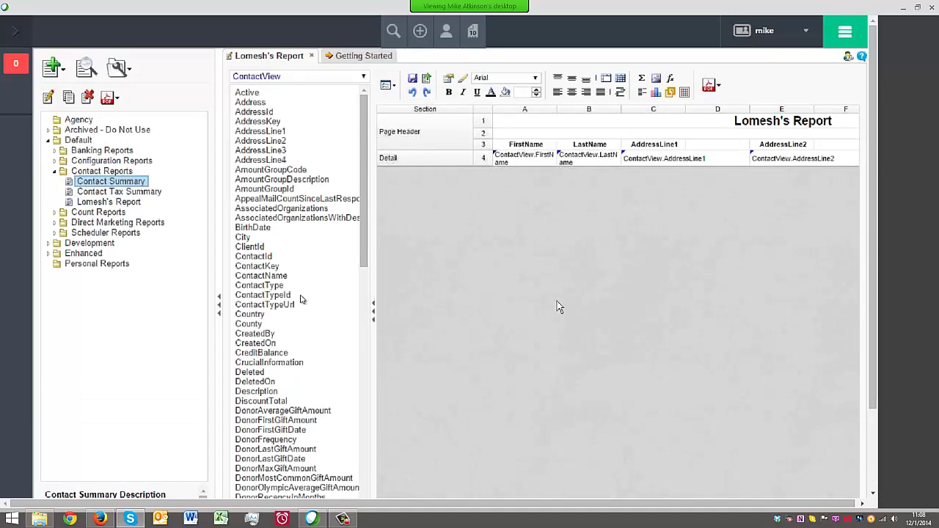
{"action": "scroll", "coordinate": [556, 301], "scroll_direction": "down", "scroll_amount": 2}
{"action": "scroll", "coordinate": [534, 298], "scroll_direction": "up", "scroll_amount": 1}
Reselect the new report to check its saved description, then go to Default Reports
{"action": "left_click", "coordinate": [80, 167]}
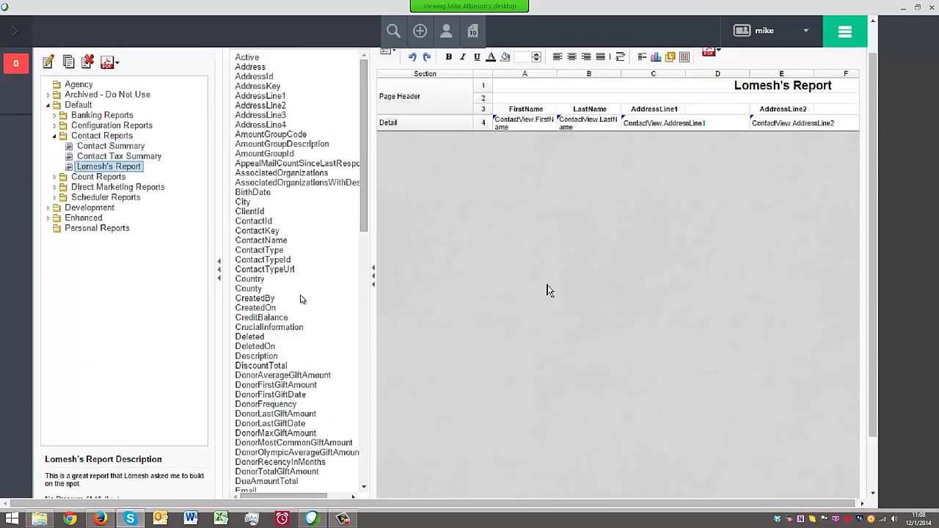
{"action": "scroll", "coordinate": [547, 290], "scroll_direction": "down", "scroll_amount": 2}
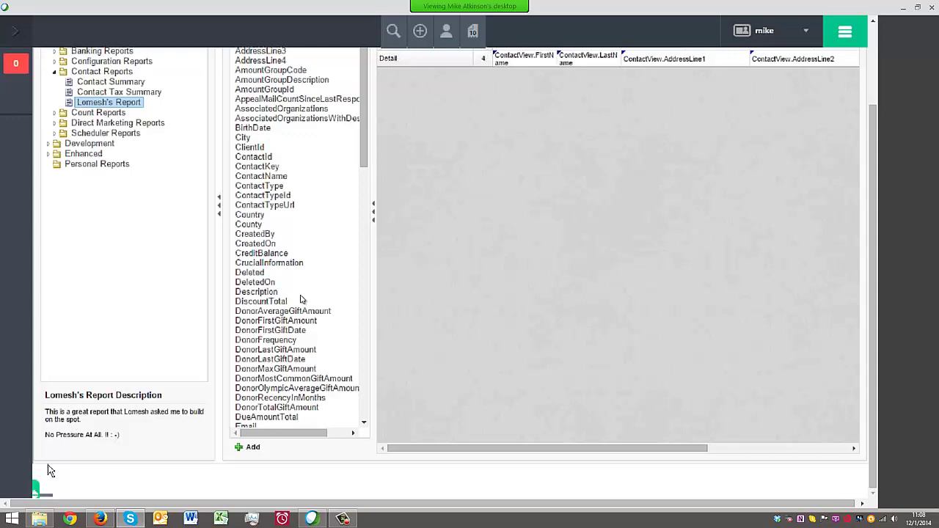
{"action": "scroll", "coordinate": [95, 352], "scroll_direction": "up", "scroll_amount": 3}
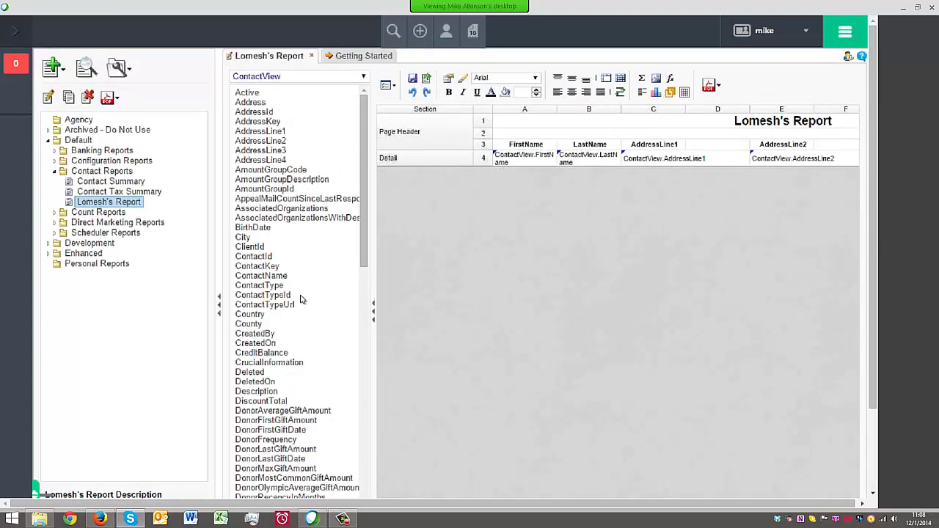
{"action": "left_click", "coordinate": [15, 31]}
{"action": "left_click", "coordinate": [62, 154]}
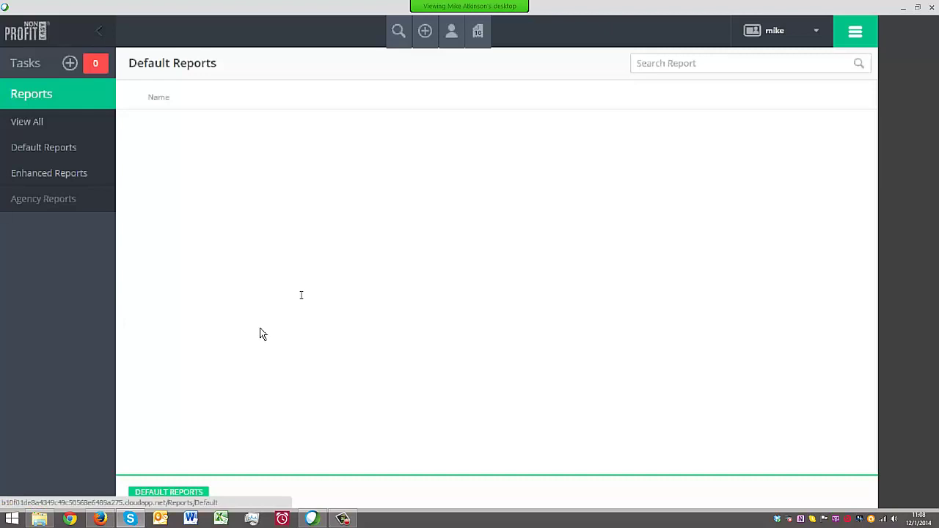
Browse the Contact Reports folder and a report's options, then go to View All for the full report tree
{"action": "left_click", "coordinate": [183, 178]}
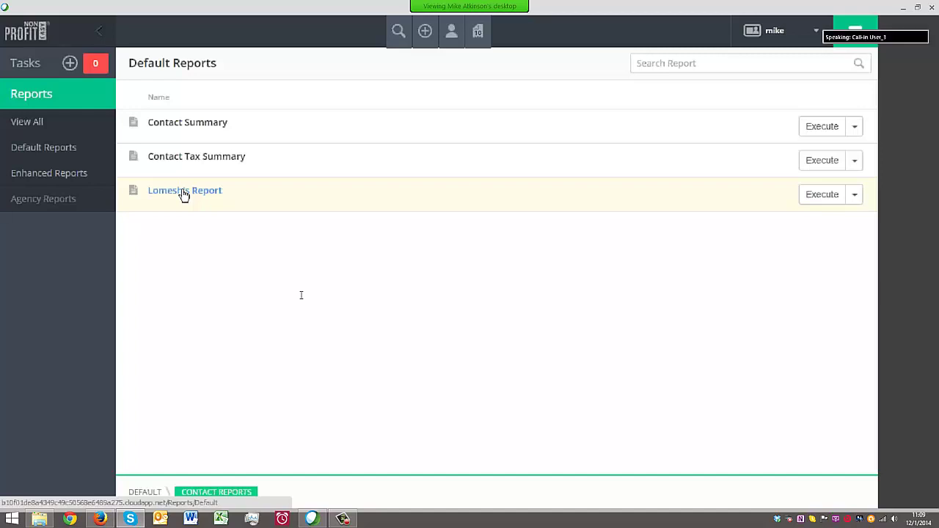
{"action": "right_click", "coordinate": [183, 195]}
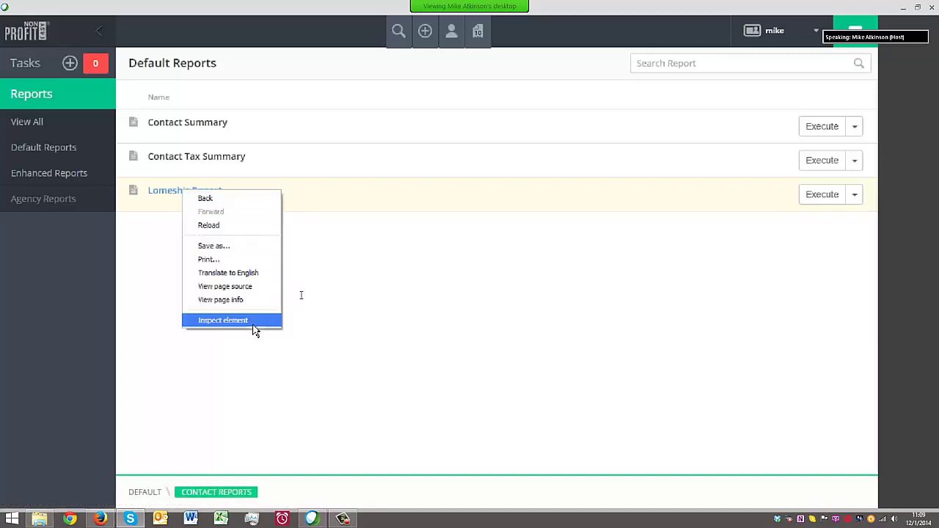
{"action": "left_click", "coordinate": [381, 319]}
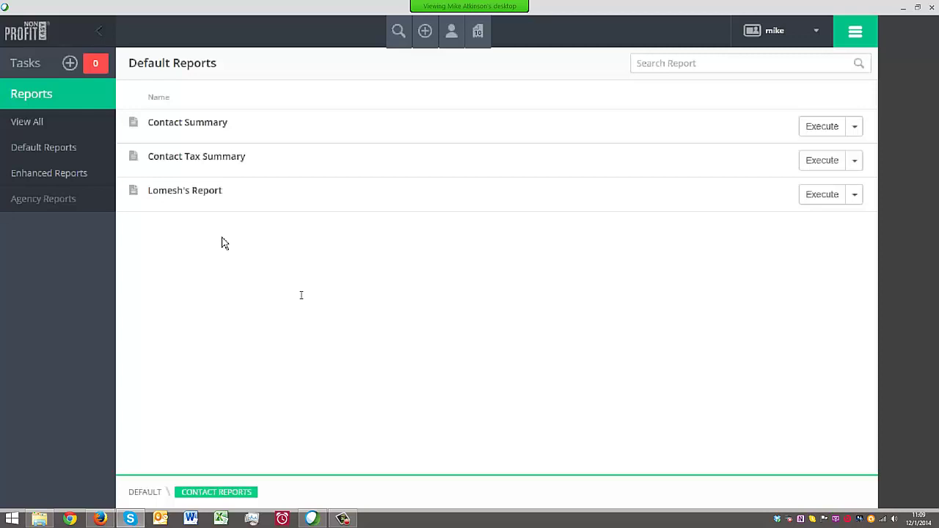
{"action": "left_click", "coordinate": [26, 125]}
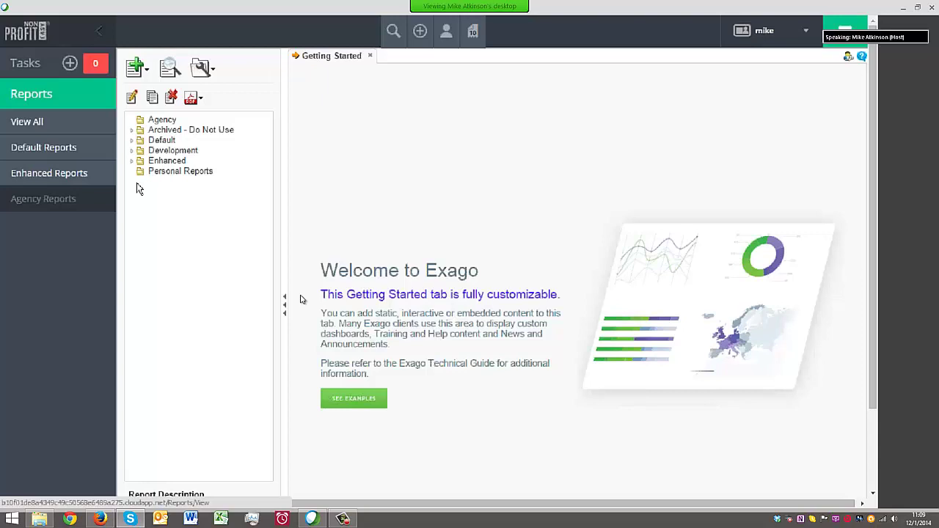
Open Default > Banking Reports > Banking Transaction Detail in the designer and show its description
{"action": "left_click", "coordinate": [131, 140]}
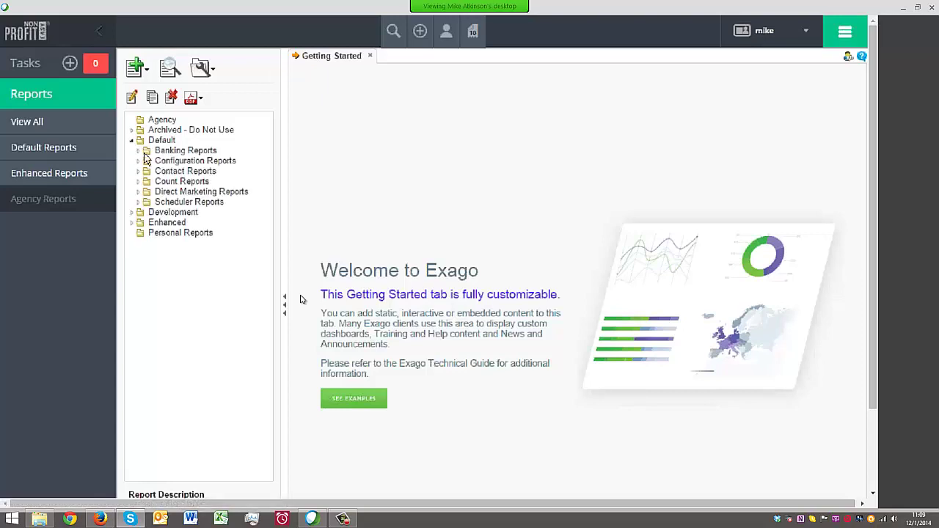
{"action": "left_click", "coordinate": [137, 150]}
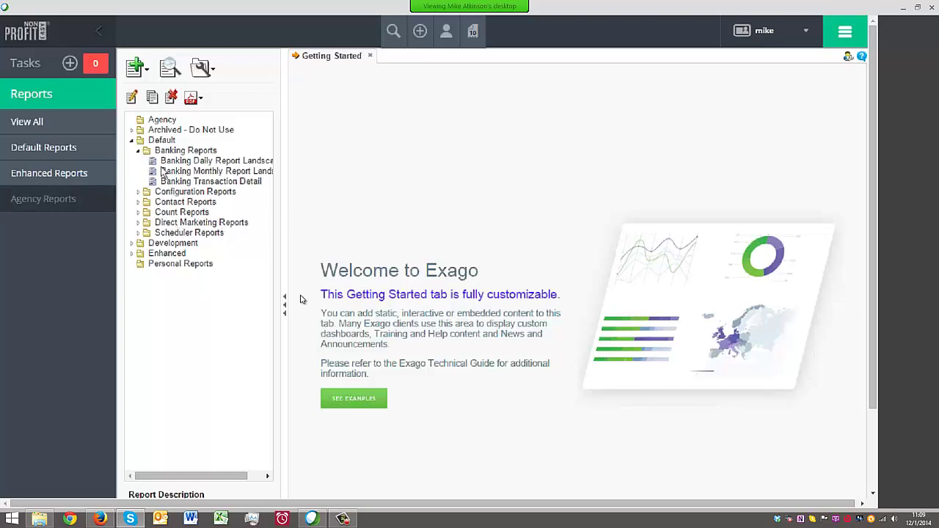
{"action": "left_click", "coordinate": [177, 182]}
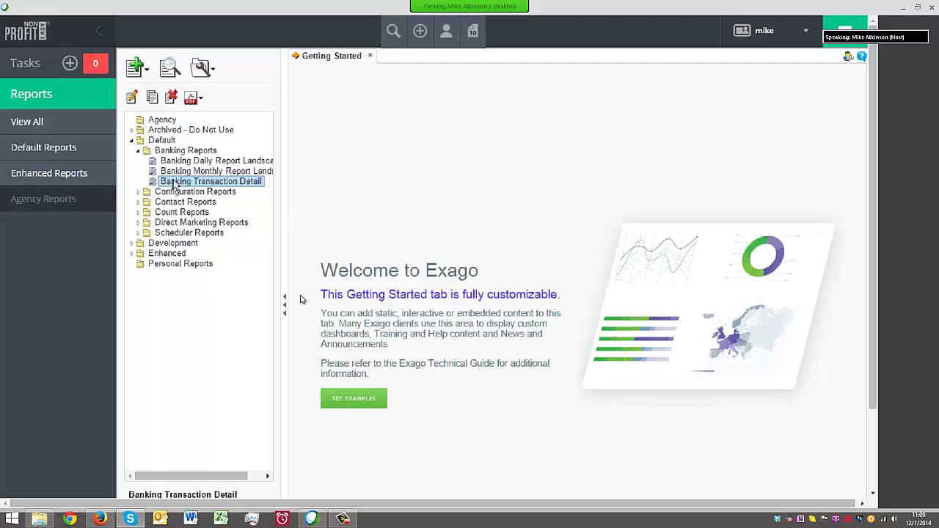
{"action": "left_click", "coordinate": [134, 99]}
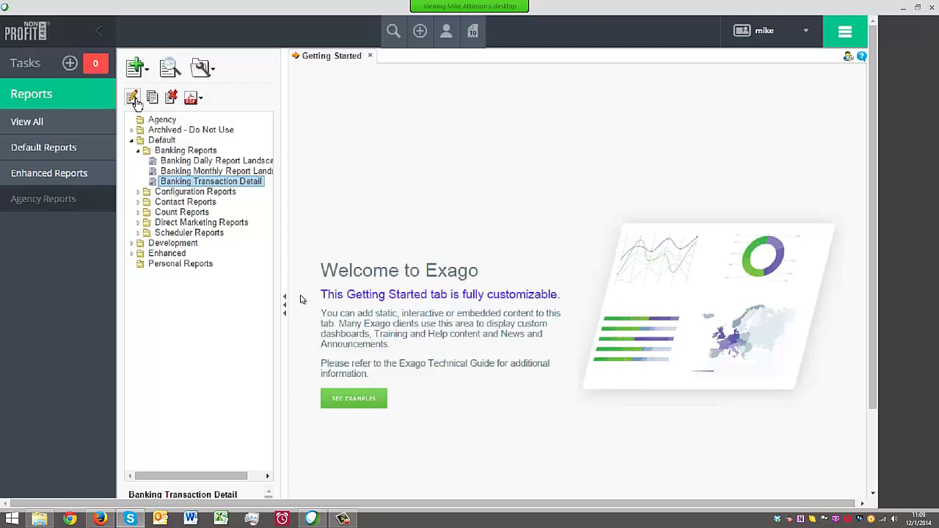
{"action": "left_click", "coordinate": [462, 119]}
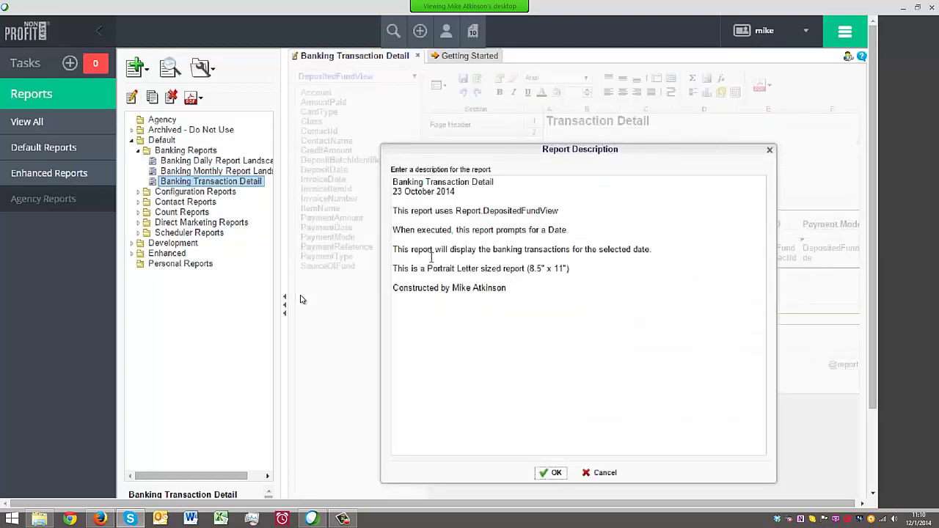
Highlight the description's data view, displayed-content, paper-size and date lines, then close it unchanged
{"action": "left_click", "coordinate": [613, 339]}
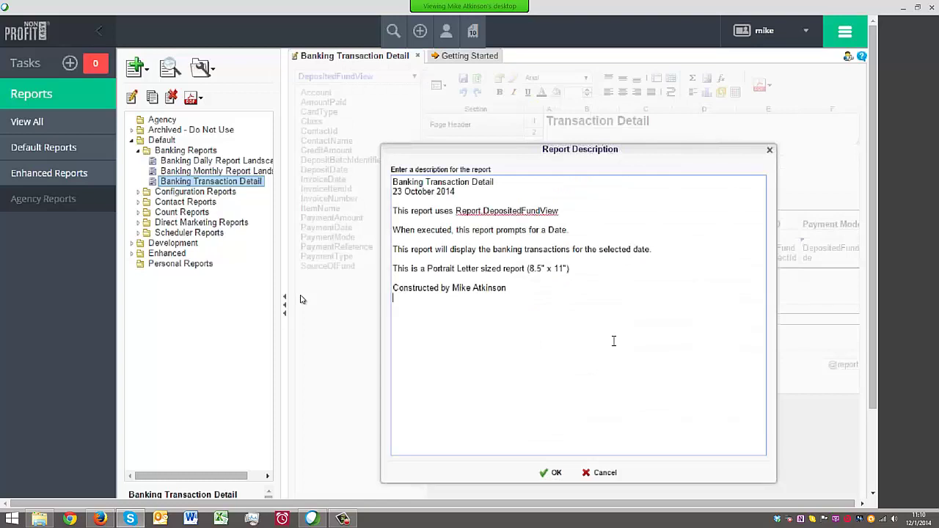
{"action": "left_click", "coordinate": [525, 193]}
{"action": "left_click_drag", "start_coordinate": [454, 210], "coordinate": [548, 216]}
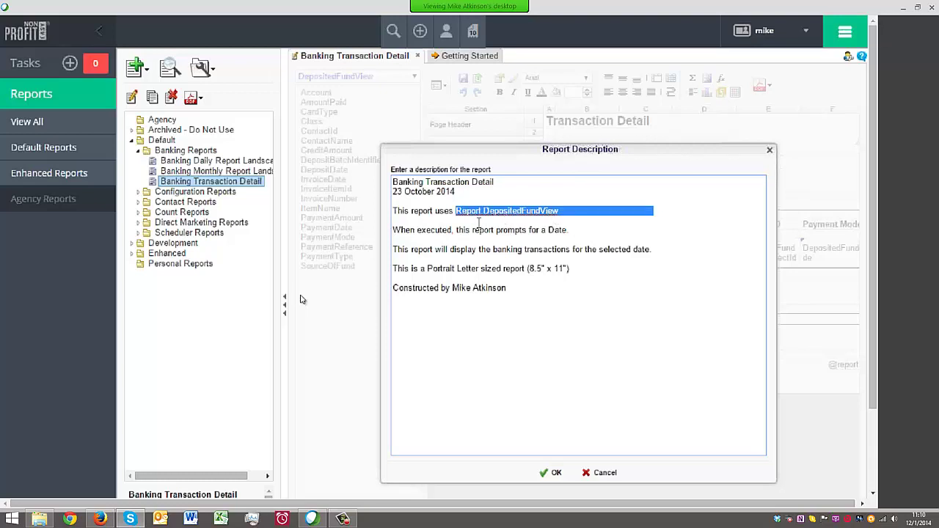
{"action": "left_click_drag", "start_coordinate": [506, 249], "coordinate": [762, 250]}
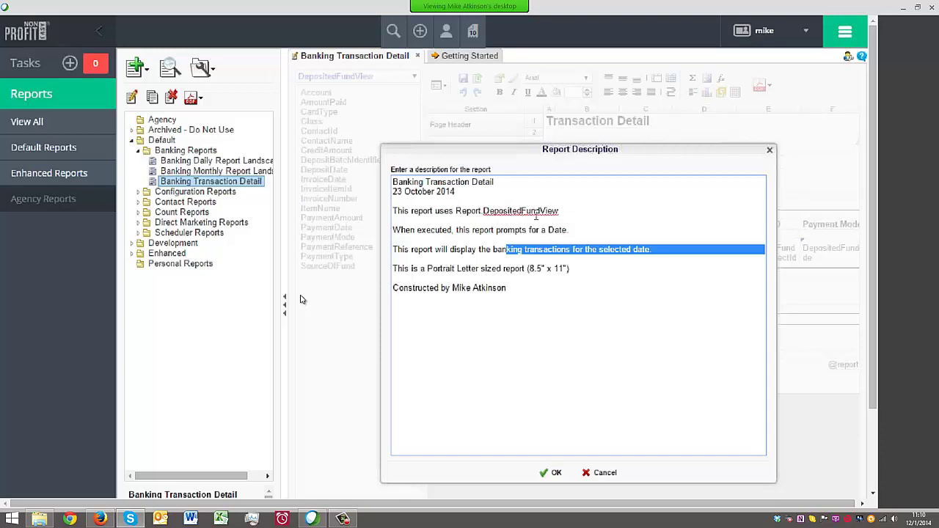
{"action": "left_click", "coordinate": [586, 218]}
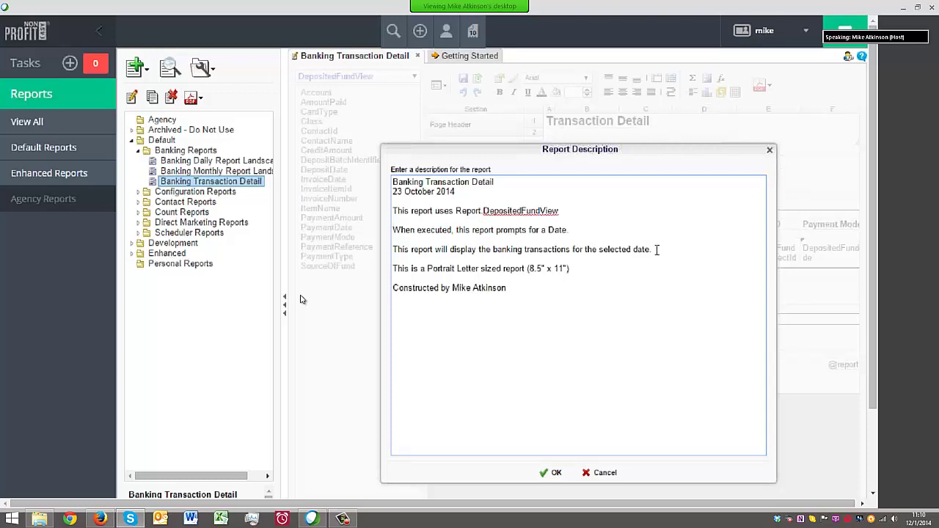
{"action": "left_click_drag", "start_coordinate": [653, 248], "coordinate": [391, 249]}
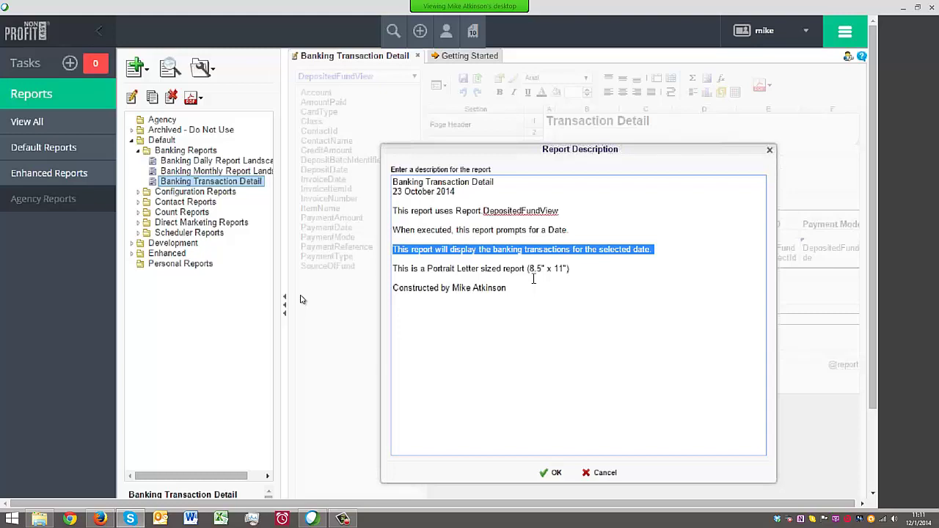
{"action": "left_click_drag", "start_coordinate": [568, 270], "coordinate": [378, 272]}
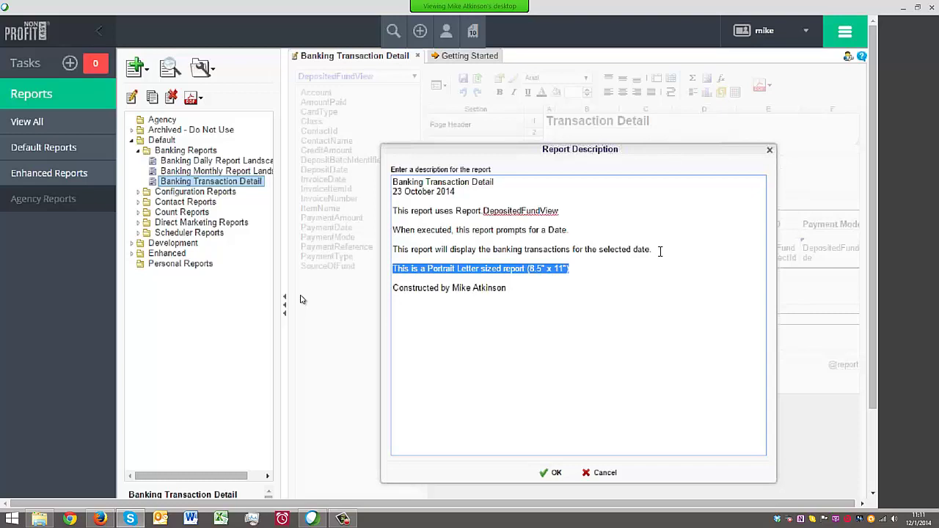
{"action": "left_click_drag", "start_coordinate": [659, 250], "coordinate": [376, 256]}
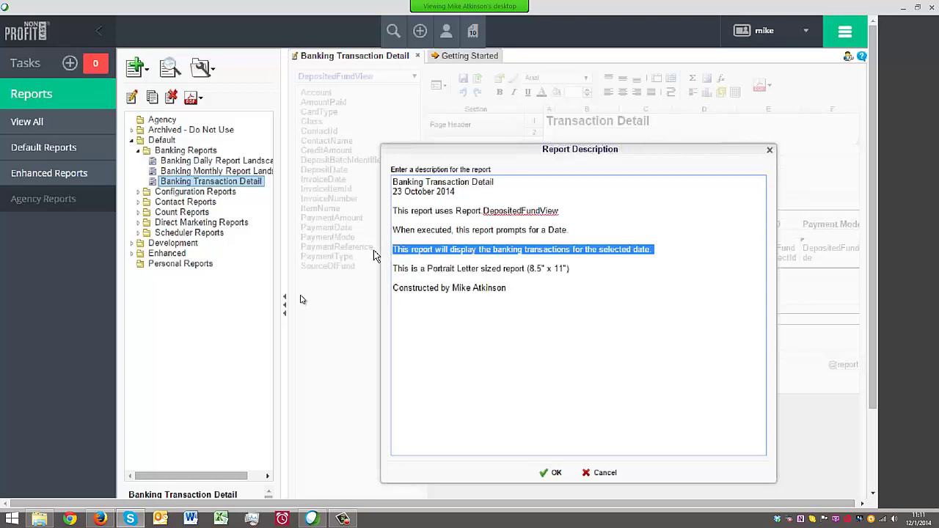
{"action": "left_click_drag", "start_coordinate": [606, 292], "coordinate": [376, 180]}
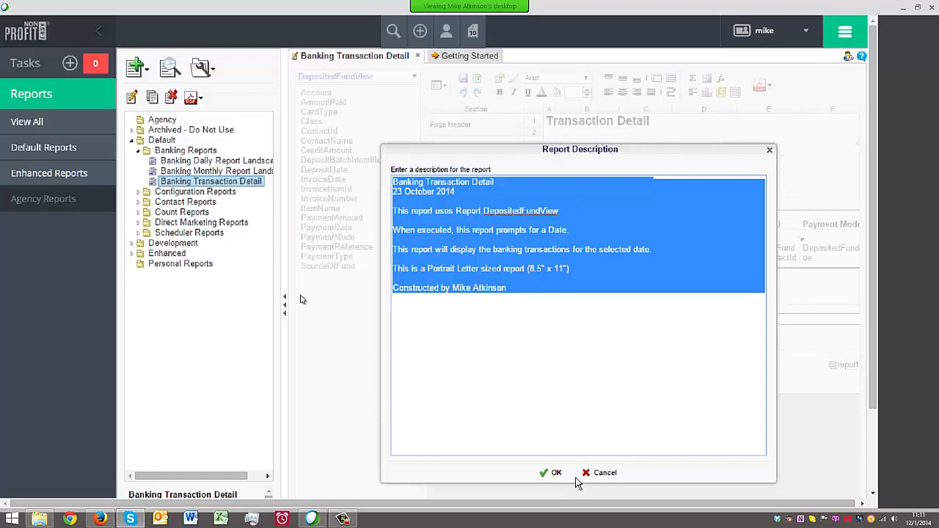
{"action": "left_click", "coordinate": [769, 150]}
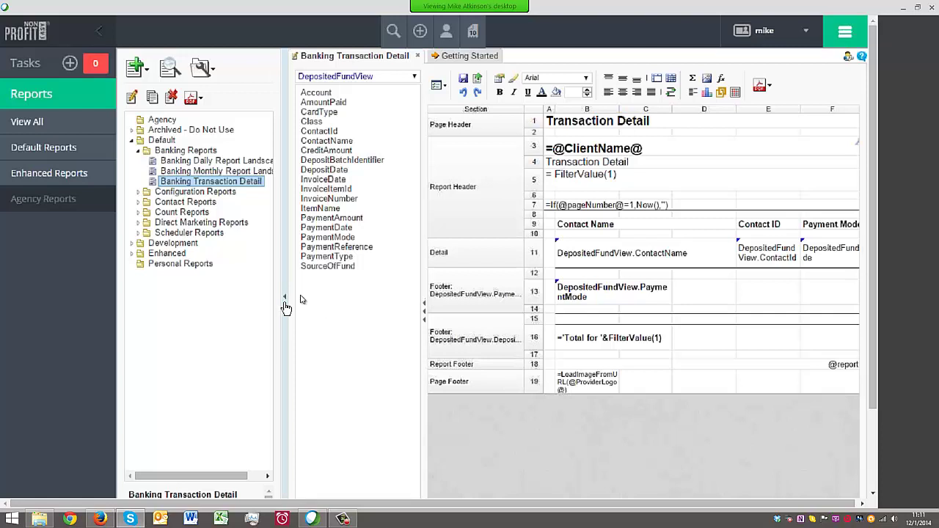
Collapse the Banking Reports folder in the report tree
{"action": "left_click", "coordinate": [137, 150]}
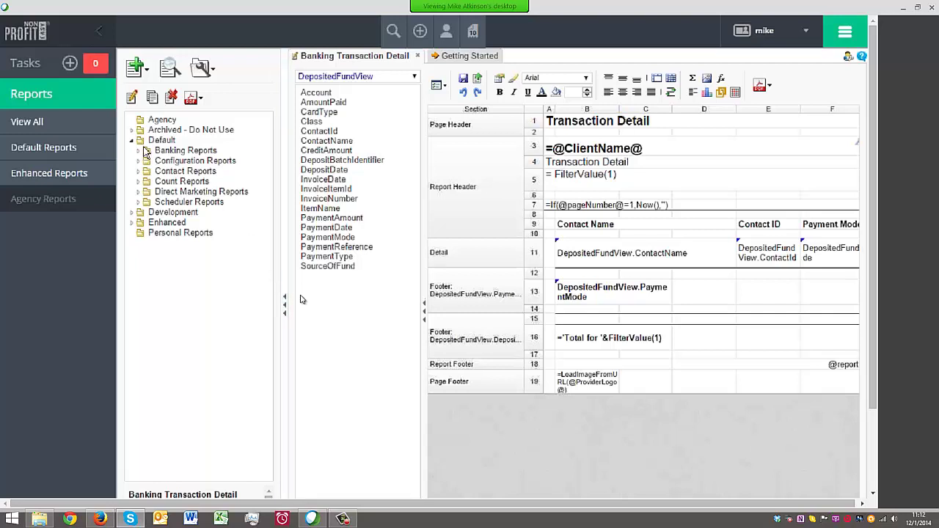
Collapse Default and briefly expand Development and Enhanced, selecting the Enhanced and Agency folders
{"action": "left_click", "coordinate": [131, 213]}
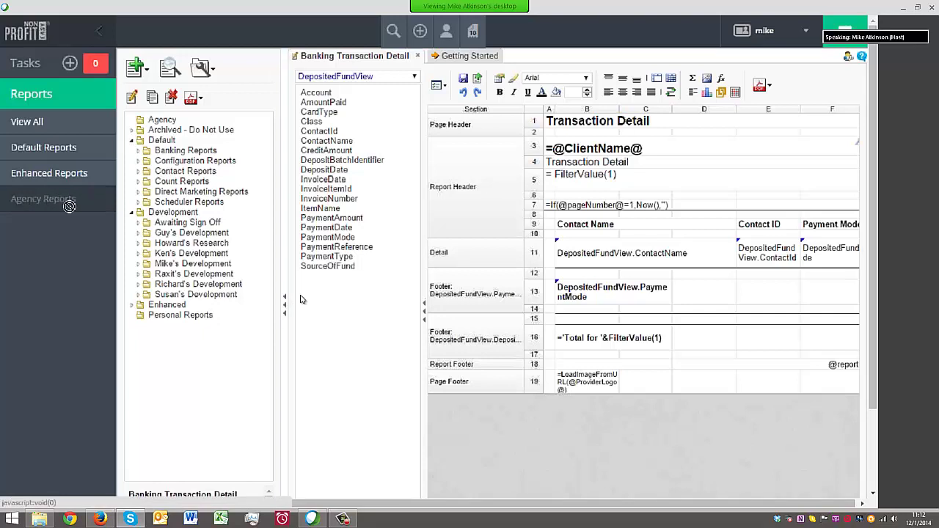
{"action": "left_click", "coordinate": [132, 212]}
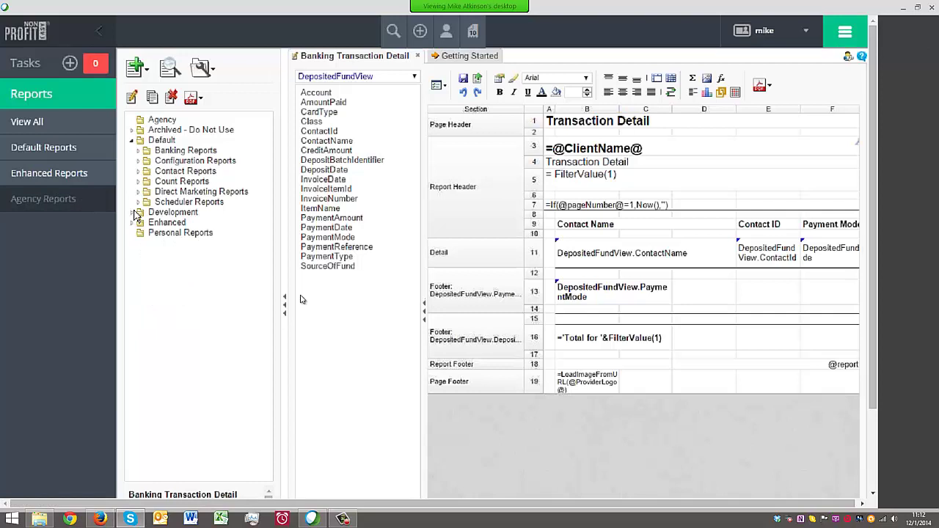
{"action": "left_click", "coordinate": [131, 140]}
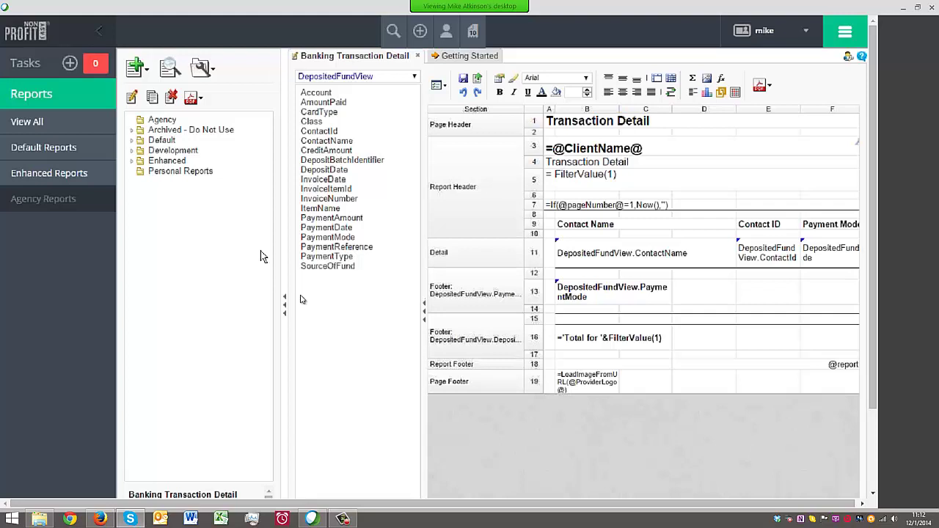
{"action": "left_click", "coordinate": [131, 160]}
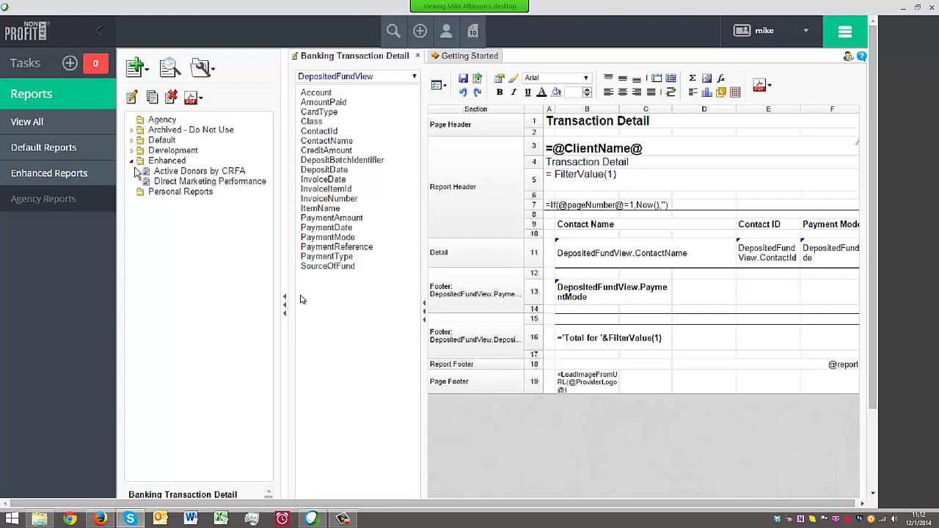
{"action": "left_click", "coordinate": [153, 162]}
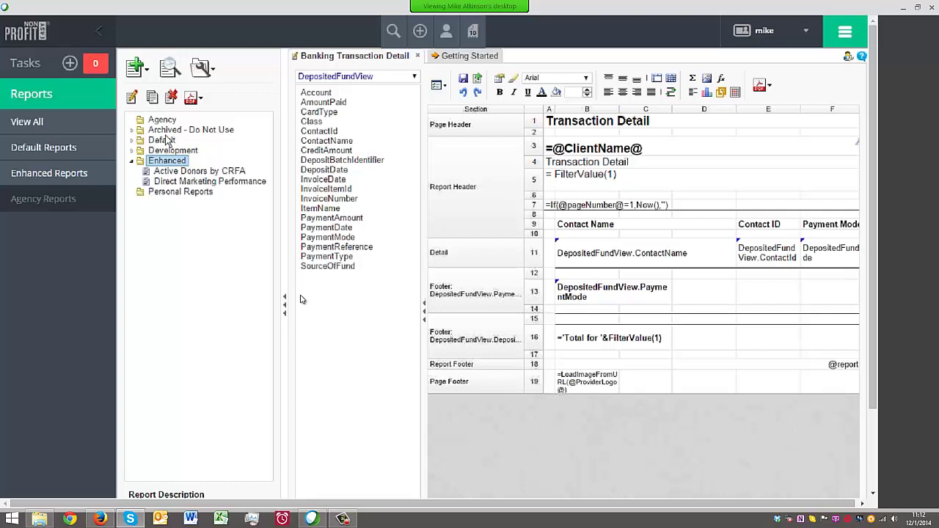
{"action": "left_click", "coordinate": [174, 120]}
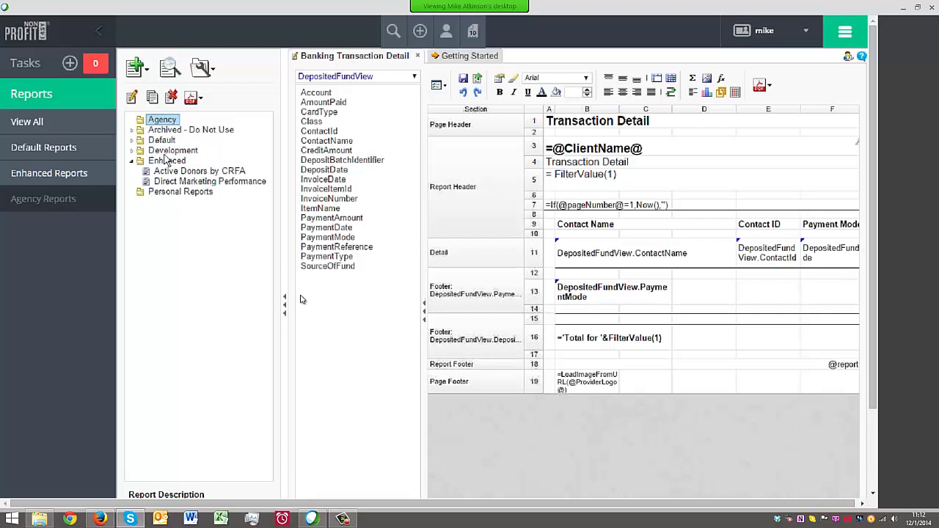
{"action": "left_click", "coordinate": [131, 162]}
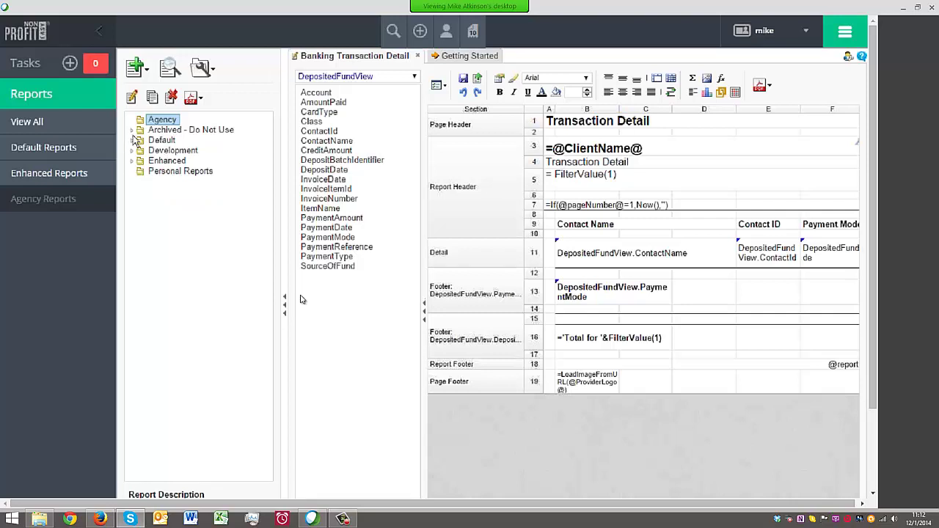
Expand Archived - Do Not Use, Development, Mike's Development and Ken's Development to list their reports
{"action": "left_click", "coordinate": [132, 130]}
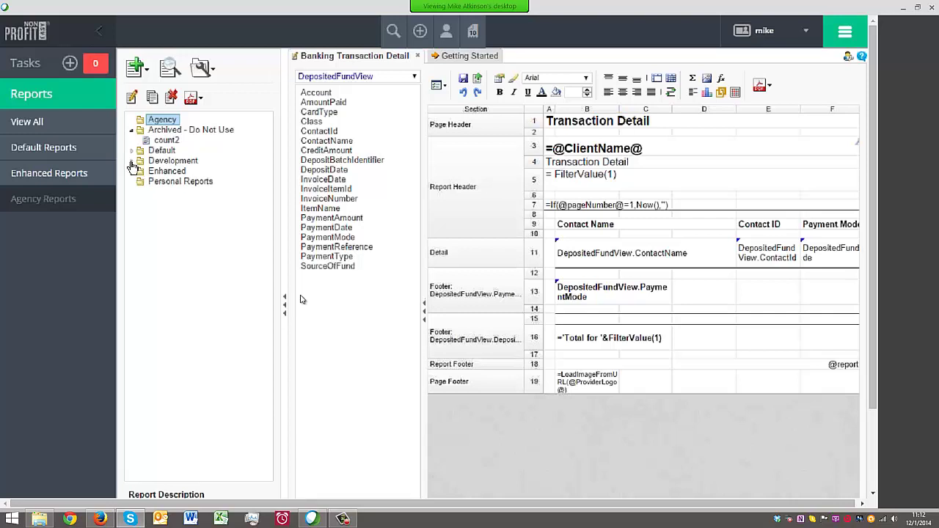
{"action": "left_click", "coordinate": [132, 161]}
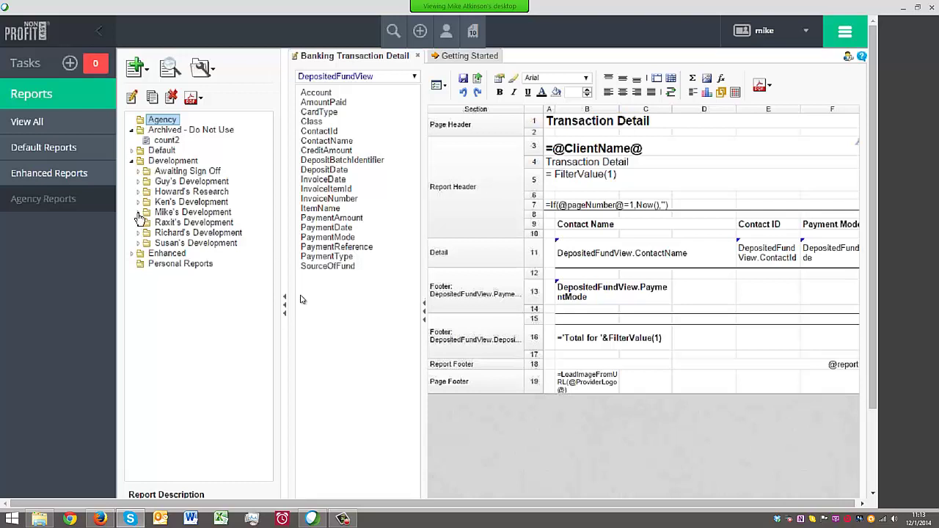
{"action": "left_click", "coordinate": [138, 214]}
{"action": "left_click", "coordinate": [137, 202]}
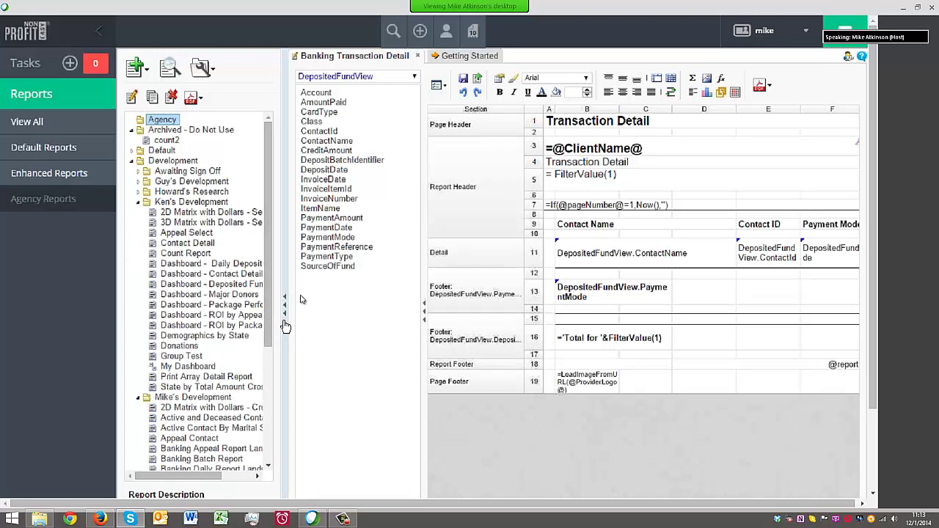
Run My Dashboard from Ken's Development as HTML, hiding the sidebar and report tree
{"action": "left_click", "coordinate": [173, 367]}
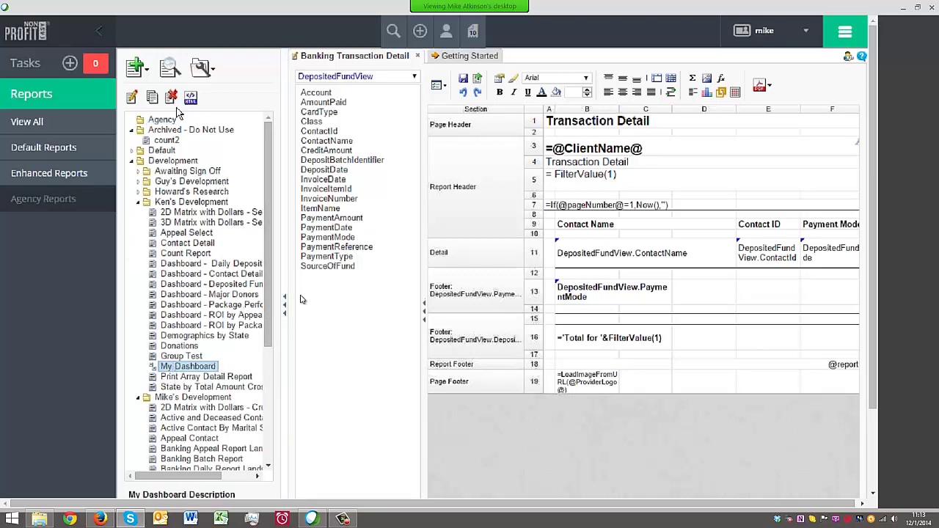
{"action": "left_click", "coordinate": [189, 100]}
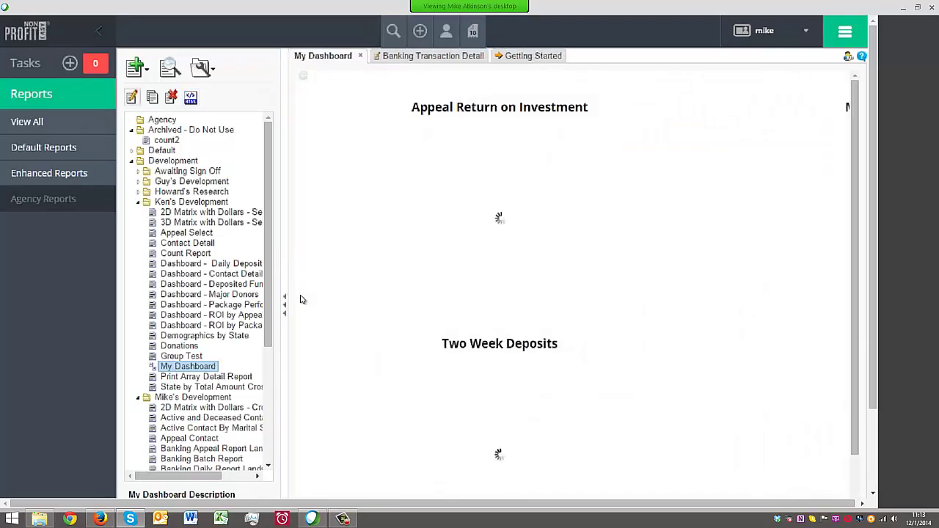
{"action": "left_click", "coordinate": [97, 35]}
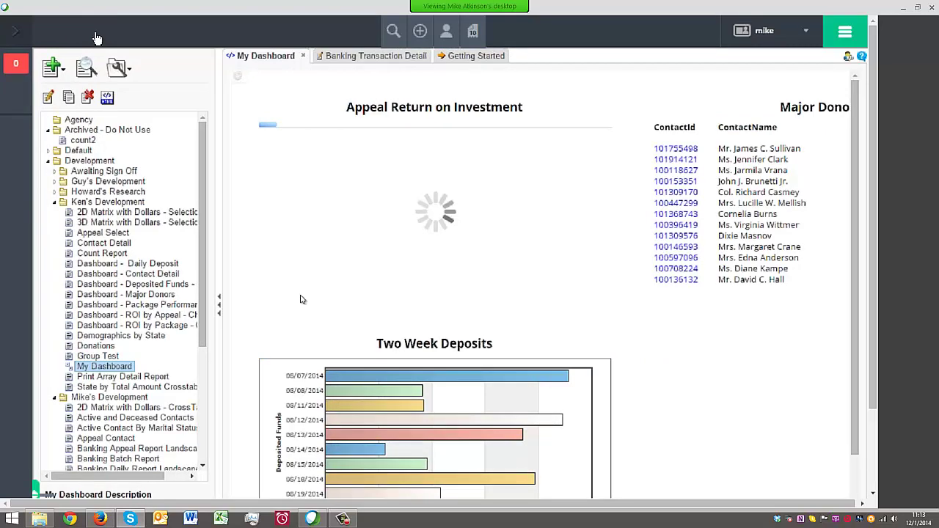
{"action": "left_click", "coordinate": [221, 312]}
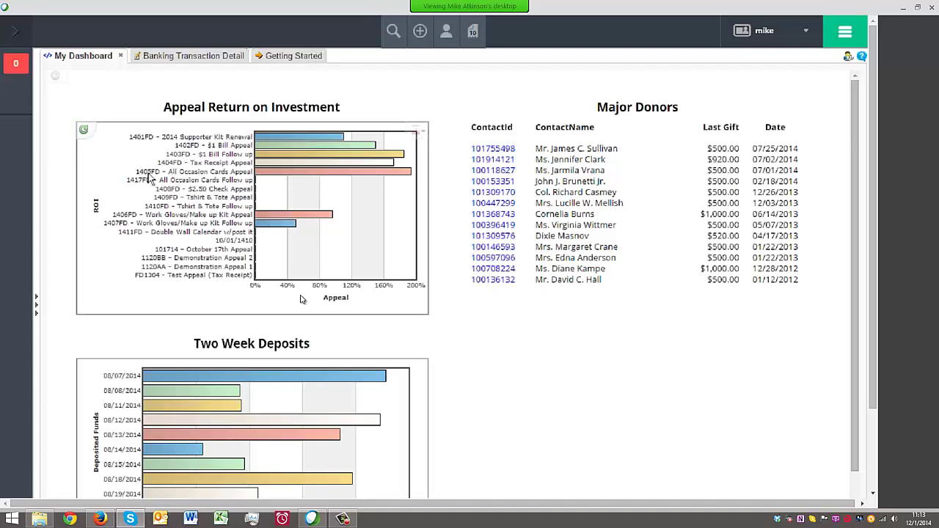
{"action": "mouse_move", "coordinate": [295, 176]}
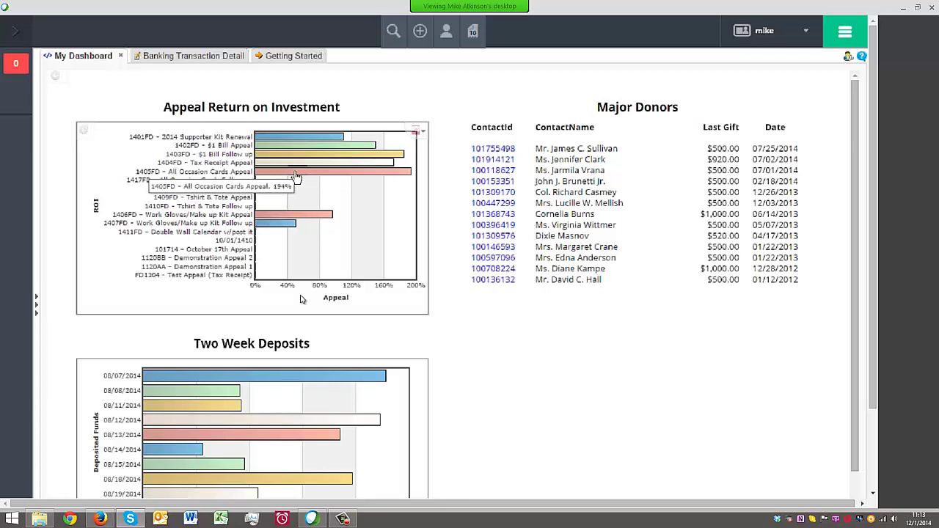
{"action": "left_click", "coordinate": [295, 176]}
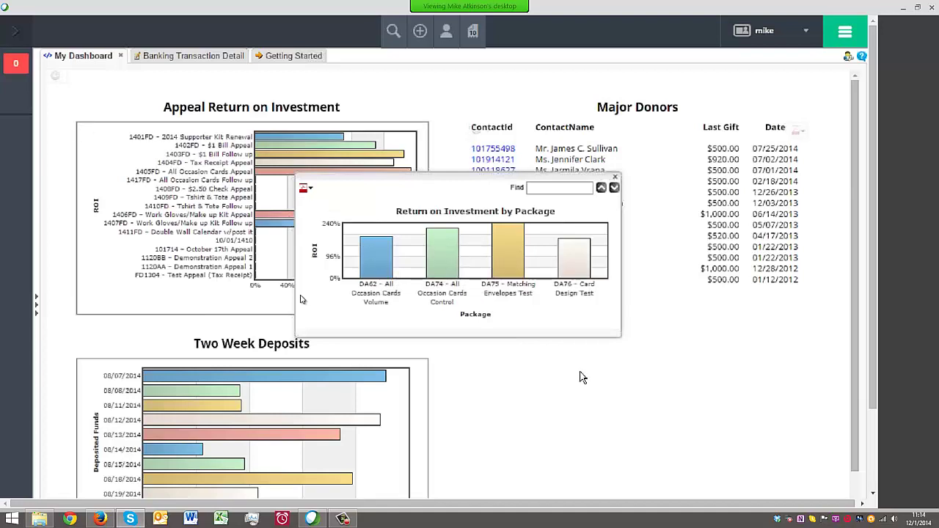
{"action": "left_click", "coordinate": [509, 253]}
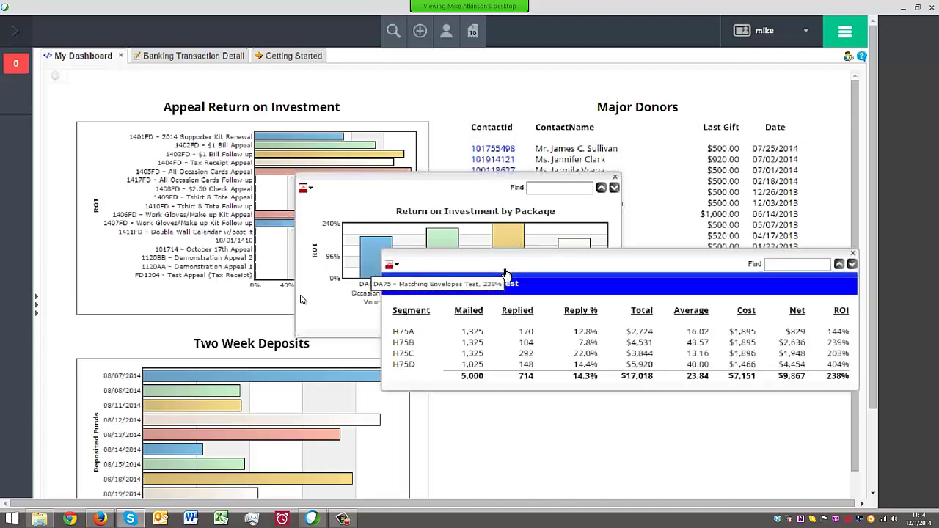
{"action": "left_click_drag", "start_coordinate": [509, 253], "coordinate": [335, 307]}
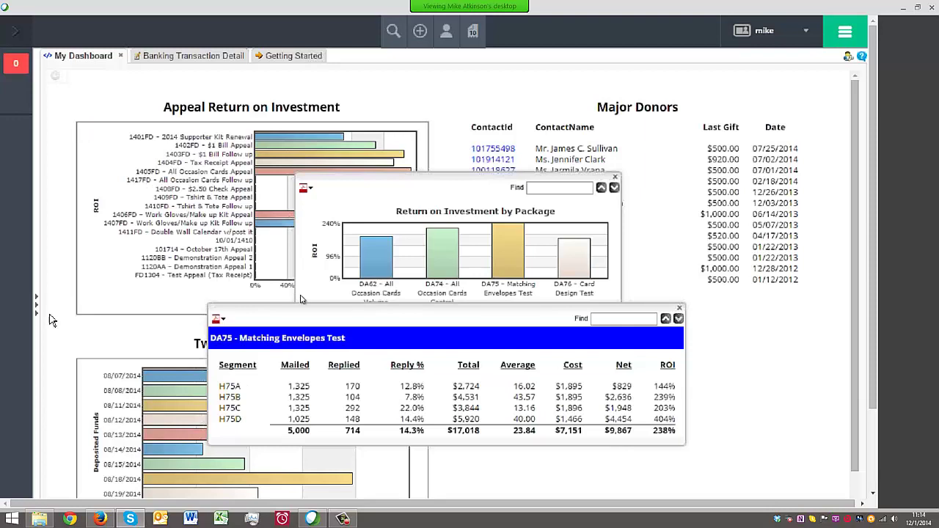
{"action": "left_click", "coordinate": [679, 310]}
{"action": "left_click", "coordinate": [615, 178]}
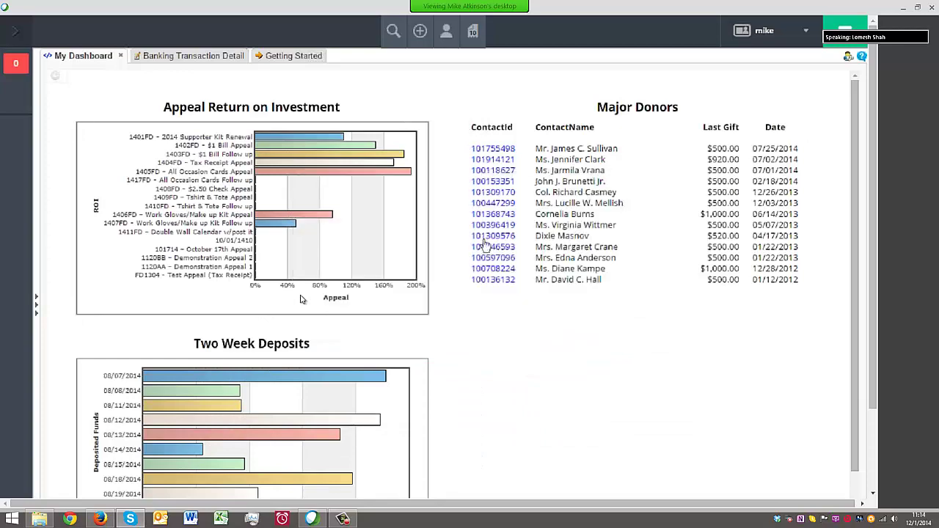
Bring back the report tree and expand the Default folder
{"action": "left_click", "coordinate": [37, 306]}
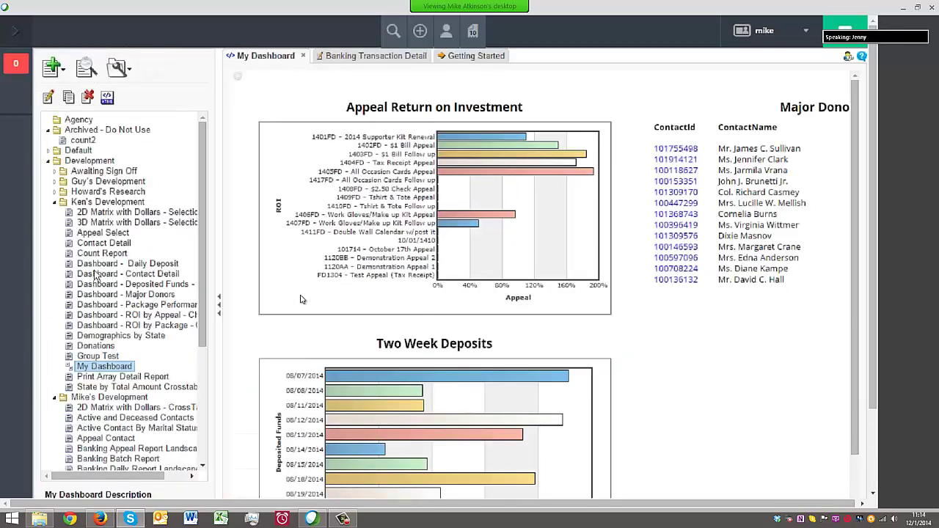
{"action": "left_click", "coordinate": [48, 161]}
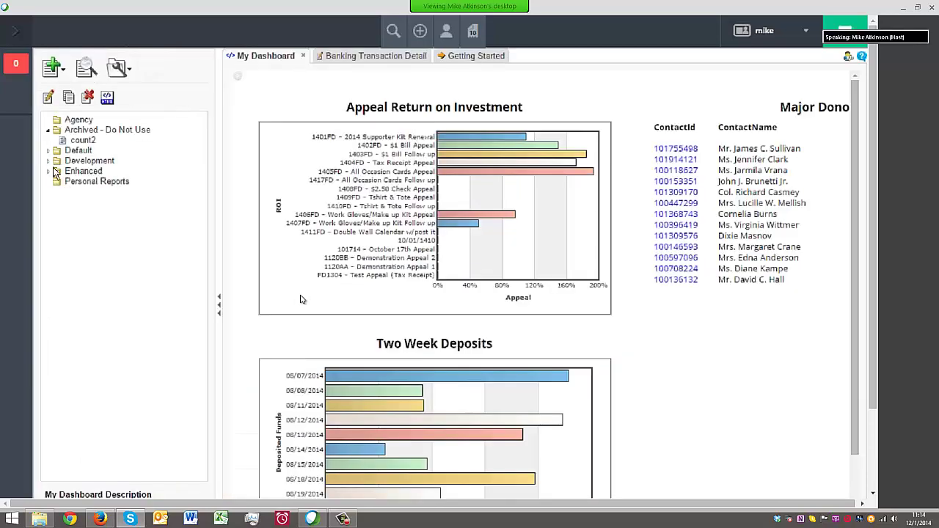
{"action": "left_click", "coordinate": [48, 161]}
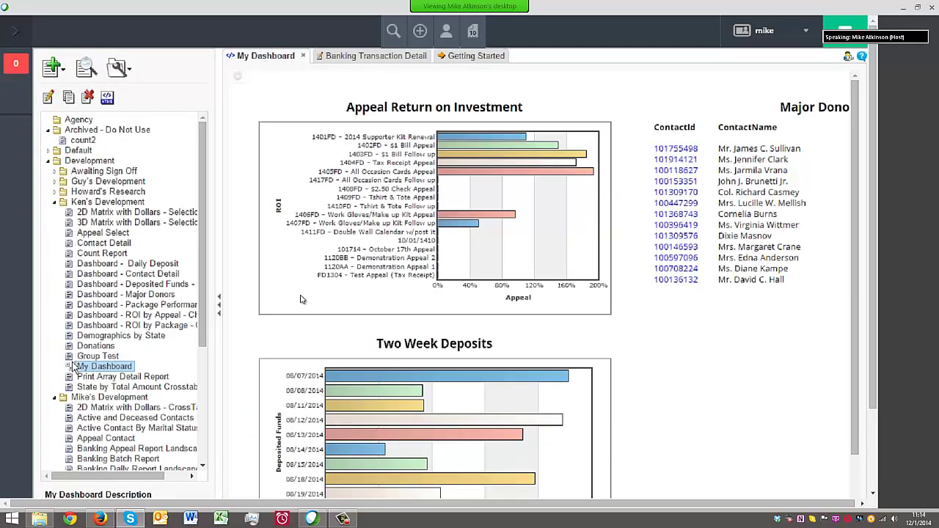
{"action": "left_click", "coordinate": [48, 151]}
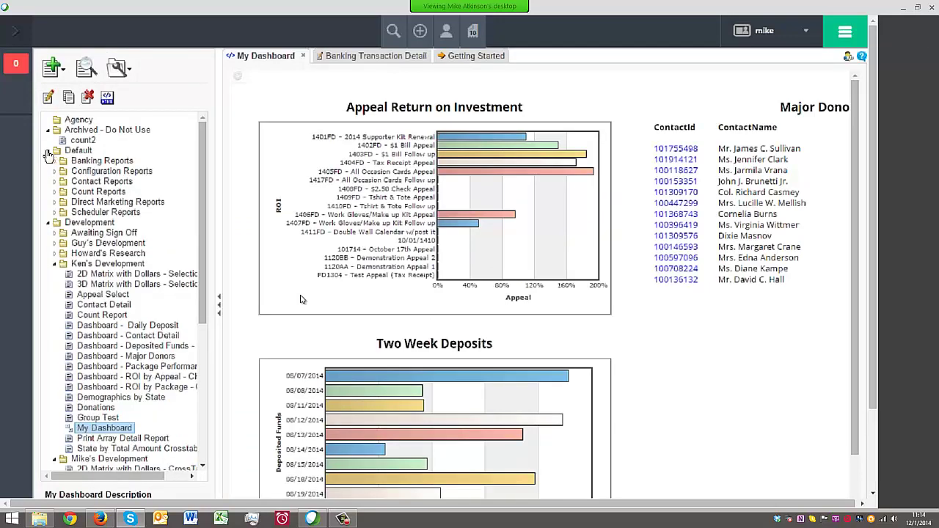
Duplicate My Dashboard into Default > Direct Marketing Reports
{"action": "right_click", "coordinate": [95, 431]}
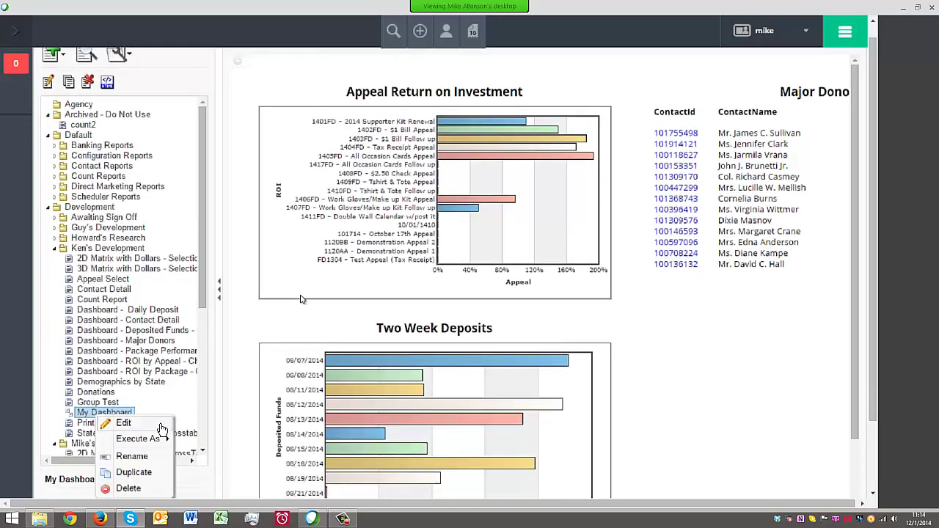
{"action": "left_click", "coordinate": [151, 481]}
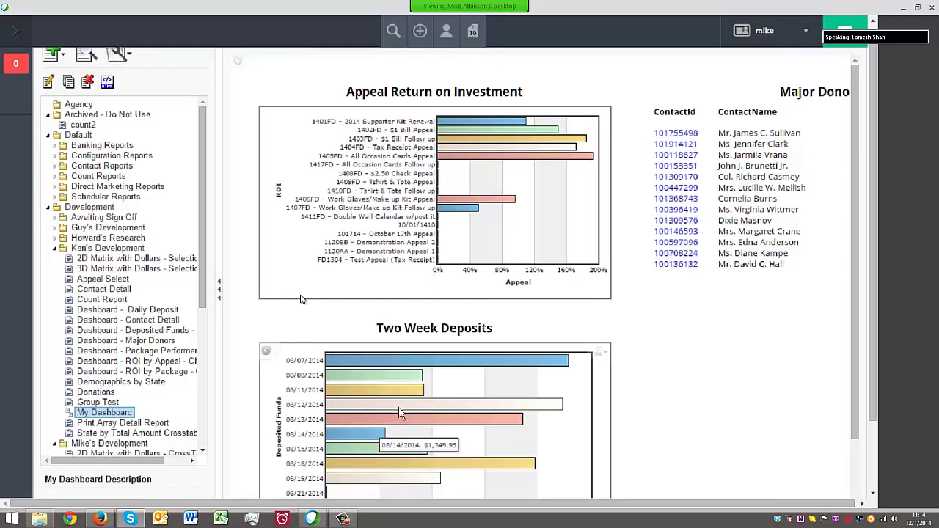
{"action": "left_click", "coordinate": [177, 201]}
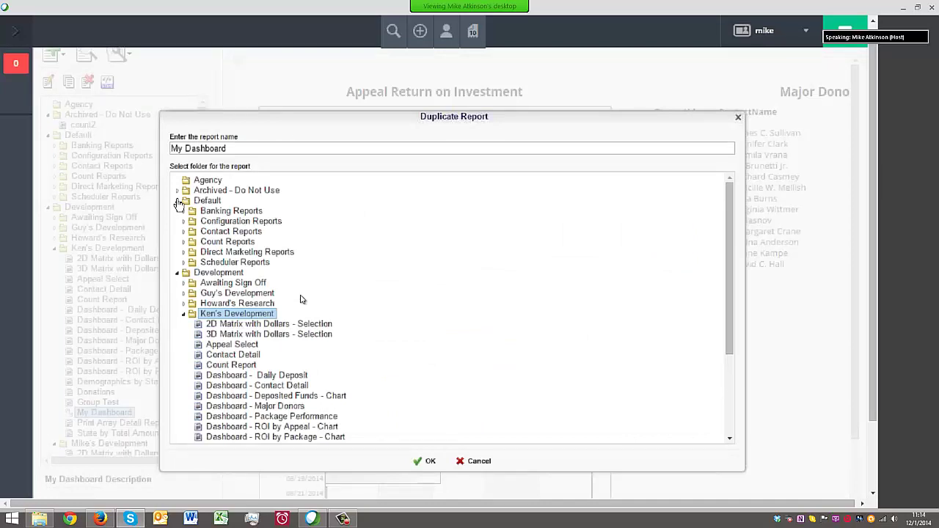
{"action": "left_click", "coordinate": [192, 253]}
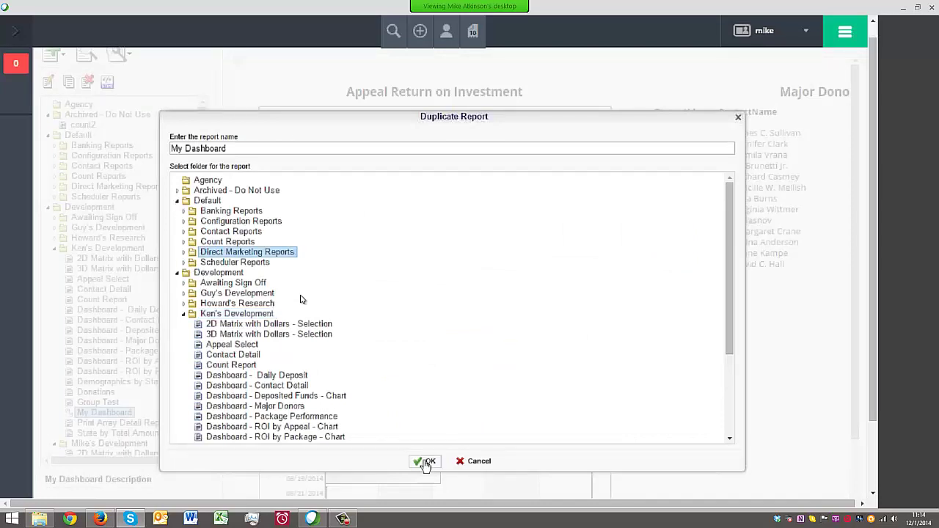
{"action": "left_click", "coordinate": [425, 462]}
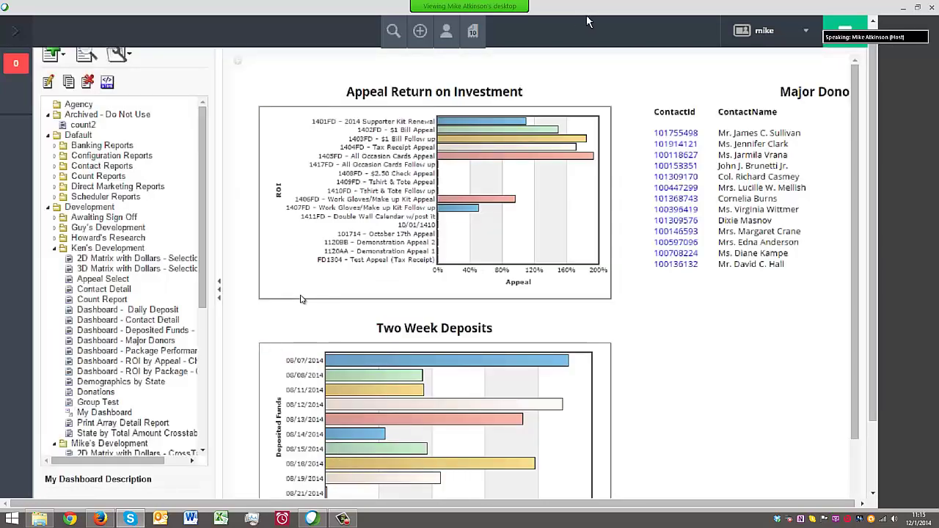
In full screen, run My Dashboard from Default Reports > Direct Marketing Reports with the sidebar hidden
{"action": "key", "text": "F11"}
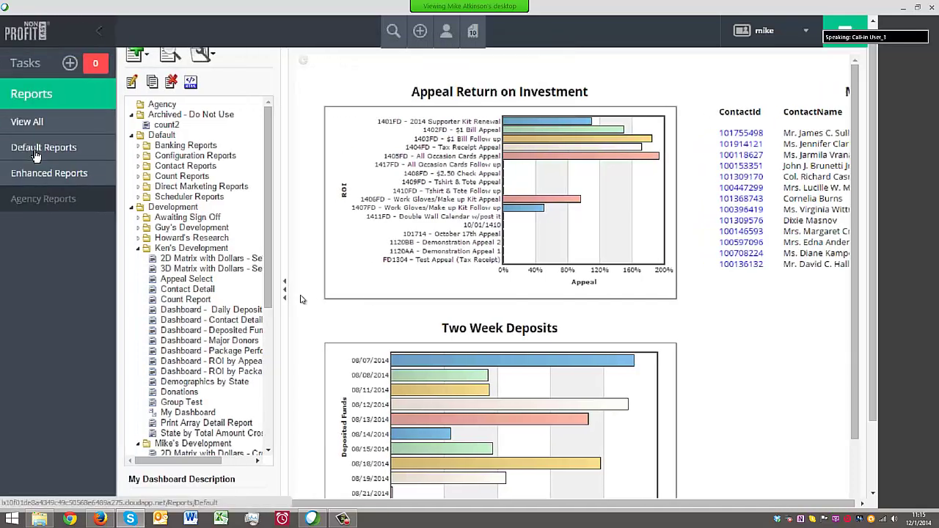
{"action": "left_click", "coordinate": [34, 150]}
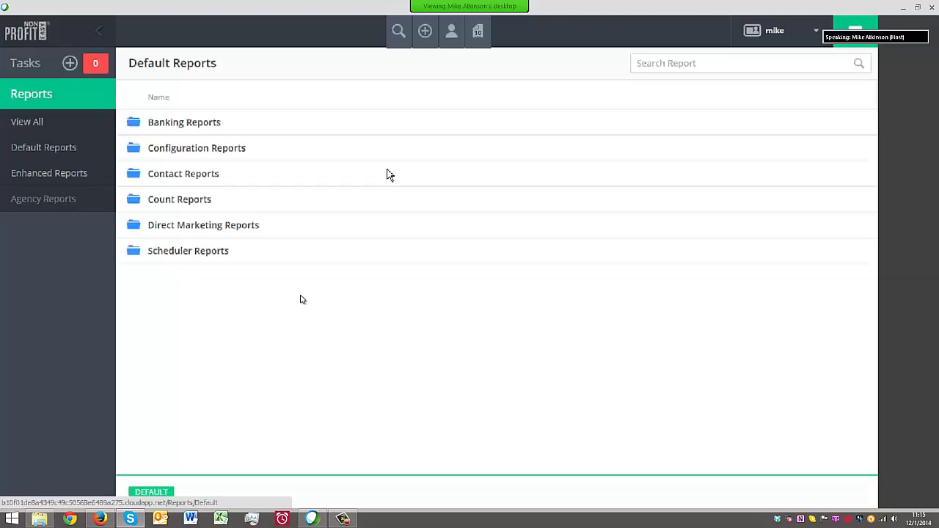
{"action": "left_click", "coordinate": [205, 226]}
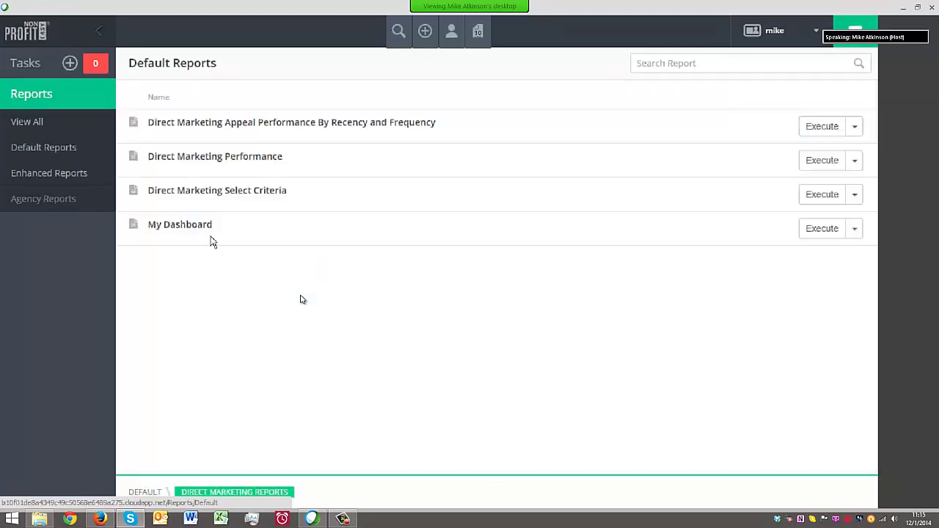
{"action": "left_click", "coordinate": [198, 228]}
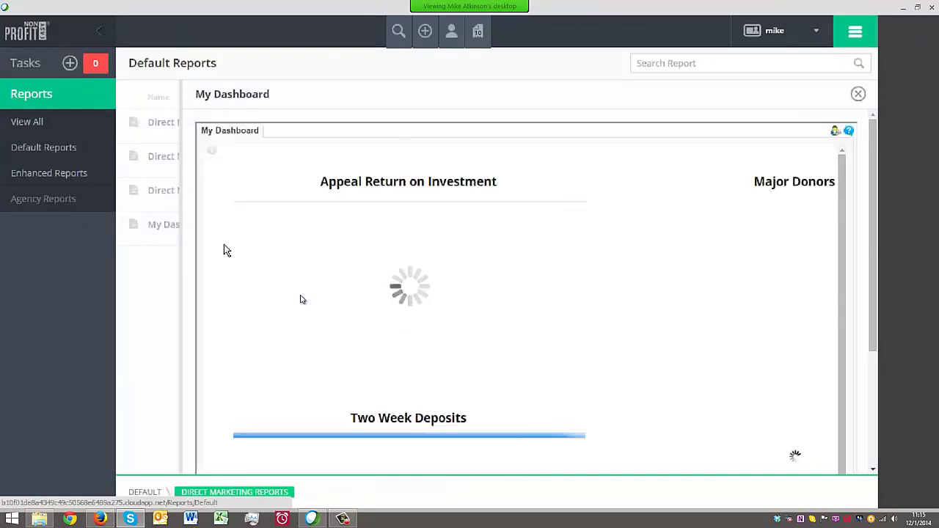
{"action": "left_click", "coordinate": [99, 28]}
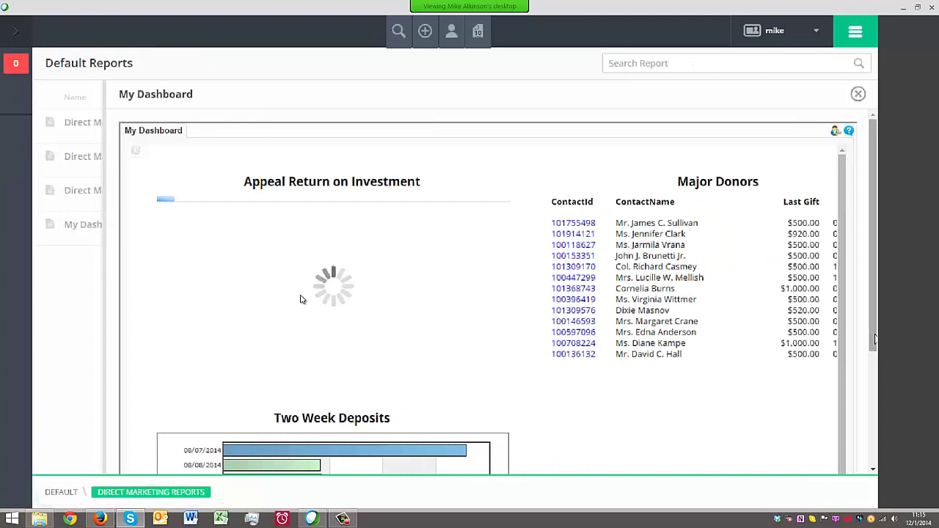
{"action": "scroll", "coordinate": [300, 299], "scroll_direction": "down", "scroll_amount": 2}
{"action": "scroll", "coordinate": [300, 299], "scroll_direction": "up", "scroll_amount": 1}
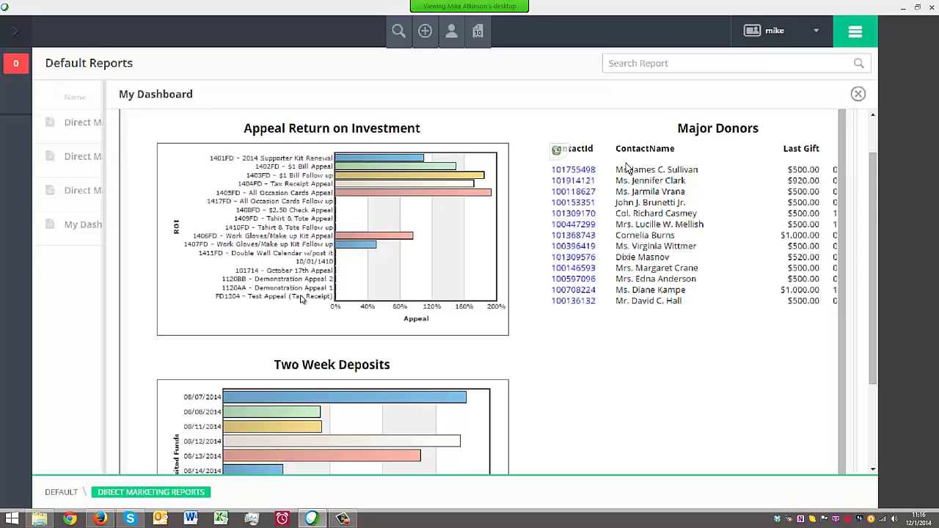
Open the first major donor's Contact Detail report and scroll through it
{"action": "left_click", "coordinate": [574, 171]}
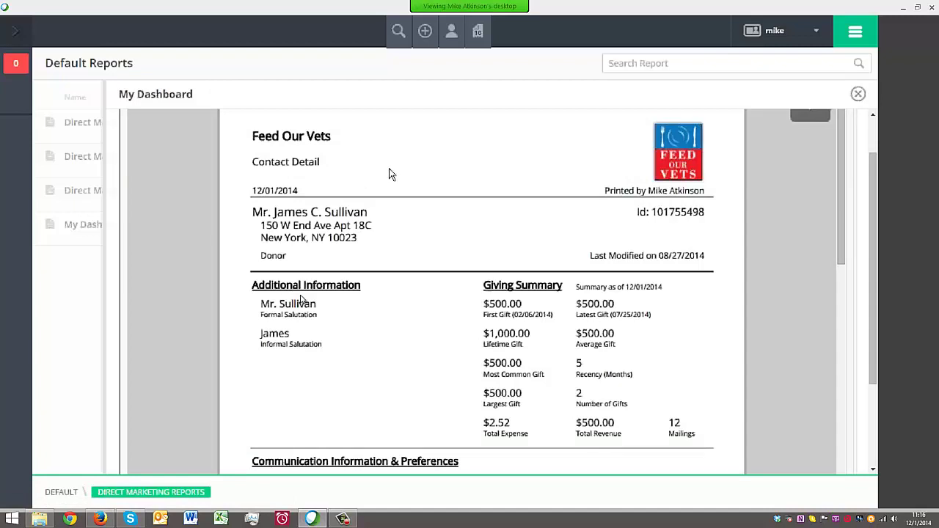
{"action": "scroll", "coordinate": [390, 173], "scroll_direction": "down", "scroll_amount": 5}
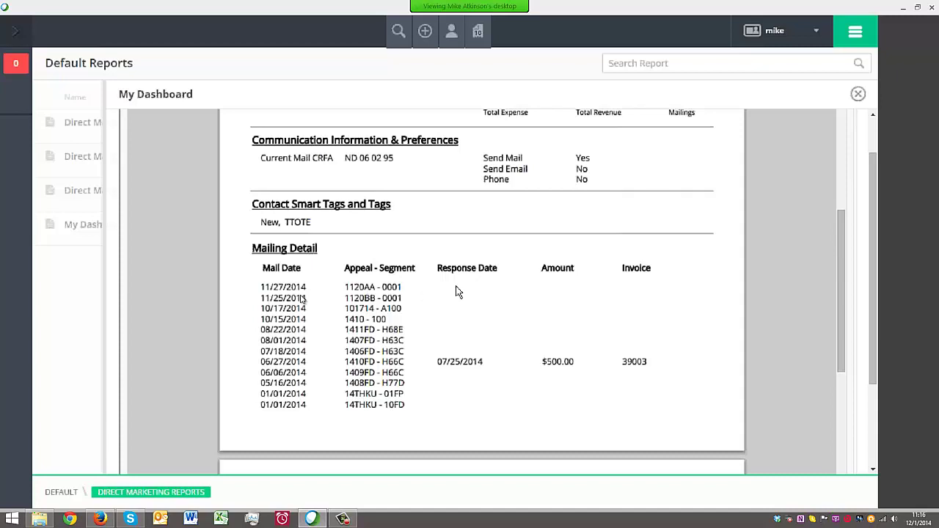
{"action": "scroll", "coordinate": [454, 297], "scroll_direction": "down", "scroll_amount": 1}
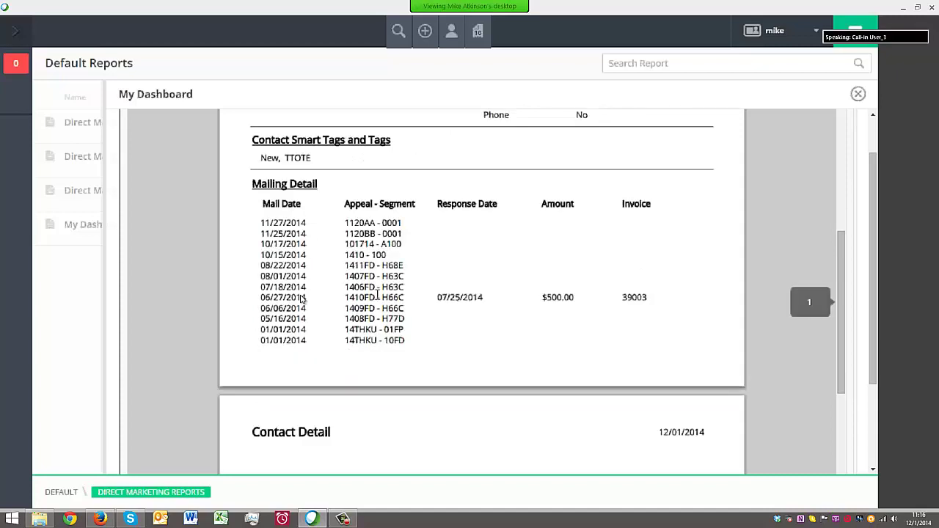
{"action": "scroll", "coordinate": [378, 297], "scroll_direction": "down", "scroll_amount": 5}
{"action": "scroll", "coordinate": [377, 297], "scroll_direction": "up", "scroll_amount": 5}
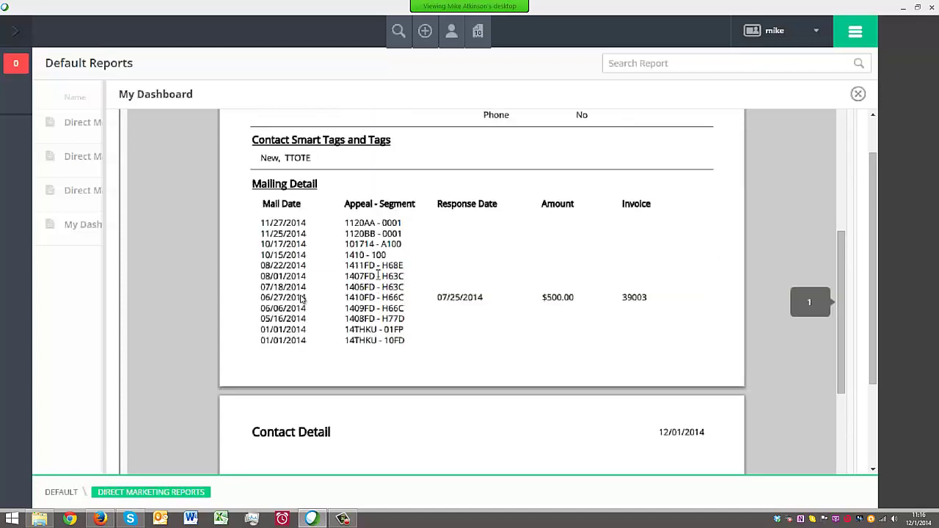
{"action": "scroll", "coordinate": [349, 228], "scroll_direction": "down", "scroll_amount": 4}
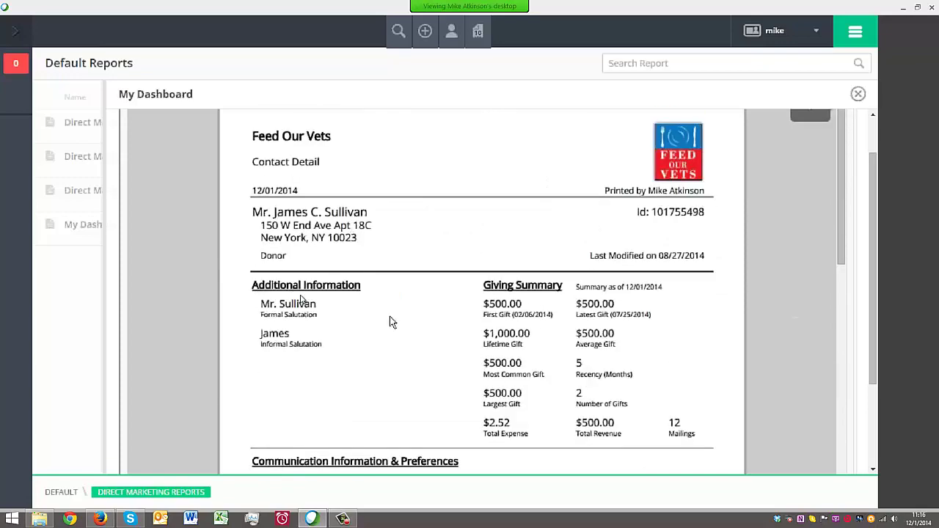
{"action": "scroll", "coordinate": [390, 319], "scroll_direction": "down", "scroll_amount": 6}
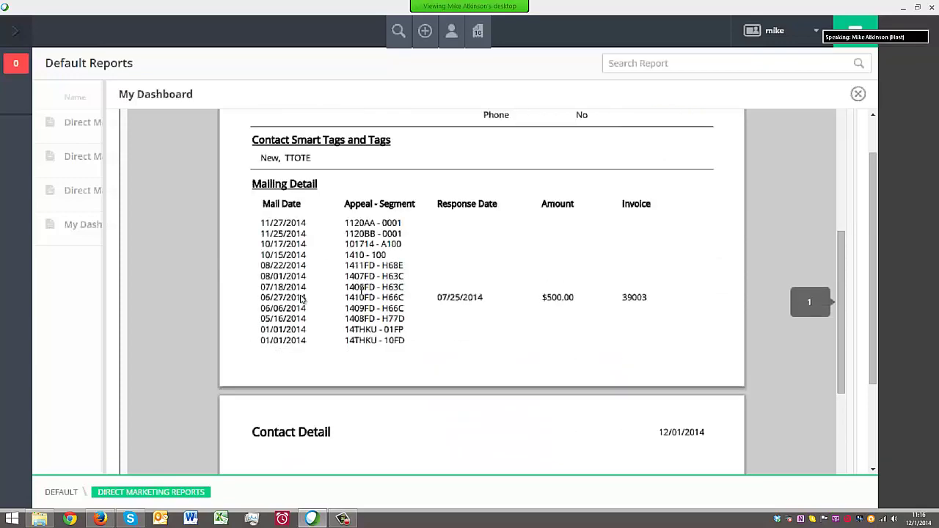
{"action": "scroll", "coordinate": [360, 286], "scroll_direction": "down", "scroll_amount": 2}
Close the Contact Detail report and run My Dashboard again from Default Reports
{"action": "scroll", "coordinate": [361, 286], "scroll_direction": "up", "scroll_amount": 7}
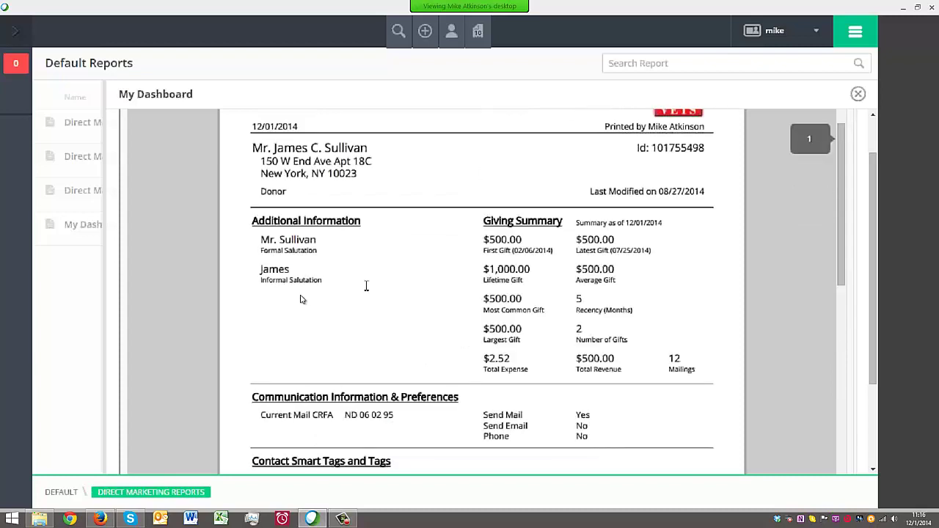
{"action": "scroll", "coordinate": [366, 286], "scroll_direction": "up", "scroll_amount": 2}
{"action": "left_click", "coordinate": [857, 94]}
{"action": "left_click", "coordinate": [110, 227]}
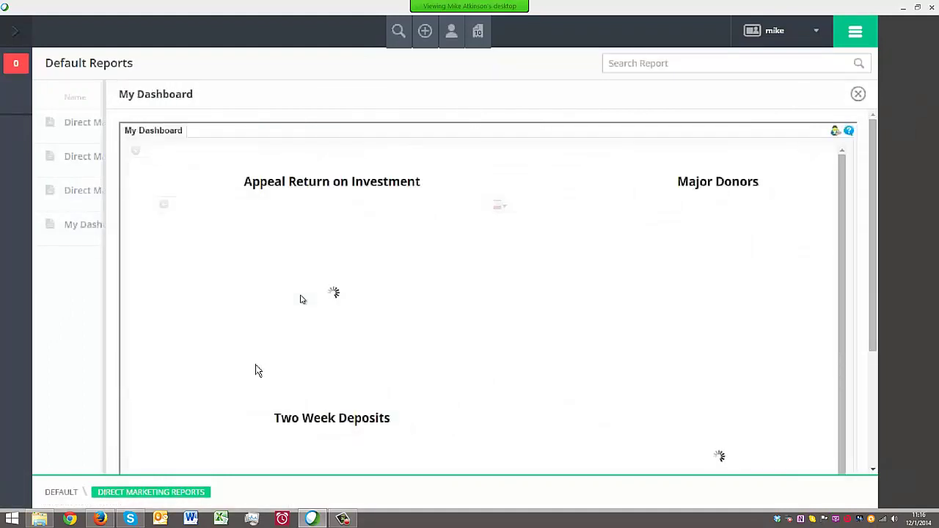
Review the dashboard charts and drill into the 08/18/2014 Two Week Deposits bar
{"action": "scroll", "coordinate": [432, 358], "scroll_direction": "down", "scroll_amount": 3}
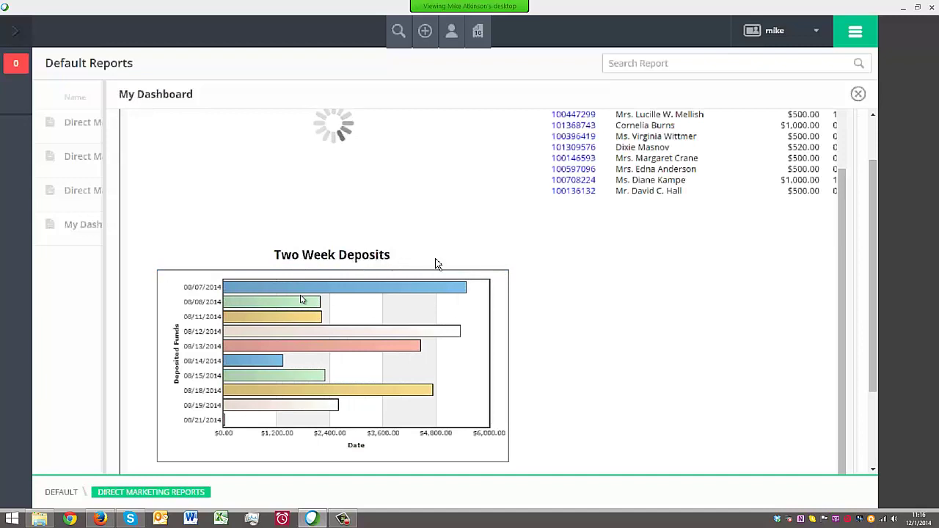
{"action": "scroll", "coordinate": [557, 332], "scroll_direction": "down", "scroll_amount": 2}
{"action": "mouse_move", "coordinate": [256, 287]}
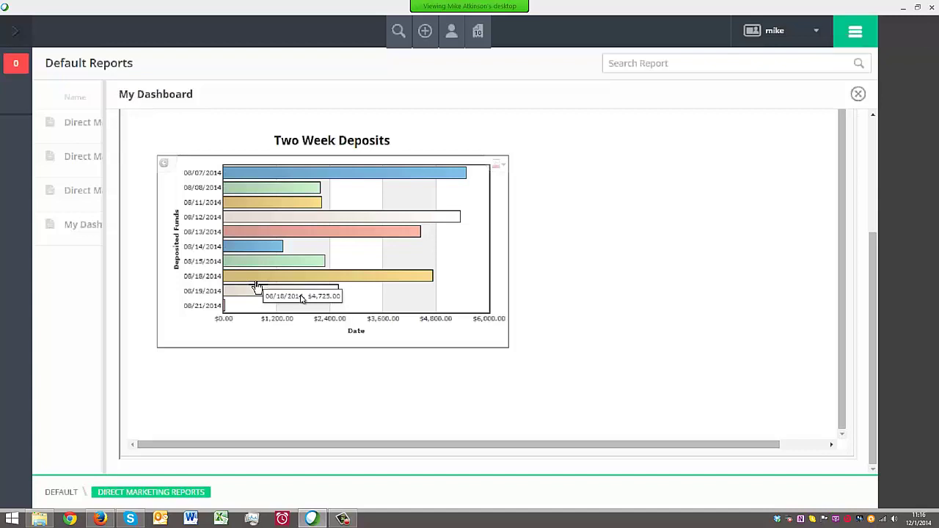
{"action": "mouse_move", "coordinate": [269, 176]}
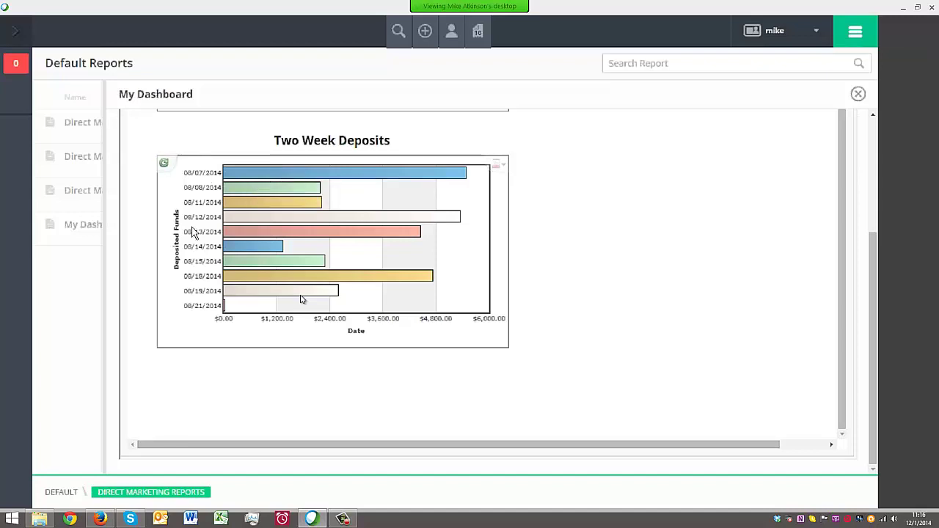
{"action": "mouse_move", "coordinate": [309, 281]}
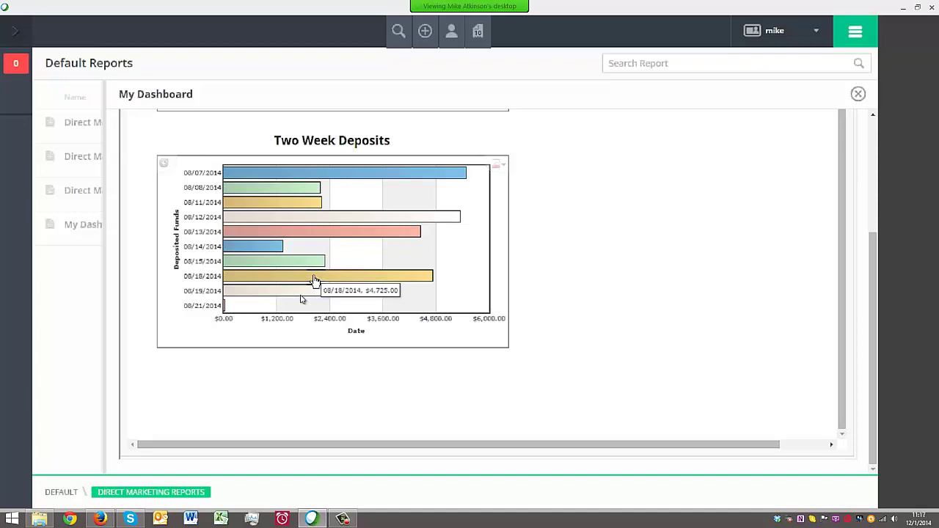
{"action": "left_click", "coordinate": [314, 280]}
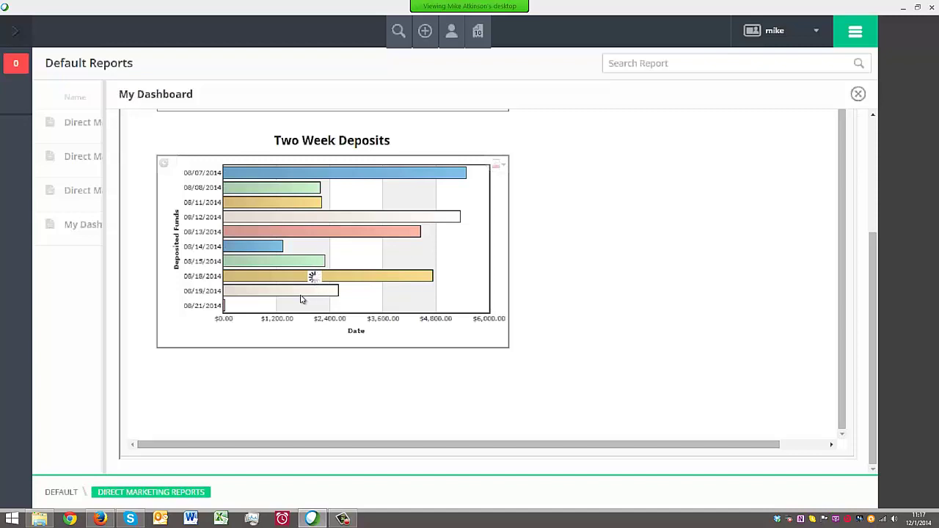
{"action": "mouse_move", "coordinate": [360, 283]}
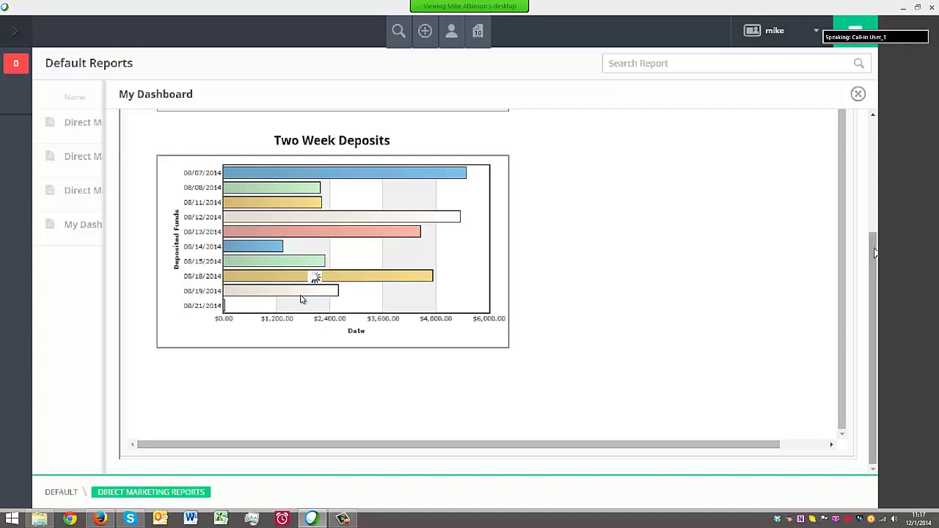
Open and dismiss the account options menu, then close My Dashboard
{"action": "left_click_drag", "start_coordinate": [870, 251], "coordinate": [870, 136]}
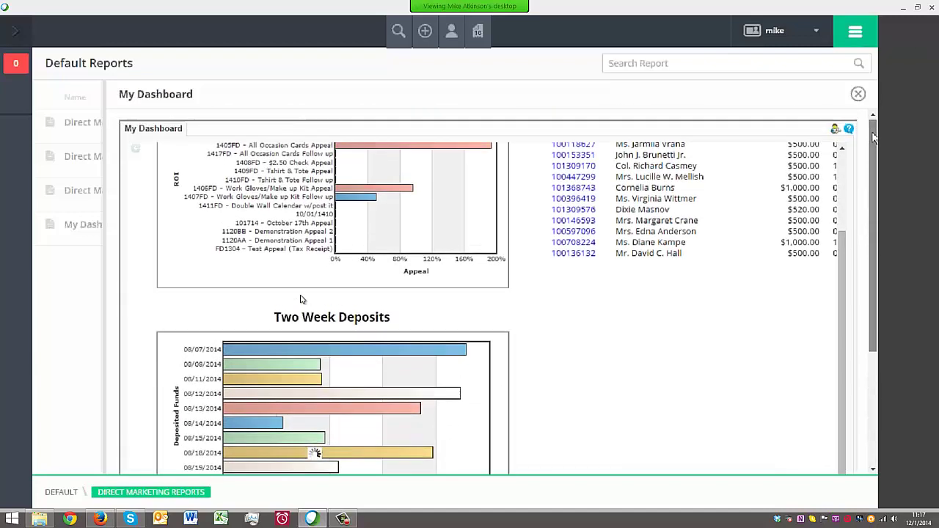
{"action": "scroll", "coordinate": [618, 239], "scroll_direction": "up", "scroll_amount": 3}
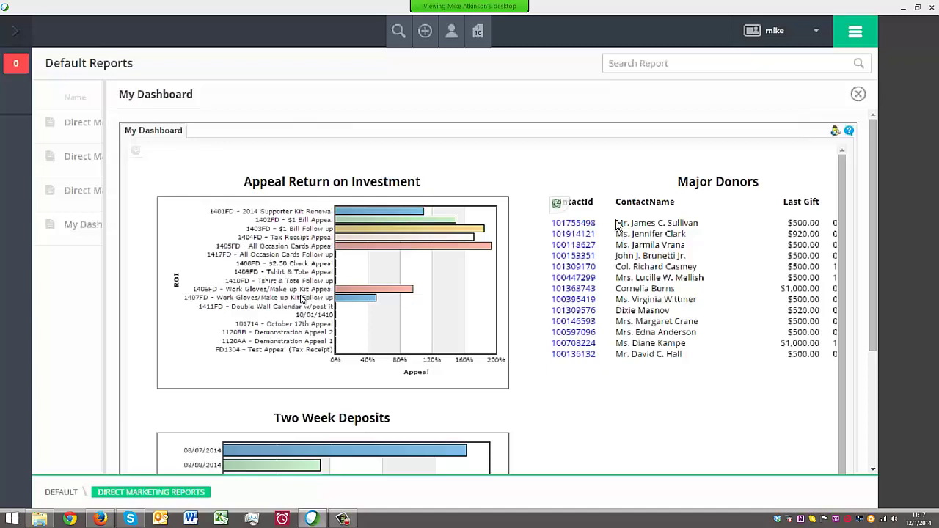
{"action": "left_click", "coordinate": [815, 31]}
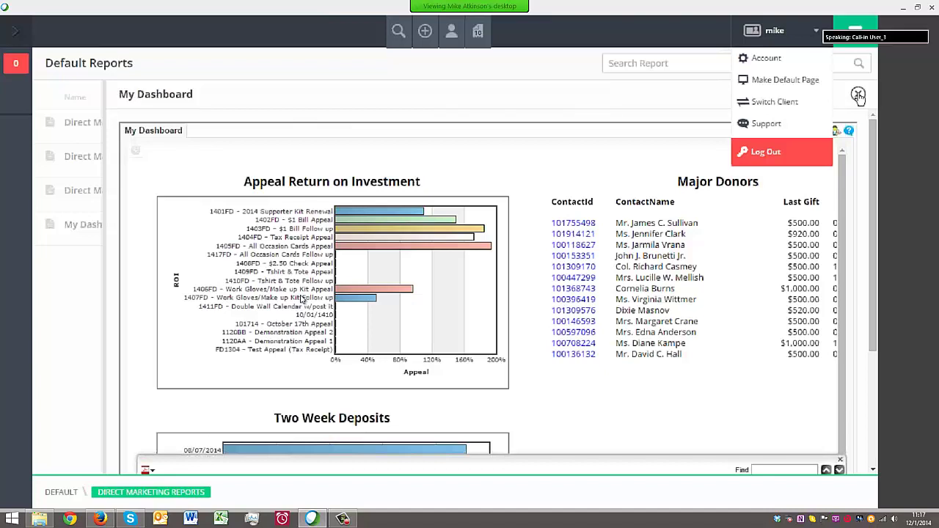
{"action": "left_click", "coordinate": [570, 94]}
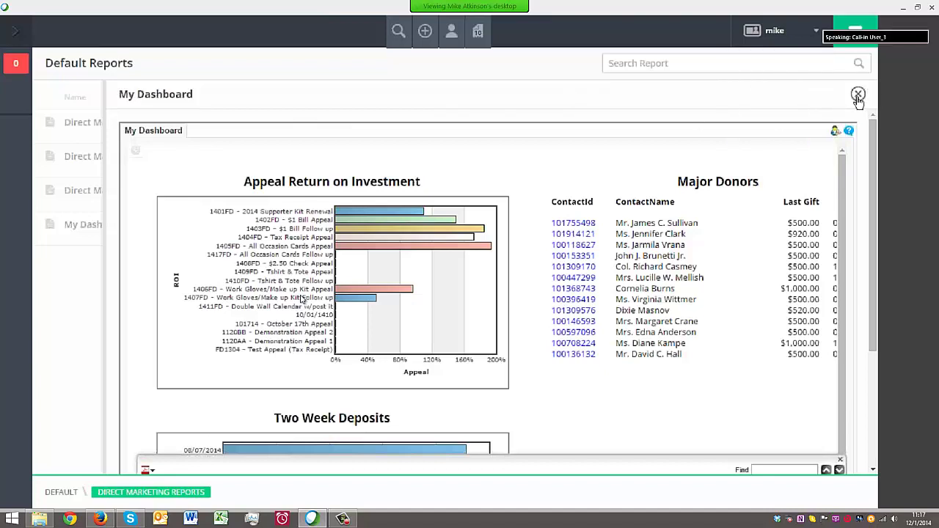
{"action": "left_click", "coordinate": [857, 94]}
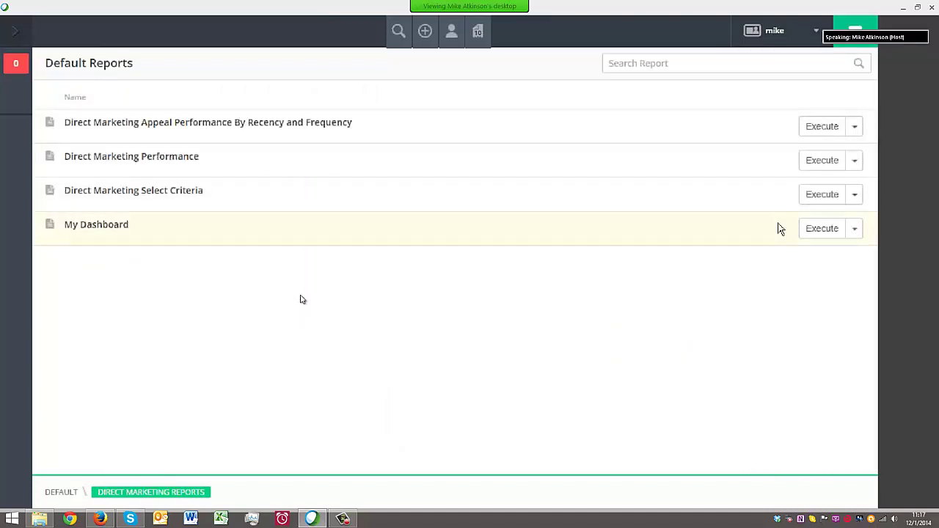
{"action": "left_click", "coordinate": [111, 226]}
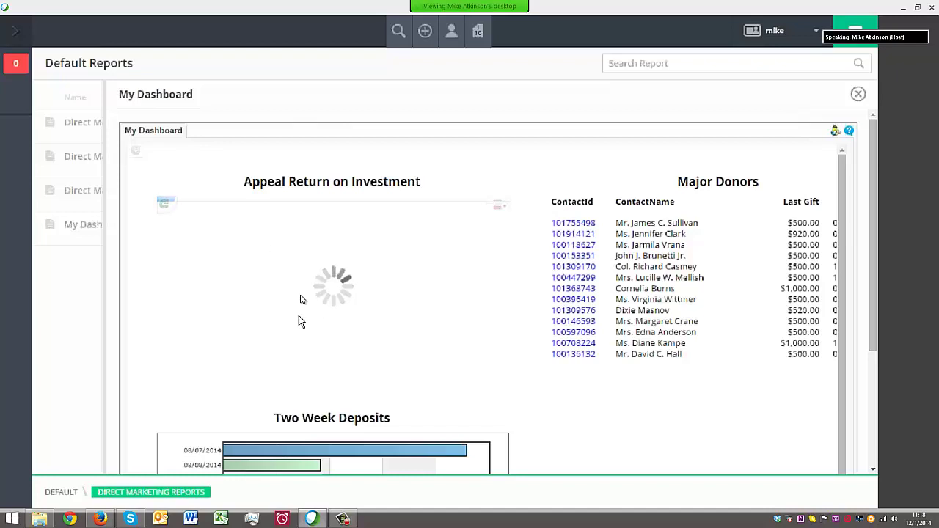
{"action": "scroll", "coordinate": [352, 389], "scroll_direction": "down", "scroll_amount": 3}
{"action": "scroll", "coordinate": [352, 389], "scroll_direction": "down", "scroll_amount": 2}
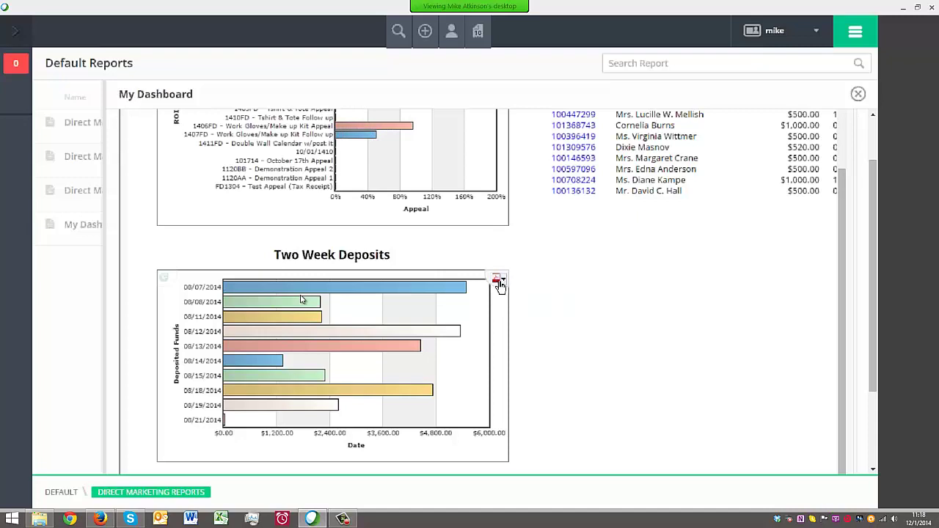
{"action": "scroll", "coordinate": [579, 268], "scroll_direction": "up", "scroll_amount": 2}
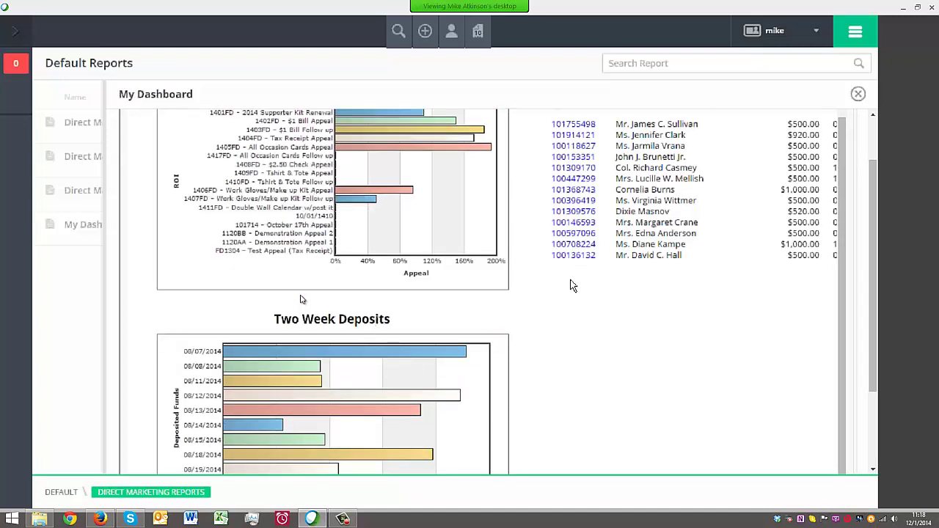
{"action": "scroll", "coordinate": [594, 242], "scroll_direction": "up", "scroll_amount": 3}
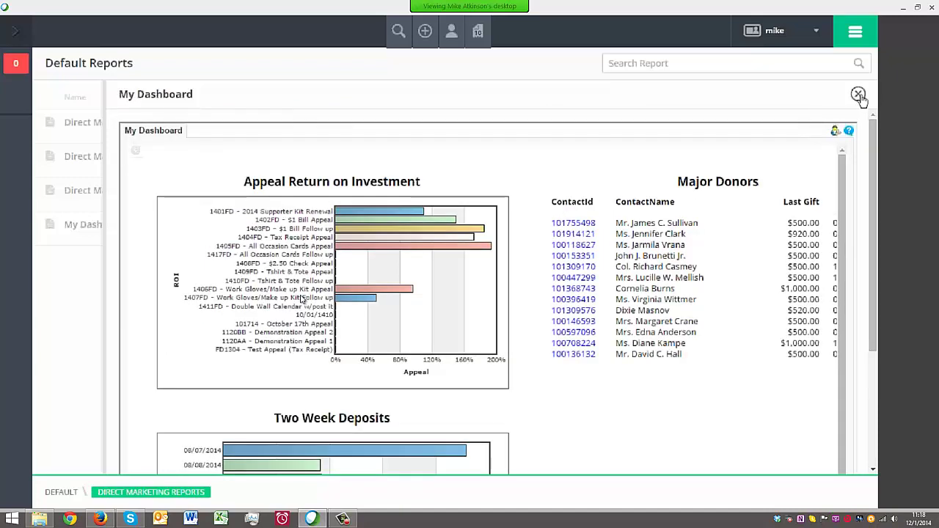
{"action": "left_click", "coordinate": [858, 95]}
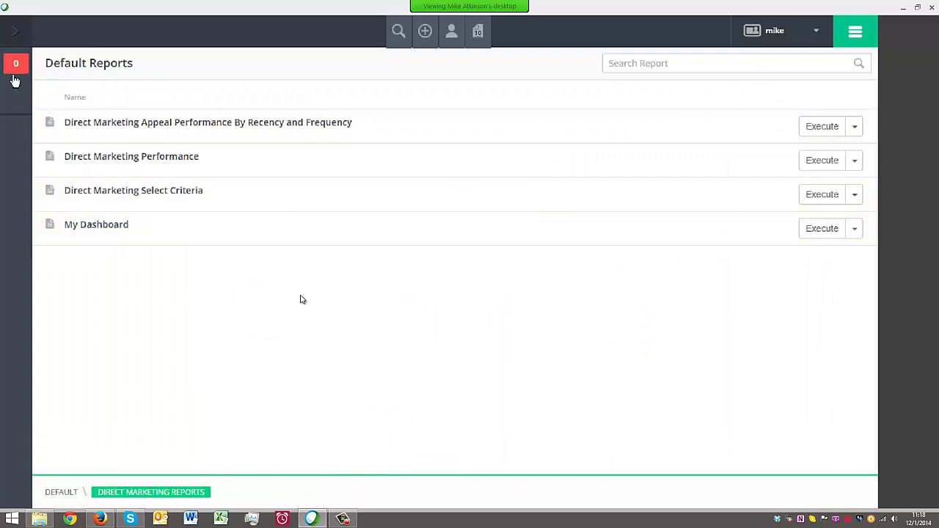
Expand the side navigation and open Enhanced Reports to reach the Exago Welcome page
{"action": "left_click", "coordinate": [15, 31]}
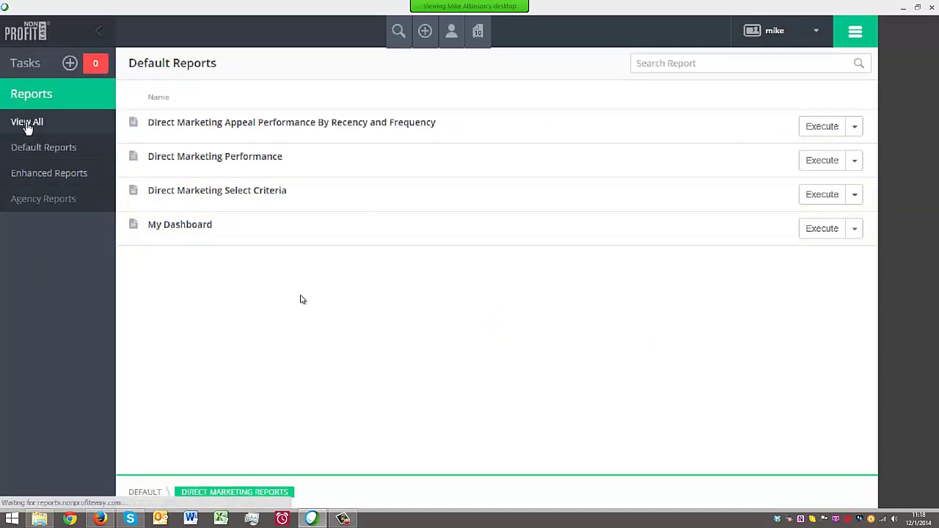
{"action": "left_click", "coordinate": [188, 230]}
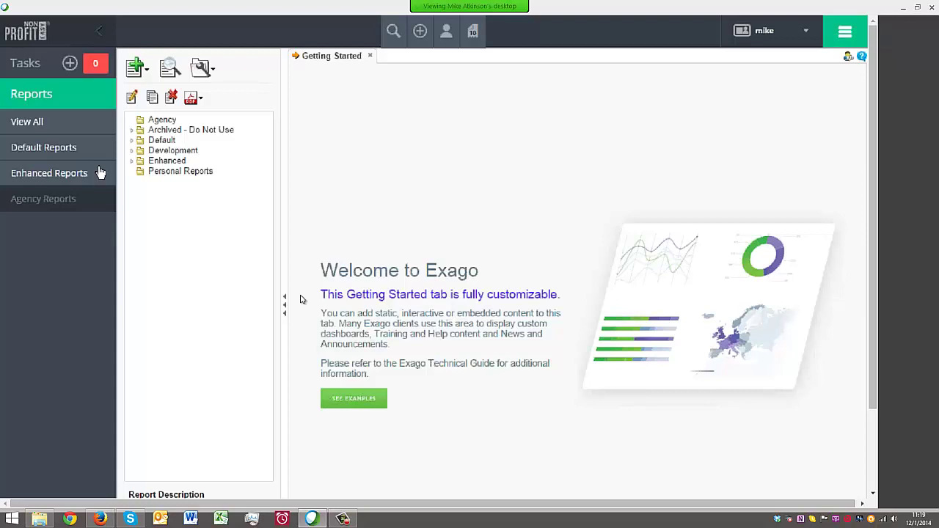
Expand Default, Development and Ken's Development, widen the tree, and select 2D Matrix with Dollars - Selection
{"action": "left_click", "coordinate": [131, 140]}
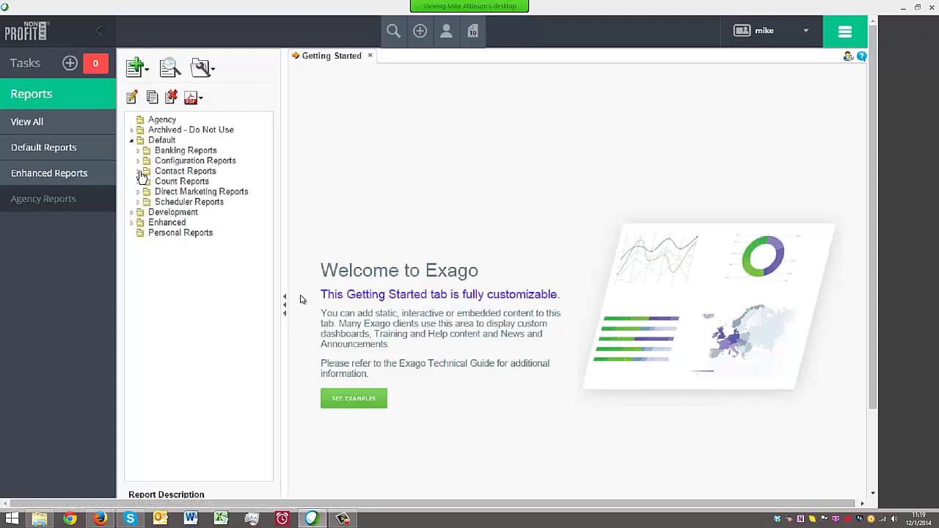
{"action": "double_click", "coordinate": [145, 182]}
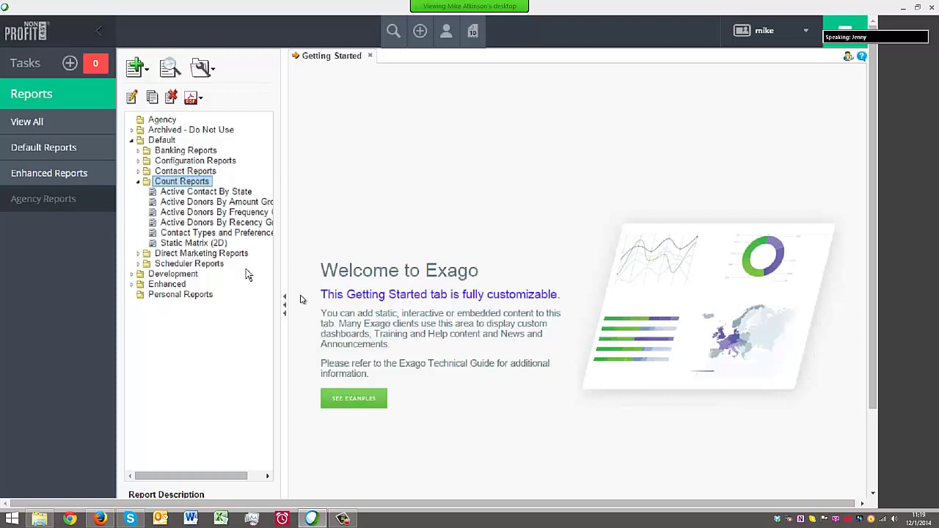
{"action": "left_click", "coordinate": [138, 183]}
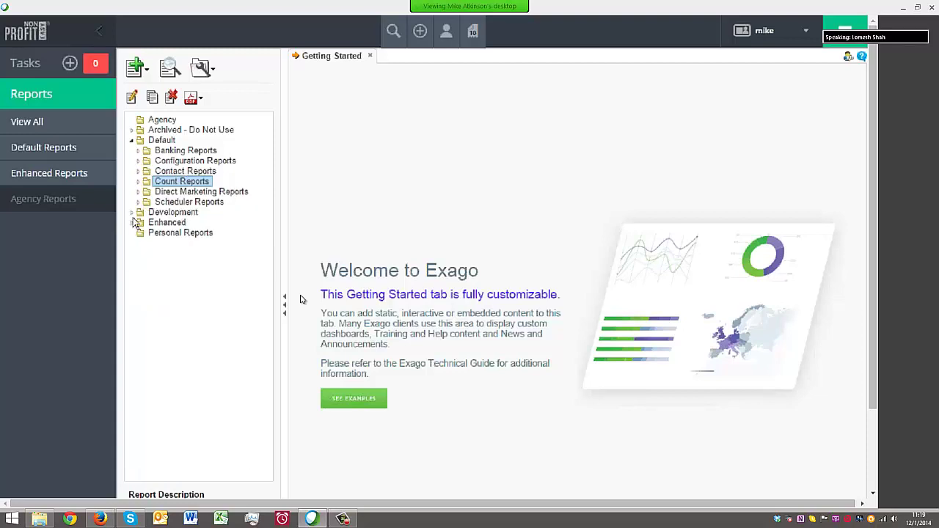
{"action": "left_click", "coordinate": [132, 213]}
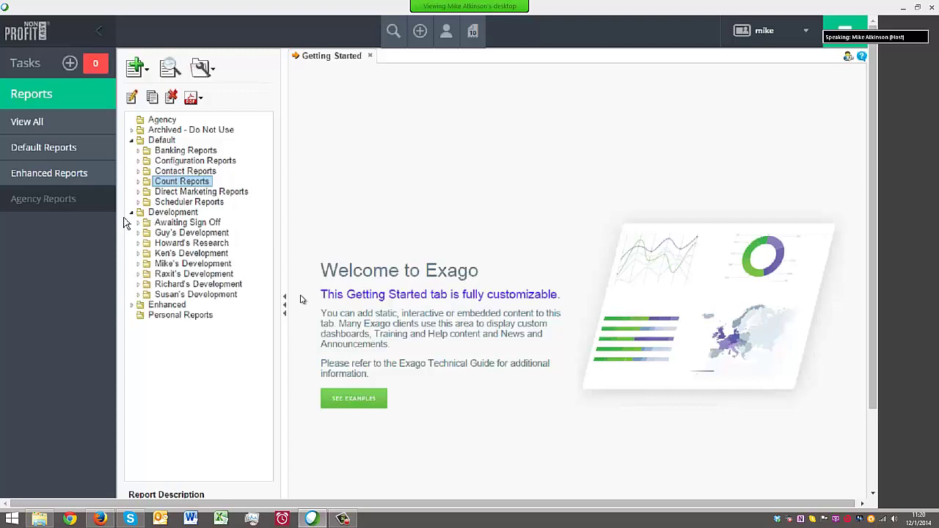
{"action": "left_click", "coordinate": [137, 254]}
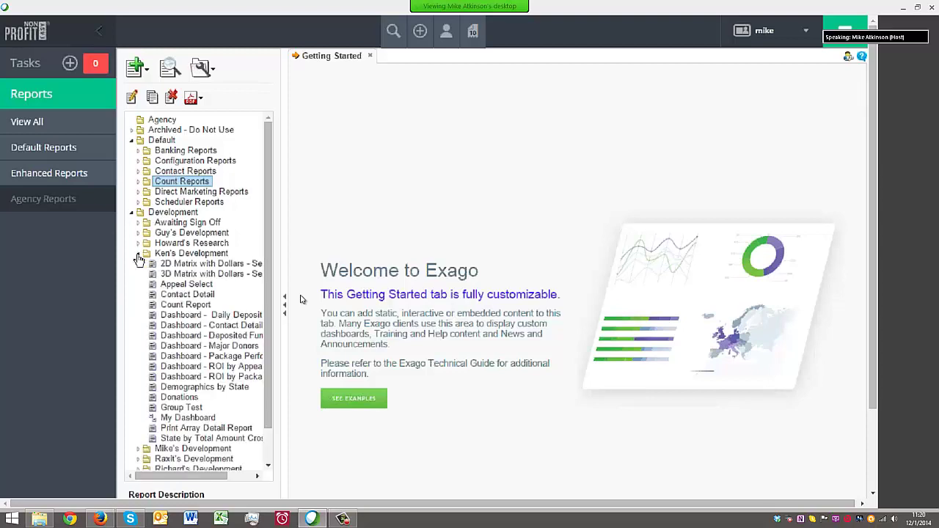
{"action": "left_click_drag", "start_coordinate": [284, 282], "coordinate": [370, 282]}
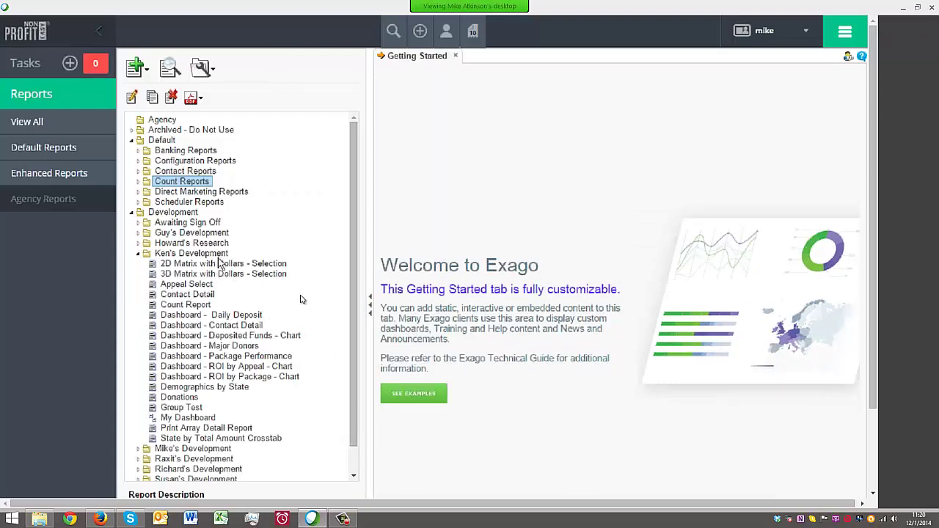
{"action": "left_click", "coordinate": [220, 264]}
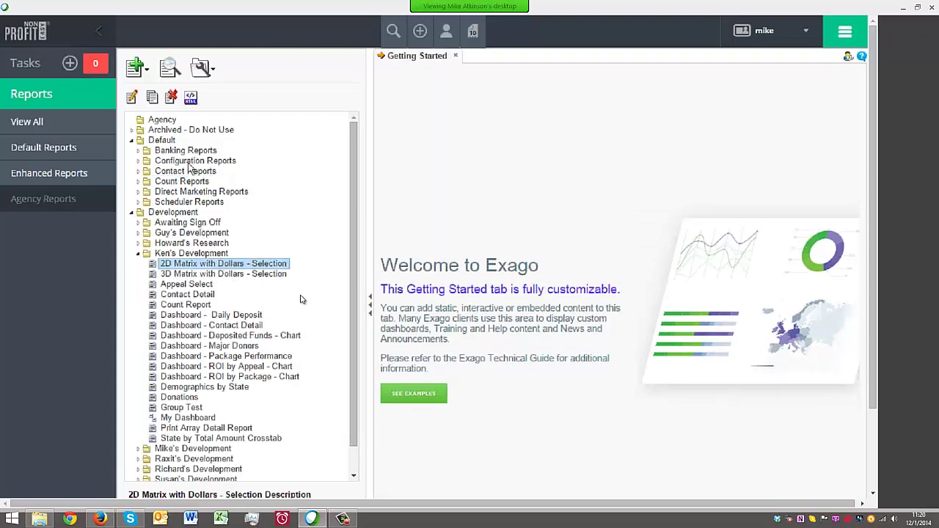
Run 2D Matrix with Dollars - Selection as HTML and scroll across its amount-range columns
{"action": "left_click", "coordinate": [190, 98]}
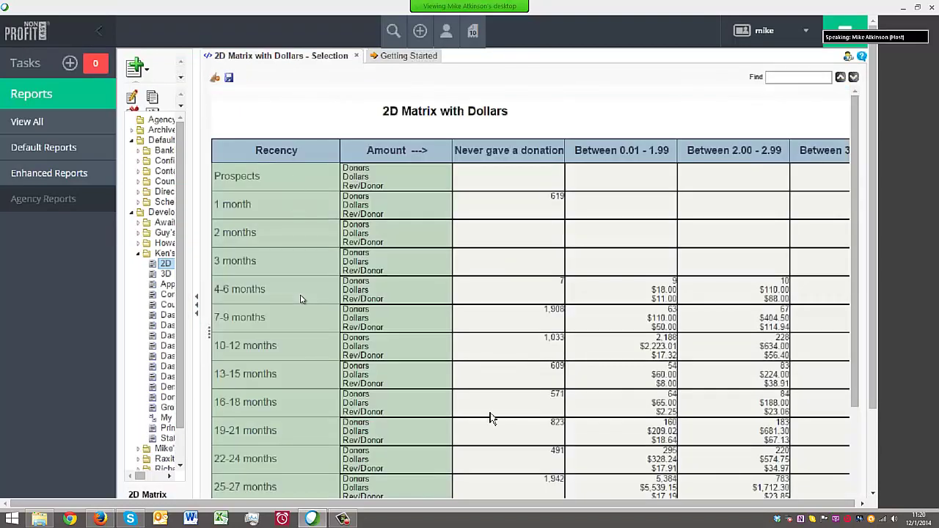
{"action": "left_click_drag", "start_coordinate": [876, 333], "coordinate": [876, 409]}
{"action": "left_click_drag", "start_coordinate": [286, 476], "coordinate": [628, 485]}
{"action": "left_click_drag", "start_coordinate": [629, 480], "coordinate": [814, 470]}
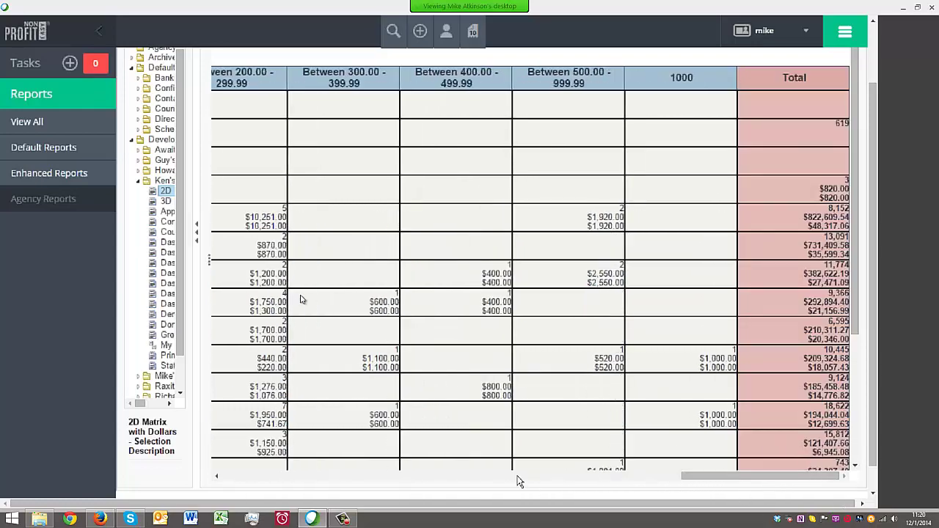
{"action": "left_click", "coordinate": [517, 477]}
{"action": "left_click", "coordinate": [511, 476]}
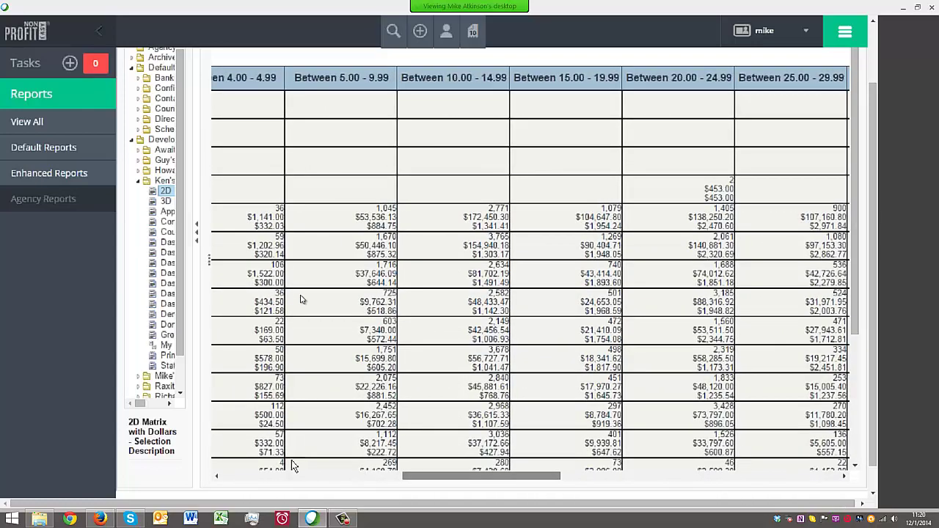
{"action": "left_click", "coordinate": [291, 476]}
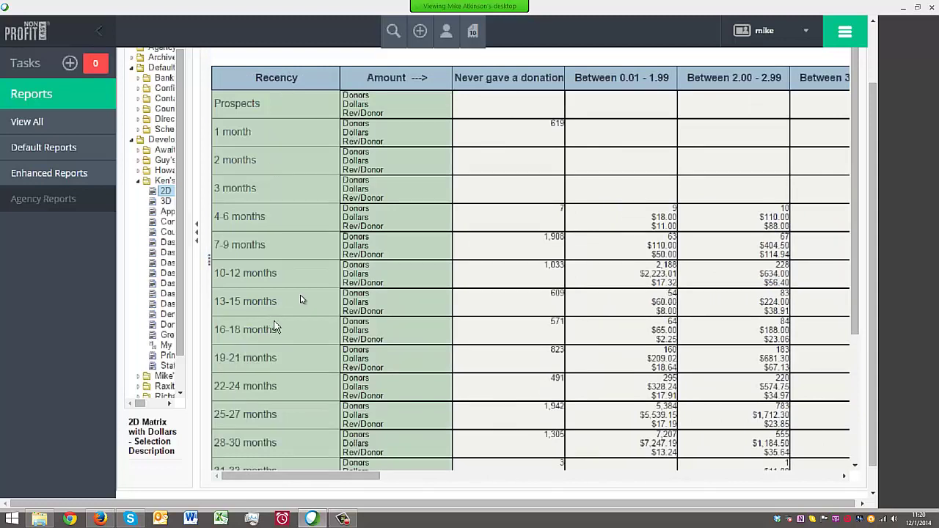
Scroll the Recency by Amount grid to check Donors, Dollars and Rev/Donor totals, then widen the tree
{"action": "scroll", "coordinate": [273, 328], "scroll_direction": "down", "scroll_amount": 6}
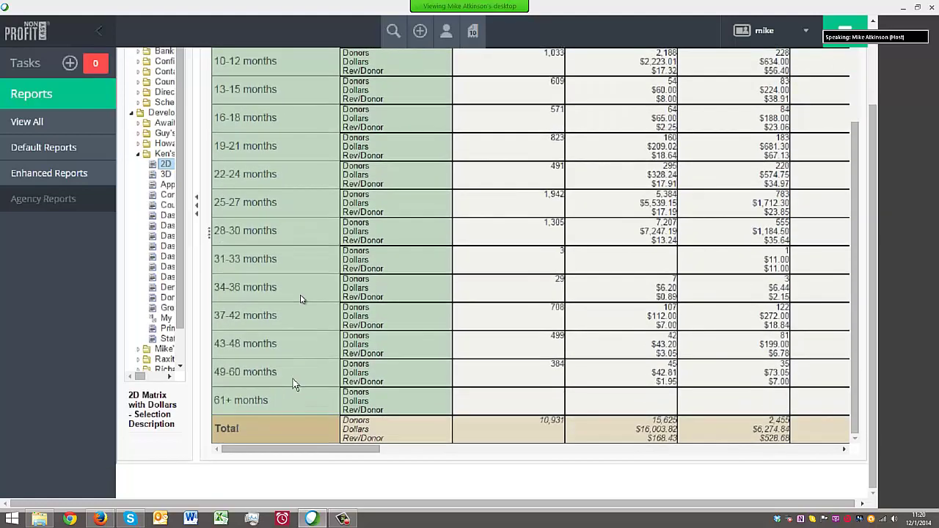
{"action": "scroll", "coordinate": [293, 381], "scroll_direction": "up", "scroll_amount": 5}
{"action": "scroll", "coordinate": [283, 326], "scroll_direction": "down", "scroll_amount": 4}
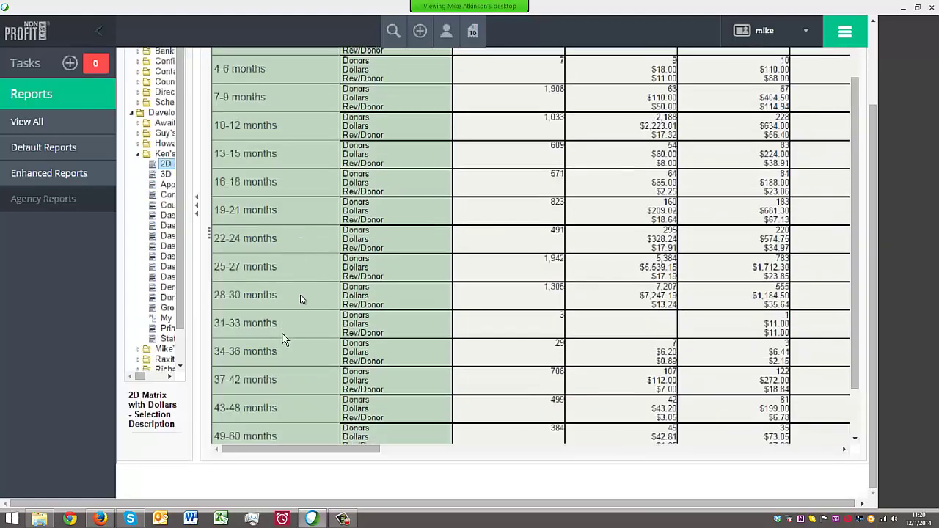
{"action": "scroll", "coordinate": [285, 339], "scroll_direction": "up", "scroll_amount": 5}
{"action": "scroll", "coordinate": [615, 415], "scroll_direction": "down", "scroll_amount": 3}
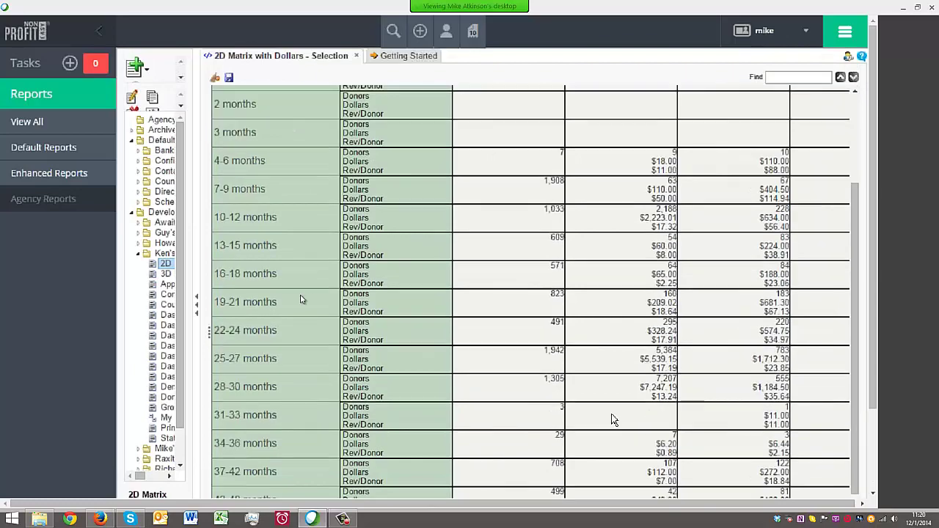
{"action": "scroll", "coordinate": [613, 419], "scroll_direction": "down", "scroll_amount": 4}
{"action": "left_click_drag", "start_coordinate": [374, 449], "coordinate": [405, 449]}
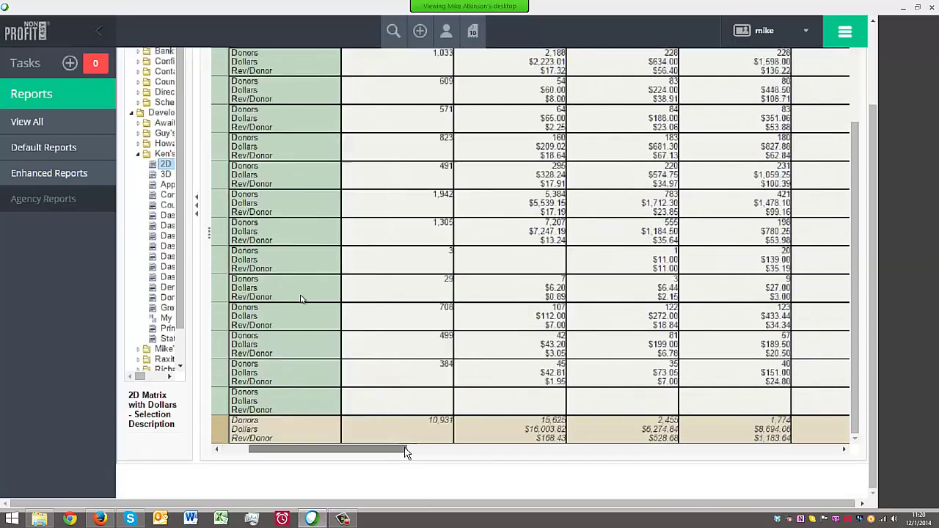
{"action": "left_click_drag", "start_coordinate": [597, 468], "coordinate": [853, 476]}
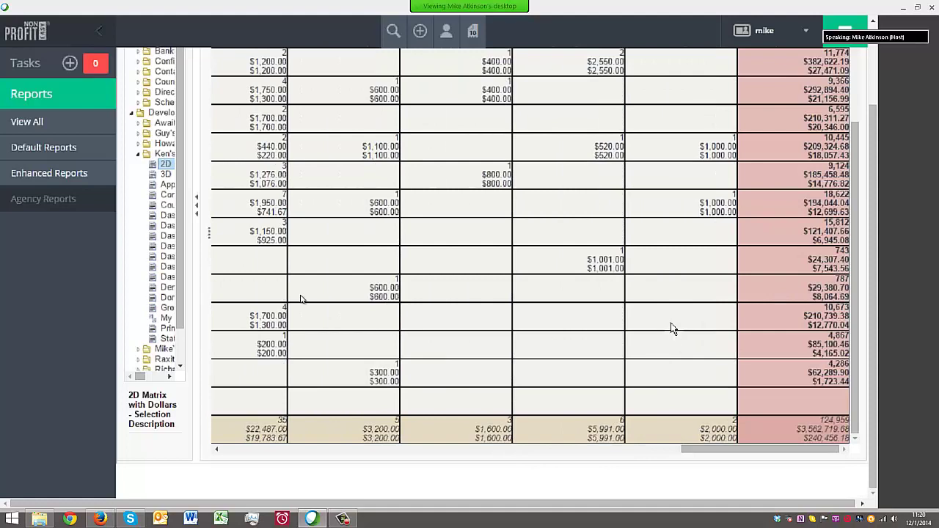
{"action": "left_click", "coordinate": [238, 451]}
{"action": "left_click", "coordinate": [238, 451]}
{"action": "left_click", "coordinate": [239, 451]}
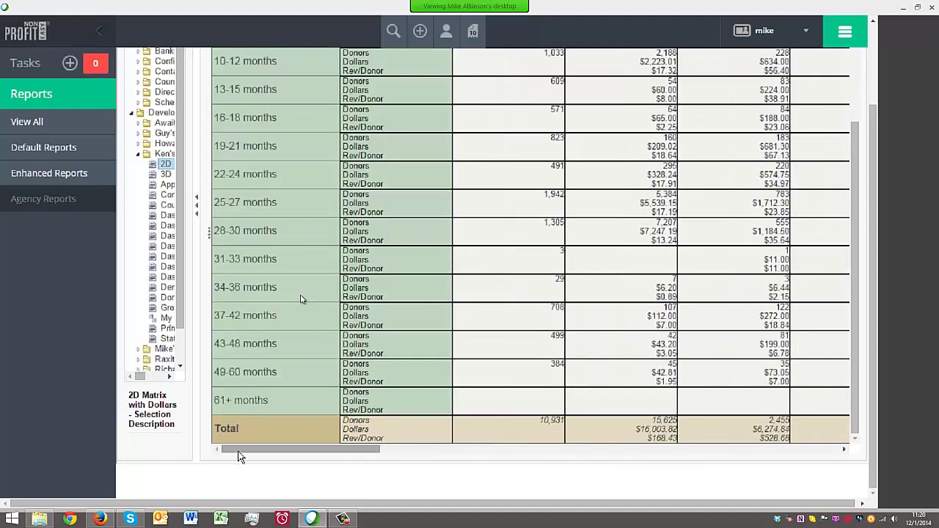
{"action": "scroll", "coordinate": [402, 357], "scroll_direction": "up", "scroll_amount": 6}
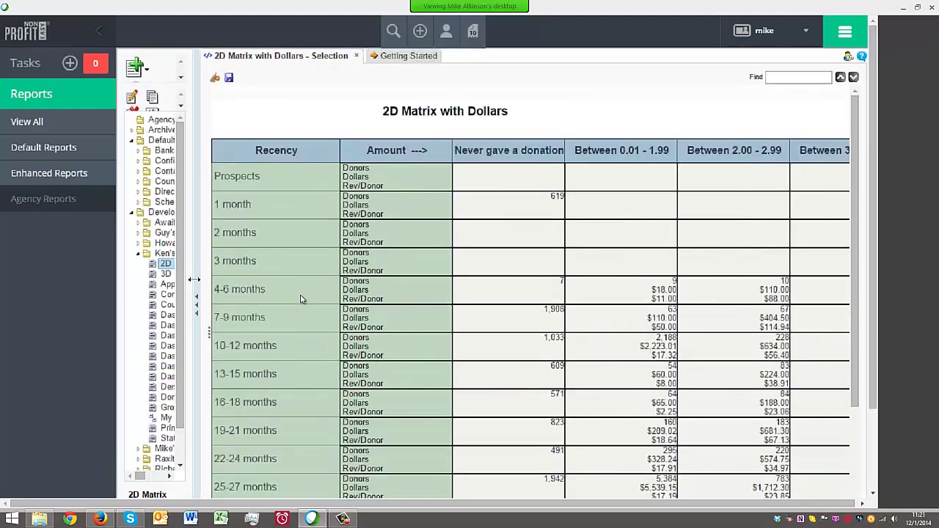
{"action": "left_click_drag", "start_coordinate": [194, 279], "coordinate": [269, 273]}
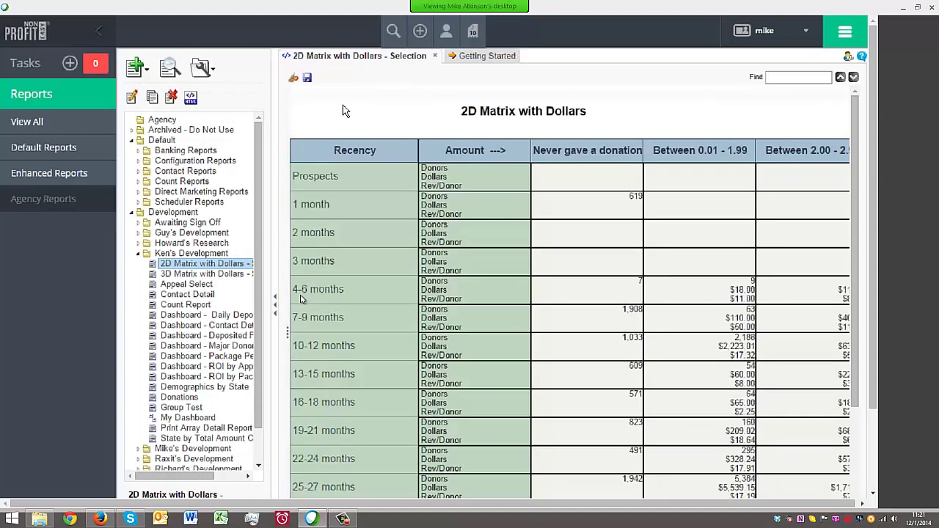
Execute 2D Matrix with Dollars as HTML from its context menu and fold up the Development branch
{"action": "left_click", "coordinate": [377, 115]}
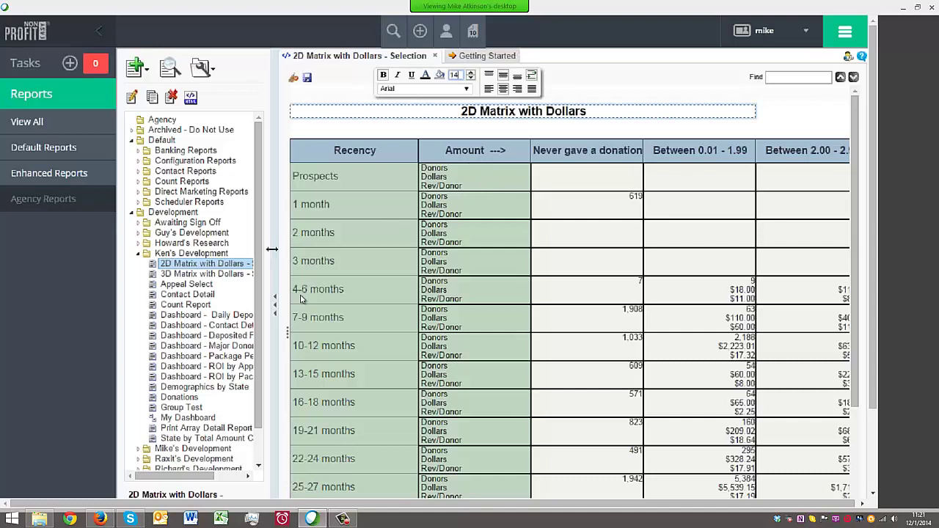
{"action": "left_click_drag", "start_coordinate": [278, 246], "coordinate": [306, 248]}
{"action": "right_click", "coordinate": [235, 265]}
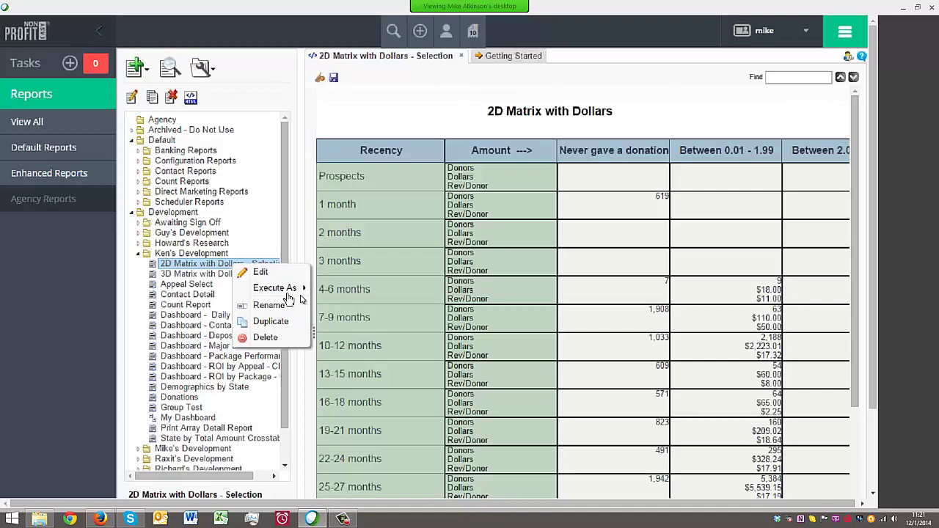
{"action": "mouse_move", "coordinate": [301, 292]}
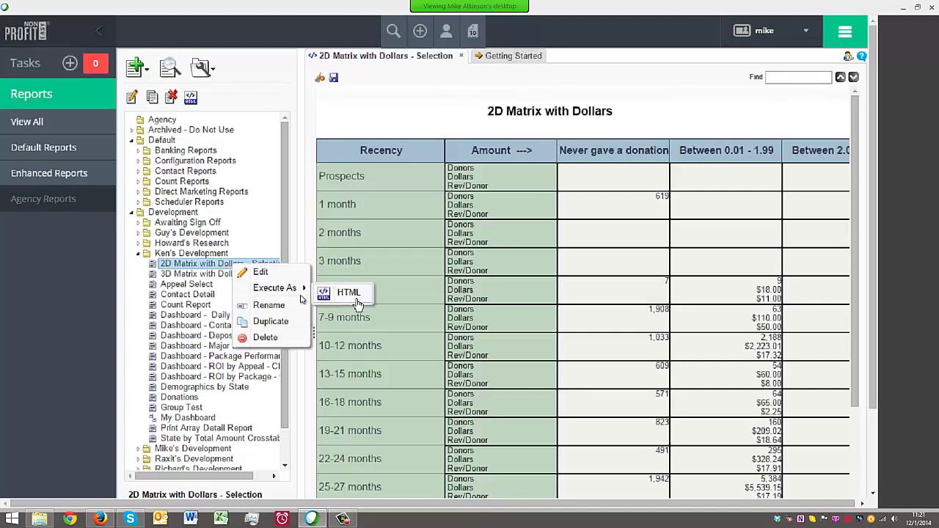
{"action": "left_click", "coordinate": [137, 253]}
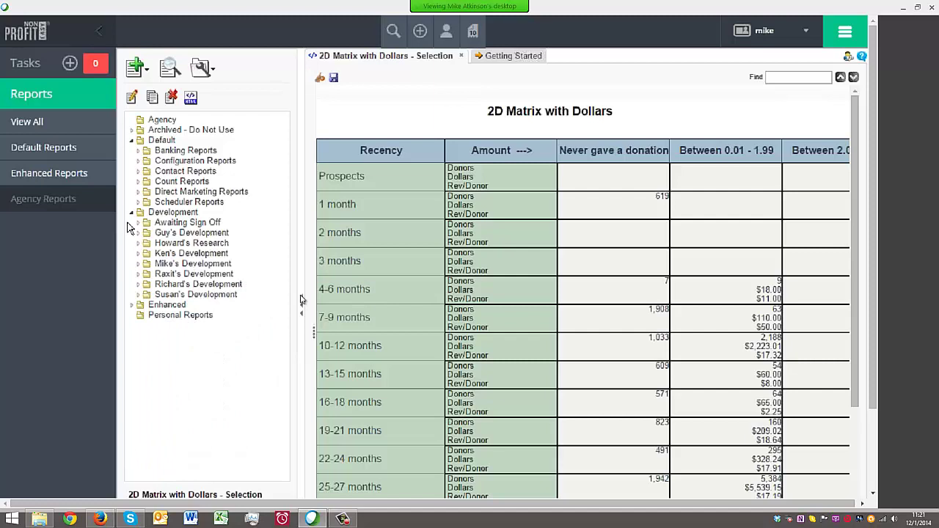
{"action": "left_click", "coordinate": [132, 212]}
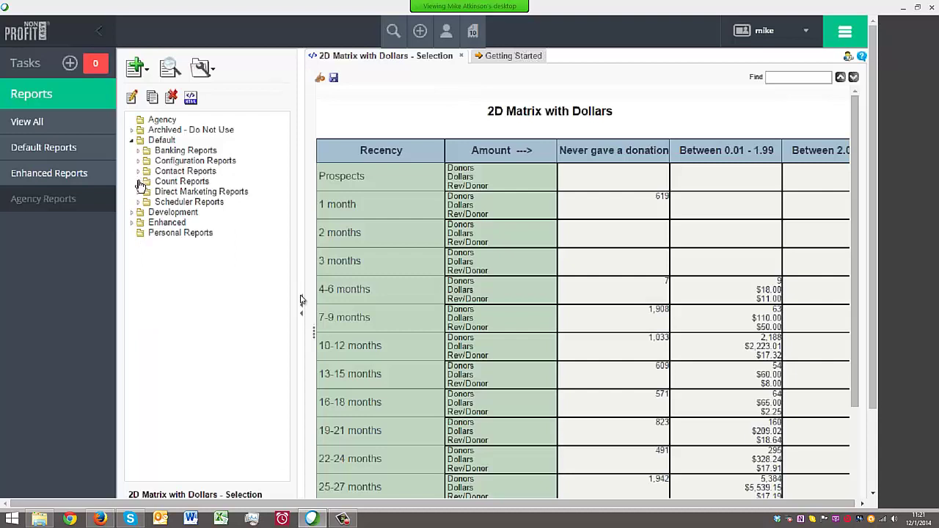
Expand Count Reports and run Static Matrix (2D) as a PDF
{"action": "left_click", "coordinate": [139, 182]}
{"action": "left_click", "coordinate": [186, 244]}
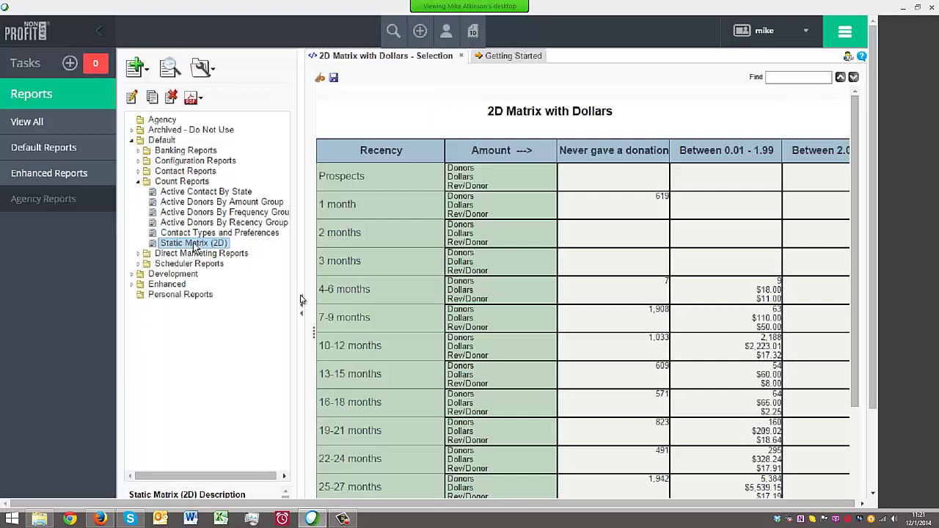
{"action": "left_click", "coordinate": [199, 101]}
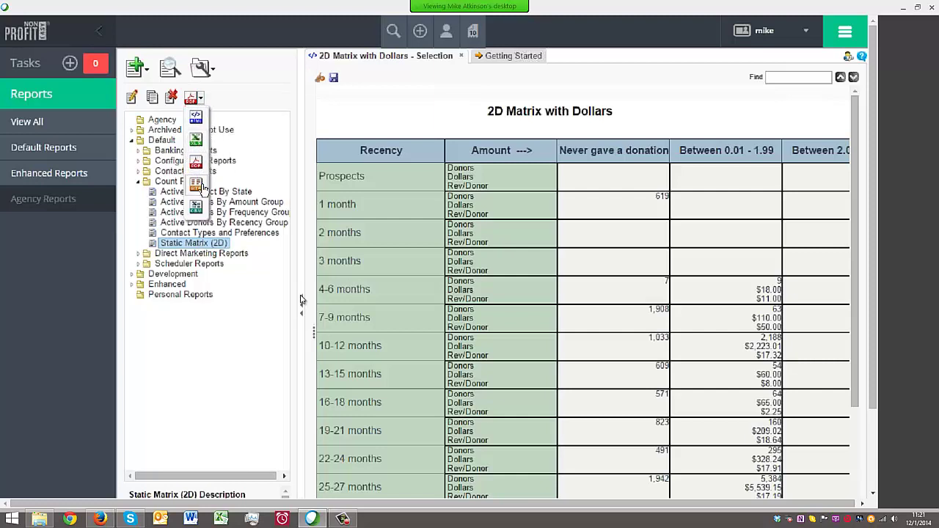
{"action": "left_click", "coordinate": [175, 243]}
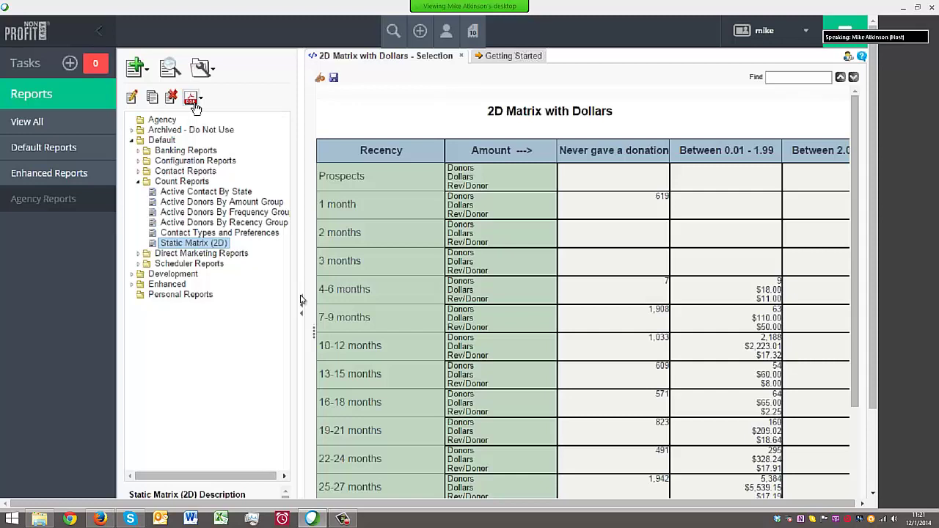
{"action": "left_click", "coordinate": [194, 105]}
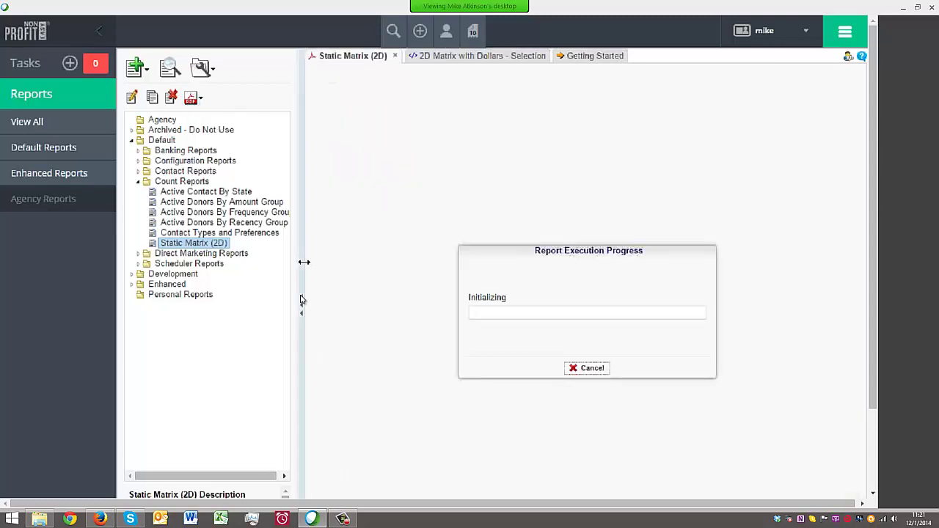
Collapse the sidebar and scroll the PDF's donor counts by gift date and amount, totalling 146,107
{"action": "left_click", "coordinate": [107, 34]}
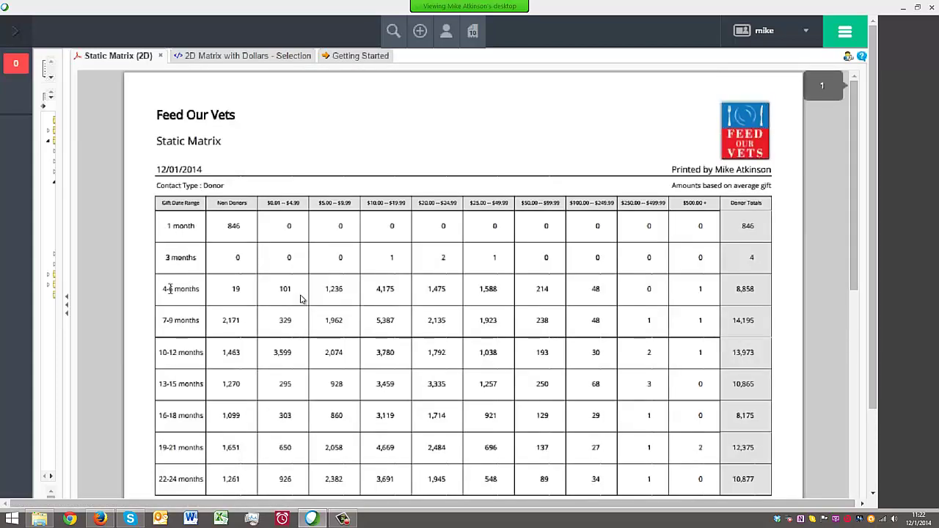
{"action": "scroll", "coordinate": [178, 342], "scroll_direction": "down", "scroll_amount": 3}
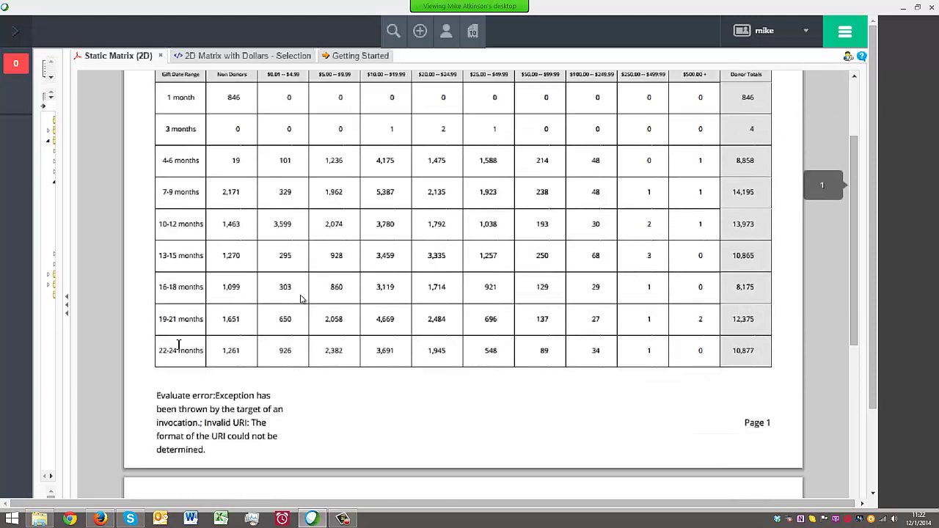
{"action": "scroll", "coordinate": [300, 299], "scroll_direction": "down", "scroll_amount": 10}
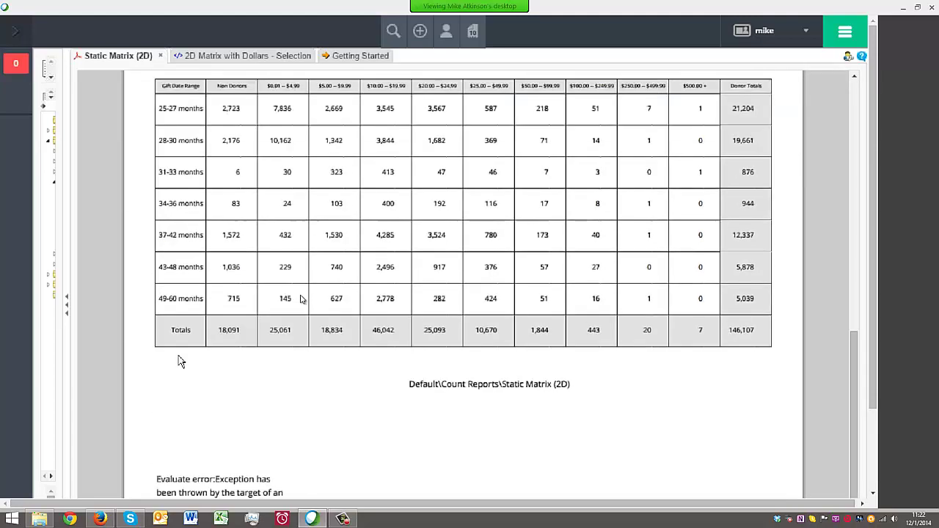
{"action": "scroll", "coordinate": [299, 298], "scroll_direction": "up", "scroll_amount": 13}
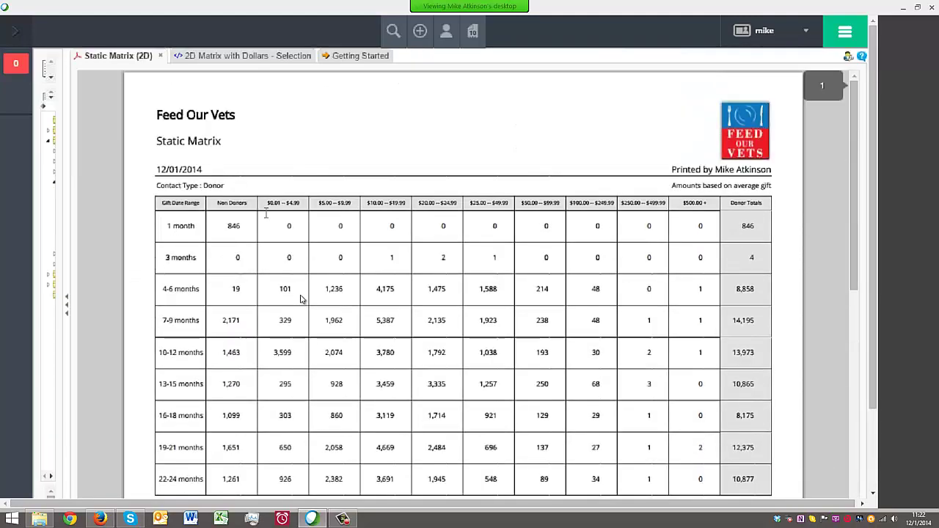
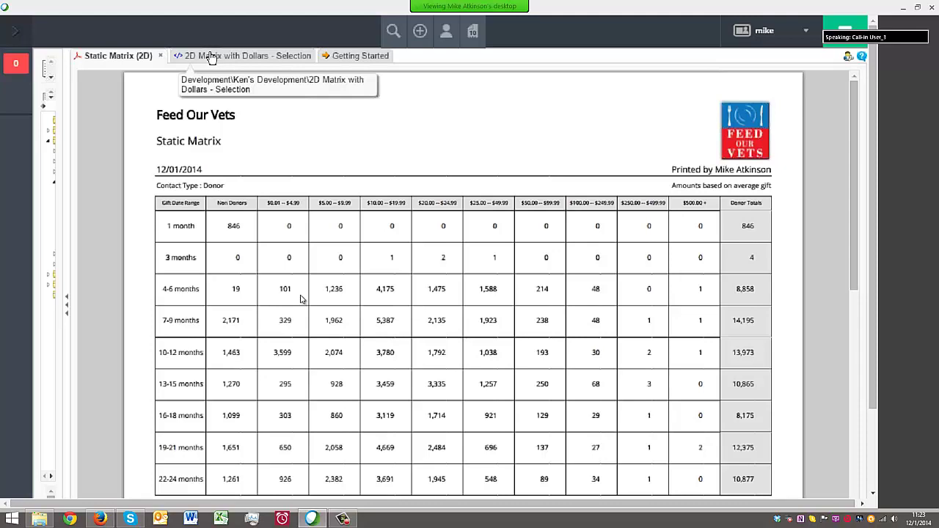
Review the 2D Matrix with Dollars report, scrolling its dollar totals and averages
{"action": "left_click", "coordinate": [211, 58]}
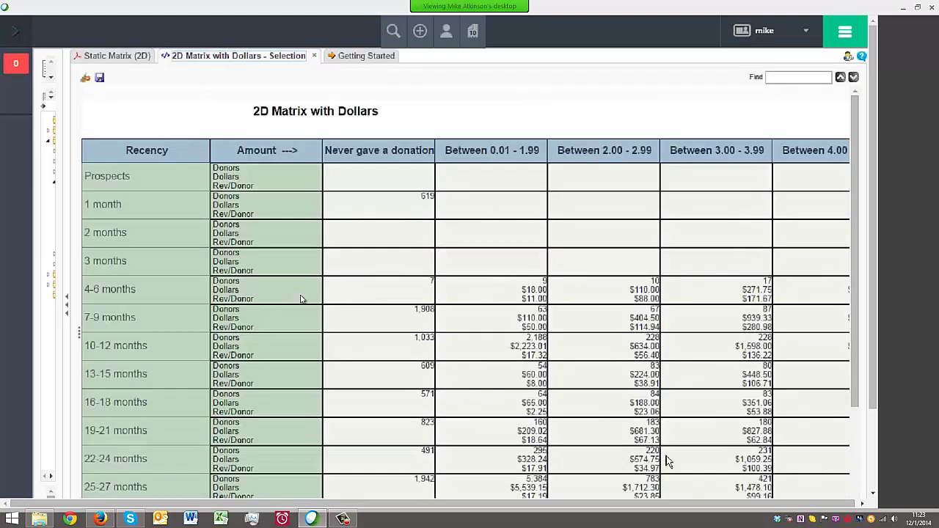
{"action": "scroll", "coordinate": [301, 298], "scroll_direction": "down", "scroll_amount": 3}
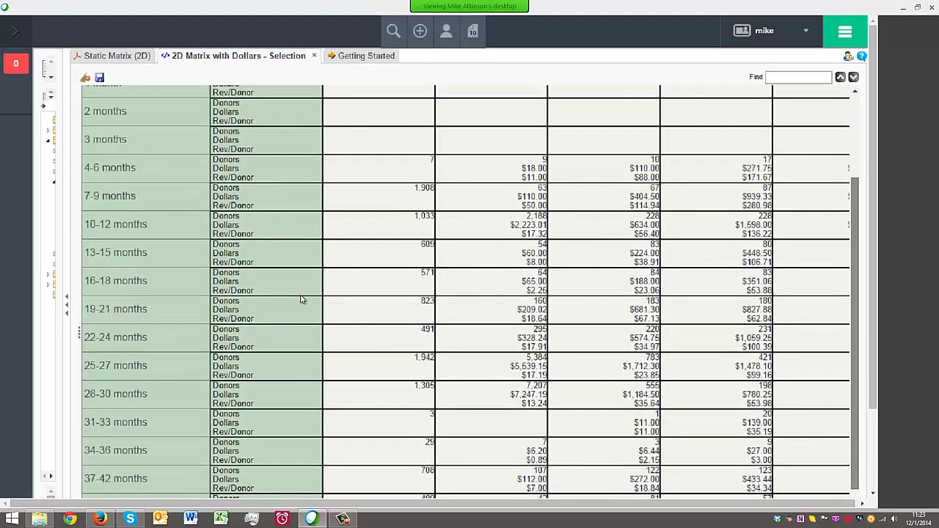
{"action": "scroll", "coordinate": [301, 299], "scroll_direction": "down", "scroll_amount": 3}
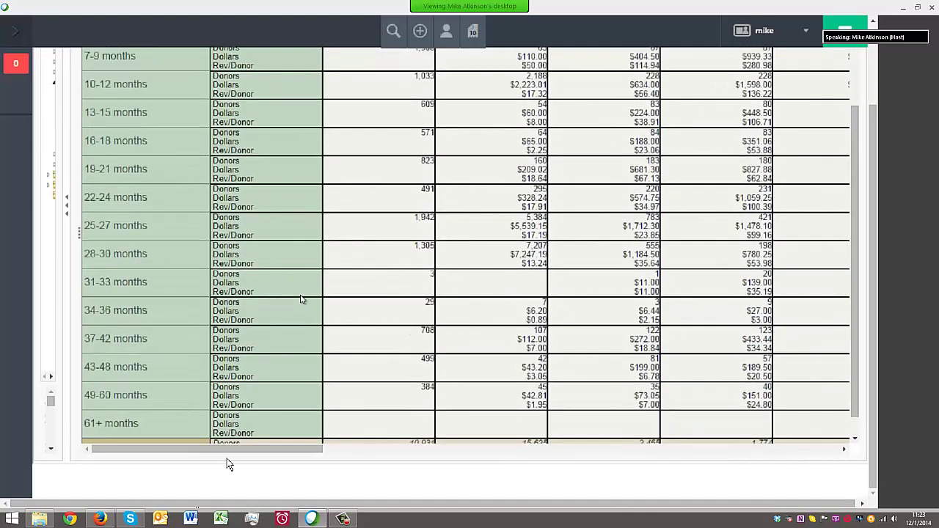
{"action": "left_click_drag", "start_coordinate": [241, 452], "coordinate": [780, 450]}
{"action": "scroll", "coordinate": [478, 310], "scroll_direction": "up", "scroll_amount": 6}
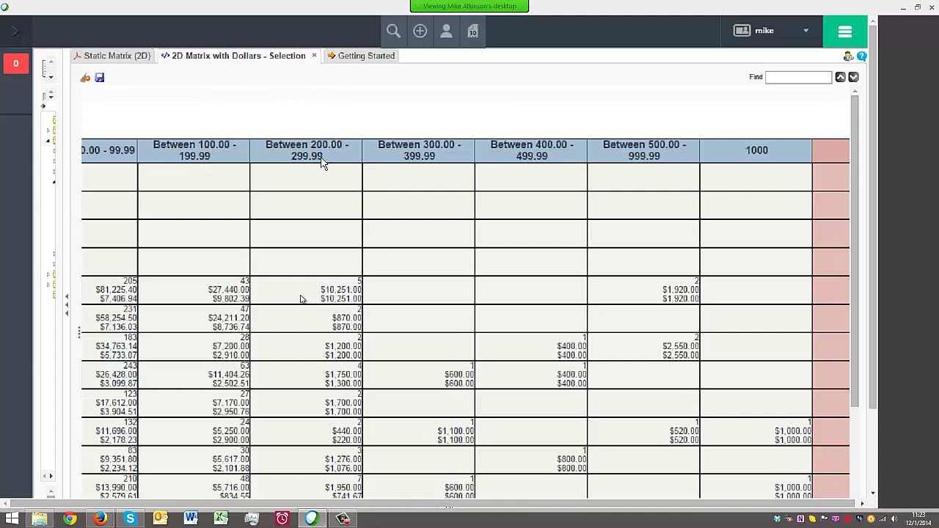
Return to Static Matrix (2D) and highlight its $100.00 – $249.99 column heading
{"action": "left_click", "coordinate": [119, 56]}
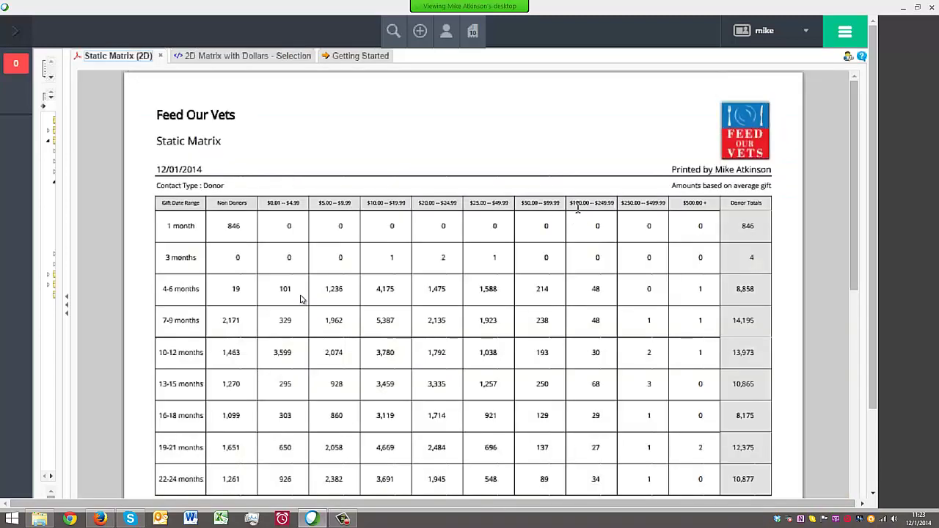
{"action": "left_click_drag", "start_coordinate": [572, 203], "coordinate": [663, 206]}
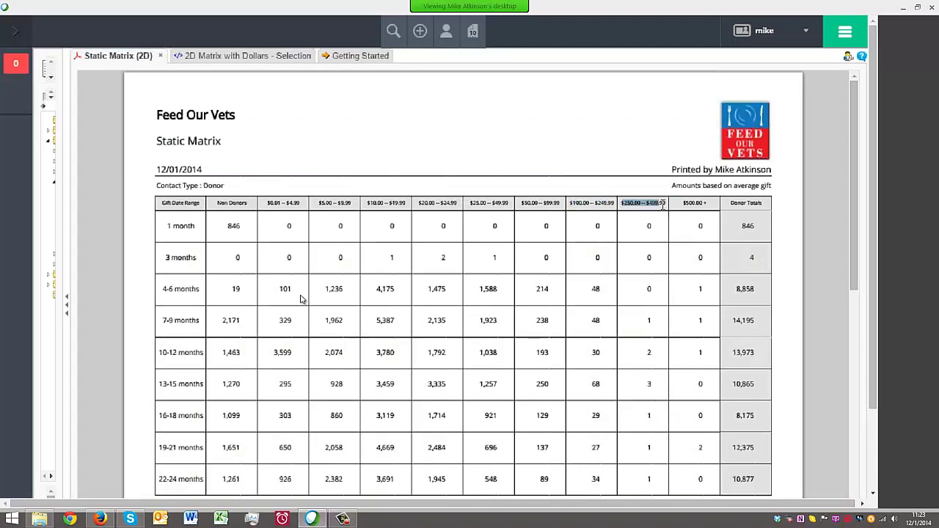
{"action": "left_click", "coordinate": [668, 249]}
{"action": "scroll", "coordinate": [612, 301], "scroll_direction": "down", "scroll_amount": 3}
{"action": "scroll", "coordinate": [509, 235], "scroll_direction": "up", "scroll_amount": 3}
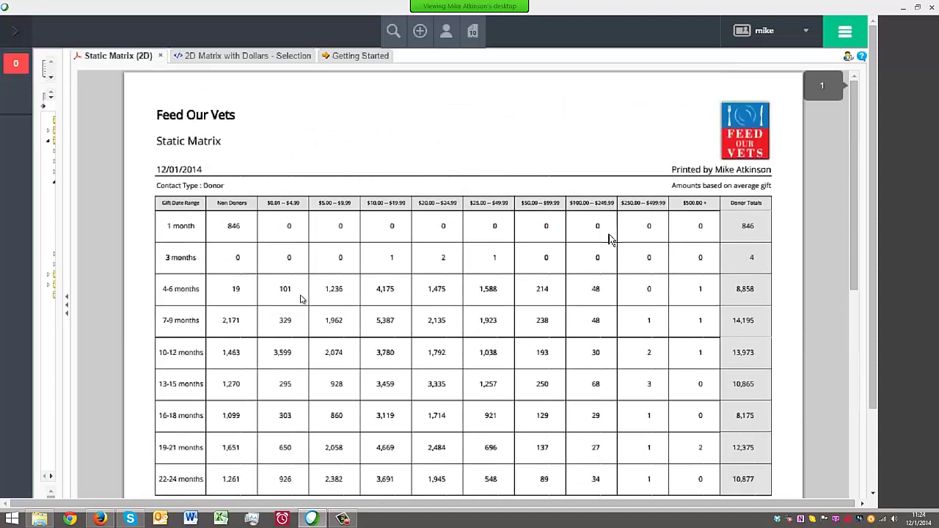
Close Static Matrix (2D), resize the report tree panel, and collapse Count Reports and Default
{"action": "left_click", "coordinate": [160, 56]}
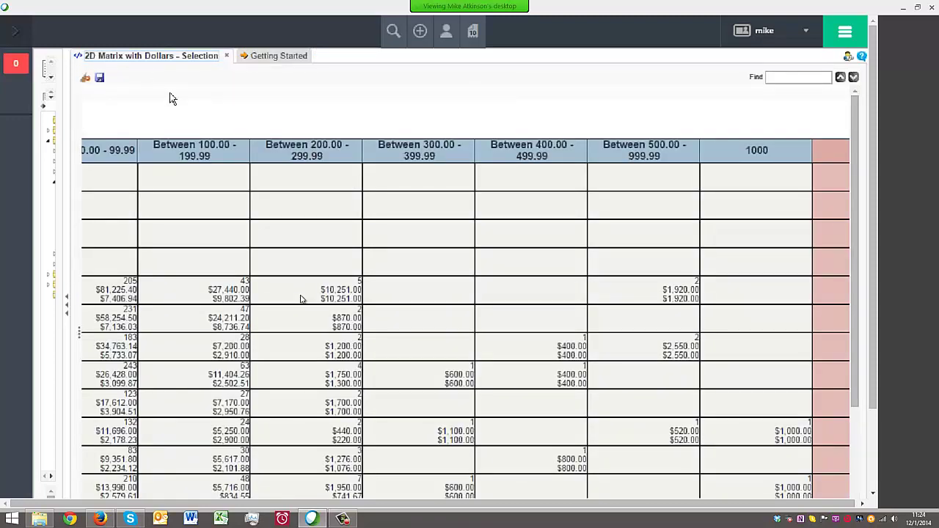
{"action": "left_click", "coordinate": [70, 308]}
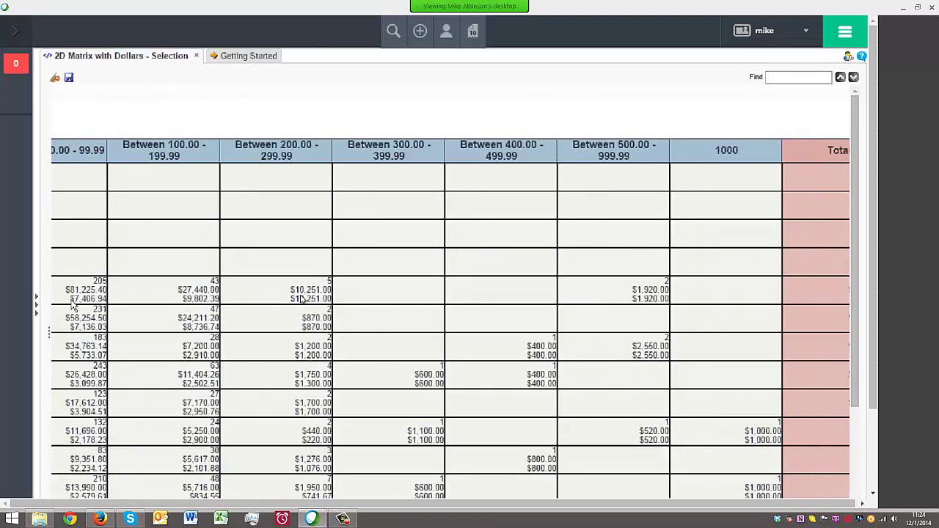
{"action": "left_click", "coordinate": [37, 304]}
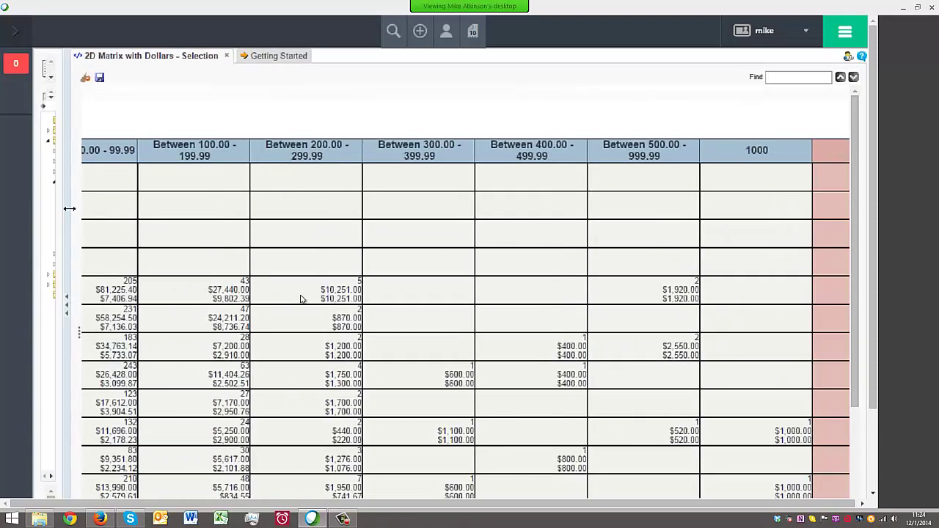
{"action": "left_click_drag", "start_coordinate": [69, 209], "coordinate": [220, 211]}
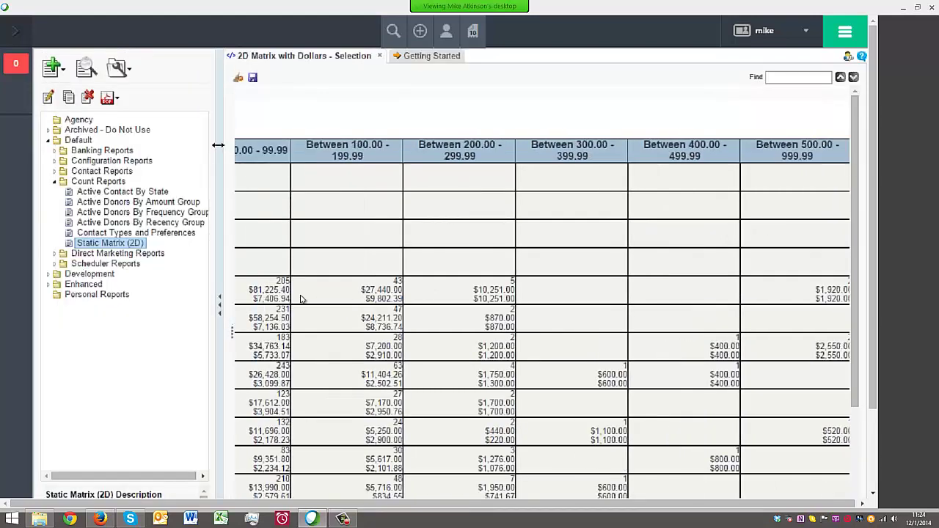
{"action": "left_click_drag", "start_coordinate": [220, 147], "coordinate": [165, 146]}
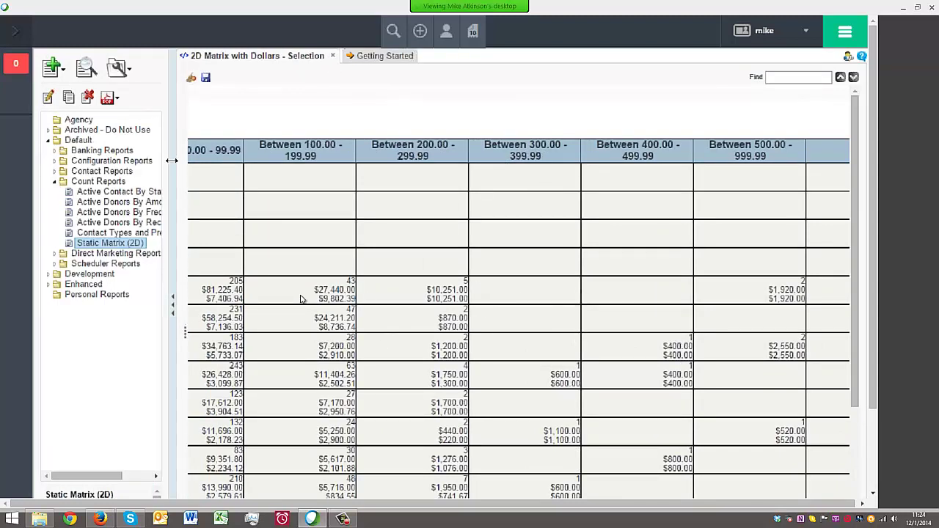
{"action": "left_click", "coordinate": [54, 181]}
{"action": "left_click", "coordinate": [49, 140]}
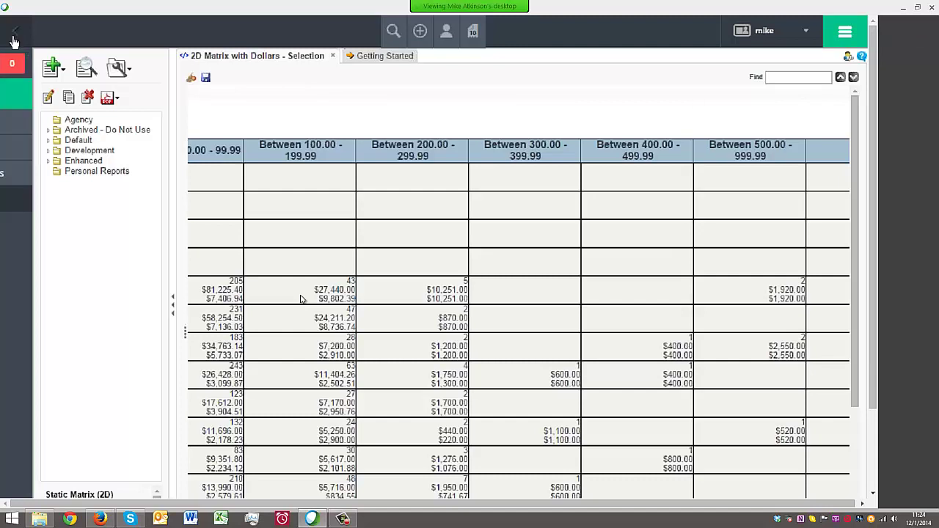
Go to Default Reports, then open the Enhanced Reports list
{"action": "left_click", "coordinate": [43, 147]}
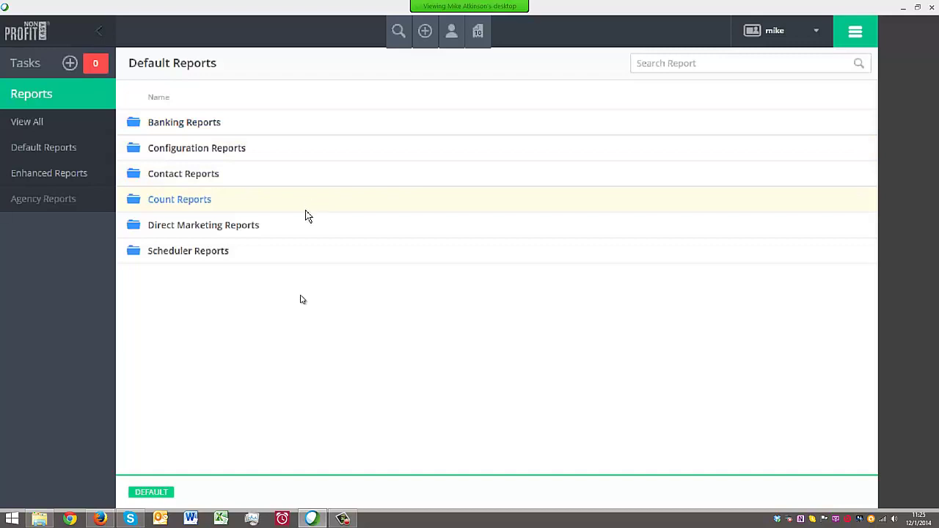
{"action": "left_click", "coordinate": [67, 176]}
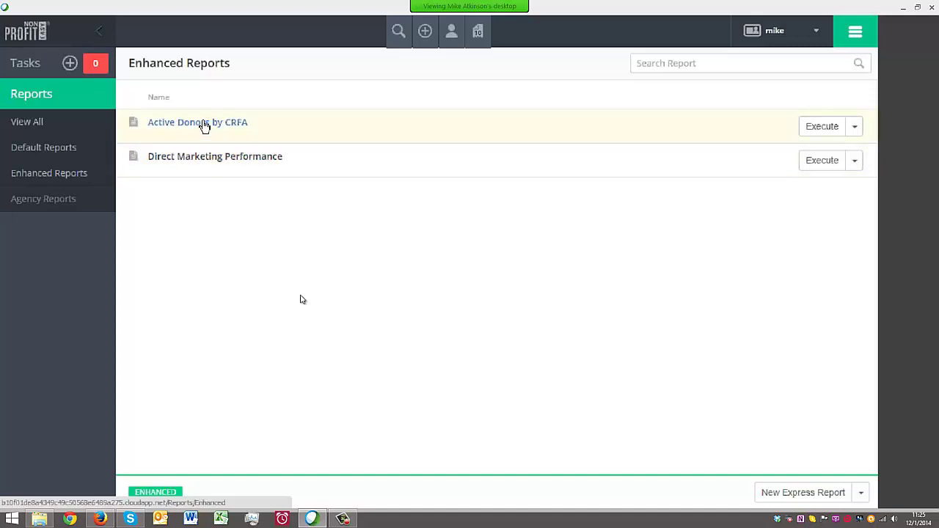
Run Active Donors by CRFA and page through it, highlighting row code MD - 09 - 20 - 30
{"action": "left_click", "coordinate": [205, 127]}
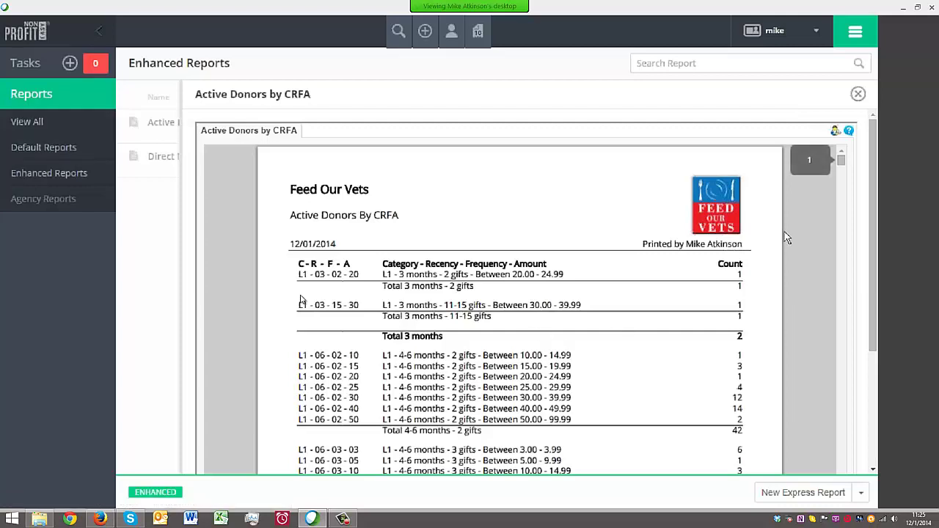
{"action": "left_click_drag", "start_coordinate": [842, 169], "coordinate": [851, 349]}
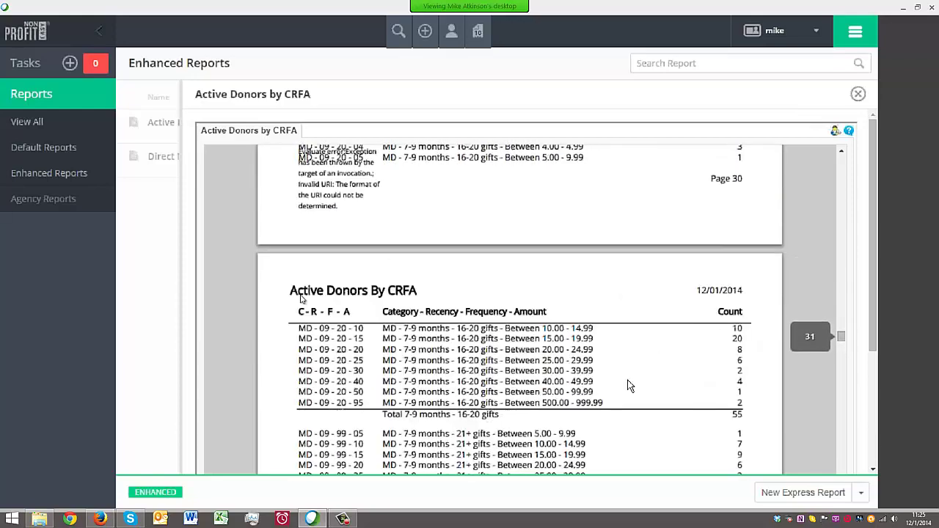
{"action": "scroll", "coordinate": [616, 341], "scroll_direction": "up", "scroll_amount": 1}
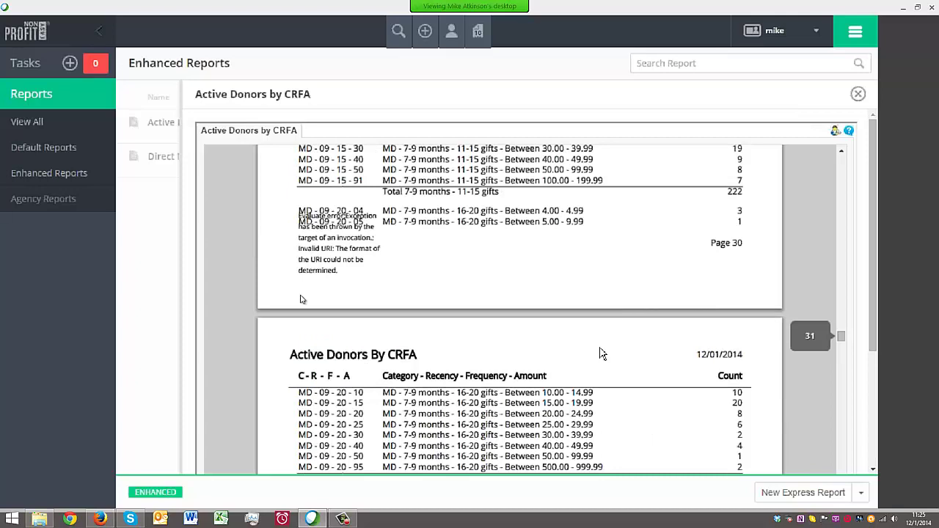
{"action": "scroll", "coordinate": [594, 371], "scroll_direction": "down", "scroll_amount": 2}
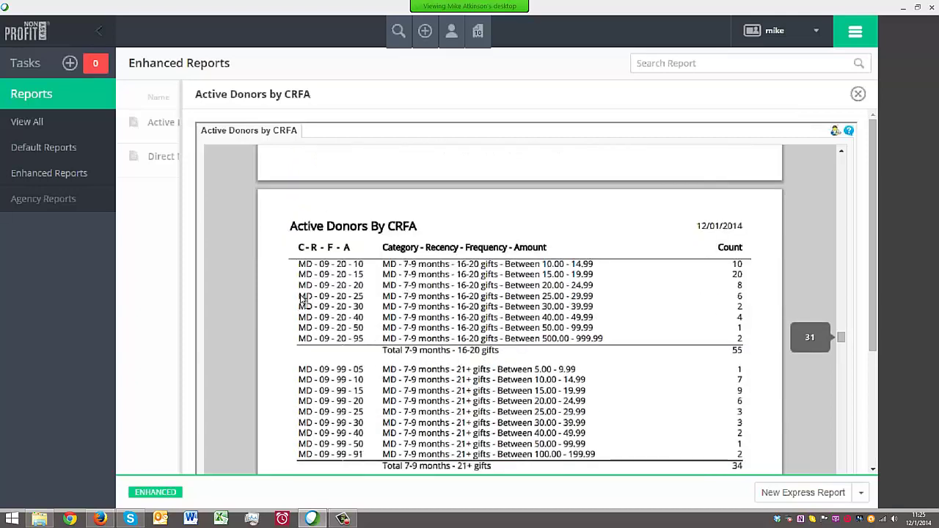
{"action": "left_click_drag", "start_coordinate": [300, 305], "coordinate": [364, 307]}
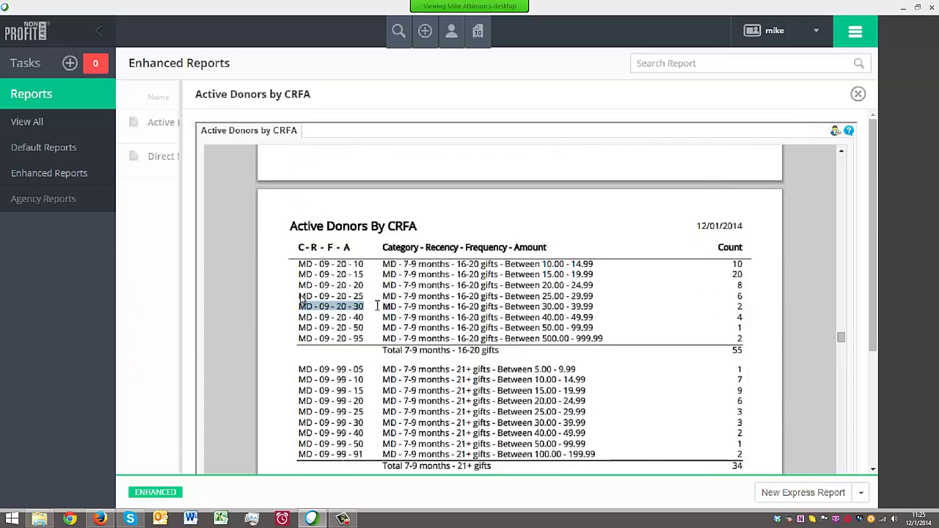
{"action": "left_click", "coordinate": [741, 306]}
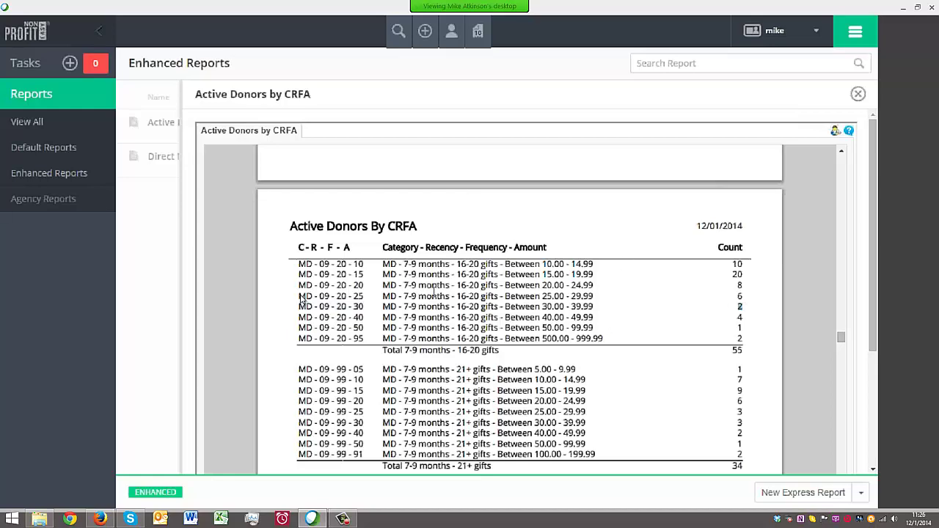
{"action": "scroll", "coordinate": [449, 297], "scroll_direction": "up", "scroll_amount": 3}
{"action": "scroll", "coordinate": [451, 295], "scroll_direction": "up", "scroll_amount": 20}
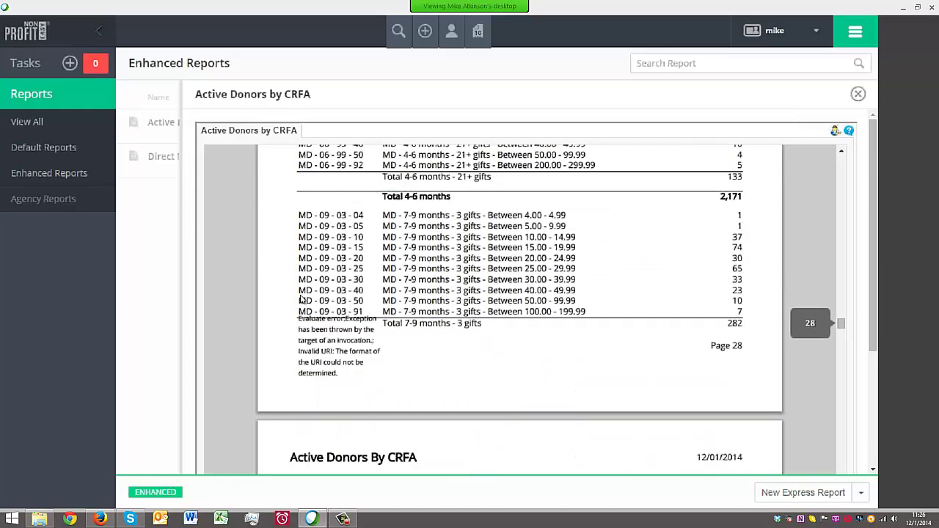
{"action": "scroll", "coordinate": [455, 292], "scroll_direction": "up", "scroll_amount": 6}
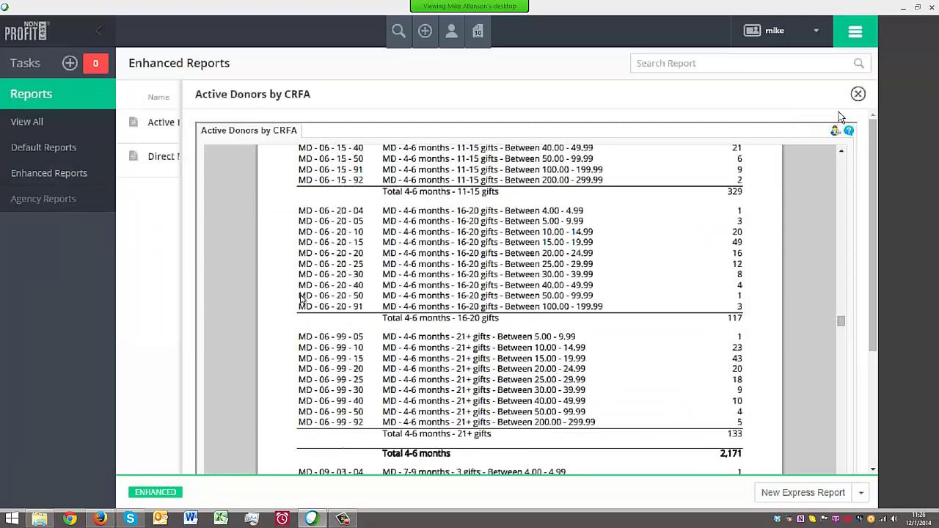
Close the report viewer, exit full screen with F11, and return to the Default Reports folders
{"action": "left_click", "coordinate": [858, 93]}
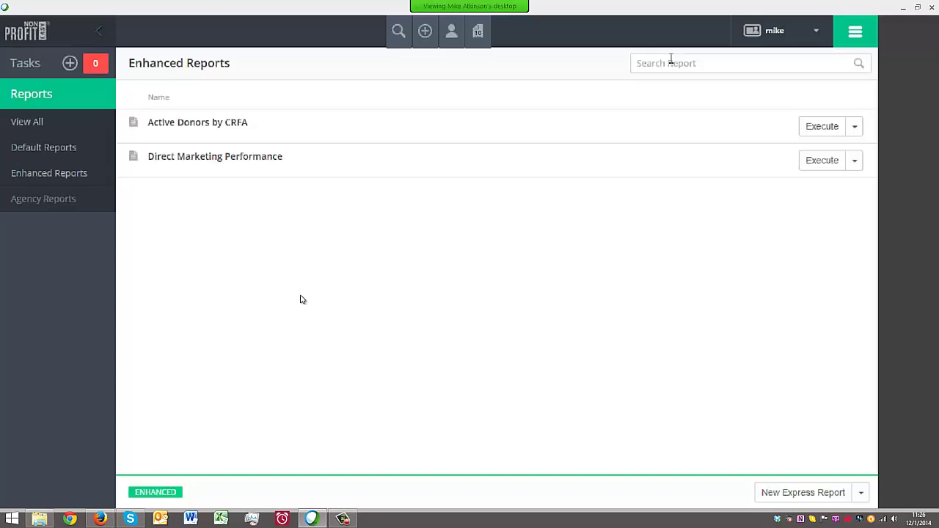
{"action": "key", "text": "F11"}
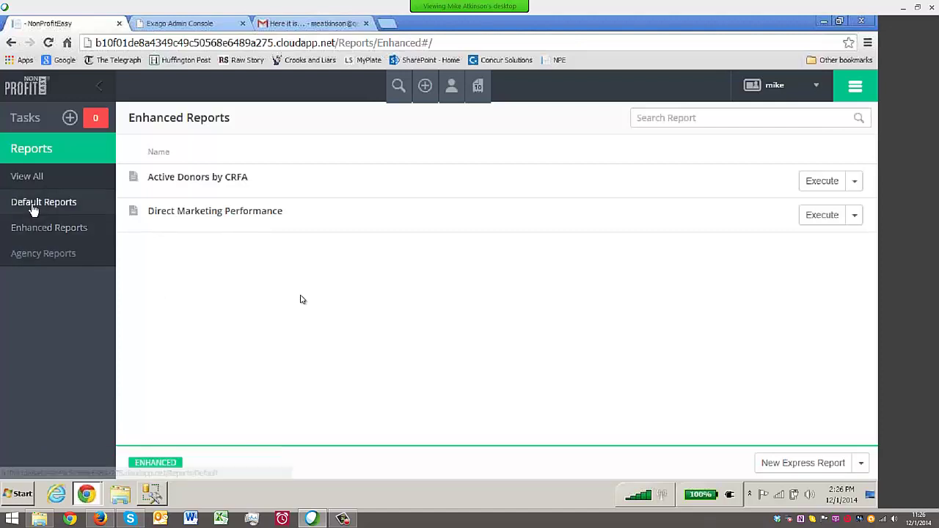
{"action": "left_click", "coordinate": [73, 202]}
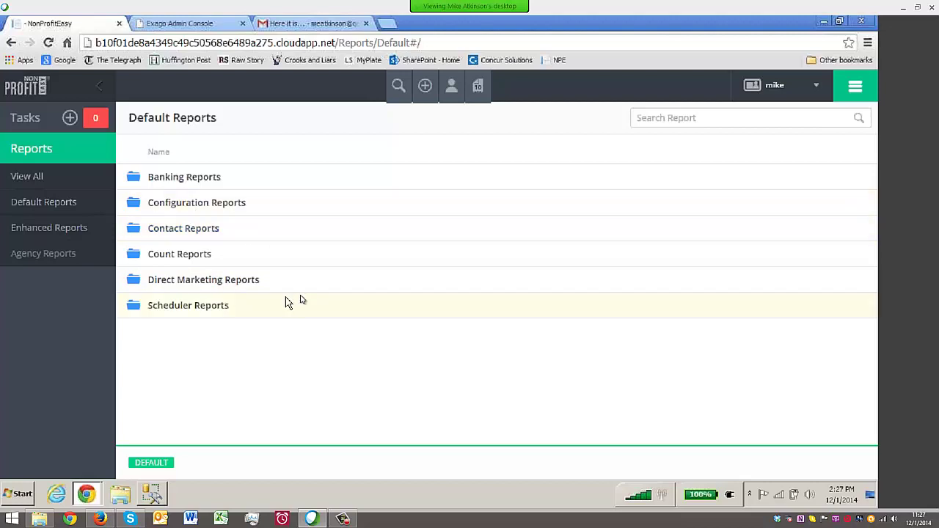
In SQL Server Management Studio, expand the NPEV2_NH views and widen Object Explorer
{"action": "left_click", "coordinate": [154, 494]}
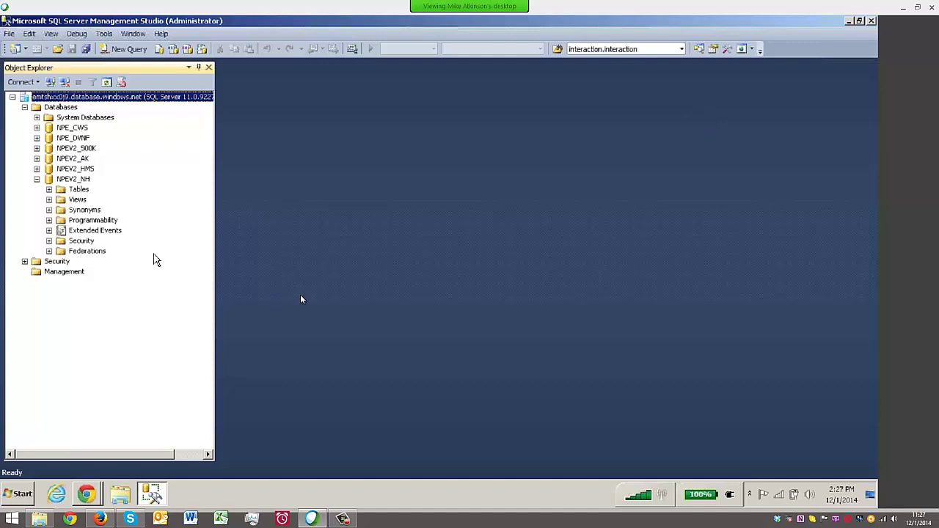
{"action": "left_click", "coordinate": [49, 199]}
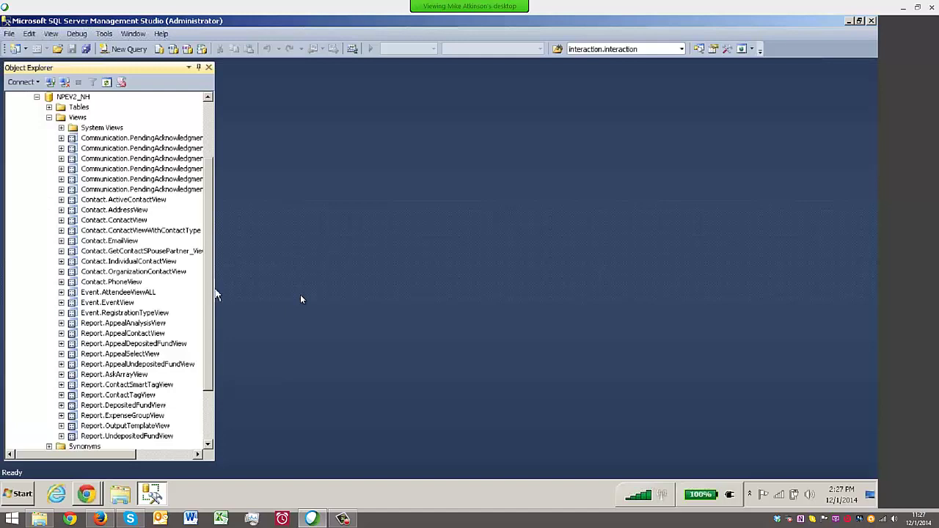
{"action": "left_click_drag", "start_coordinate": [214, 292], "coordinate": [275, 291]}
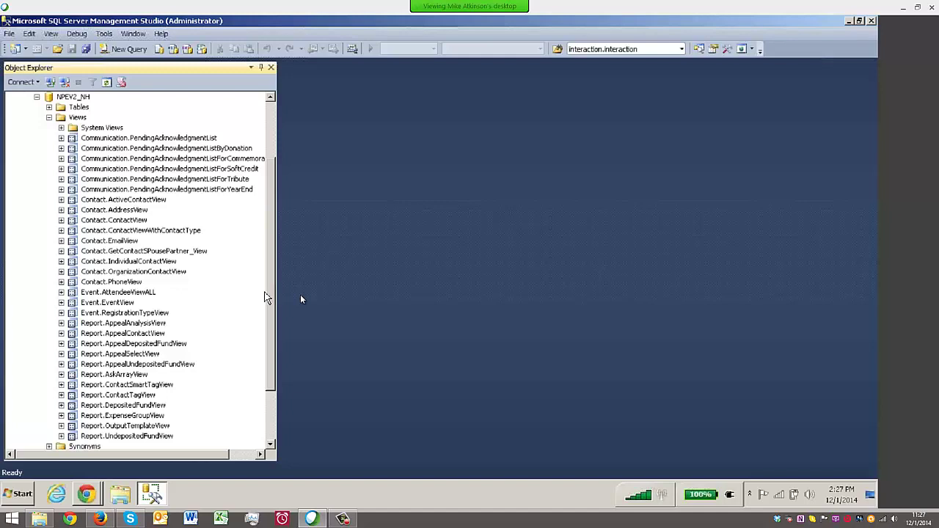
{"action": "scroll", "coordinate": [300, 299], "scroll_direction": "down", "scroll_amount": 1}
{"action": "scroll", "coordinate": [277, 335], "scroll_direction": "down", "scroll_amount": 2}
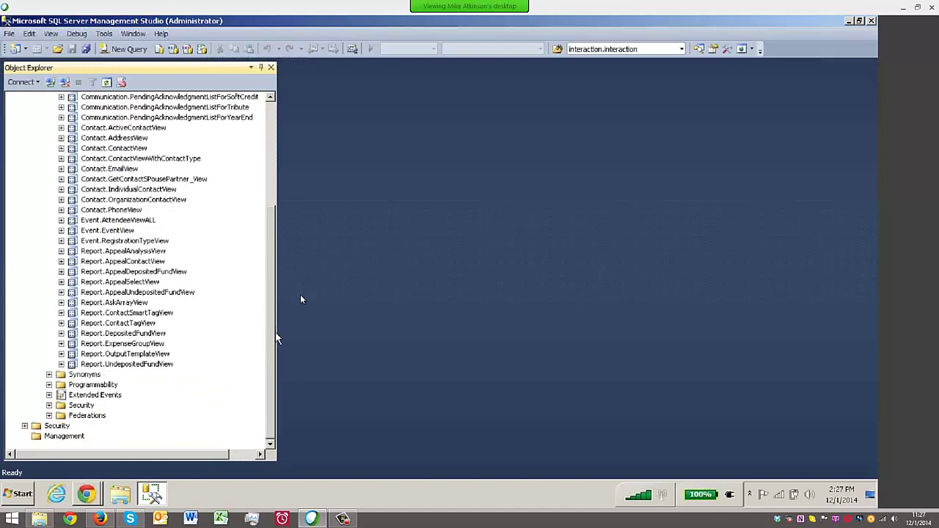
{"action": "scroll", "coordinate": [273, 242], "scroll_direction": "up", "scroll_amount": 1}
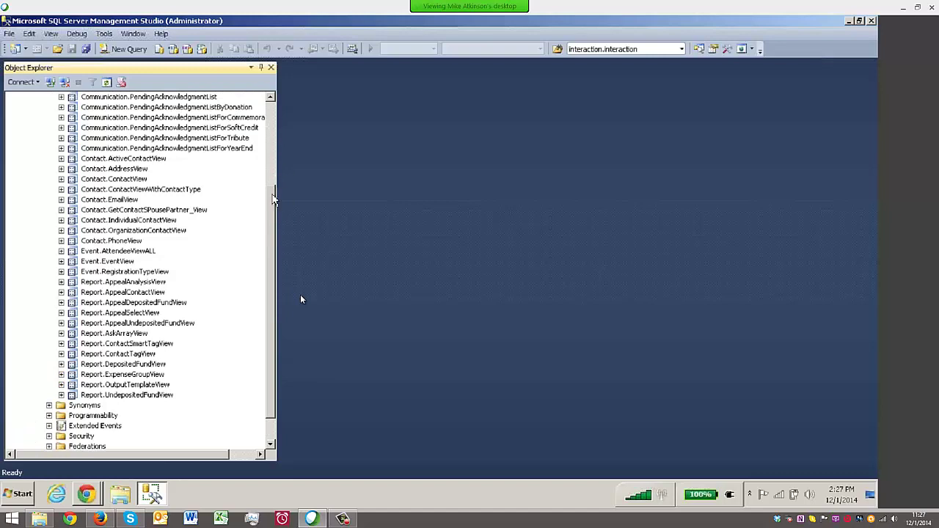
{"action": "scroll", "coordinate": [95, 135], "scroll_direction": "up", "scroll_amount": 1}
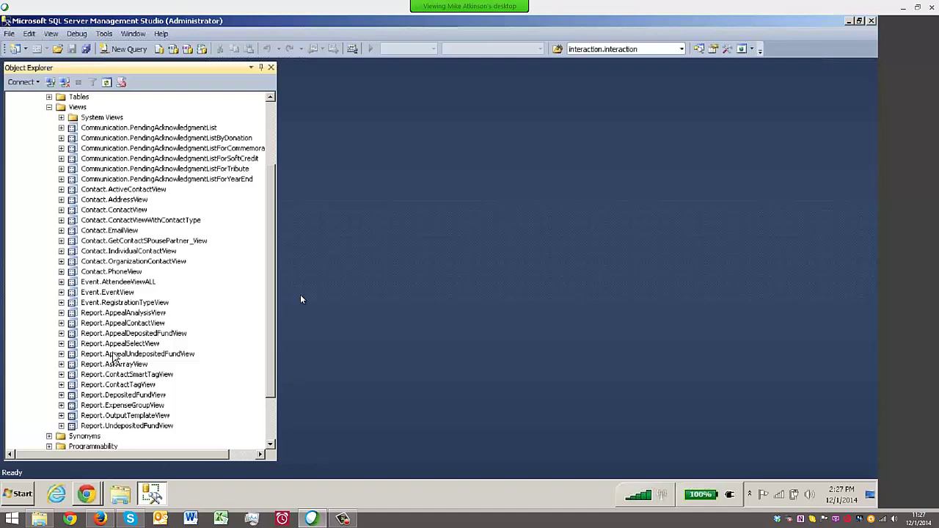
Select the Report views (AppealContactView to ContactTagView), then the Event views including Event.EventView
{"action": "left_click", "coordinate": [116, 314]}
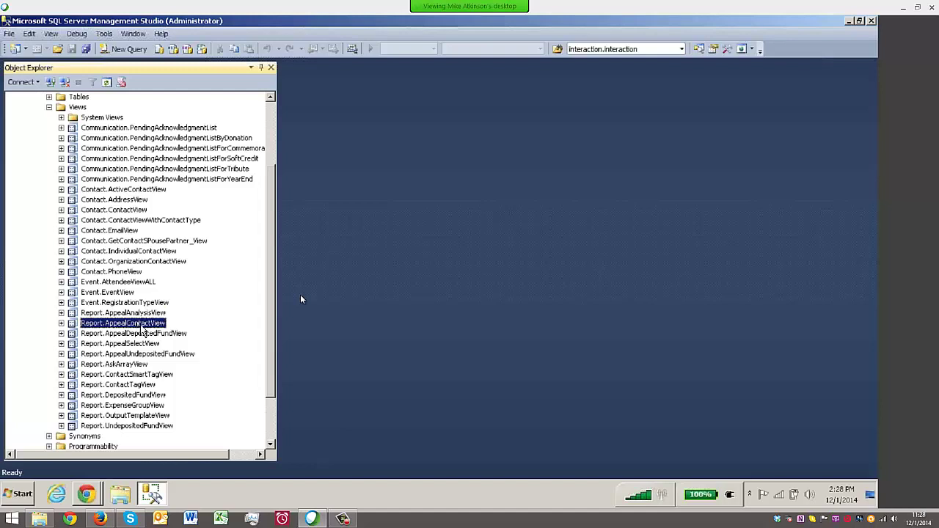
{"action": "left_click", "coordinate": [135, 343]}
{"action": "left_click", "coordinate": [132, 364]}
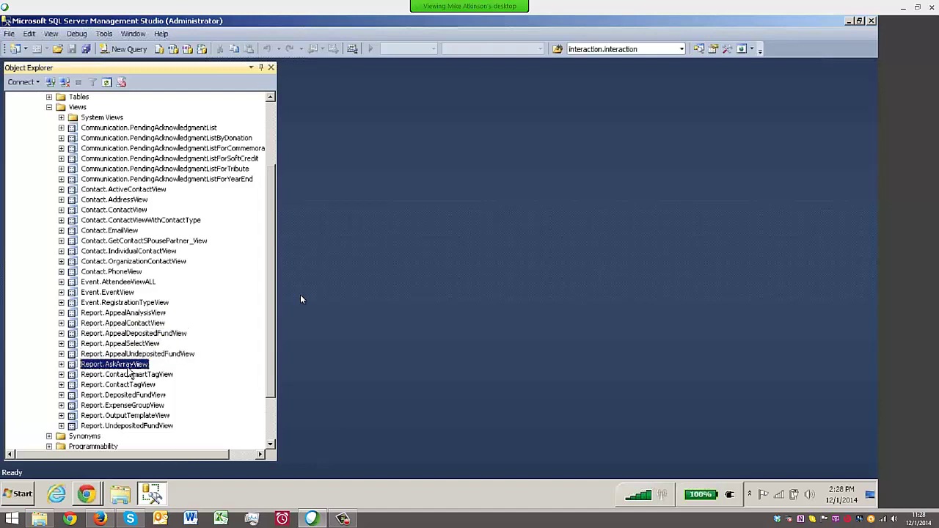
{"action": "left_click", "coordinate": [134, 385]}
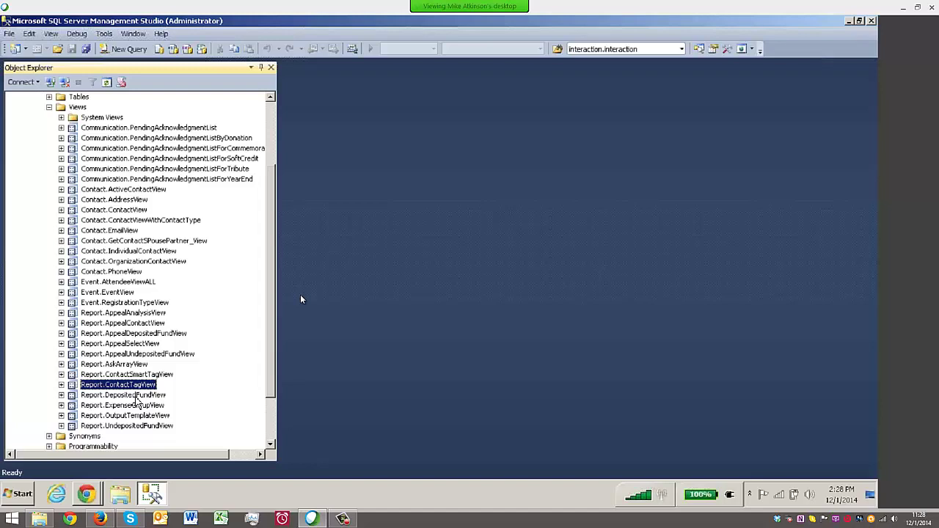
{"action": "left_click", "coordinate": [117, 293]}
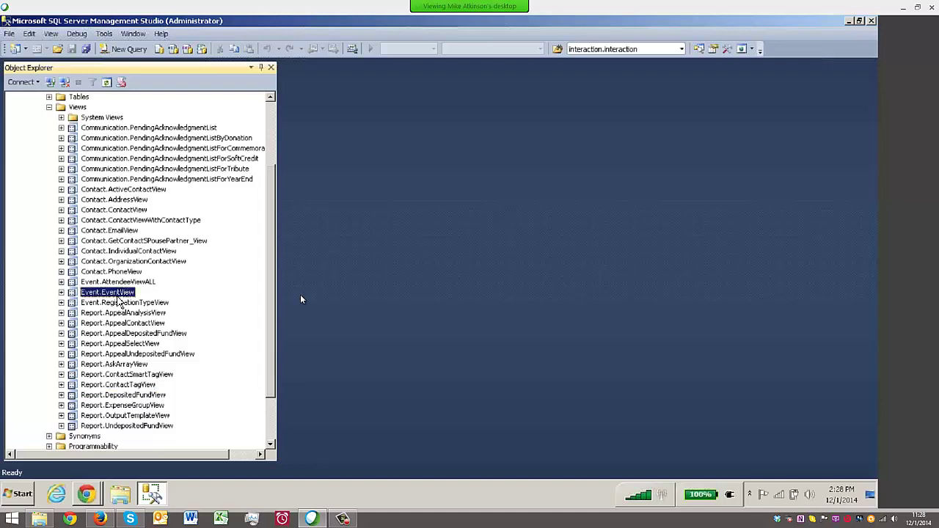
{"action": "left_click", "coordinate": [117, 282]}
{"action": "left_click", "coordinate": [121, 303]}
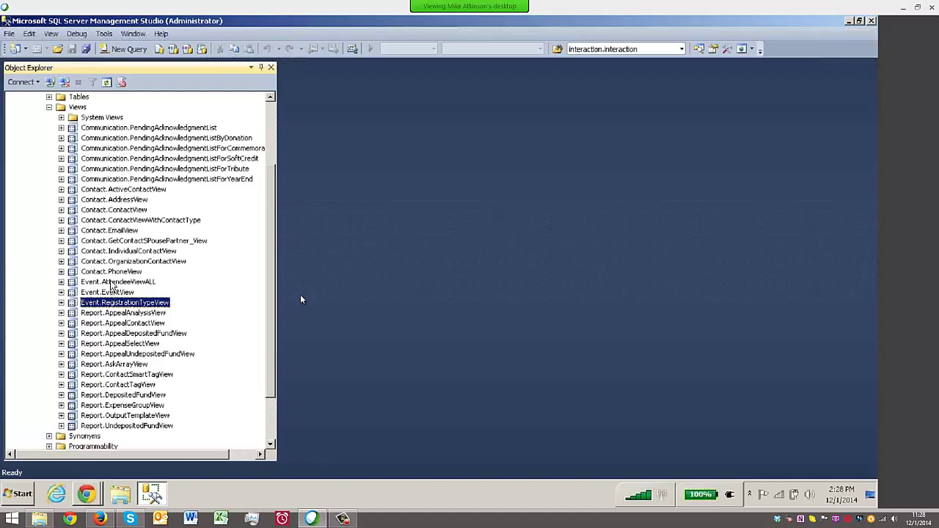
{"action": "left_click", "coordinate": [87, 495]}
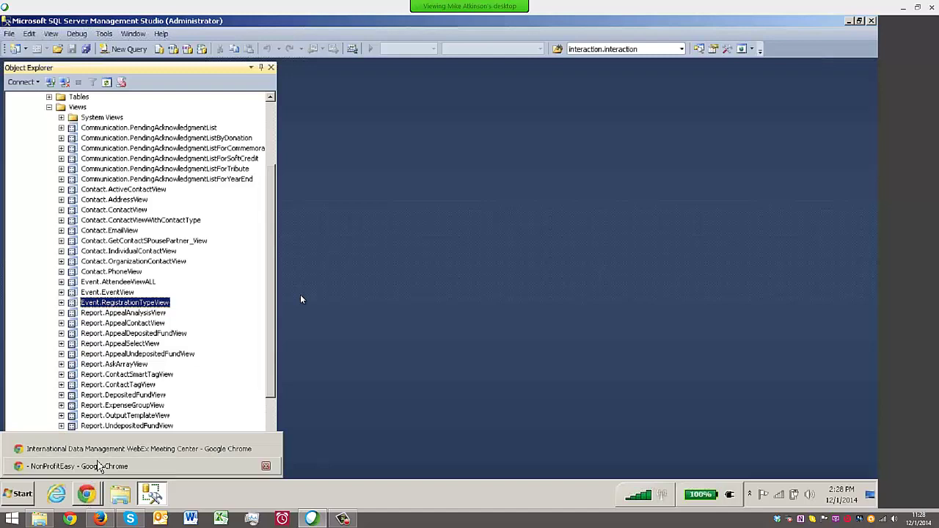
In NonProfitEasy, open all reports and edit the custom report under Default > Contact Reports
{"action": "left_click", "coordinate": [99, 467]}
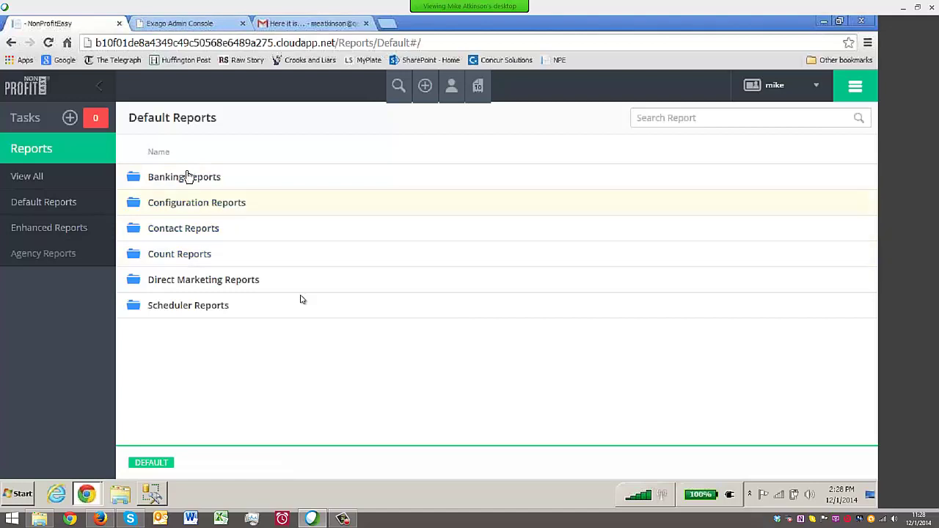
{"action": "left_click", "coordinate": [107, 121]}
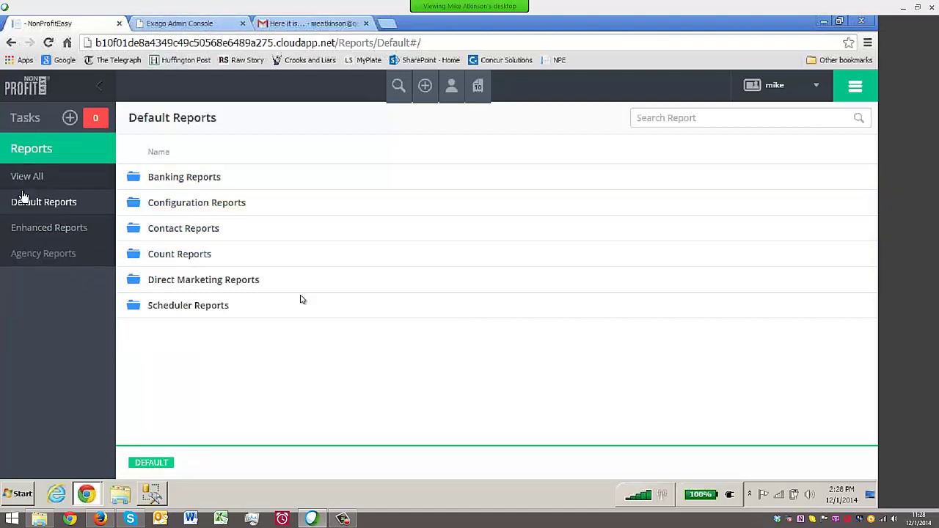
{"action": "left_click", "coordinate": [24, 179]}
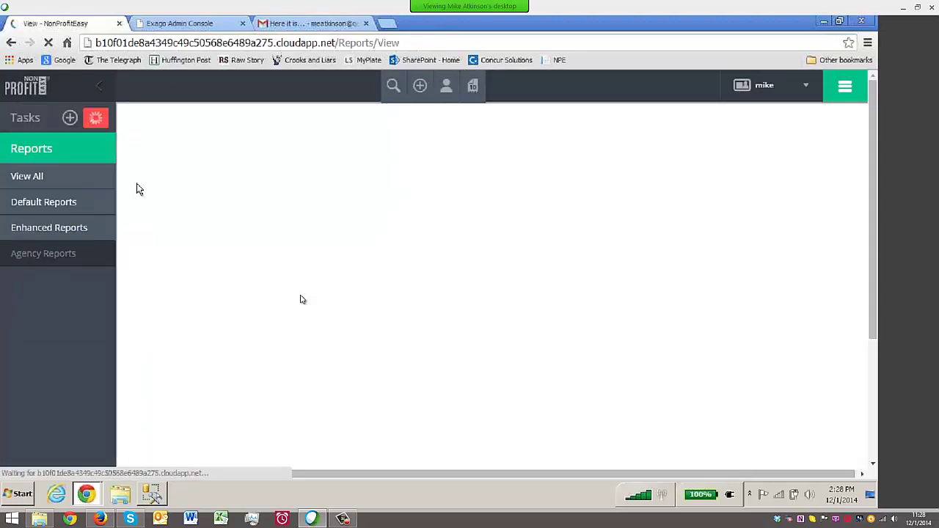
{"action": "left_click", "coordinate": [132, 195]}
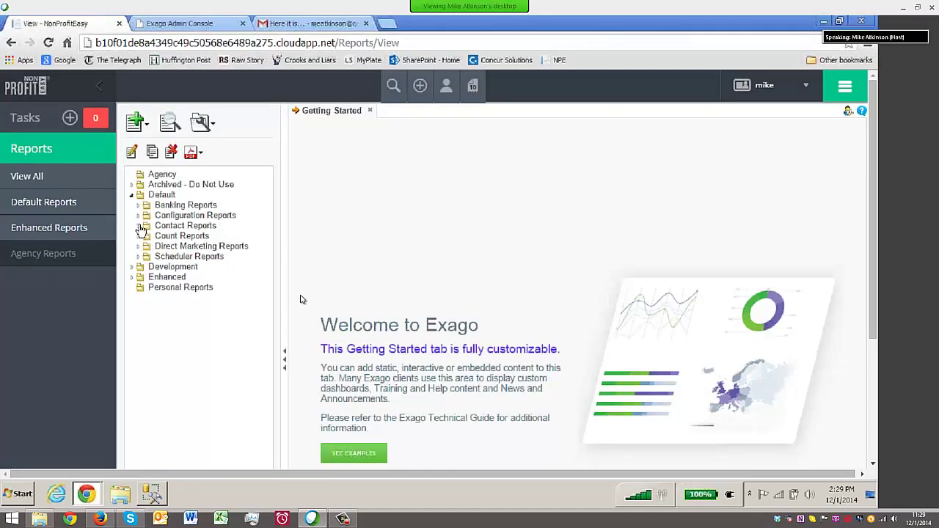
{"action": "left_click", "coordinate": [137, 226]}
{"action": "left_click", "coordinate": [193, 256]}
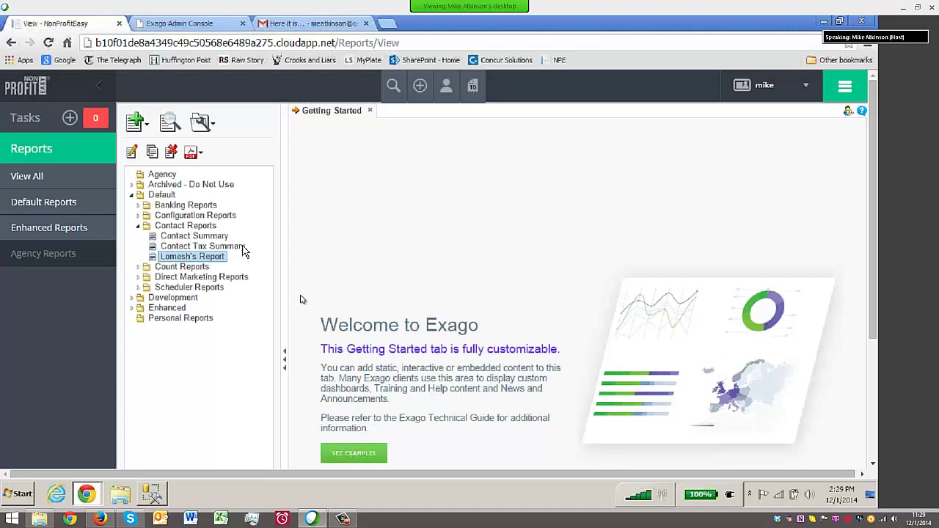
{"action": "left_click", "coordinate": [131, 152]}
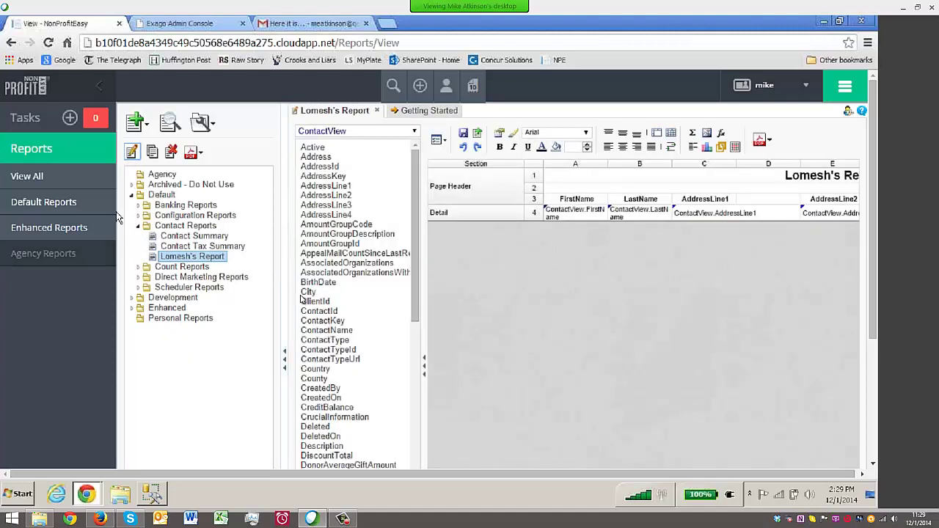
Collapse the sidebar and view the report's Categories: ContactView and DepositedFundView
{"action": "left_click", "coordinate": [100, 88]}
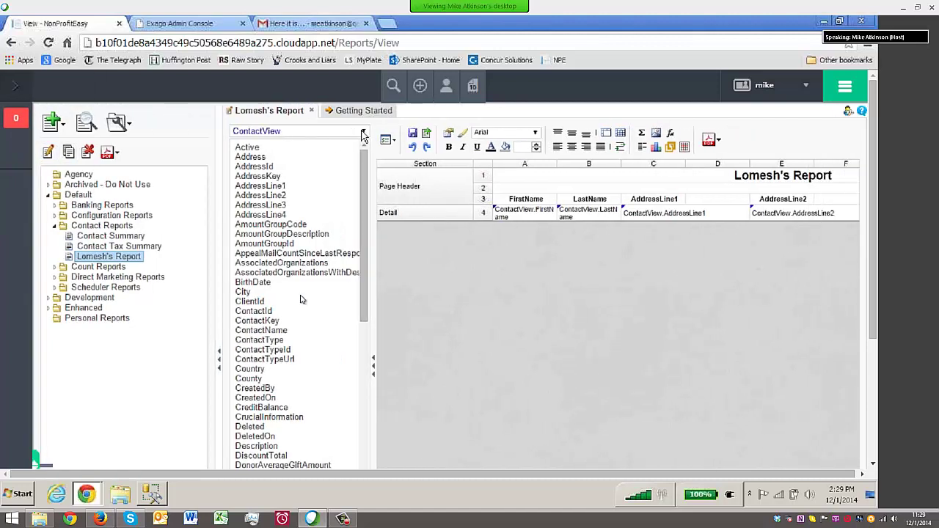
{"action": "left_click", "coordinate": [364, 132]}
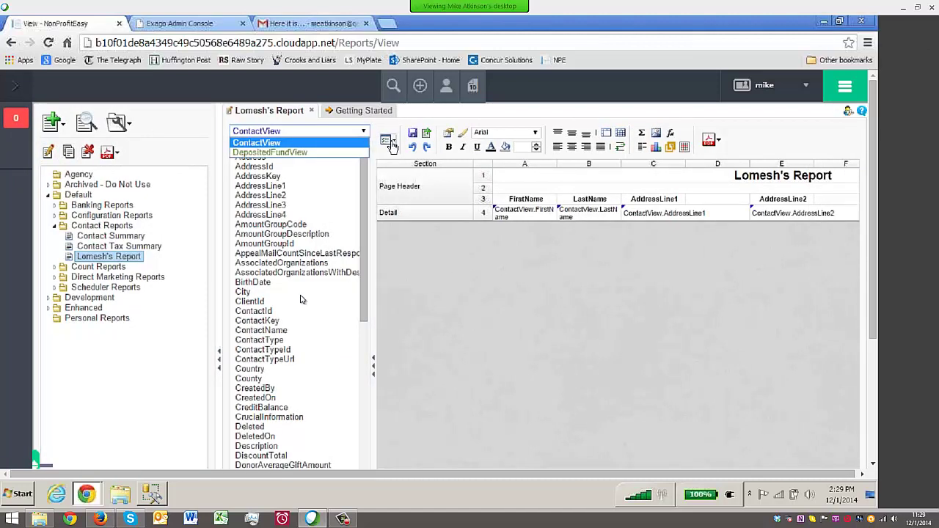
{"action": "left_click", "coordinate": [386, 139]}
{"action": "left_click", "coordinate": [415, 187]}
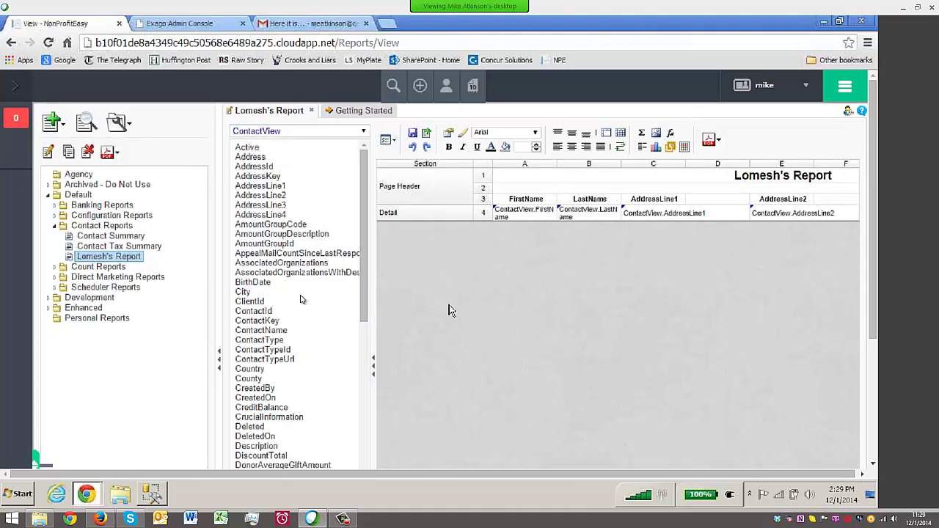
{"action": "scroll", "coordinate": [581, 245], "scroll_direction": "up", "scroll_amount": 2}
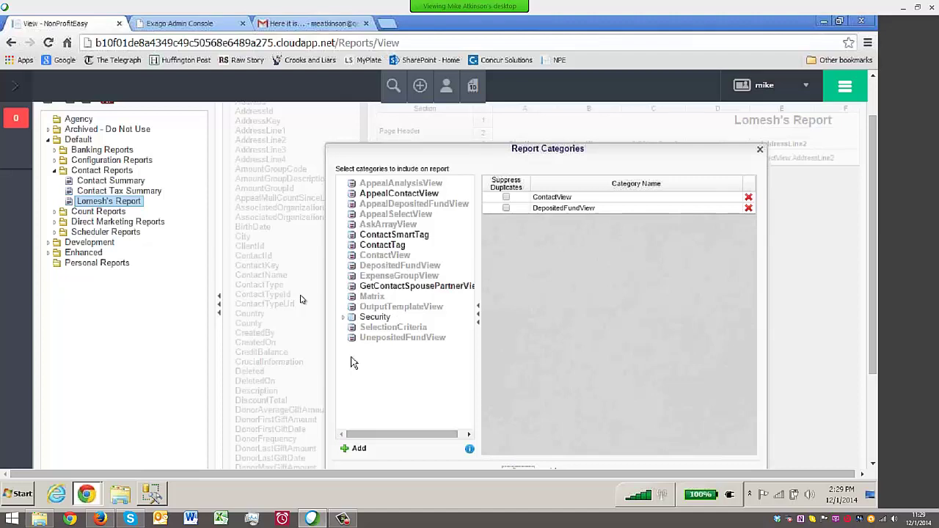
{"action": "left_click", "coordinate": [154, 492]}
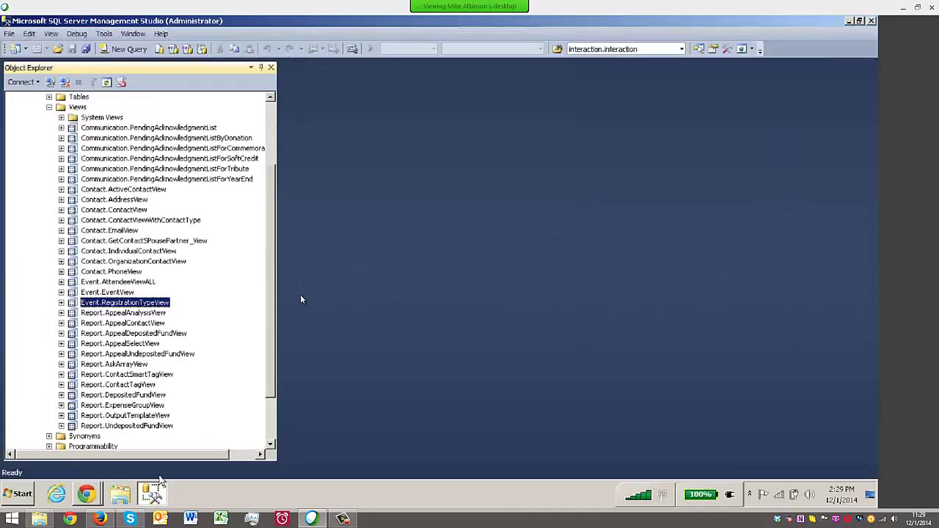
Select Event.EventView and Event.RegistrationTypeView, close Report Categories, and go to Exago Admin Console
{"action": "left_click", "coordinate": [117, 282]}
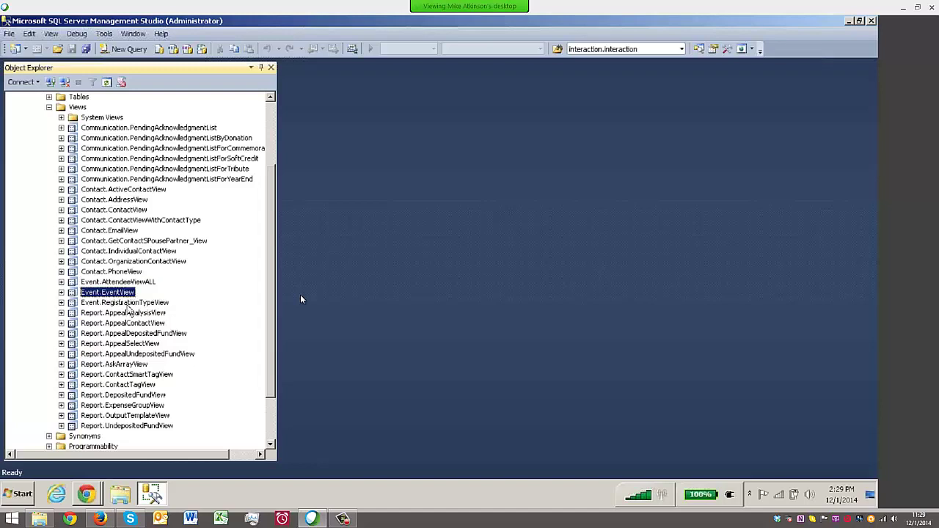
{"action": "left_click", "coordinate": [130, 304]}
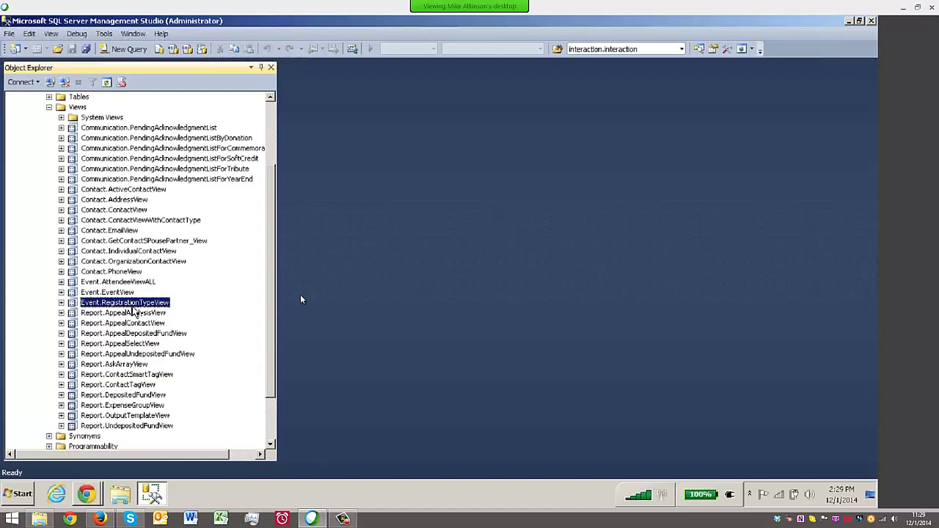
{"action": "left_click", "coordinate": [87, 492]}
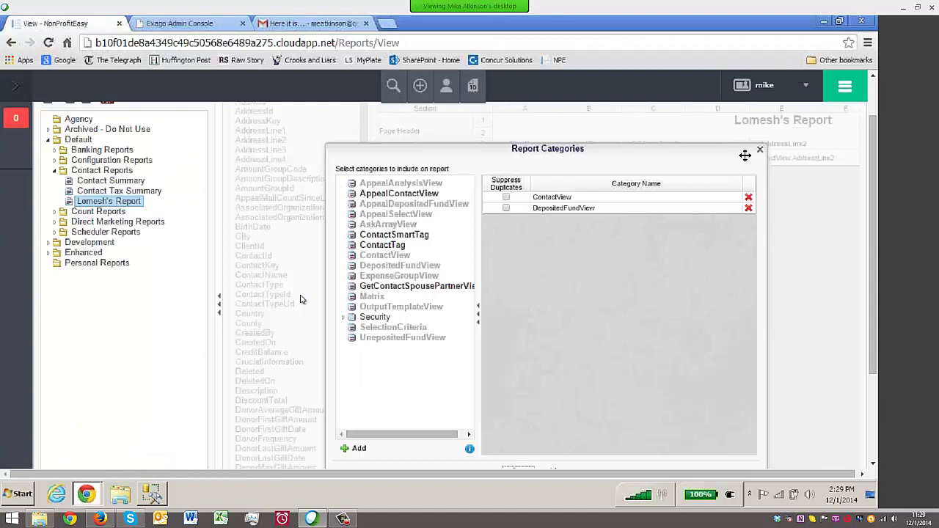
{"action": "left_click", "coordinate": [759, 150]}
{"action": "left_click", "coordinate": [192, 25]}
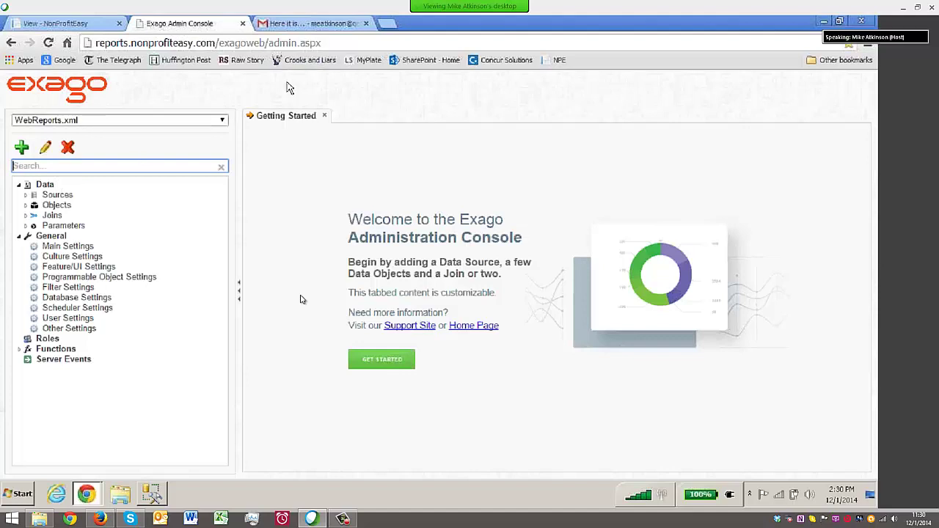
Expand Data > Objects and select the Objects node to begin adding a new object
{"action": "left_click", "coordinate": [34, 208]}
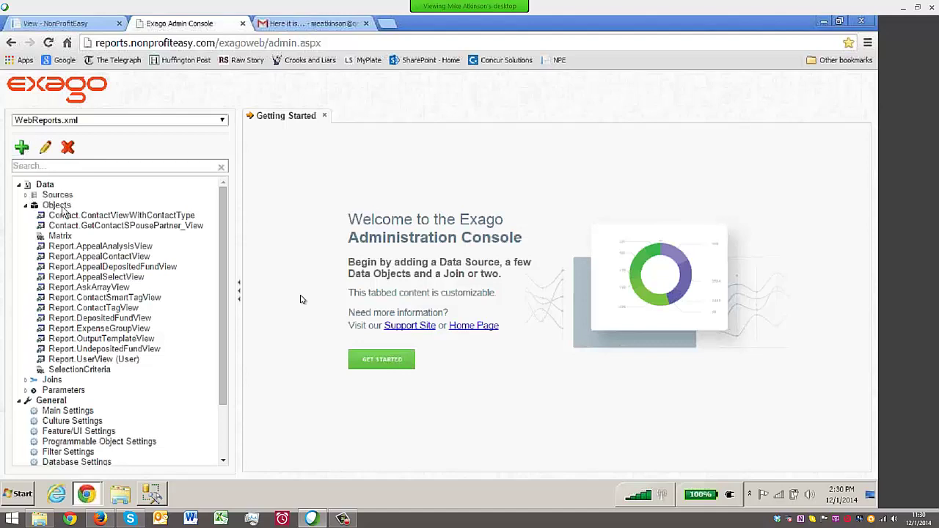
{"action": "left_click", "coordinate": [58, 205]}
{"action": "left_click", "coordinate": [21, 148]}
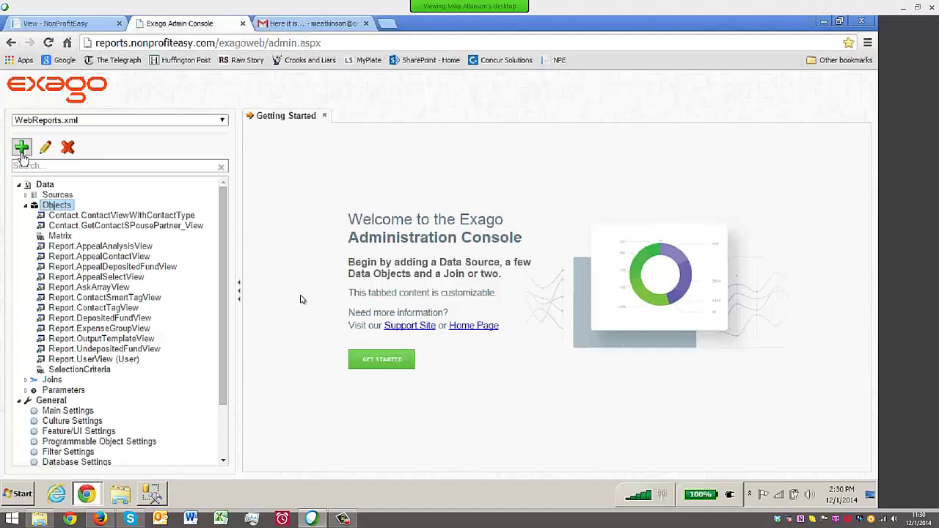
Choose the NPEV2 source and pick Event.EventView as the new data object
{"action": "left_click", "coordinate": [842, 150]}
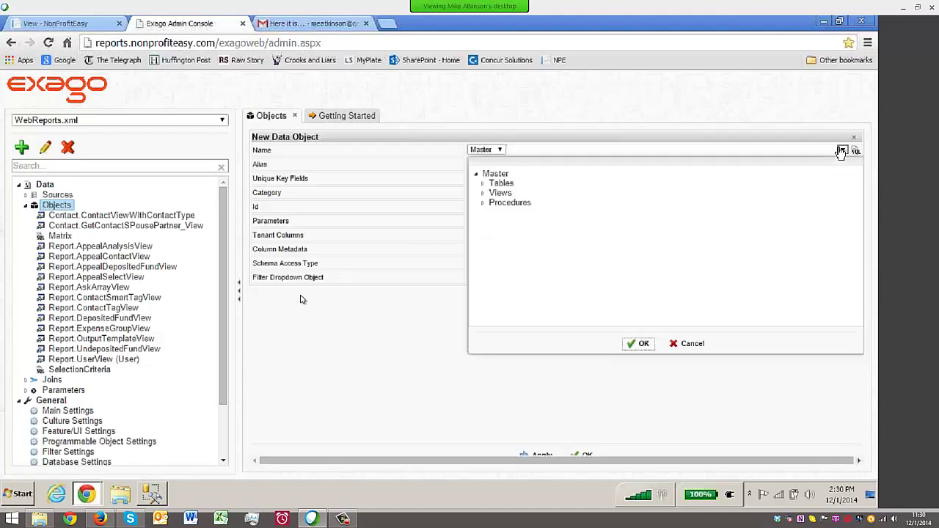
{"action": "left_click", "coordinate": [483, 195]}
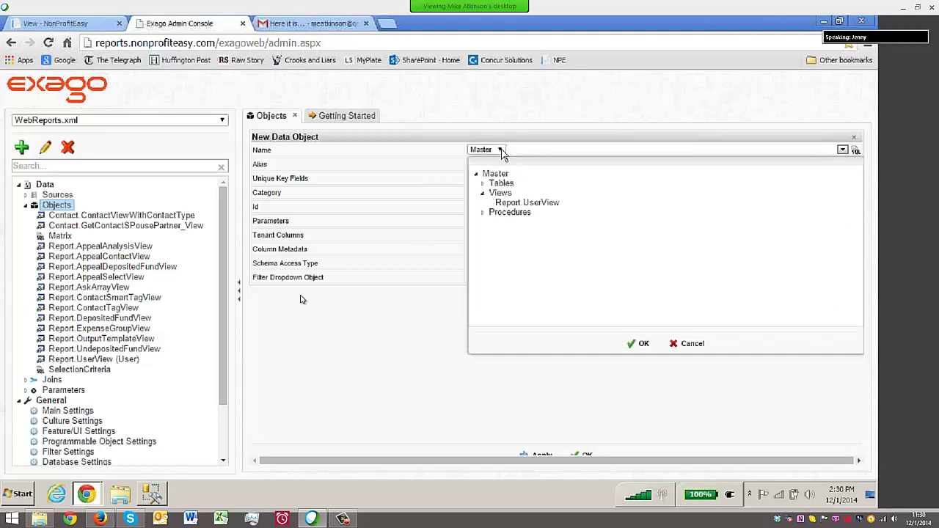
{"action": "left_click", "coordinate": [678, 343]}
{"action": "left_click", "coordinate": [500, 151]}
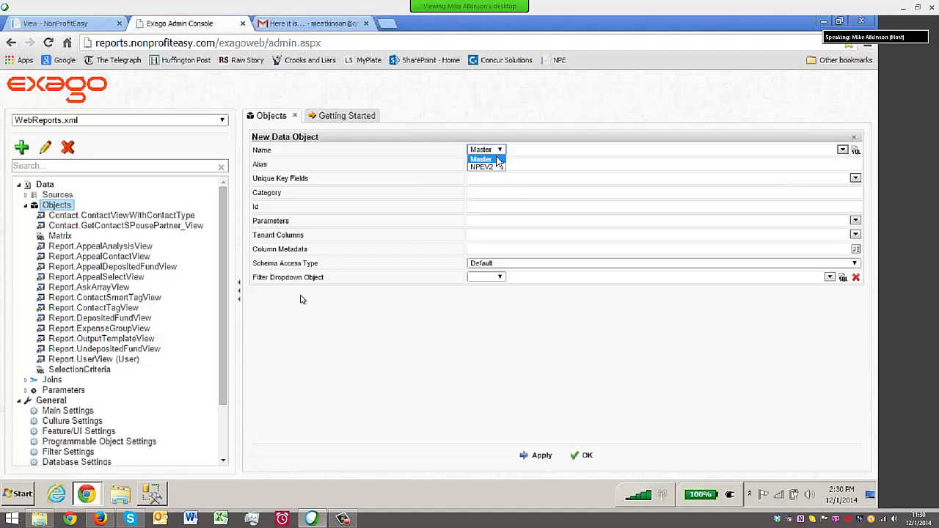
{"action": "left_click", "coordinate": [855, 150]}
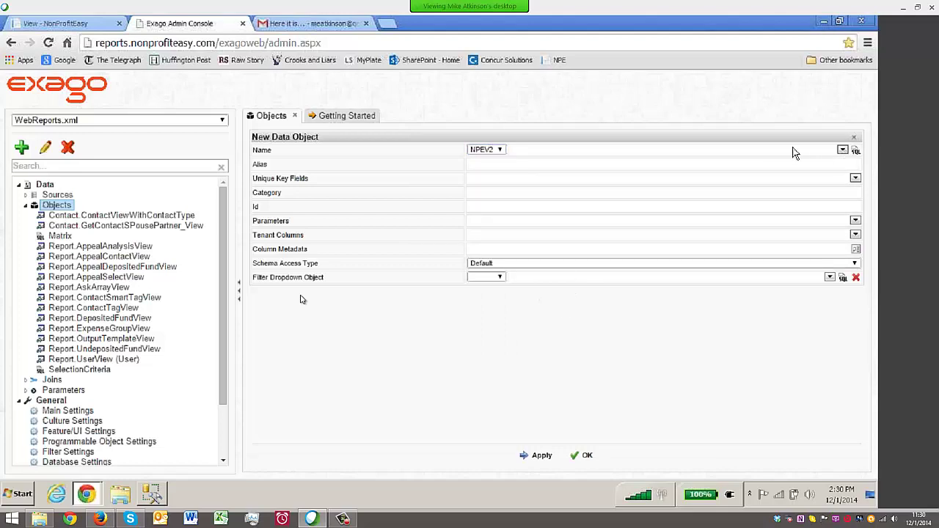
{"action": "scroll", "coordinate": [715, 280], "scroll_direction": "down", "scroll_amount": 3}
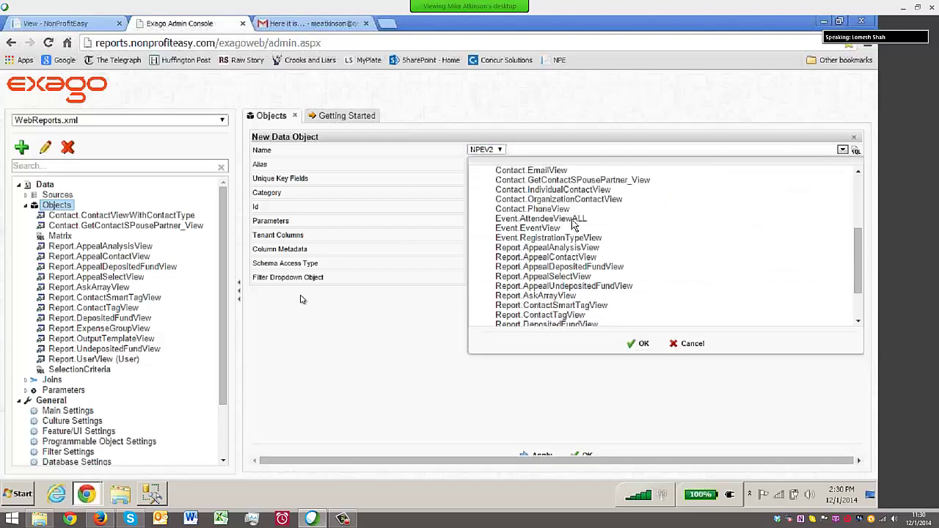
{"action": "left_click", "coordinate": [529, 229]}
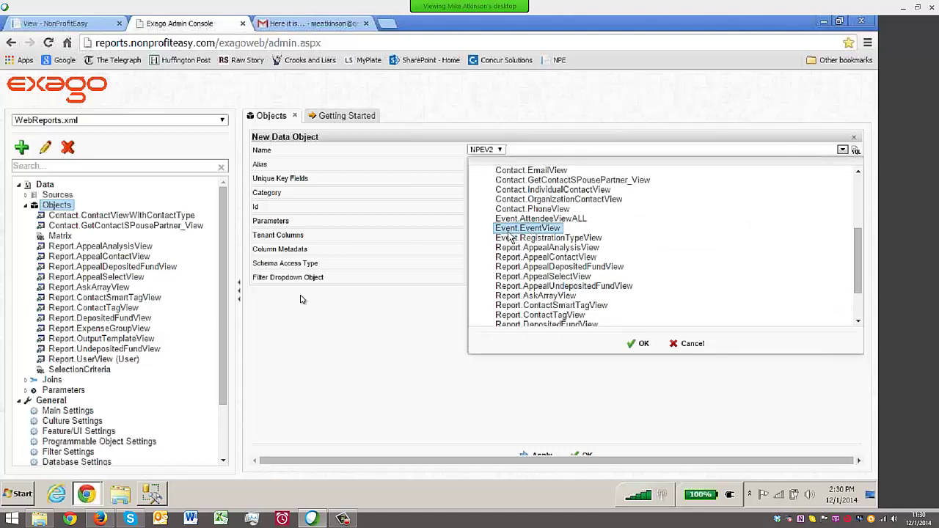
{"action": "left_click", "coordinate": [641, 345]}
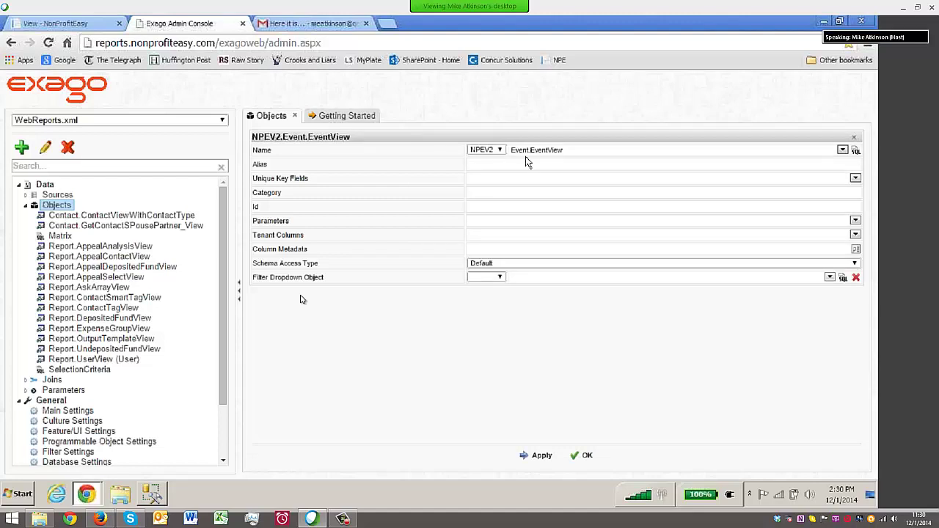
Set alias EventView, add EventID as unique key field, and apply
{"action": "left_click", "coordinate": [520, 168]}
{"action": "type", "text": "Ev"}
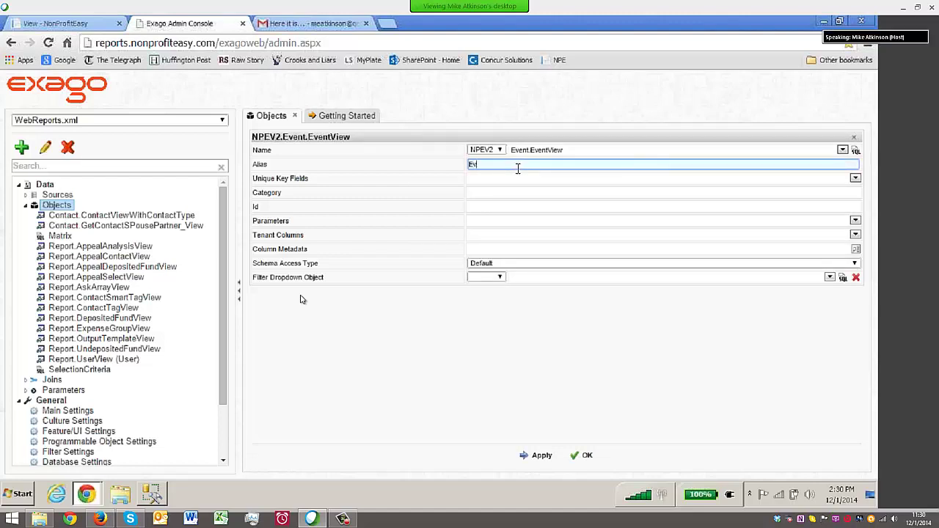
{"action": "type", "text": "entView"}
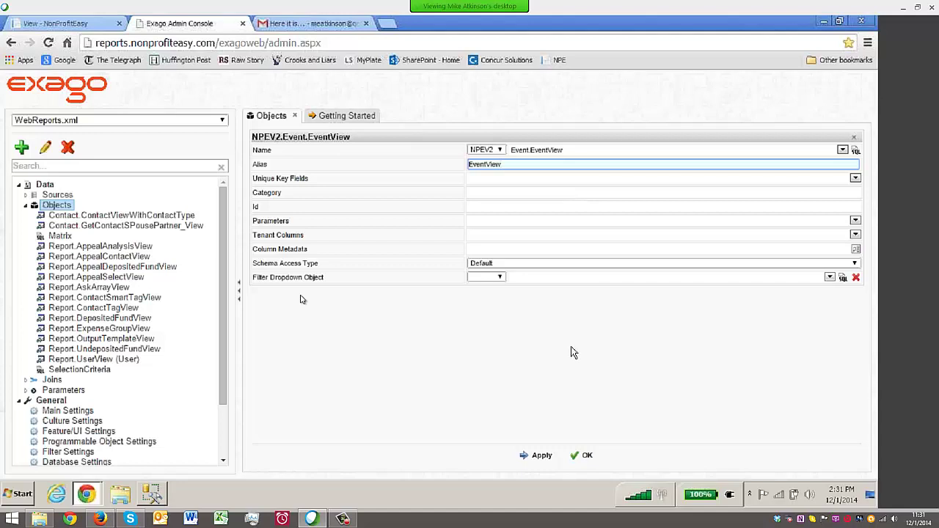
{"action": "left_click", "coordinate": [855, 178]}
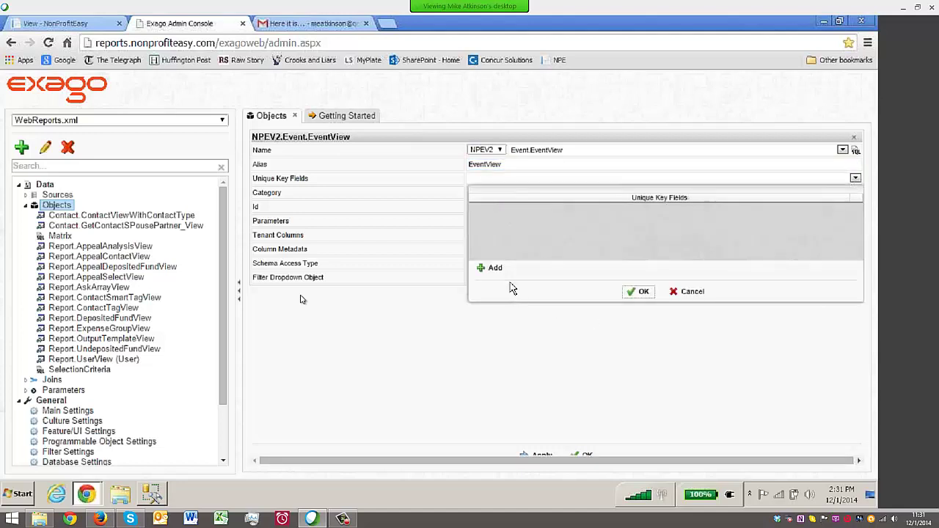
{"action": "left_click", "coordinate": [492, 269]}
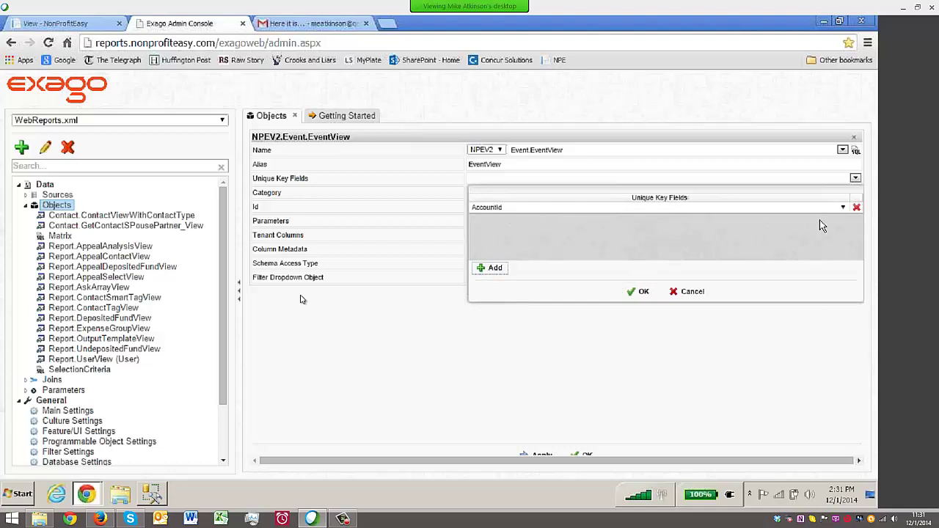
{"action": "left_click", "coordinate": [843, 208]}
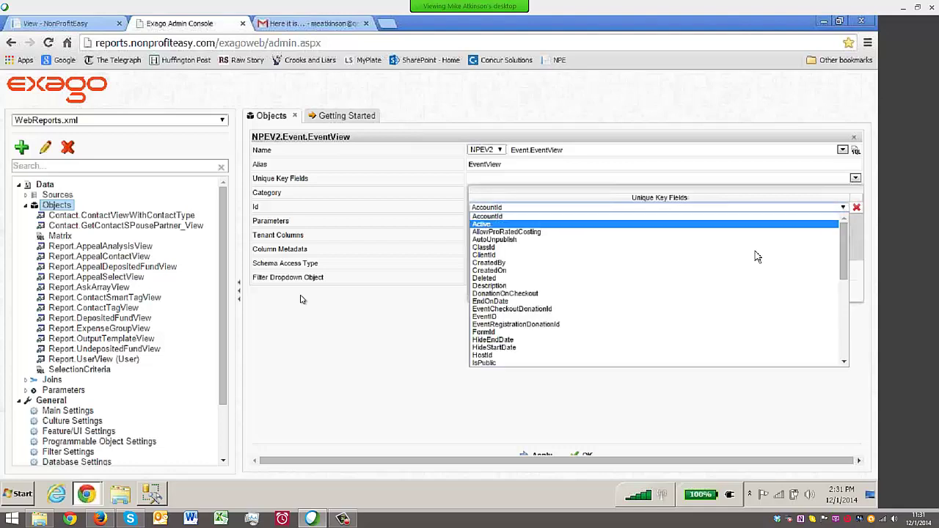
{"action": "left_click", "coordinate": [602, 317]}
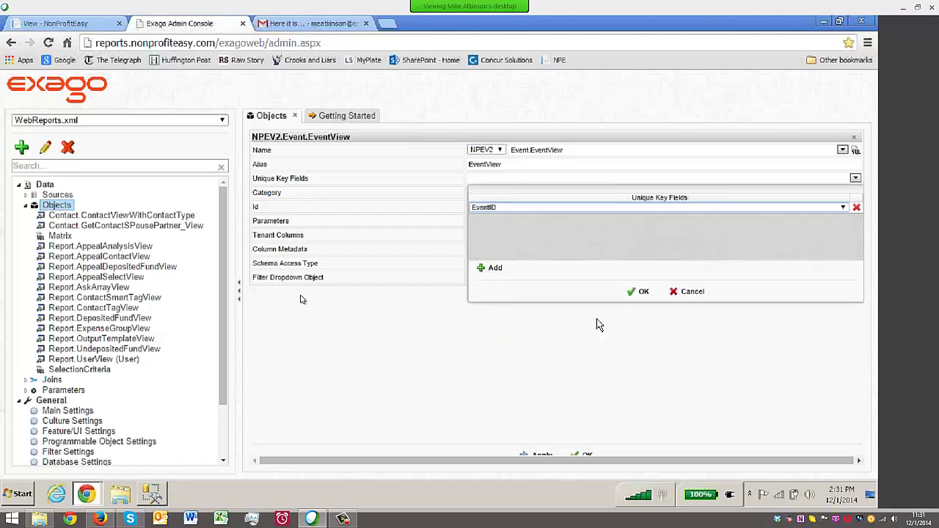
{"action": "left_click", "coordinate": [642, 291]}
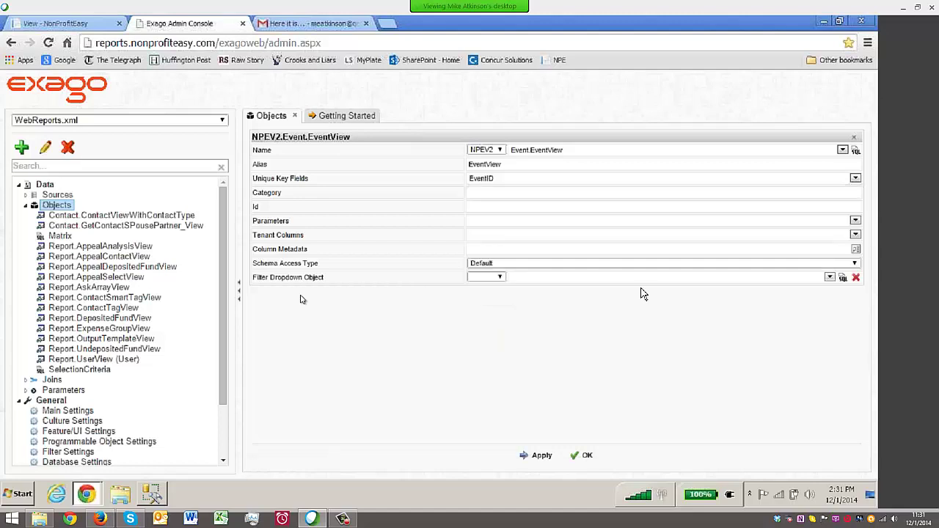
{"action": "left_click", "coordinate": [539, 458]}
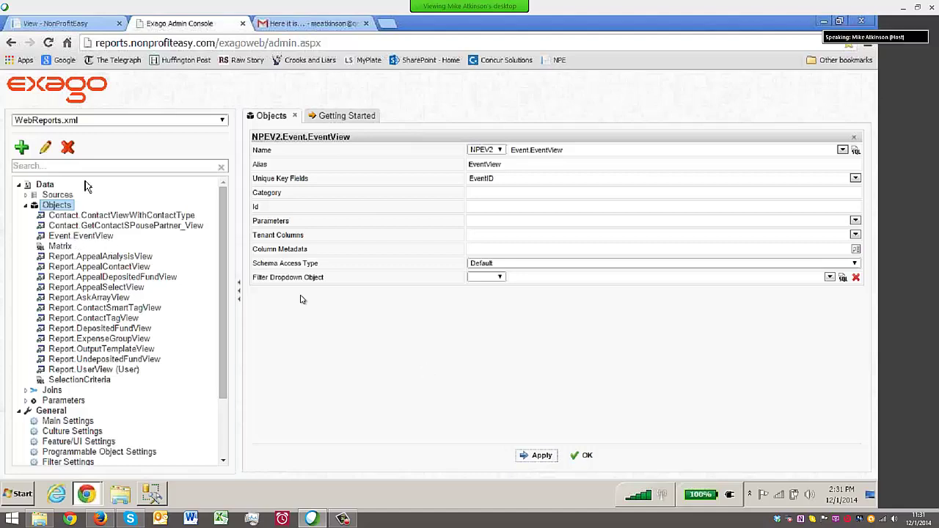
Back in NonProfitEasy, open the full reports list from the main navigation menu
{"action": "left_click", "coordinate": [66, 23]}
{"action": "scroll", "coordinate": [491, 291], "scroll_direction": "up", "scroll_amount": 1}
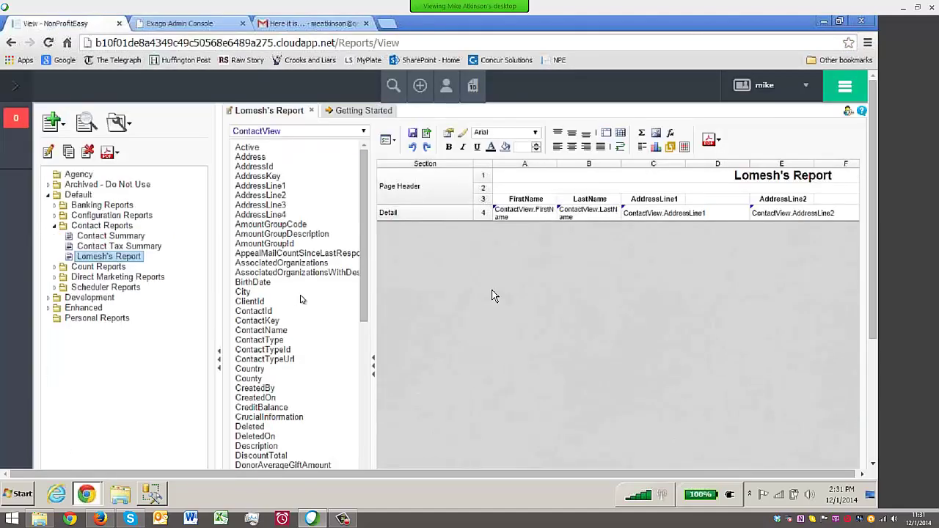
{"action": "left_click", "coordinate": [849, 89]}
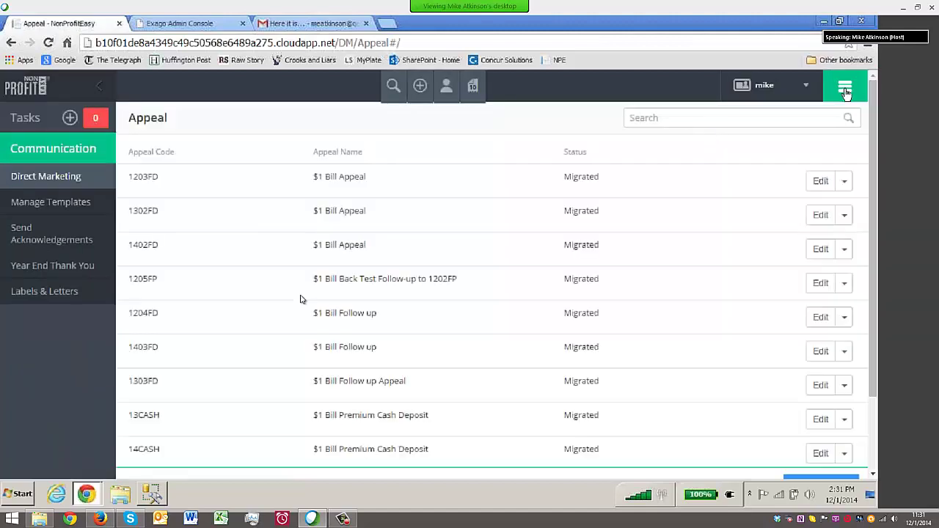
{"action": "left_click", "coordinate": [847, 91]}
{"action": "left_click", "coordinate": [485, 249]}
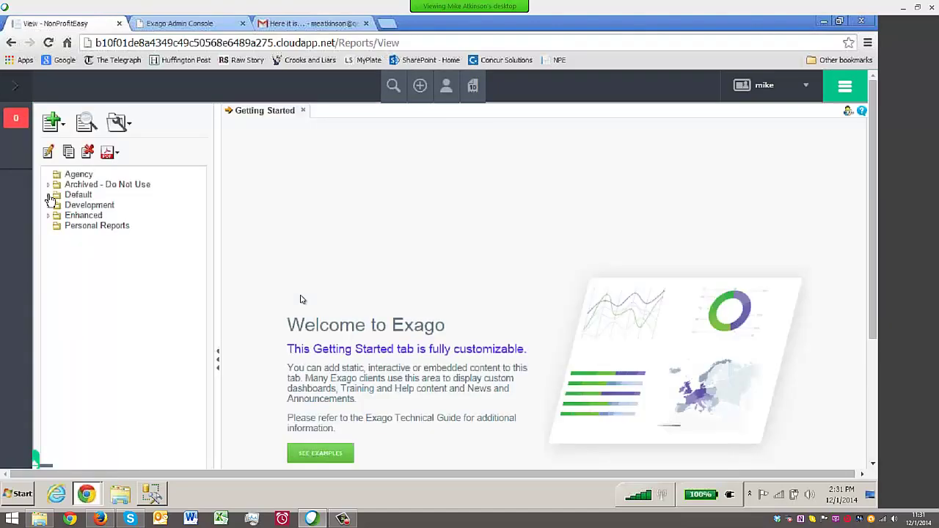
Edit the custom Contact Reports report and open its Categories, now offering EventView
{"action": "left_click", "coordinate": [48, 195]}
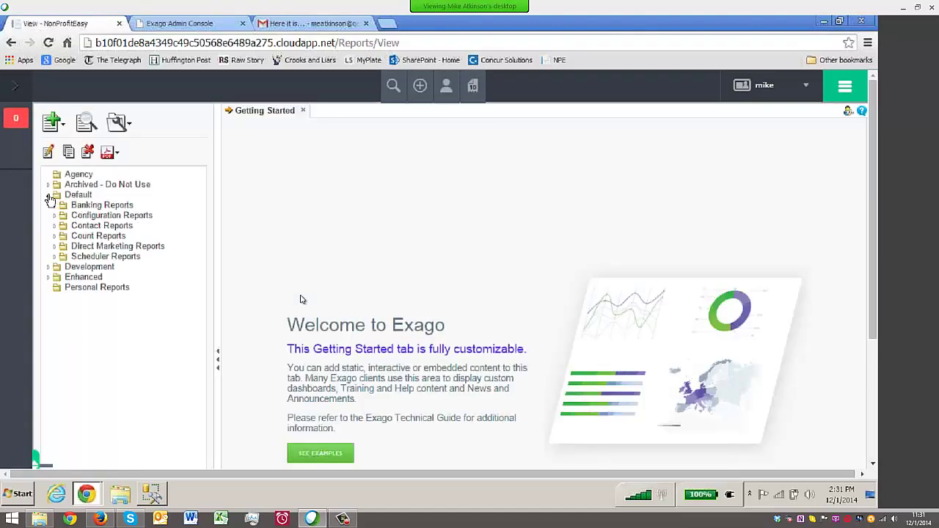
{"action": "left_click", "coordinate": [54, 226]}
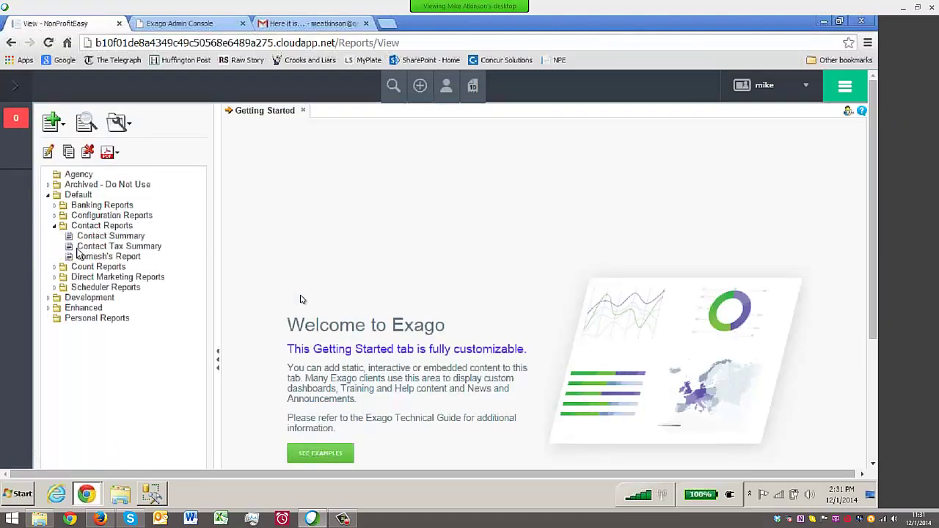
{"action": "left_click", "coordinate": [109, 256]}
{"action": "left_click", "coordinate": [48, 152]}
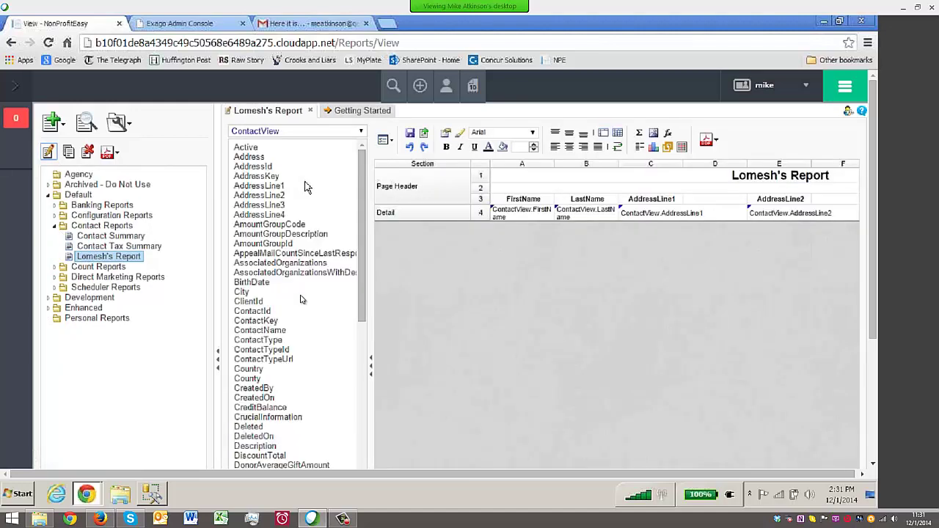
{"action": "left_click", "coordinate": [385, 139]}
{"action": "left_click", "coordinate": [410, 199]}
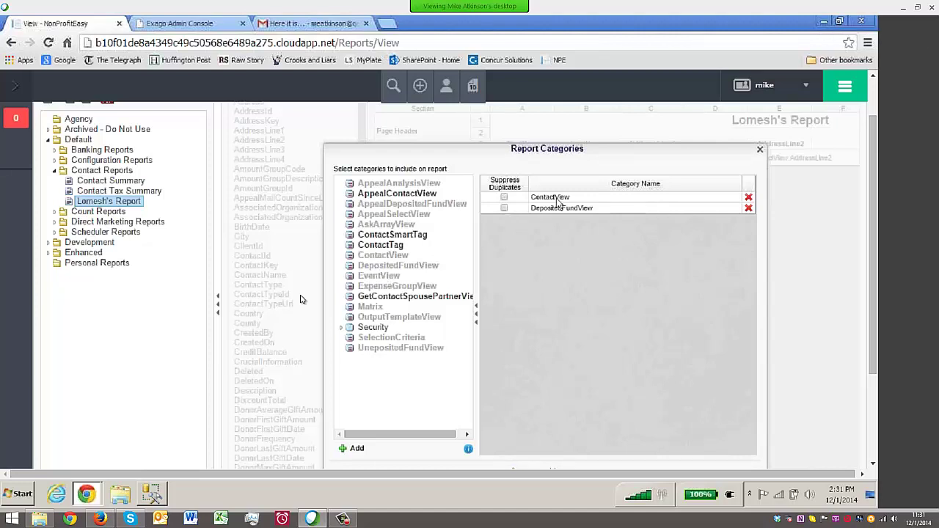
Dismiss the Report Categories dialog and go back to the Event.EventView settings in Exago Admin Console
{"action": "left_click", "coordinate": [760, 152]}
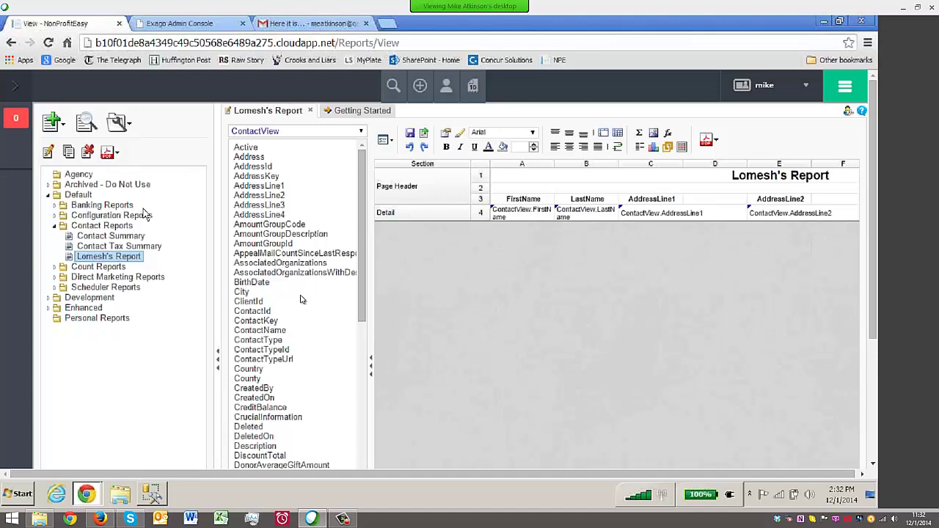
{"action": "left_click", "coordinate": [176, 24]}
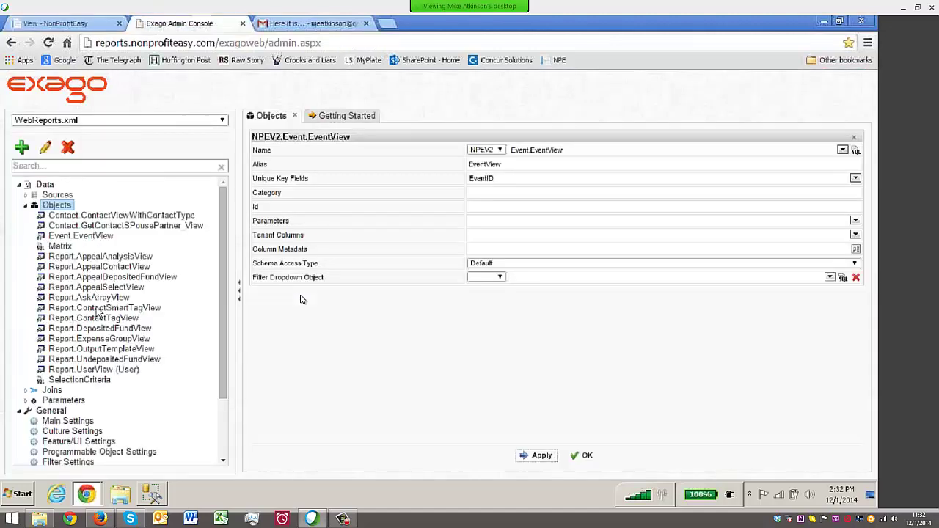
Select Event.EventView, then expand the Joins group to list existing data-object joins
{"action": "left_click", "coordinate": [74, 238]}
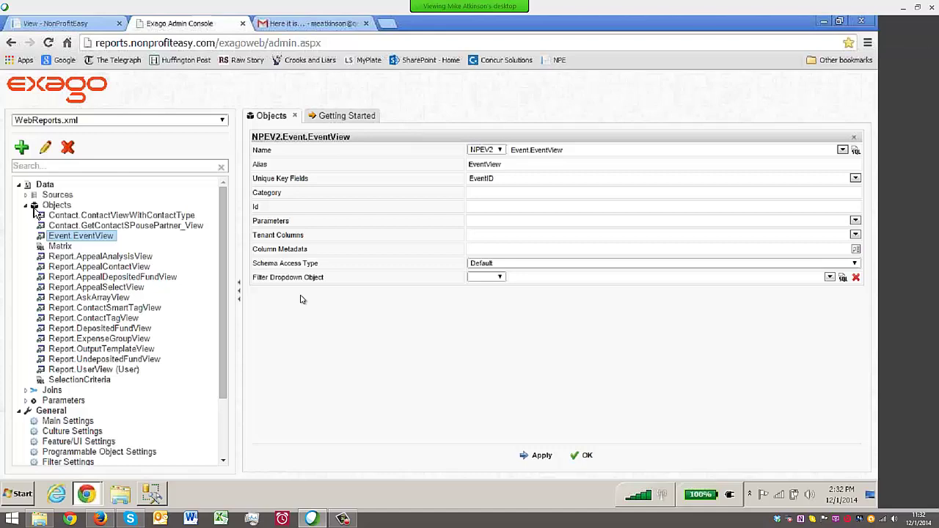
{"action": "left_click", "coordinate": [31, 207]}
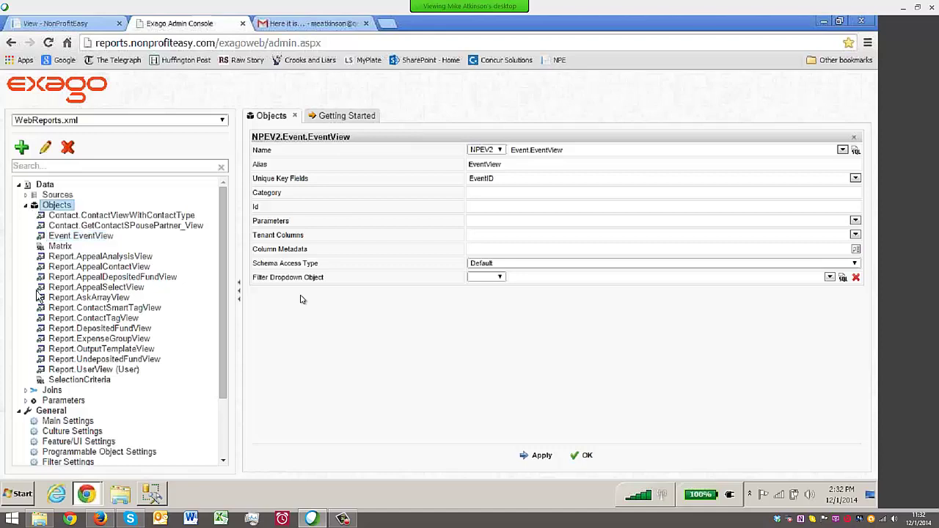
{"action": "left_click", "coordinate": [33, 391]}
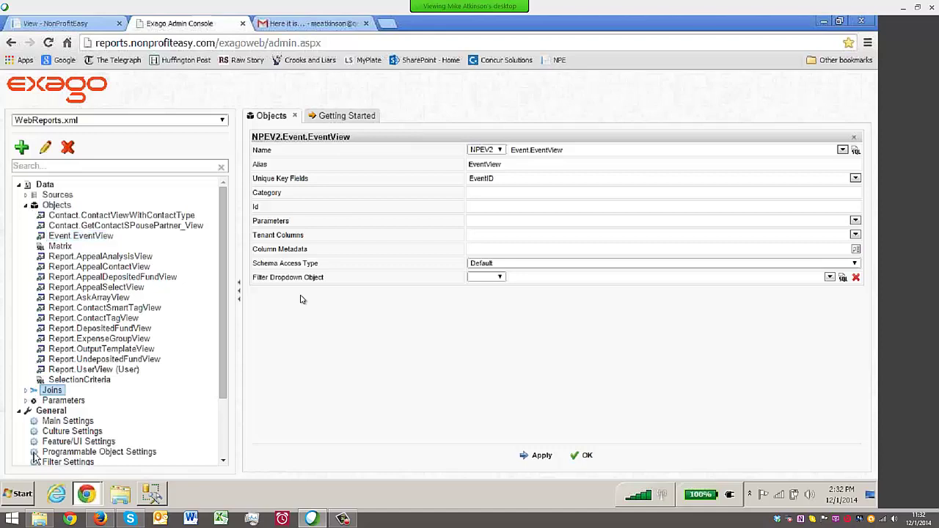
{"action": "left_click", "coordinate": [26, 393]}
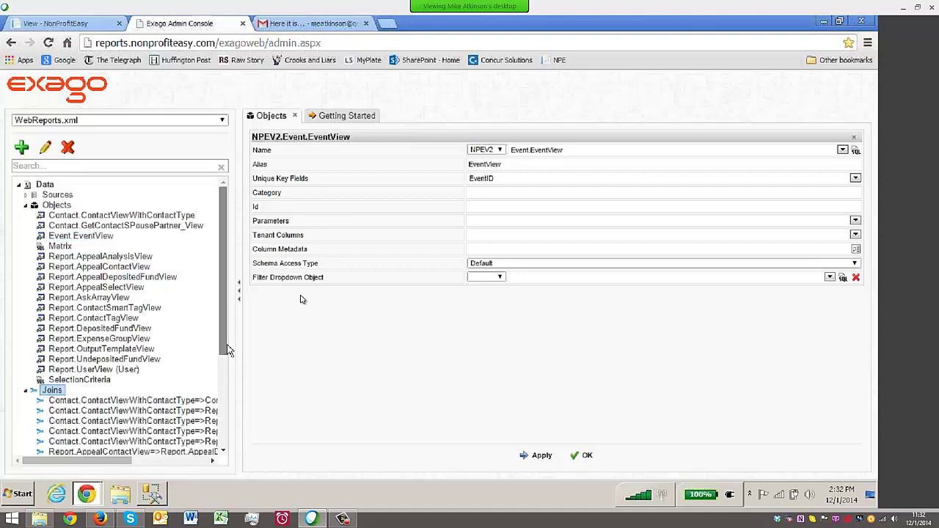
Scroll through the joins, collapse the Objects group, and return to the NonProfitEasy report designer
{"action": "scroll", "coordinate": [114, 286], "scroll_direction": "down", "scroll_amount": 3}
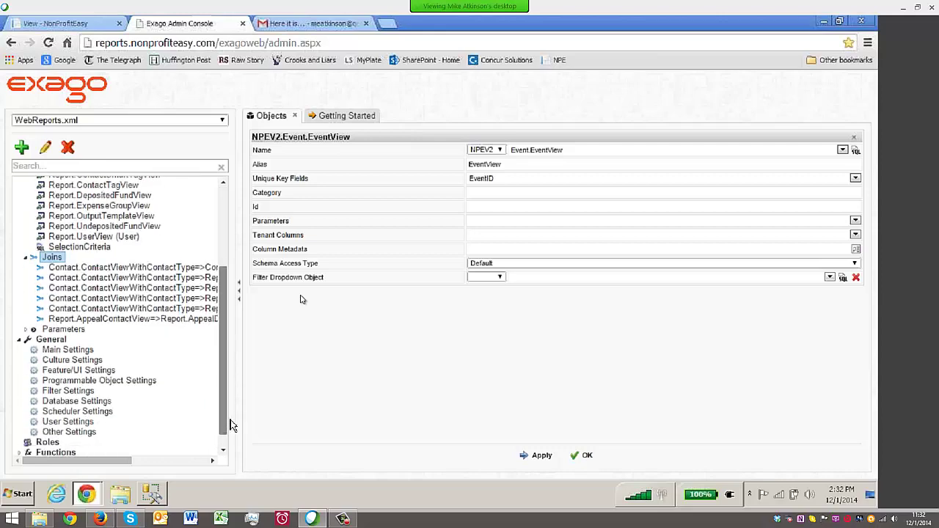
{"action": "left_click", "coordinate": [225, 195]}
{"action": "left_click", "coordinate": [31, 206]}
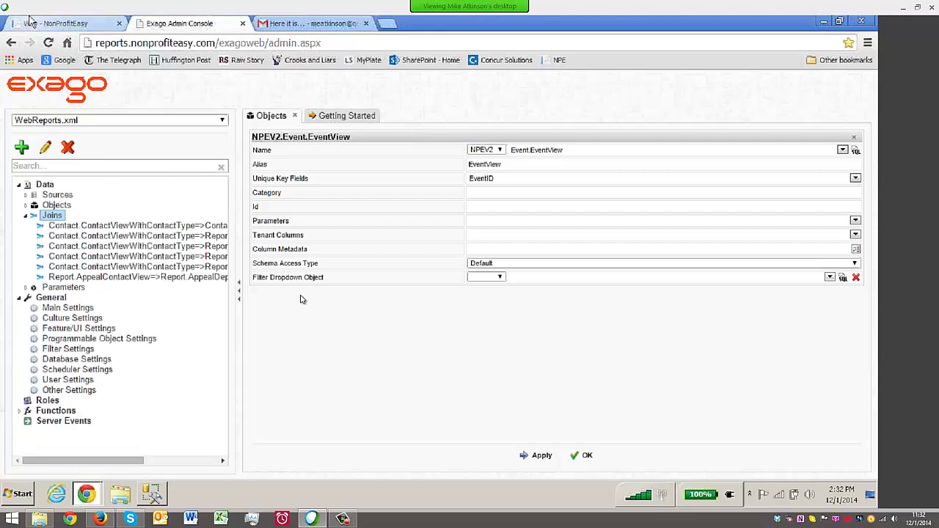
{"action": "left_click", "coordinate": [55, 23]}
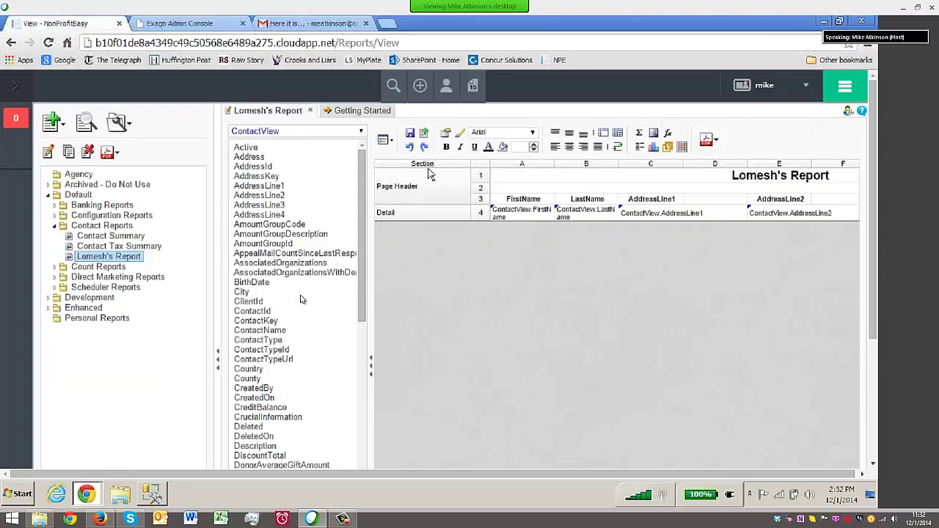
Open and close the report's settings menu, then collapse the Contact Reports folder
{"action": "left_click", "coordinate": [388, 140]}
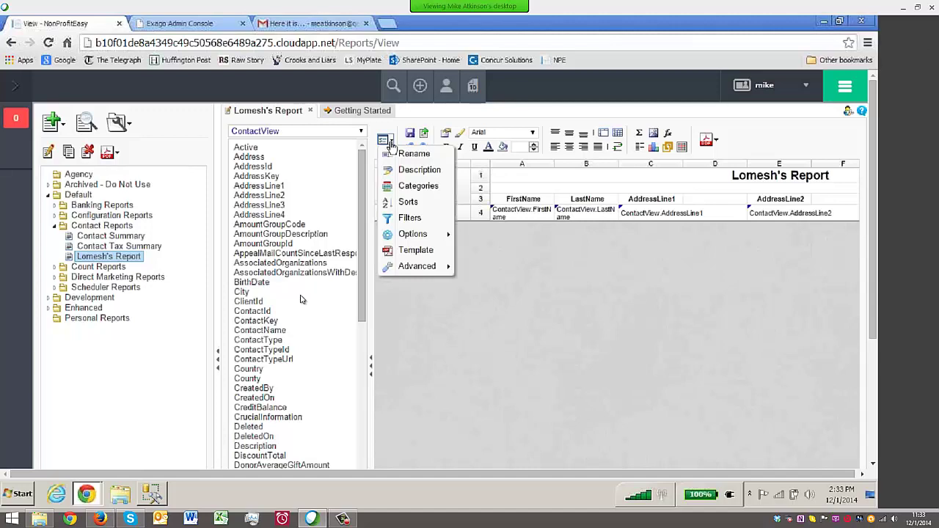
{"action": "left_click", "coordinate": [54, 226]}
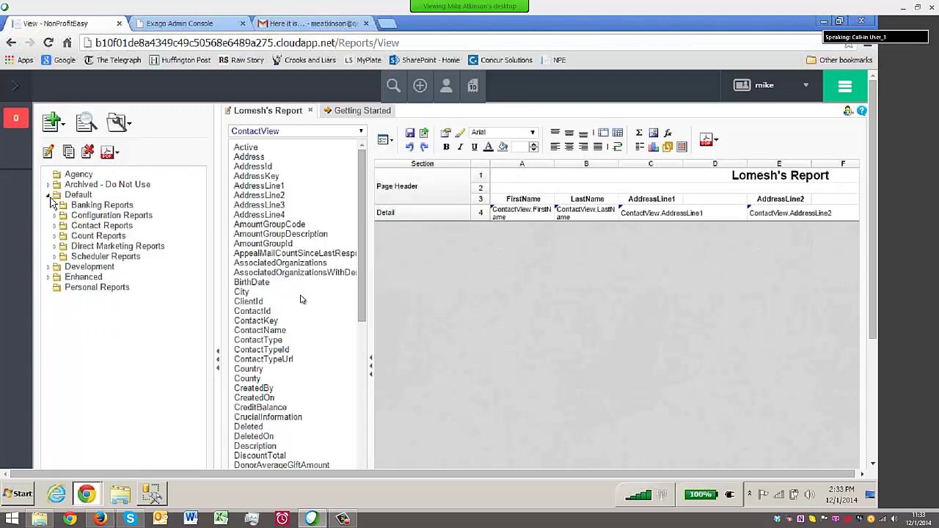
Collapse the Default folder and narrow the folder and field-list panels to widen the report grid
{"action": "left_click", "coordinate": [50, 196]}
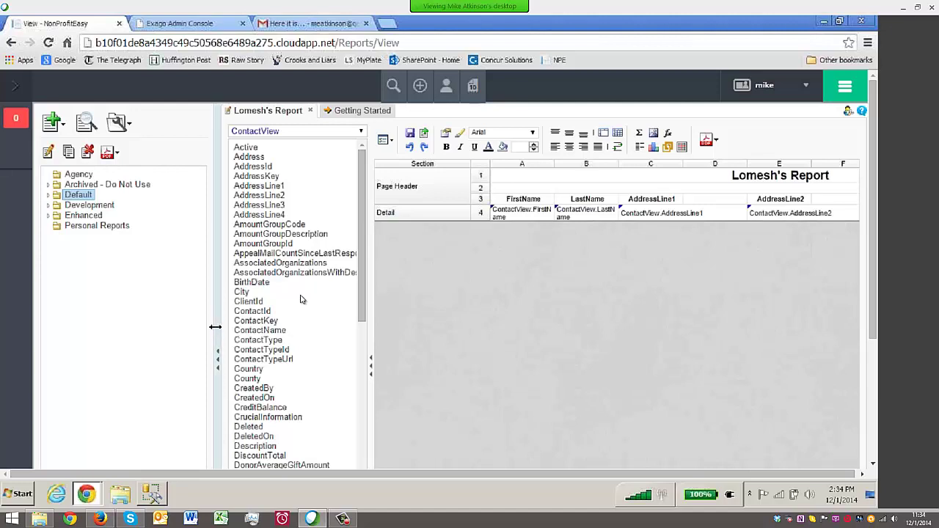
{"action": "left_click_drag", "start_coordinate": [215, 326], "coordinate": [143, 327]}
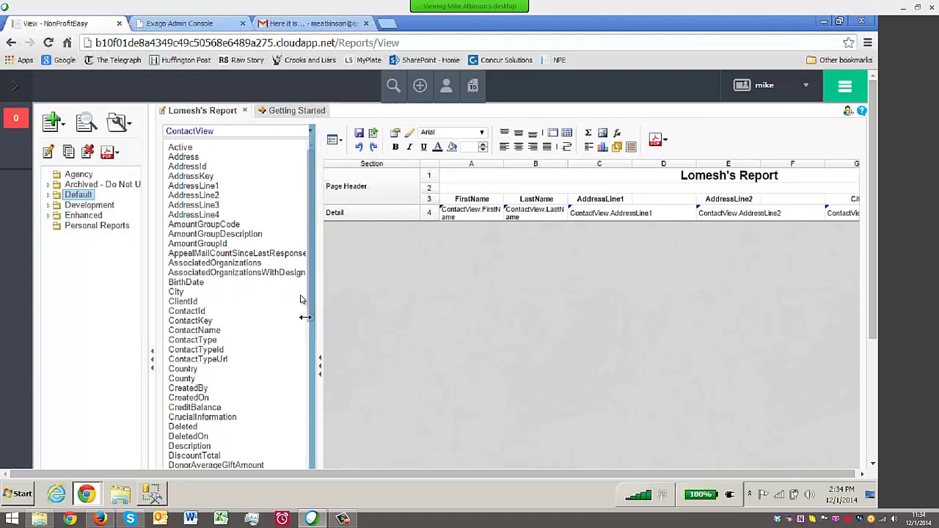
{"action": "left_click_drag", "start_coordinate": [305, 316], "coordinate": [266, 316]}
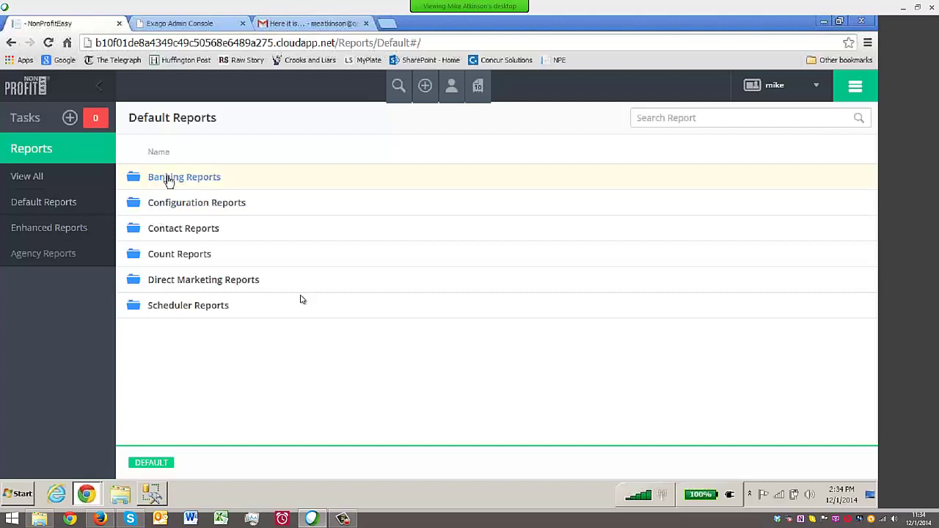
Open Banking Reports and run Banking Transaction Detail to reach its DepositDate filter
{"action": "left_click", "coordinate": [169, 179]}
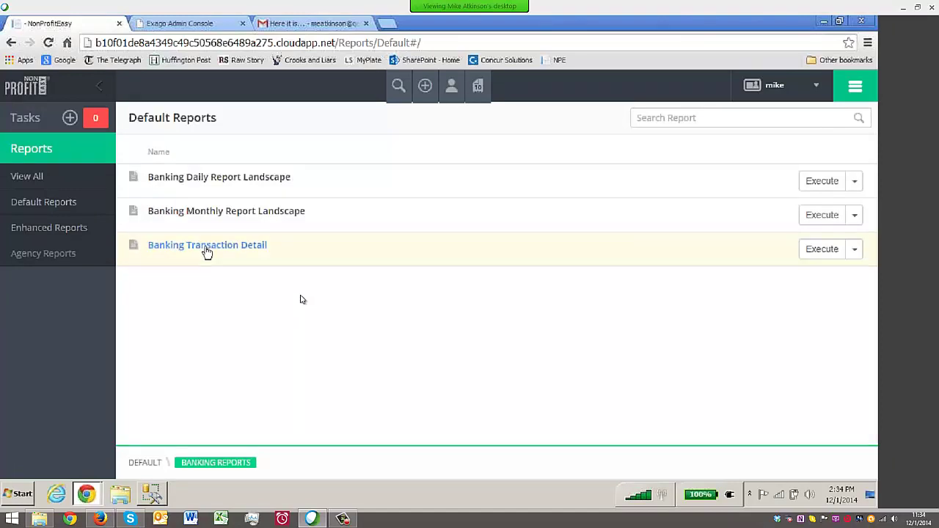
{"action": "left_click", "coordinate": [207, 247]}
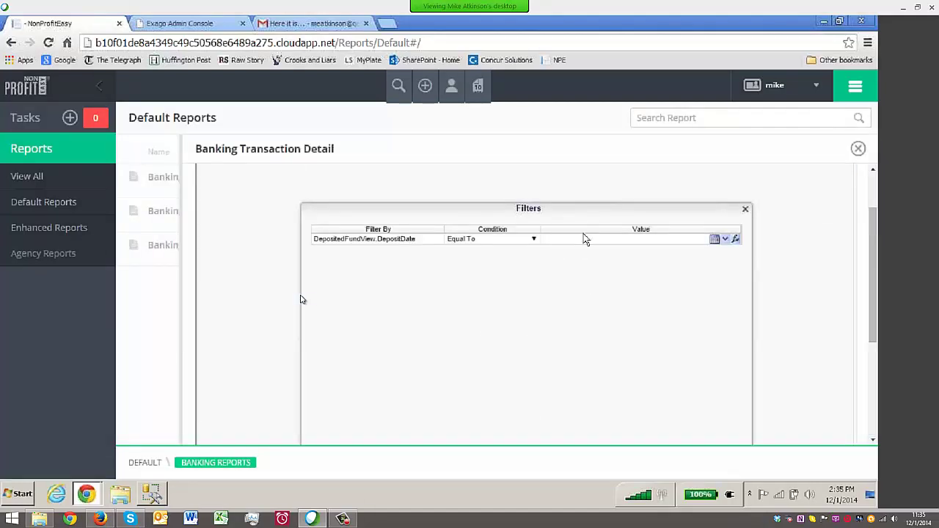
Filter Banking Transaction Detail on deposit date 8/4/14 and run it
{"action": "left_click", "coordinate": [584, 237]}
{"action": "type", "text": "8/"}
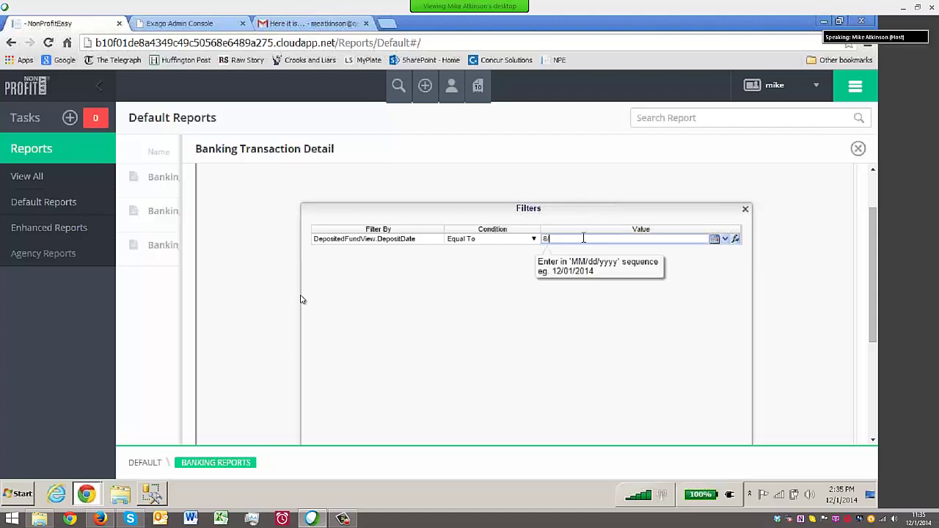
{"action": "type", "text": "1"}
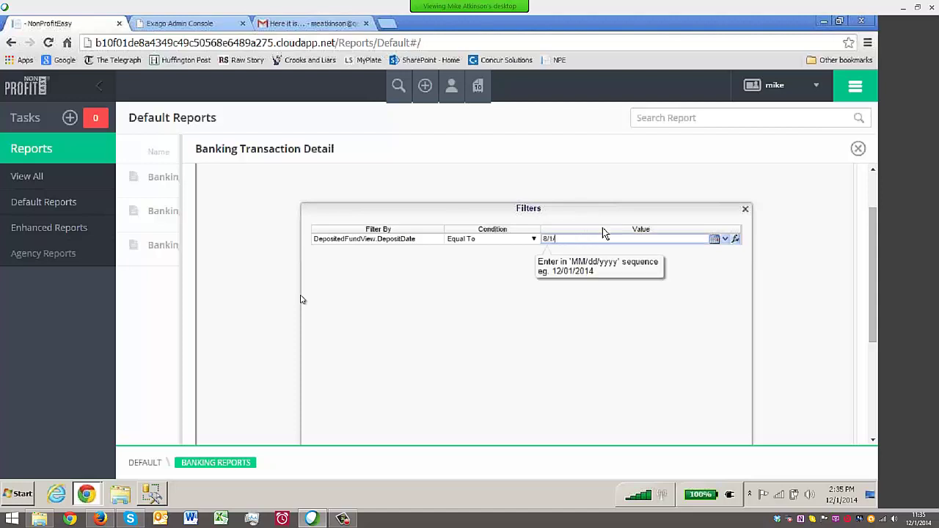
{"action": "key", "text": "BackSpace"}
{"action": "type", "text": "4/14"}
{"action": "scroll", "coordinate": [602, 233], "scroll_direction": "down", "scroll_amount": 3}
{"action": "left_click", "coordinate": [503, 340]}
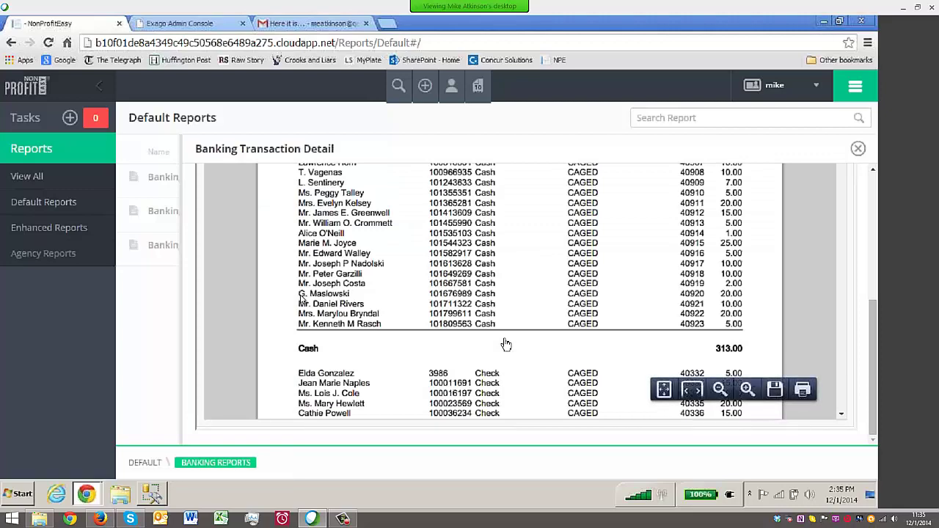
Review the 08/04/2014 transaction detail, then close it and run Banking Daily Report Landscape
{"action": "scroll", "coordinate": [506, 344], "scroll_direction": "up", "scroll_amount": 5}
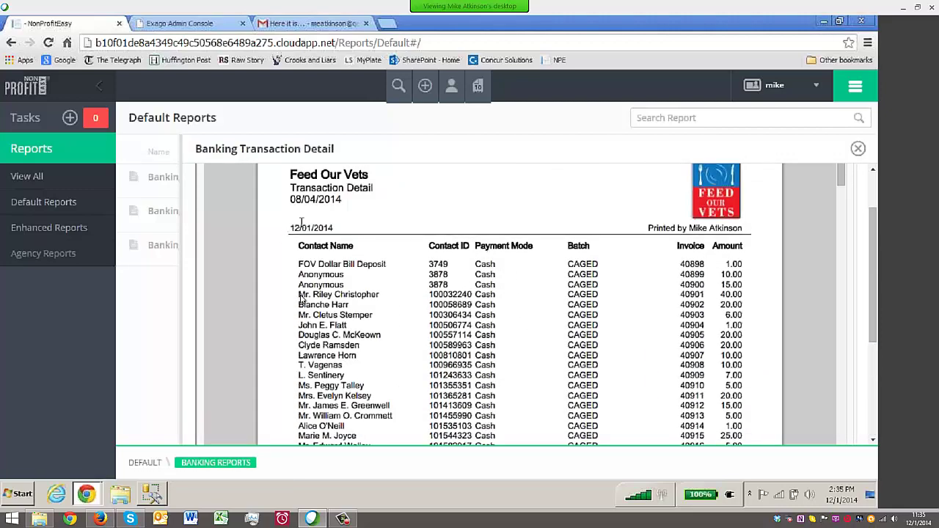
{"action": "left_click_drag", "start_coordinate": [290, 198], "coordinate": [358, 195]}
{"action": "left_click_drag", "start_coordinate": [299, 315], "coordinate": [378, 316]}
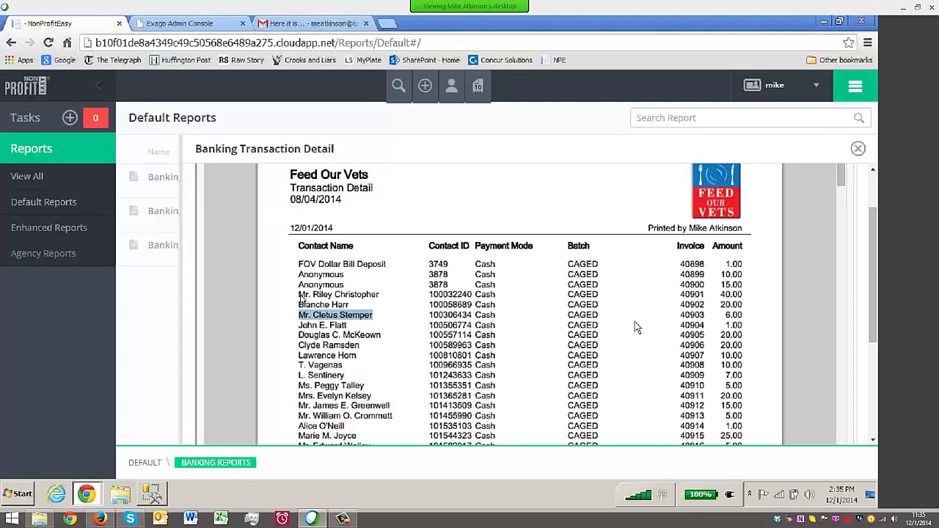
{"action": "left_click_drag", "start_coordinate": [724, 315], "coordinate": [745, 312]}
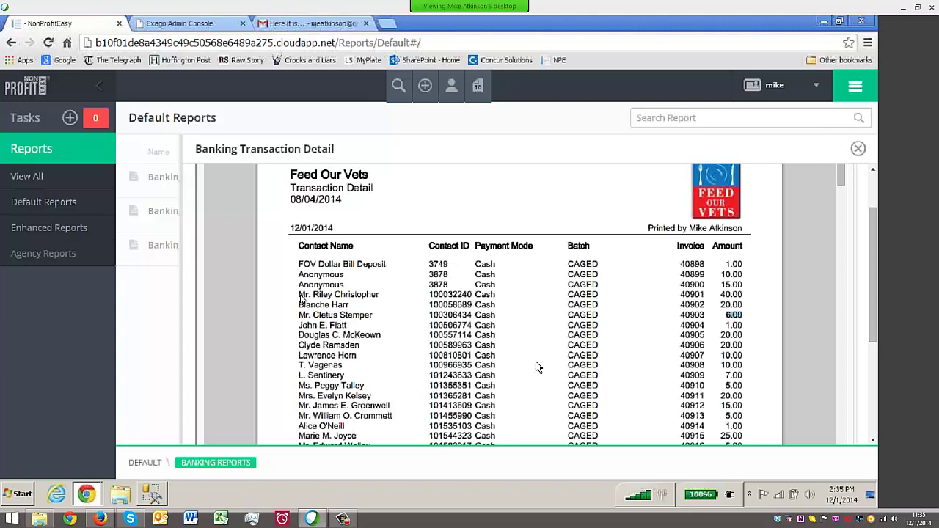
{"action": "scroll", "coordinate": [535, 363], "scroll_direction": "down", "scroll_amount": 3}
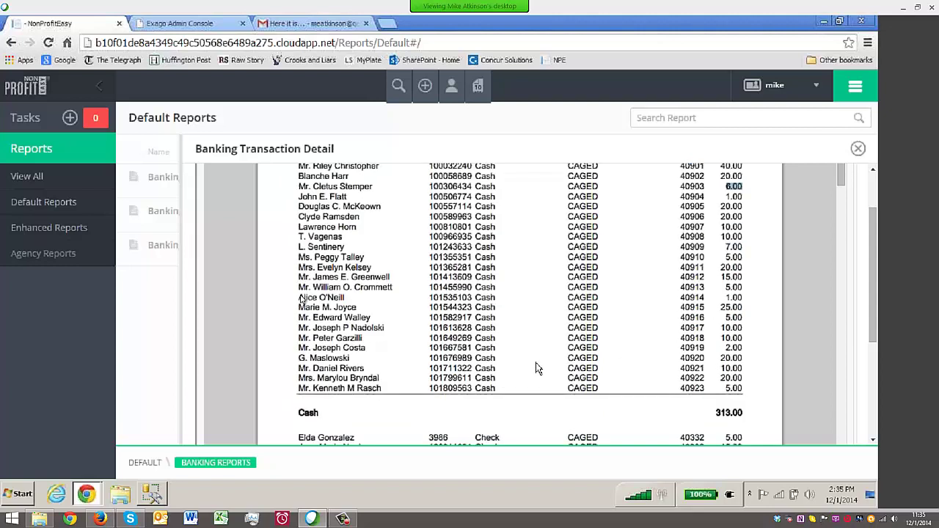
{"action": "scroll", "coordinate": [535, 368], "scroll_direction": "down", "scroll_amount": 12}
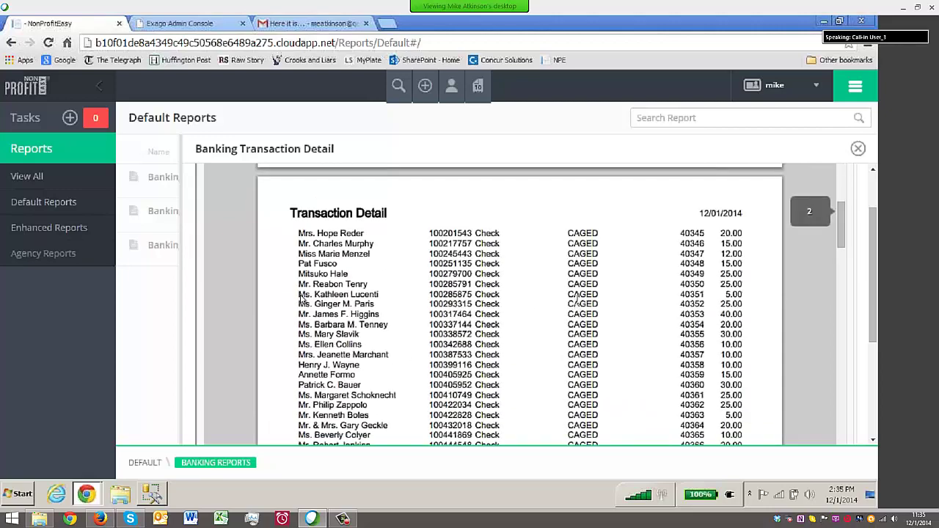
{"action": "scroll", "coordinate": [577, 299], "scroll_direction": "down", "scroll_amount": 15}
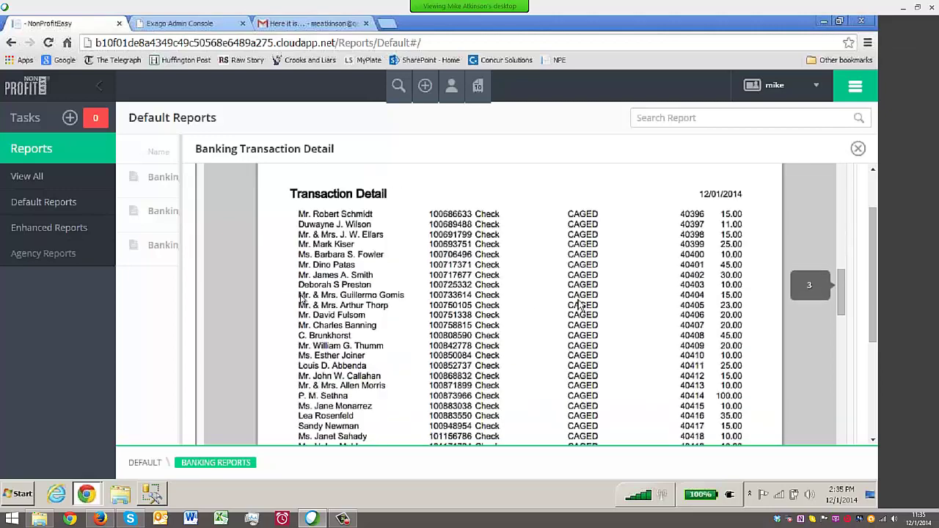
{"action": "scroll", "coordinate": [578, 304], "scroll_direction": "down", "scroll_amount": 15}
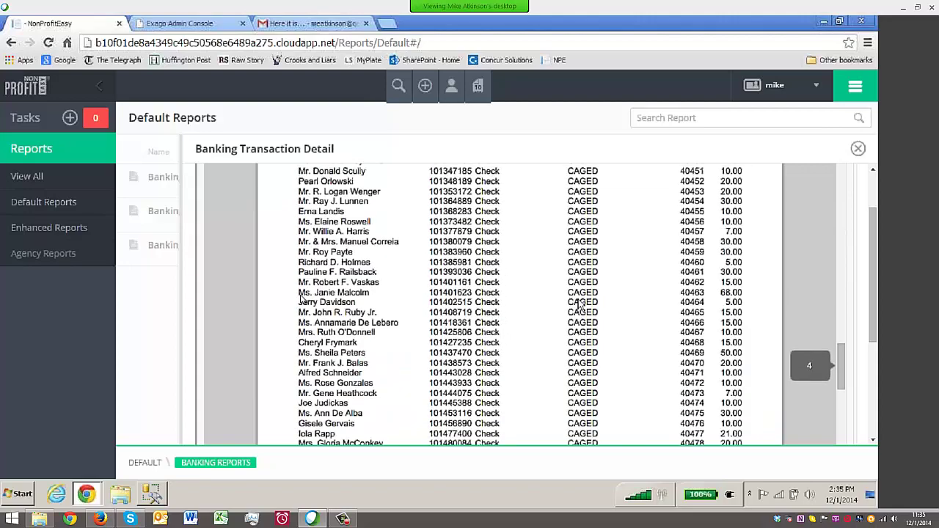
{"action": "scroll", "coordinate": [580, 304], "scroll_direction": "down", "scroll_amount": 15}
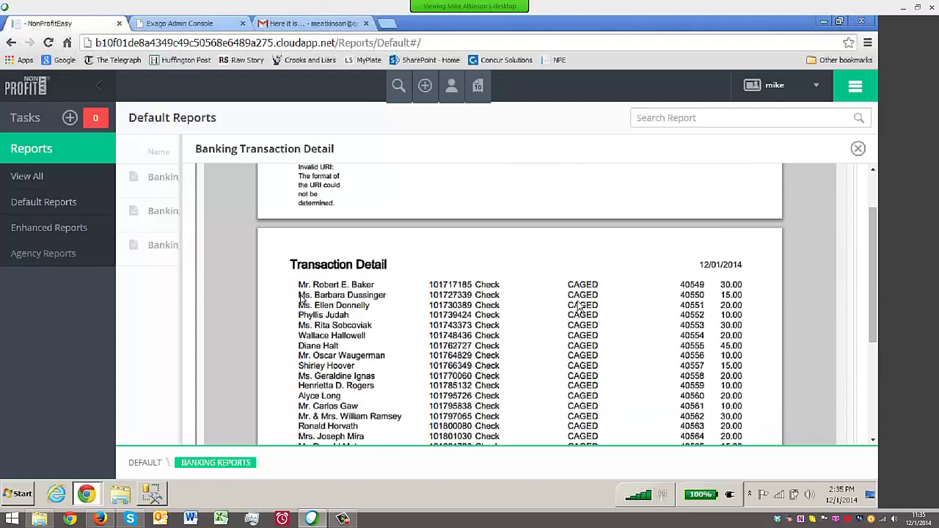
{"action": "scroll", "coordinate": [579, 305], "scroll_direction": "down", "scroll_amount": 15}
{"action": "scroll", "coordinate": [581, 304], "scroll_direction": "up", "scroll_amount": 5}
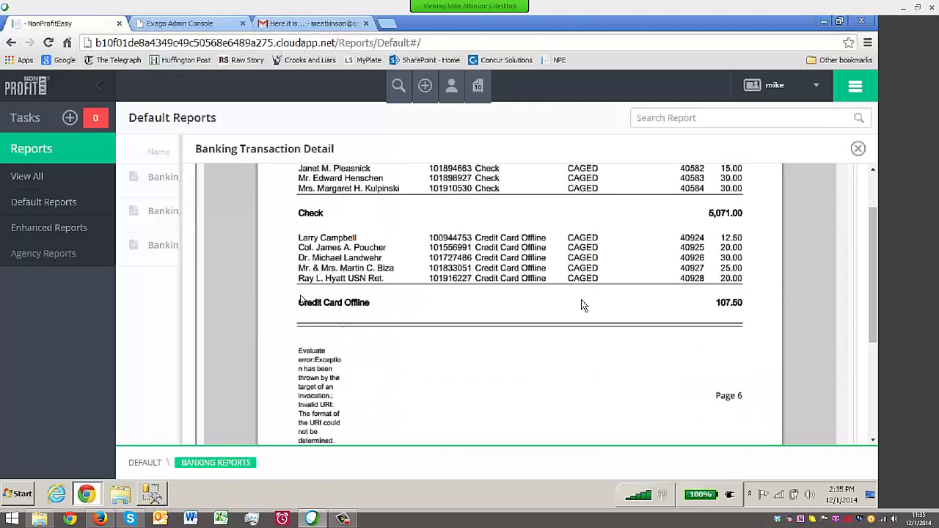
{"action": "scroll", "coordinate": [581, 304], "scroll_direction": "up", "scroll_amount": 15}
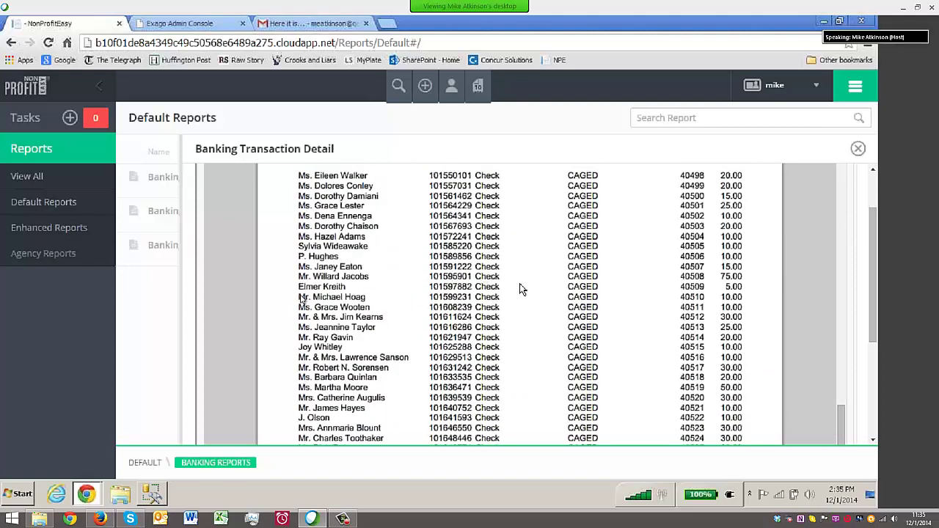
{"action": "scroll", "coordinate": [520, 286], "scroll_direction": "up", "scroll_amount": 10}
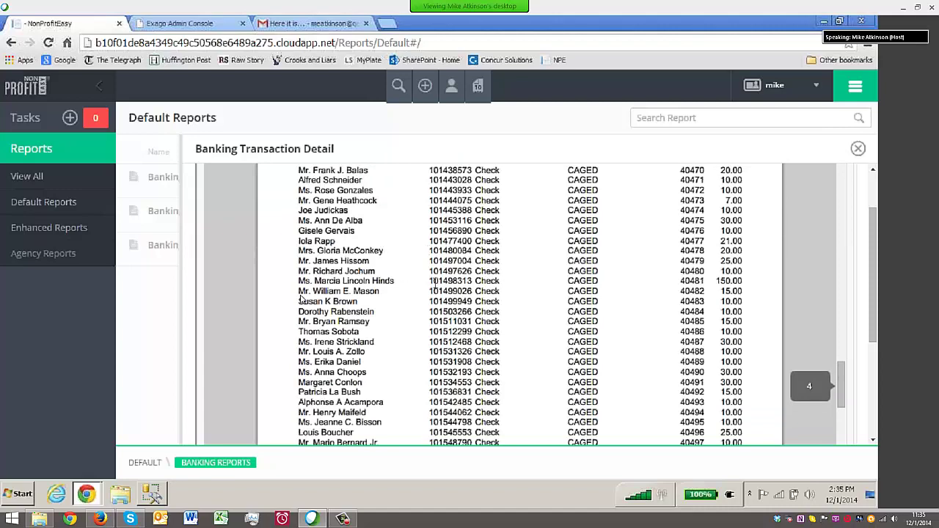
{"action": "scroll", "coordinate": [434, 283], "scroll_direction": "up", "scroll_amount": 20}
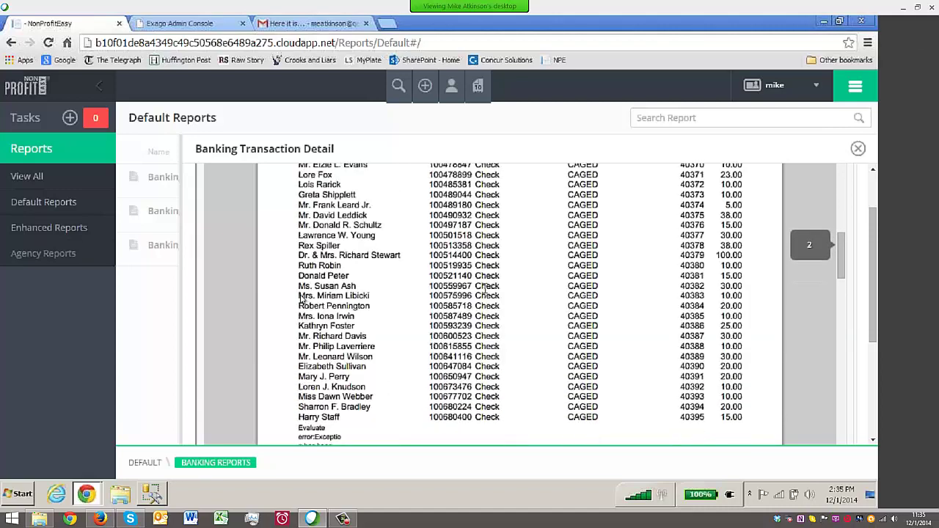
{"action": "scroll", "coordinate": [486, 287], "scroll_direction": "up", "scroll_amount": 5}
{"action": "scroll", "coordinate": [488, 287], "scroll_direction": "up", "scroll_amount": 5}
{"action": "left_click", "coordinate": [858, 148]}
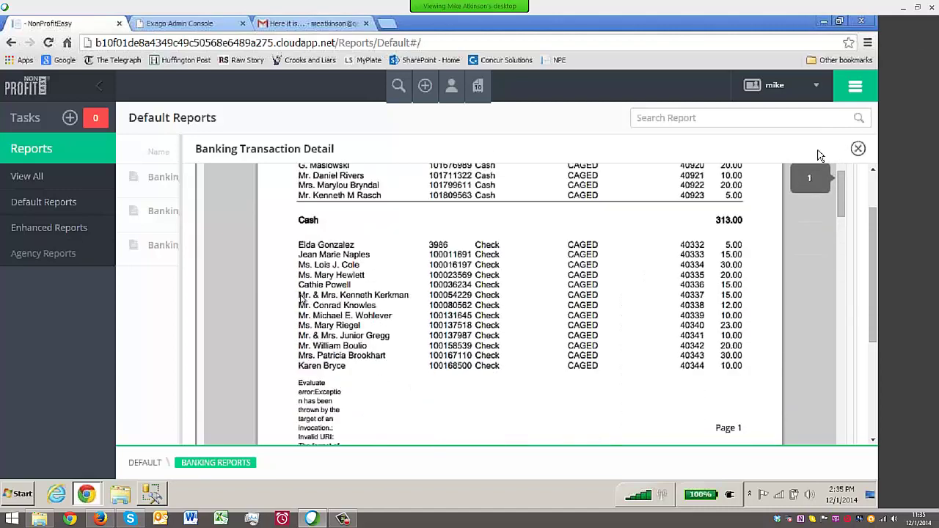
{"action": "left_click", "coordinate": [223, 182]}
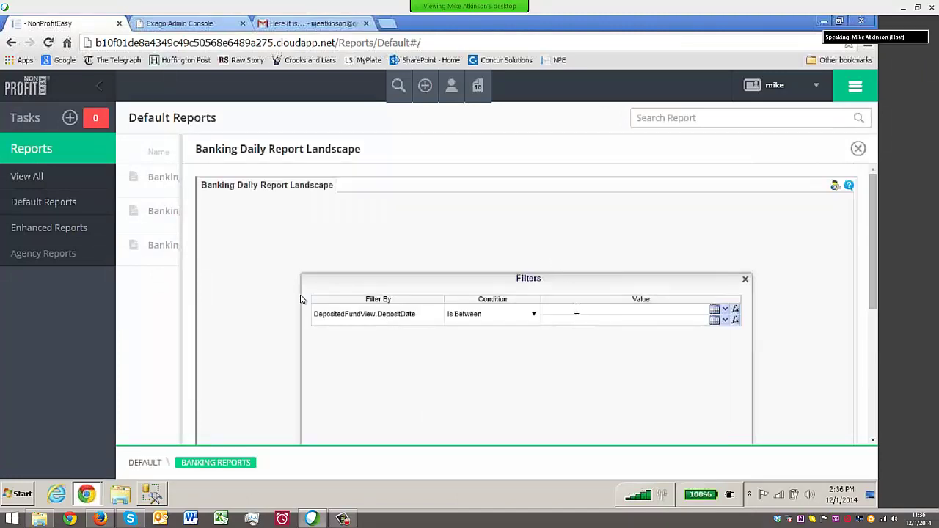
Run Banking Daily Report Landscape for deposits between 8/4/14 and 8/4/14, check the 5,491.50 total, and close it
{"action": "left_click", "coordinate": [572, 309]}
{"action": "type", "text": "8/04/2014"}
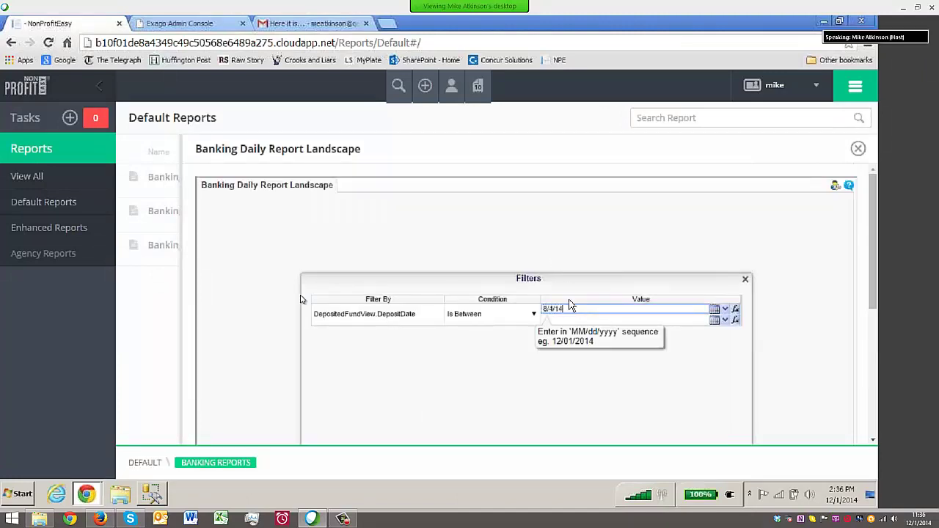
{"action": "key", "text": "Tab"}
{"action": "type", "text": "8/4/14"}
{"action": "key", "text": "Return"}
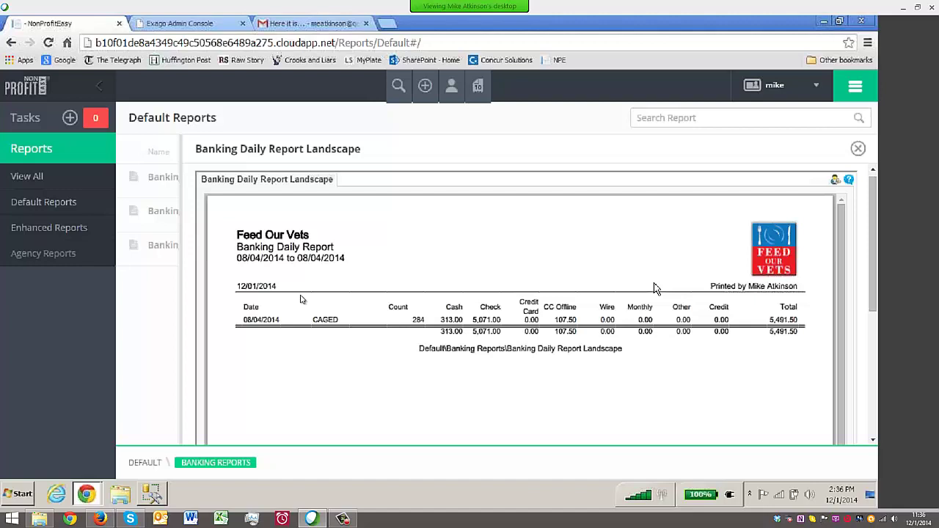
{"action": "left_click", "coordinate": [857, 148]}
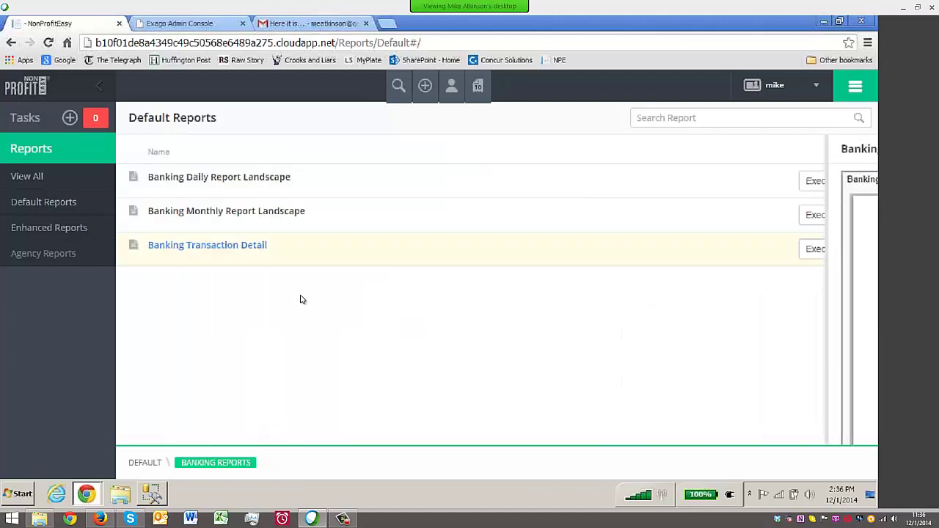
Open the Schedule option for Banking Daily Report Landscape and check Export Type, keeping PDF
{"action": "left_click", "coordinate": [852, 181]}
{"action": "left_click", "coordinate": [825, 203]}
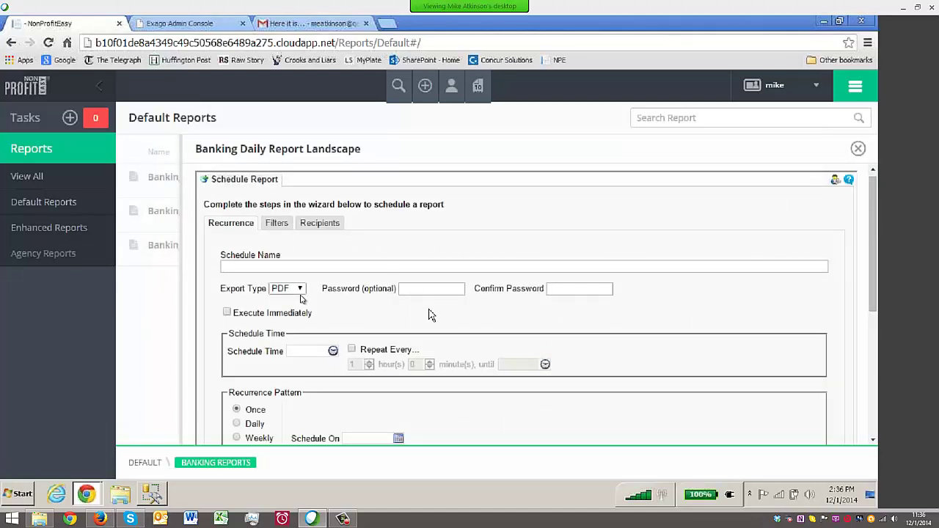
{"action": "scroll", "coordinate": [431, 315], "scroll_direction": "down", "scroll_amount": 3}
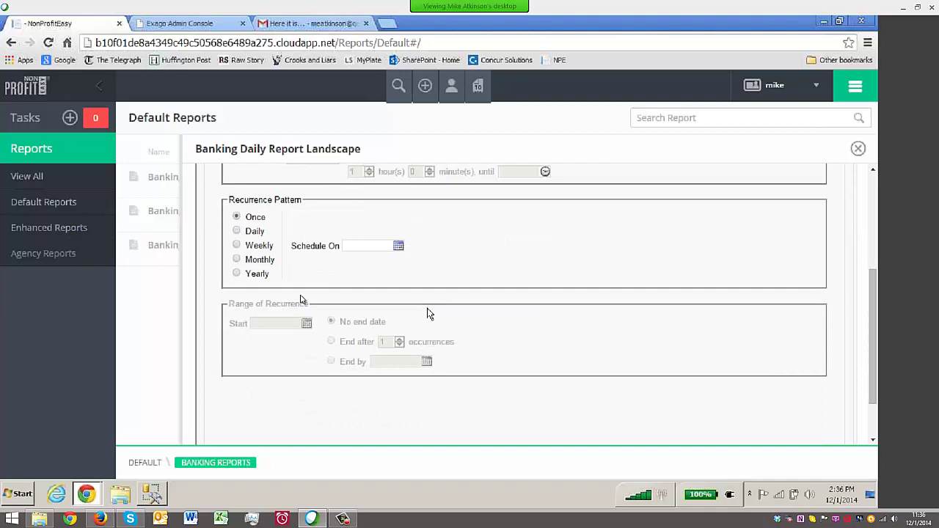
{"action": "scroll", "coordinate": [431, 314], "scroll_direction": "up", "scroll_amount": 3}
{"action": "left_click", "coordinate": [299, 289]}
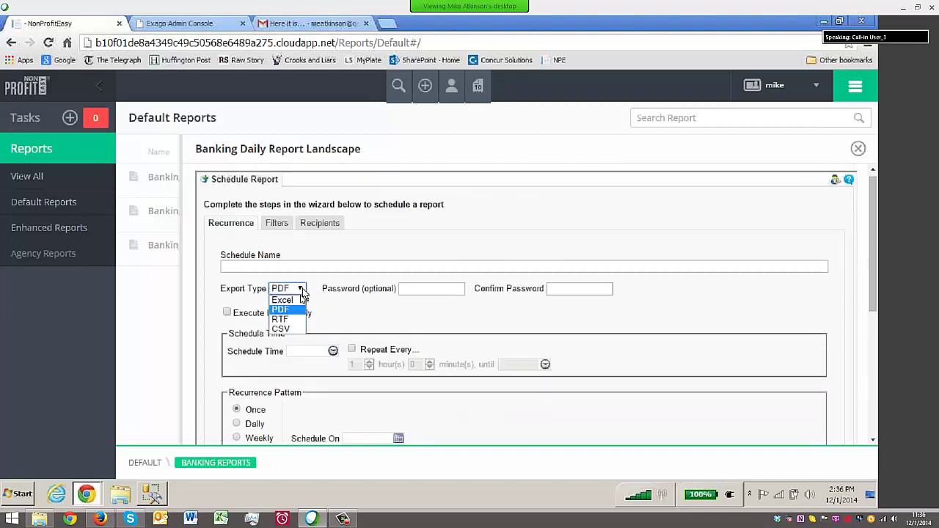
{"action": "left_click", "coordinate": [356, 327]}
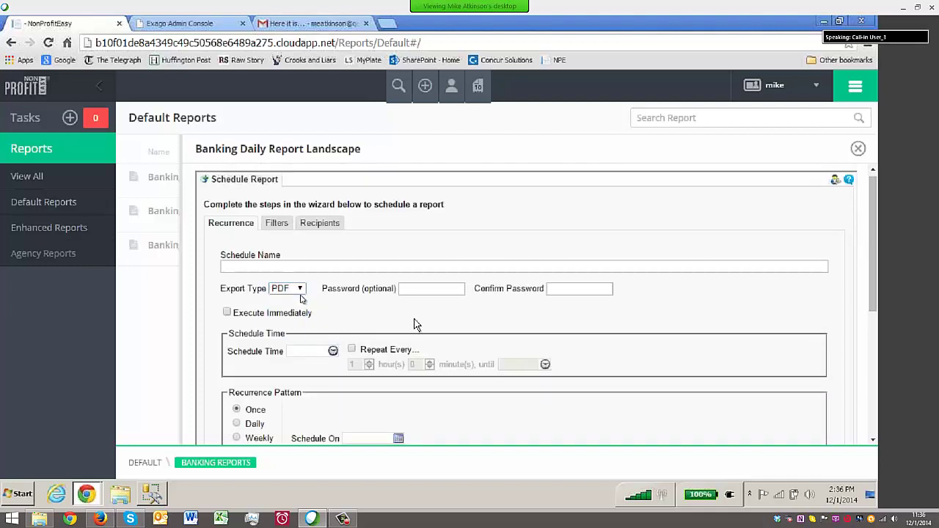
Try the Recipients step, dismiss the missing schedule-name alerts, and close the Schedule Report panel unsaved
{"action": "left_click", "coordinate": [320, 223]}
{"action": "scroll", "coordinate": [300, 251], "scroll_direction": "up", "scroll_amount": 3}
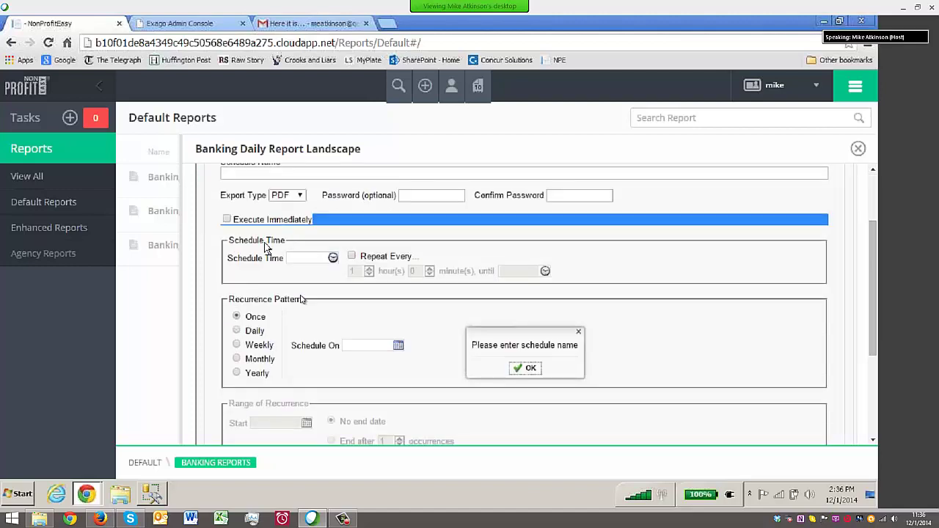
{"action": "scroll", "coordinate": [377, 275], "scroll_direction": "down", "scroll_amount": 1}
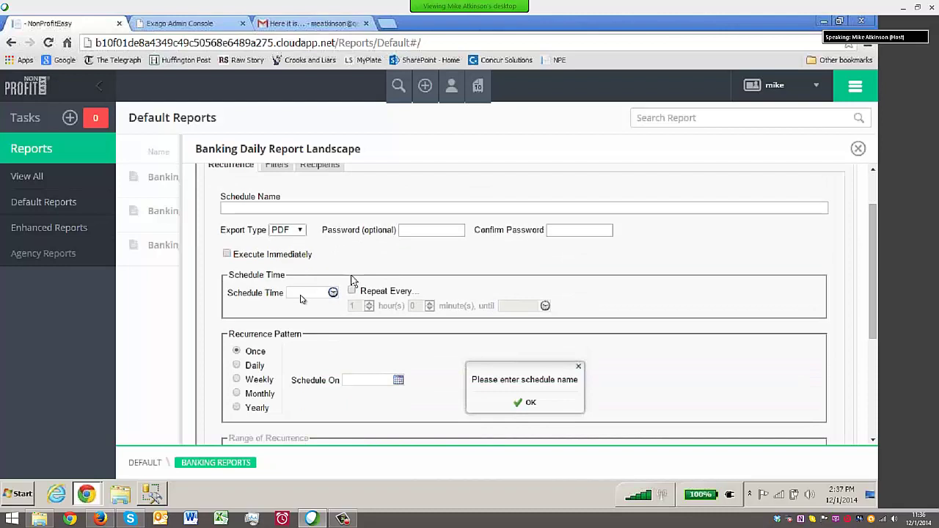
{"action": "scroll", "coordinate": [523, 404], "scroll_direction": "up", "scroll_amount": 1}
{"action": "scroll", "coordinate": [522, 405], "scroll_direction": "down", "scroll_amount": 2}
{"action": "left_click", "coordinate": [528, 337]}
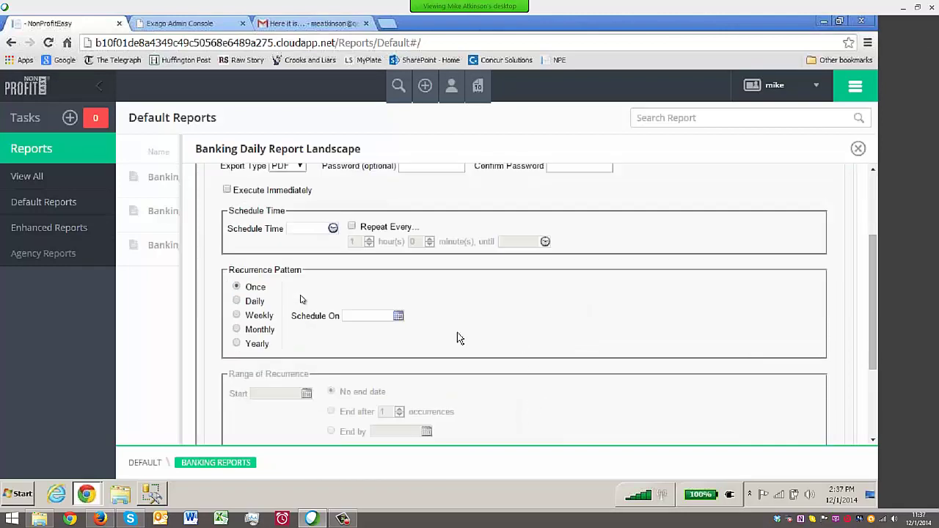
{"action": "scroll", "coordinate": [509, 335], "scroll_direction": "up", "scroll_amount": 2}
{"action": "left_click", "coordinate": [323, 226]}
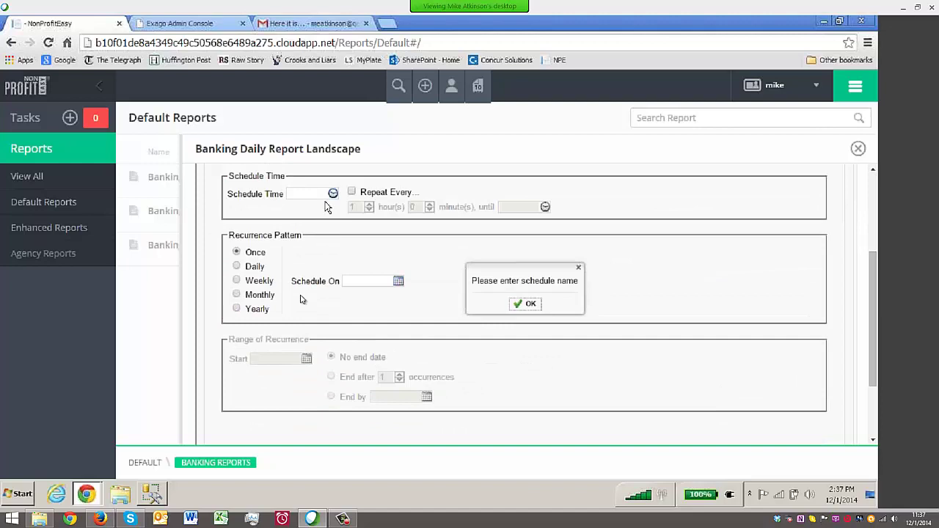
{"action": "scroll", "coordinate": [440, 276], "scroll_direction": "up", "scroll_amount": 2}
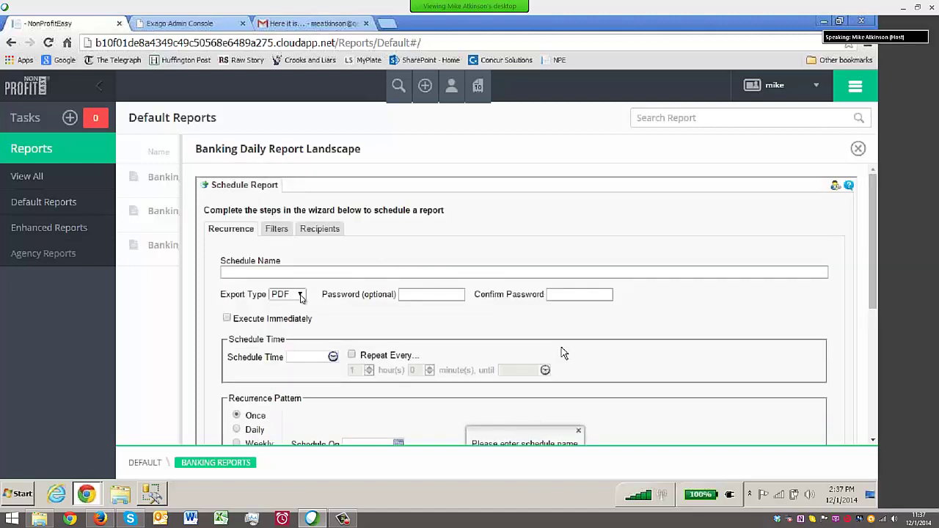
{"action": "scroll", "coordinate": [562, 352], "scroll_direction": "down", "scroll_amount": 3}
{"action": "left_click", "coordinate": [578, 238]}
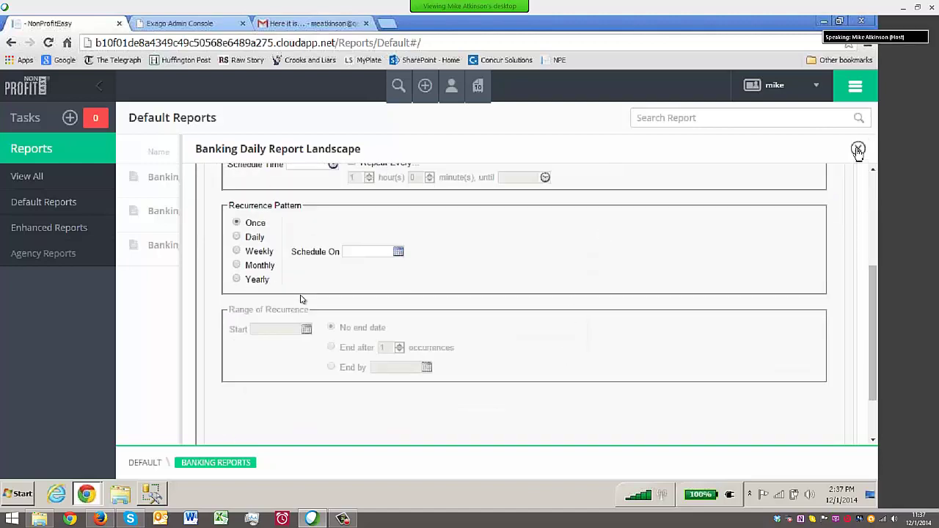
{"action": "left_click", "coordinate": [857, 148]}
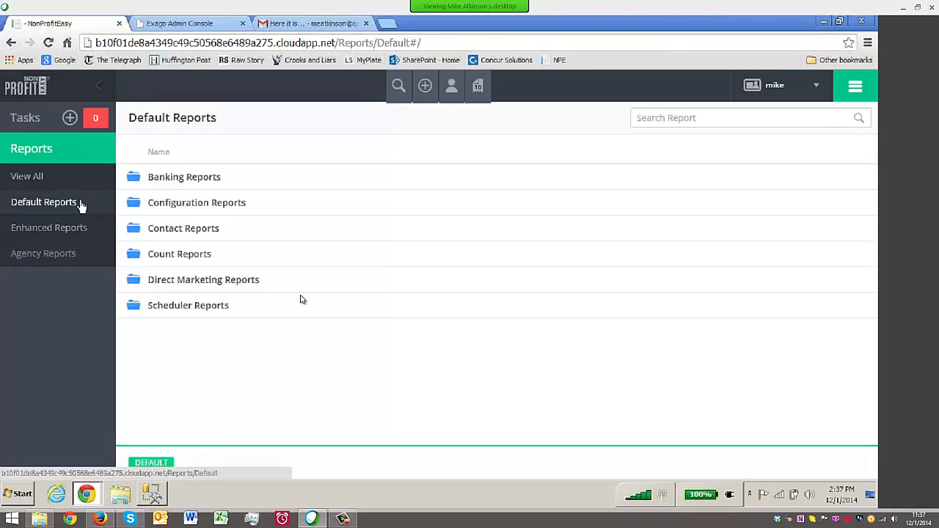
Peek into Contact Reports and Count Reports, then run My Dashboard from Direct Marketing Reports
{"action": "left_click", "coordinate": [159, 235]}
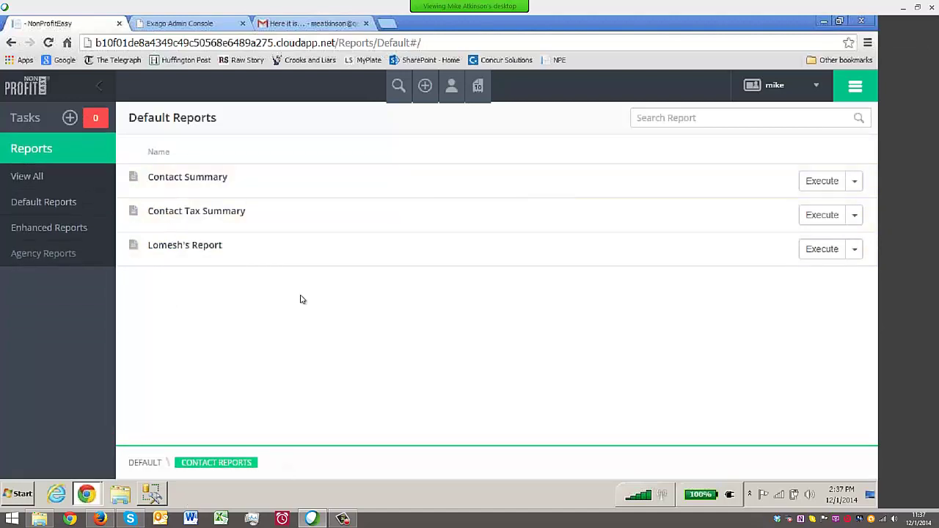
{"action": "left_click", "coordinate": [150, 458]}
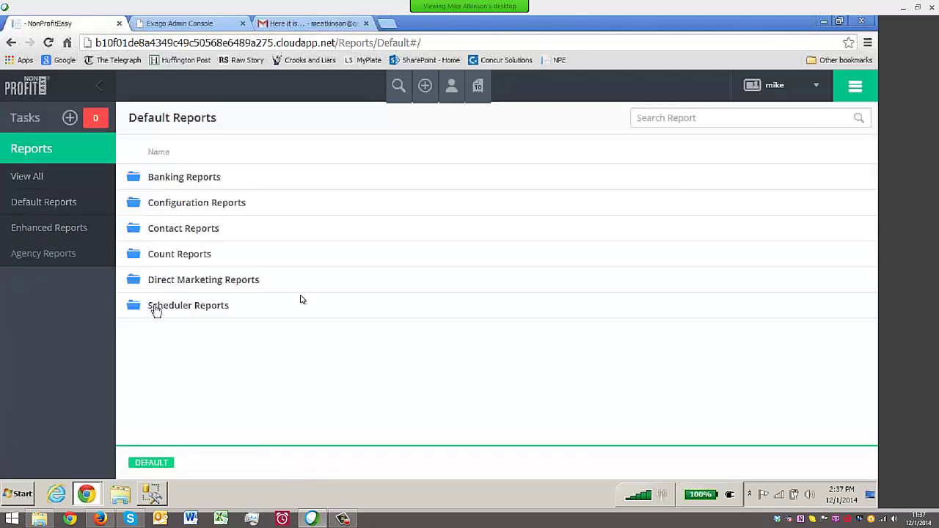
{"action": "left_click", "coordinate": [180, 255]}
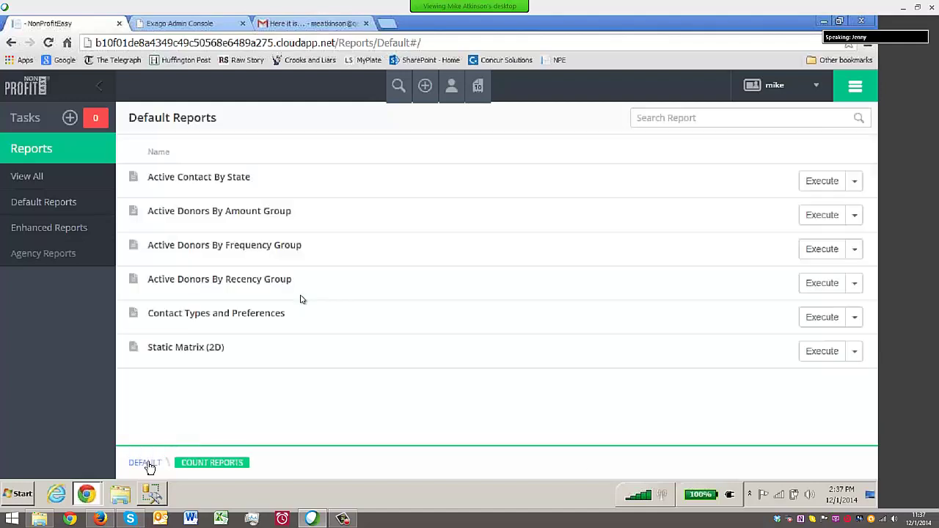
{"action": "left_click", "coordinate": [145, 463]}
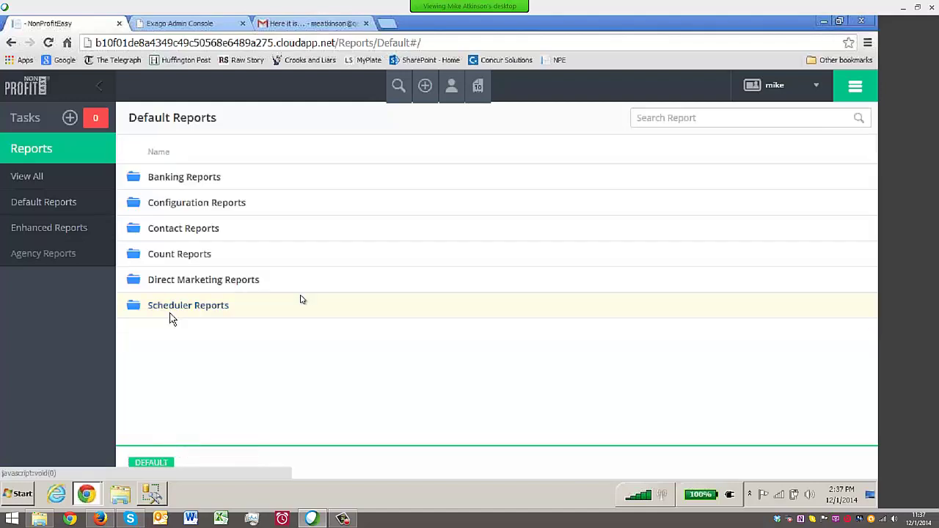
{"action": "left_click", "coordinate": [173, 279]}
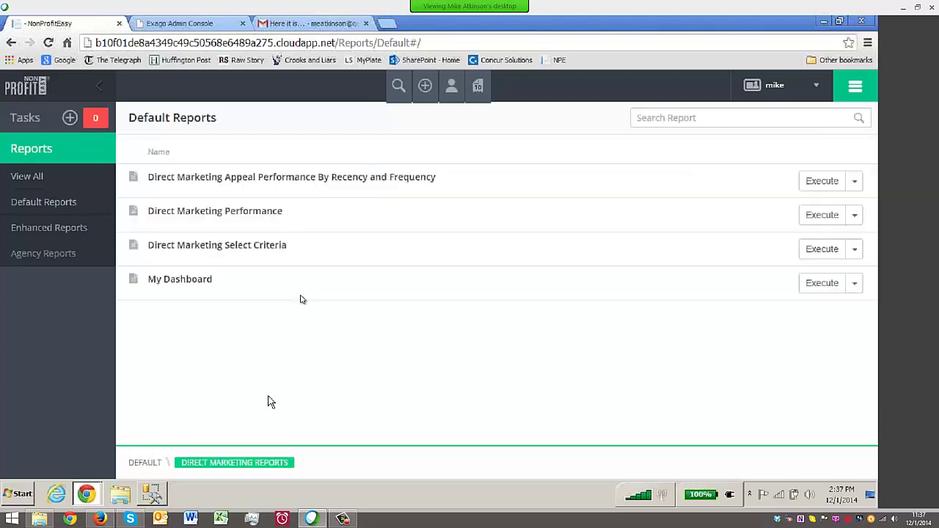
{"action": "left_click", "coordinate": [175, 284]}
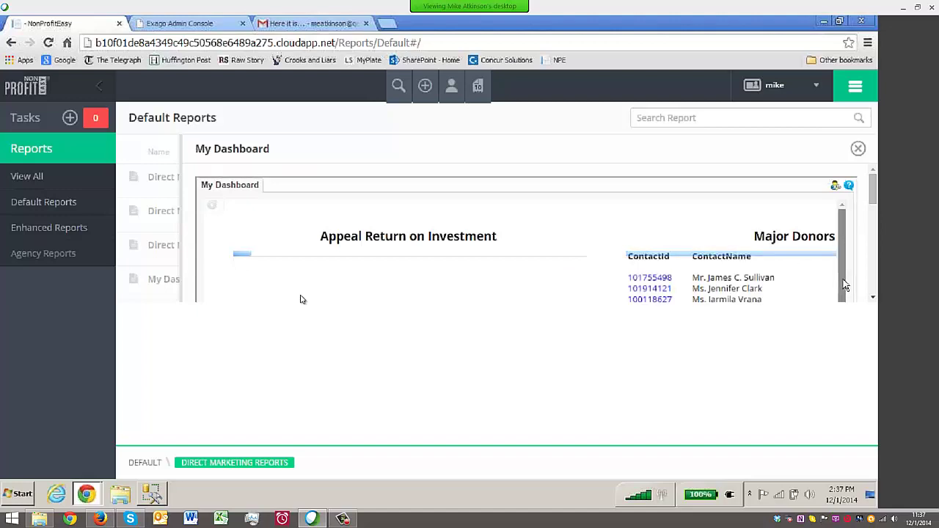
With the sidebar collapsed, review the Appeal ROI chart and Major Donors list, then close back to DEFAULT
{"action": "left_click_drag", "start_coordinate": [844, 285], "coordinate": [381, 440]}
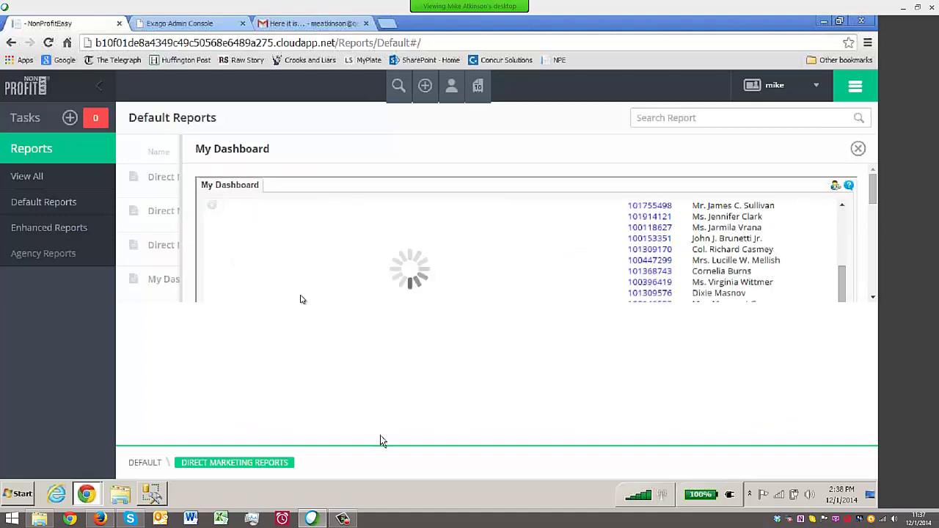
{"action": "left_click", "coordinate": [94, 89]}
{"action": "scroll", "coordinate": [840, 269], "scroll_direction": "up", "scroll_amount": 2}
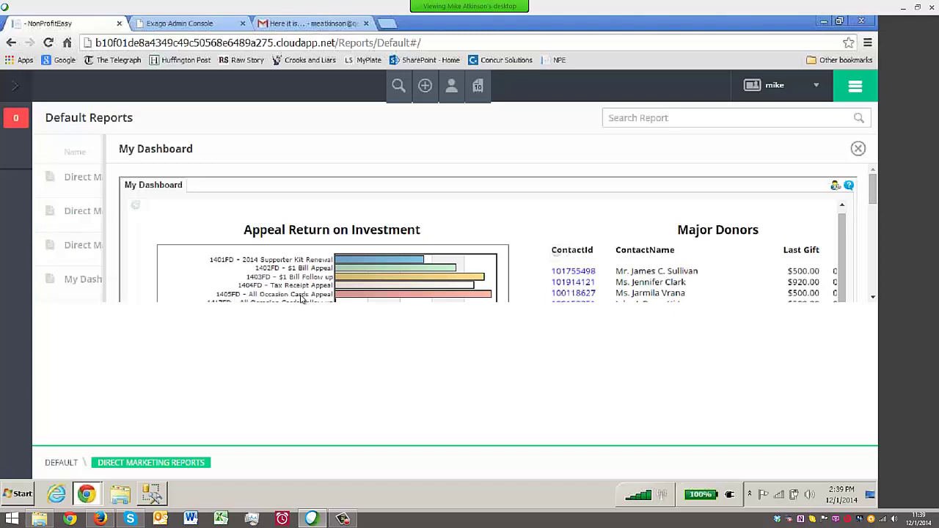
{"action": "scroll", "coordinate": [301, 297], "scroll_direction": "down", "scroll_amount": 1}
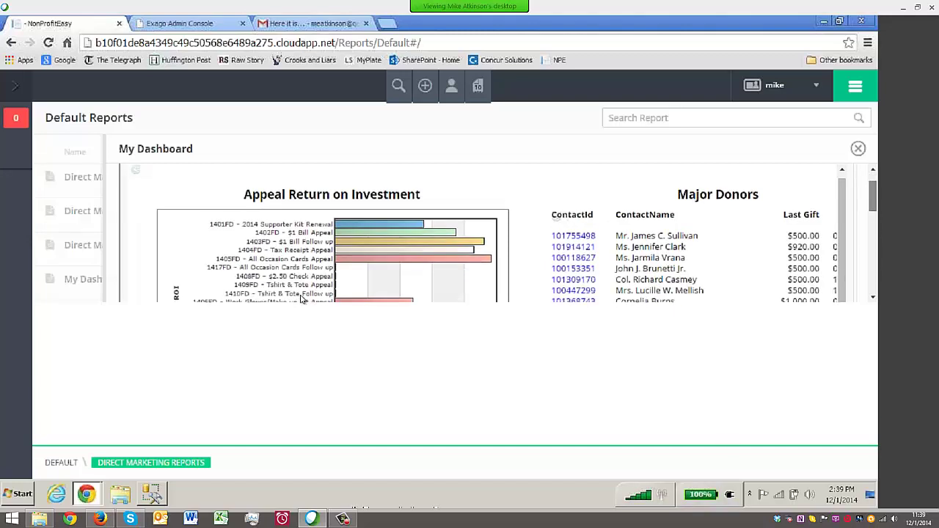
{"action": "scroll", "coordinate": [301, 298], "scroll_direction": "down", "scroll_amount": 10}
{"action": "scroll", "coordinate": [300, 299], "scroll_direction": "up", "scroll_amount": 10}
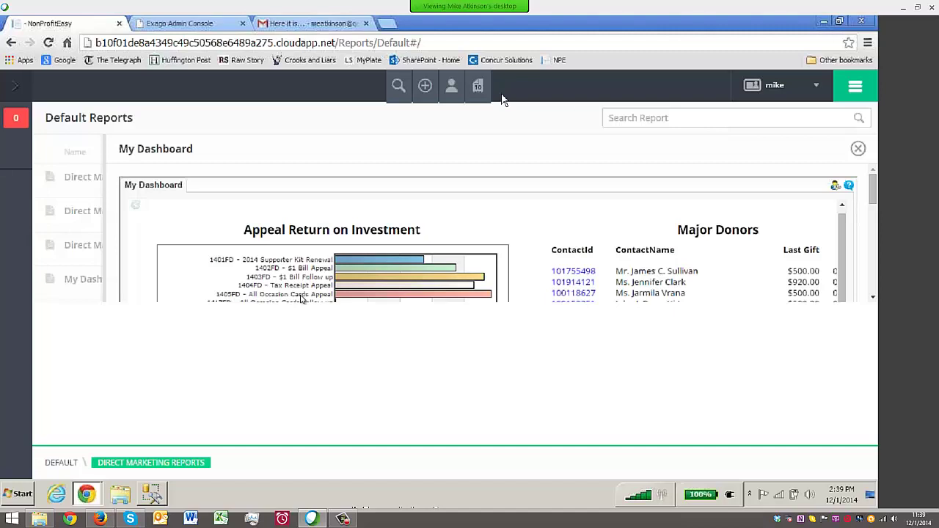
{"action": "left_click", "coordinate": [58, 466]}
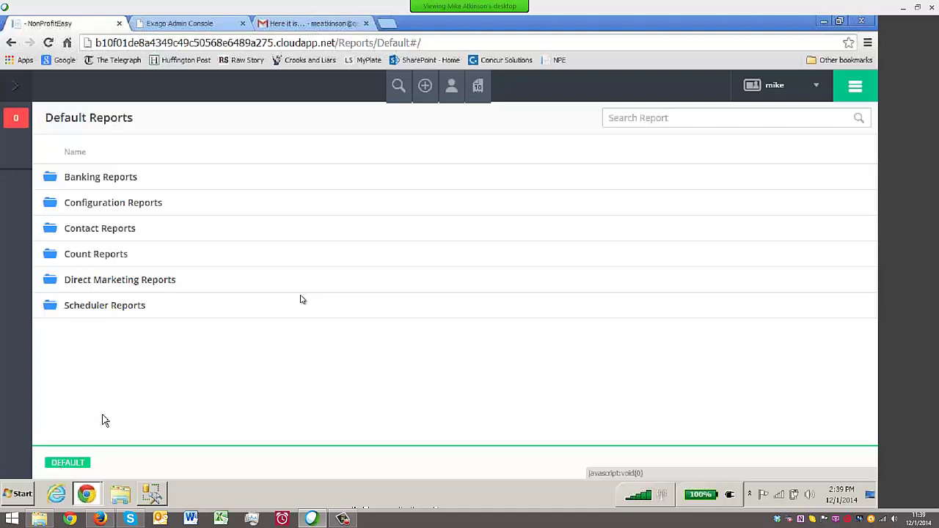
{"action": "left_click", "coordinate": [15, 86]}
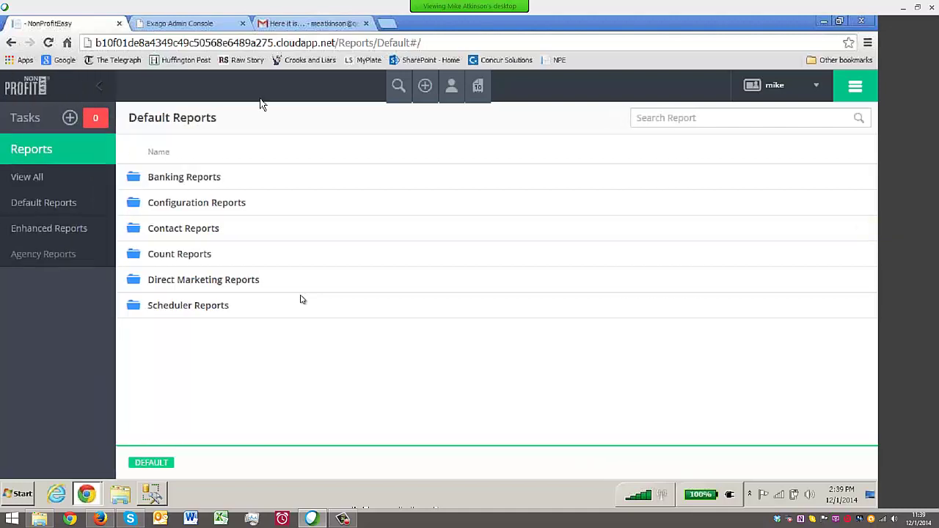